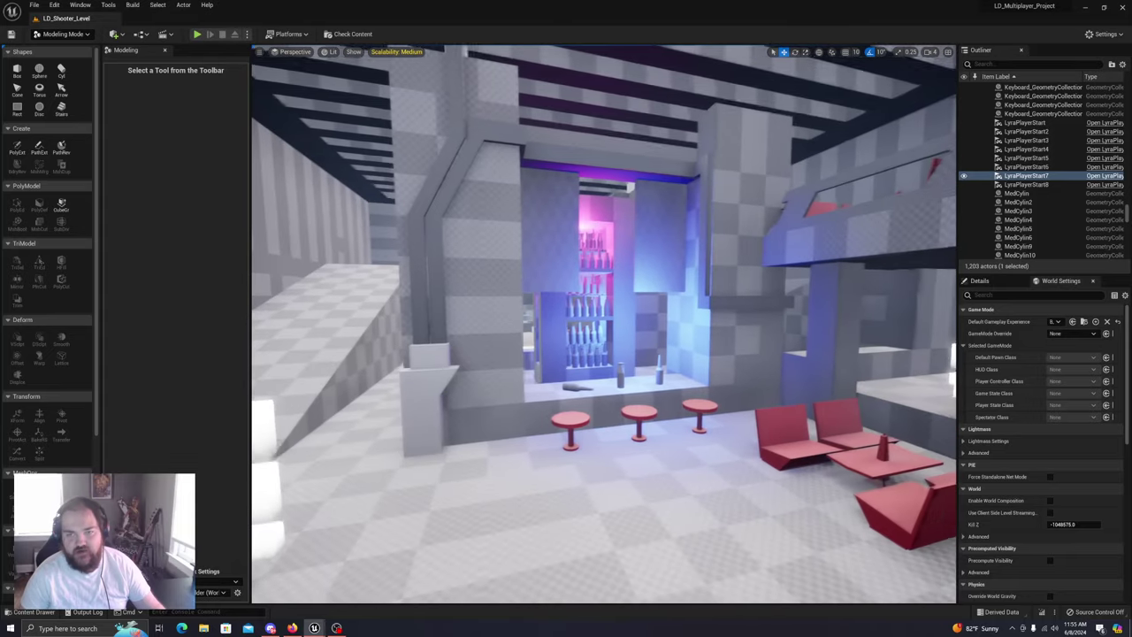
key("w")
key("s")
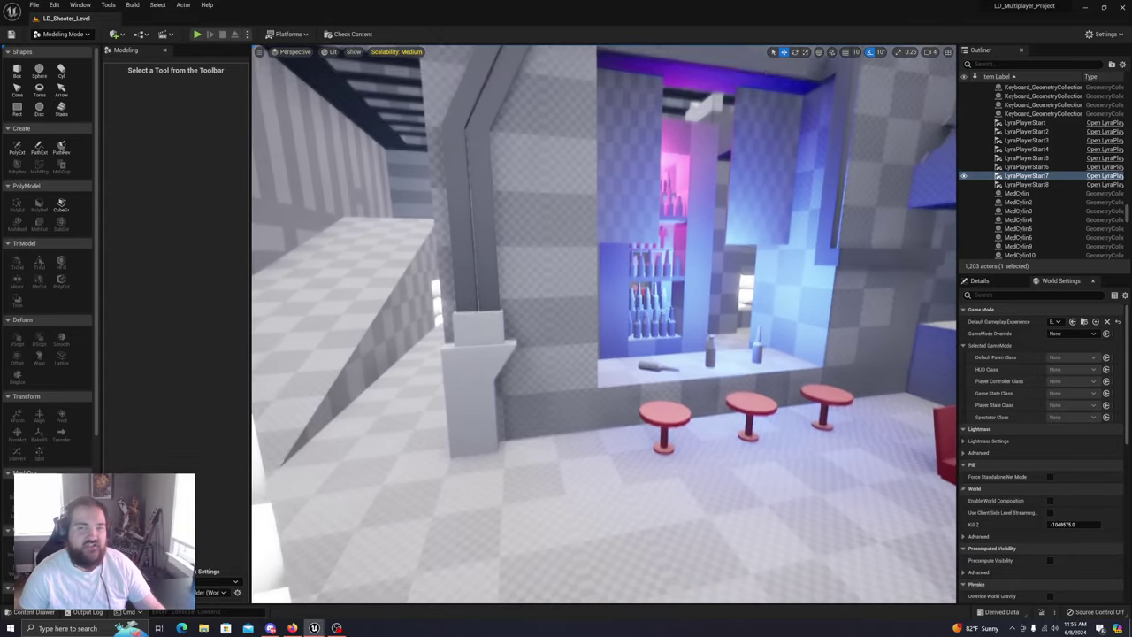
key("w")
right_click_drag(568, 328, 726, 372)
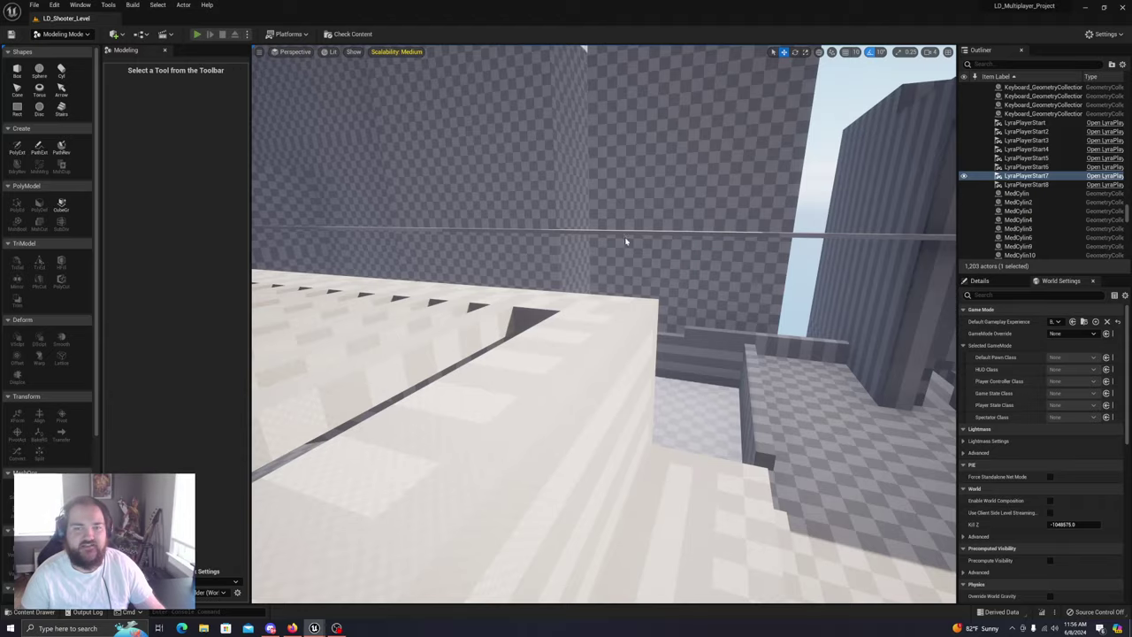
Start a play-in-editor session, run across the level into the bar interior, and shoot at the enemy bots there
key("alt+p")
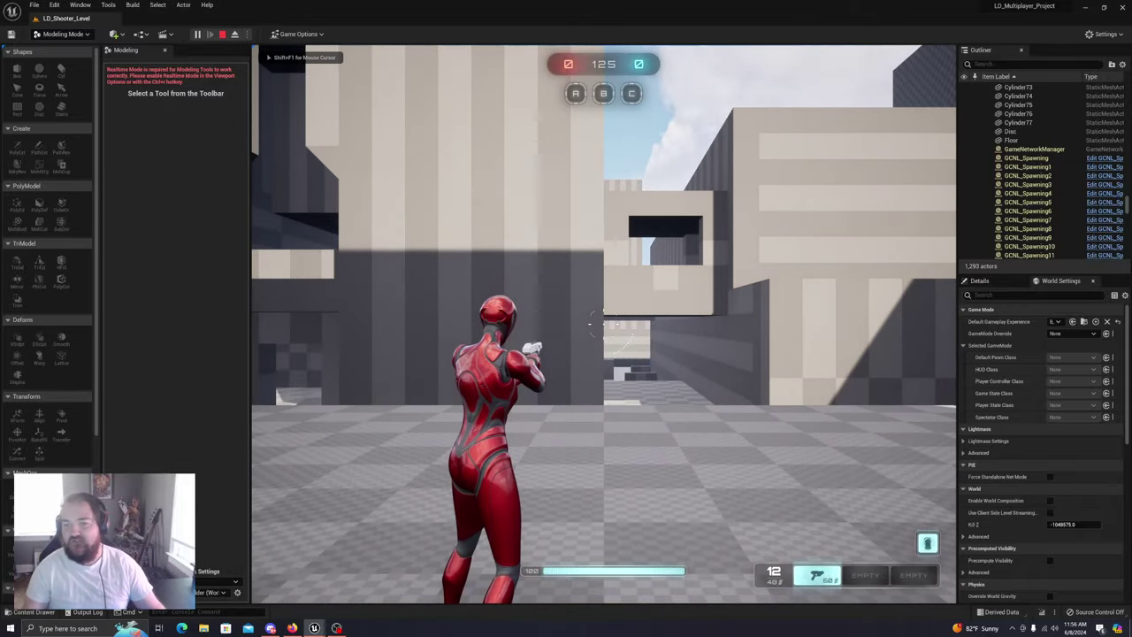
key("w")
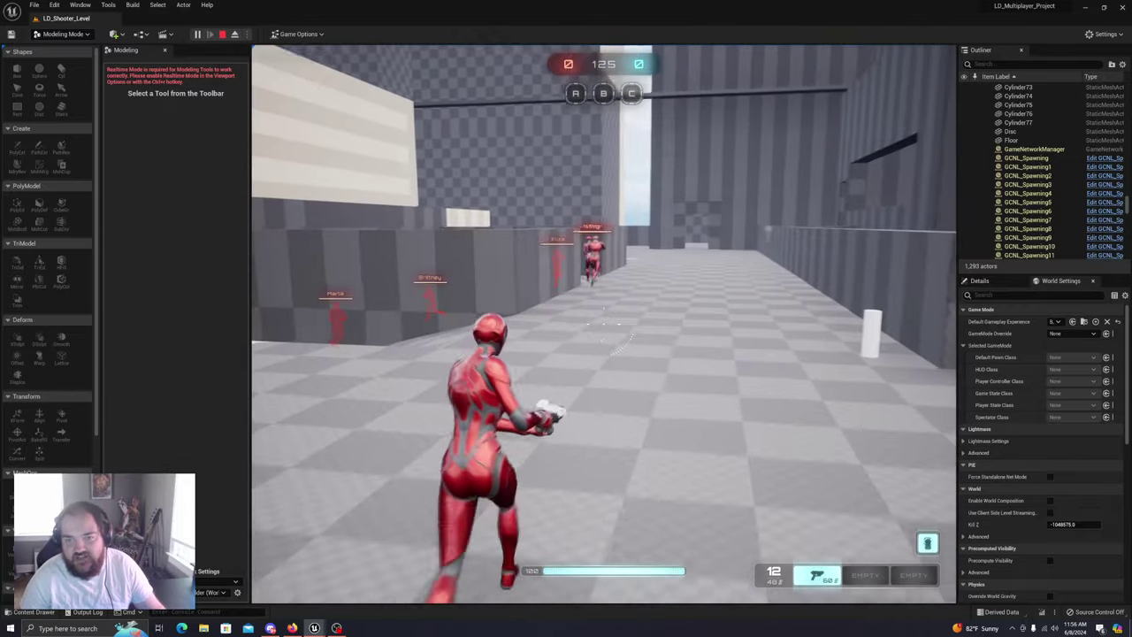
key("shift")
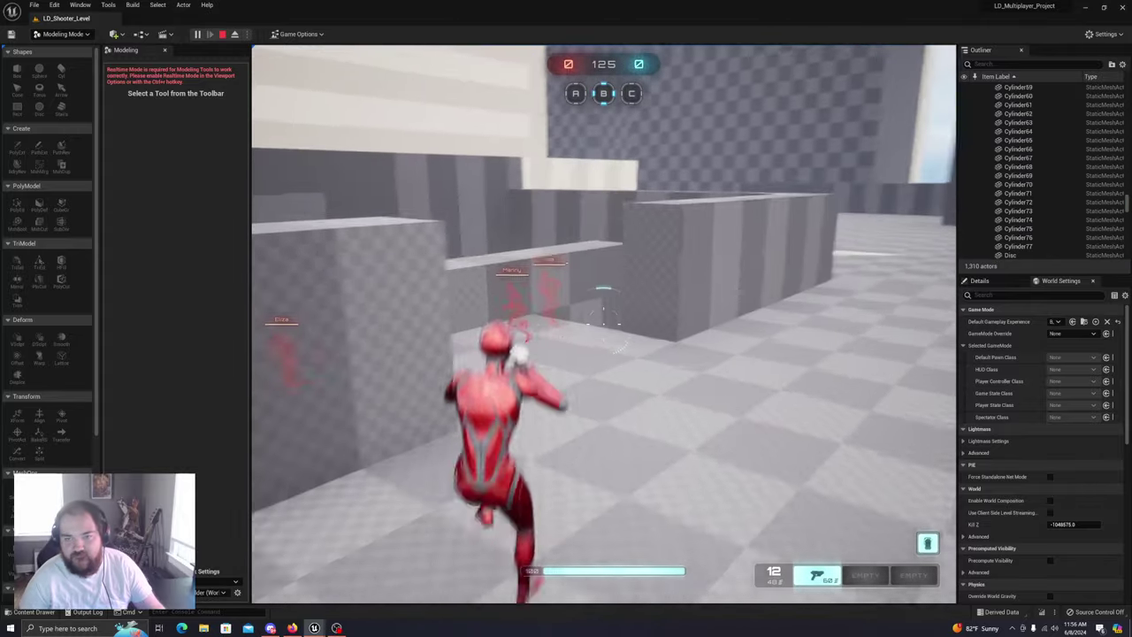
key("space")
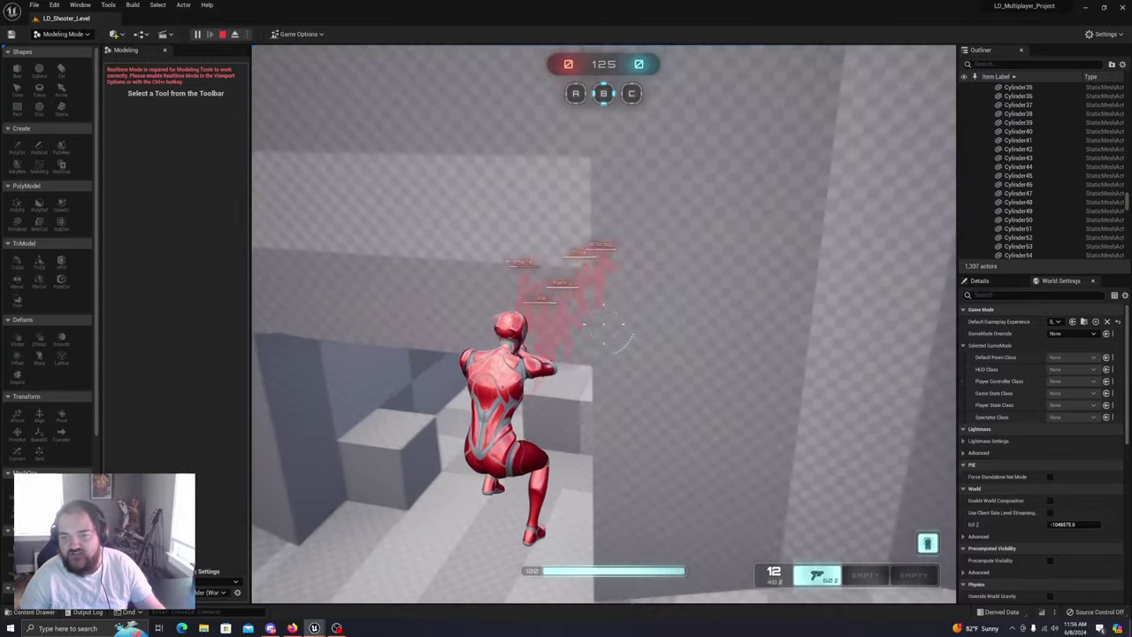
key("w")
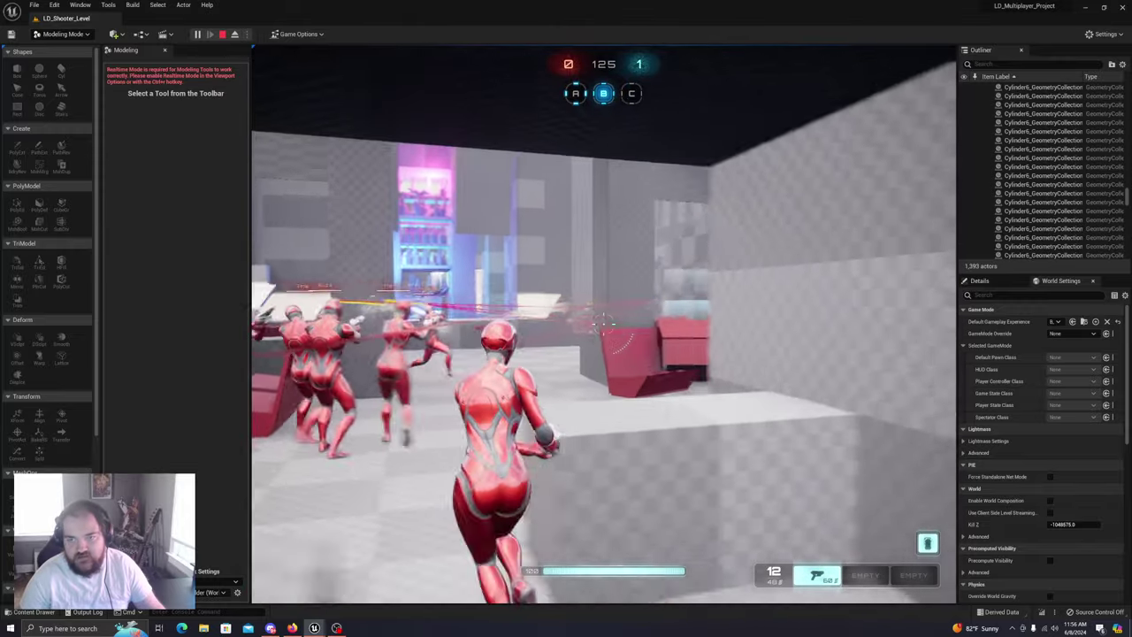
key("w")
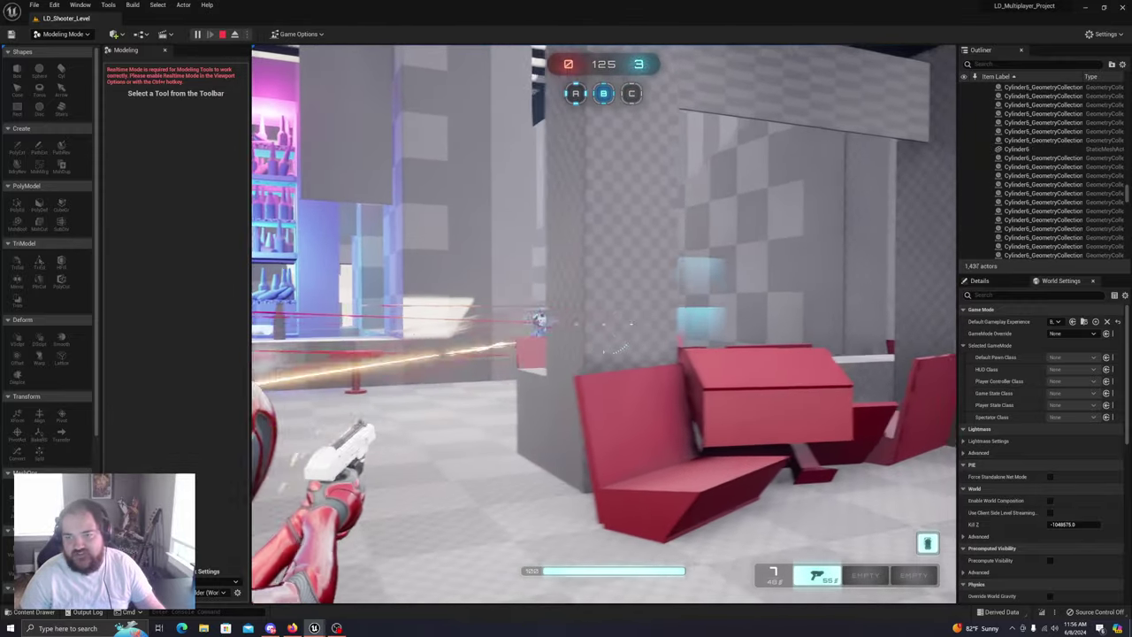
left_click(603, 329)
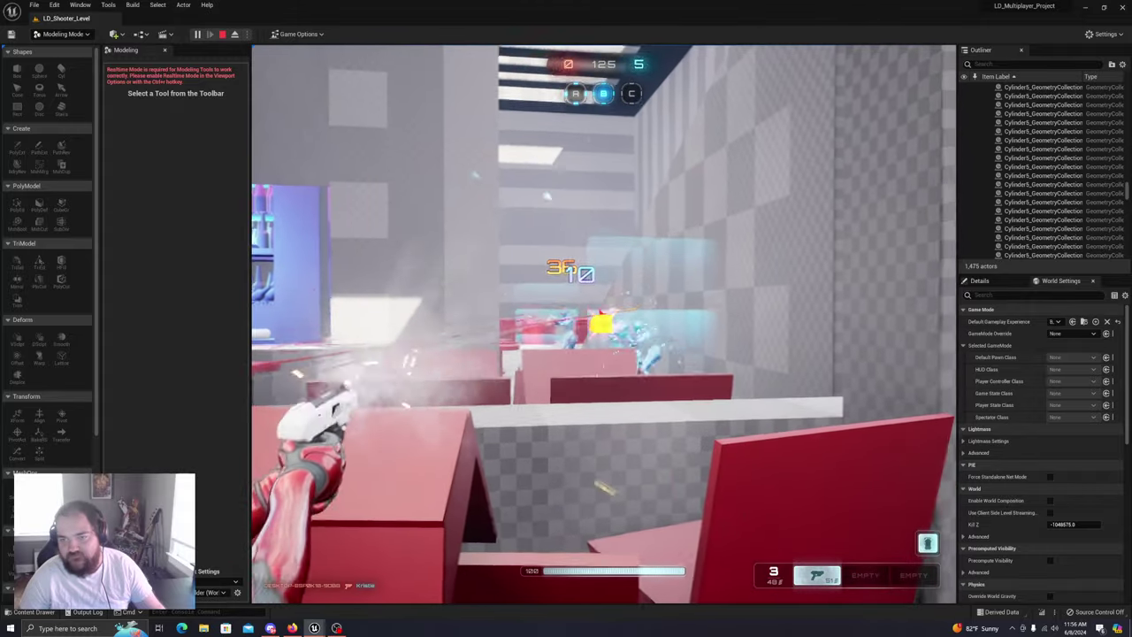
left_click(603, 325)
key("r")
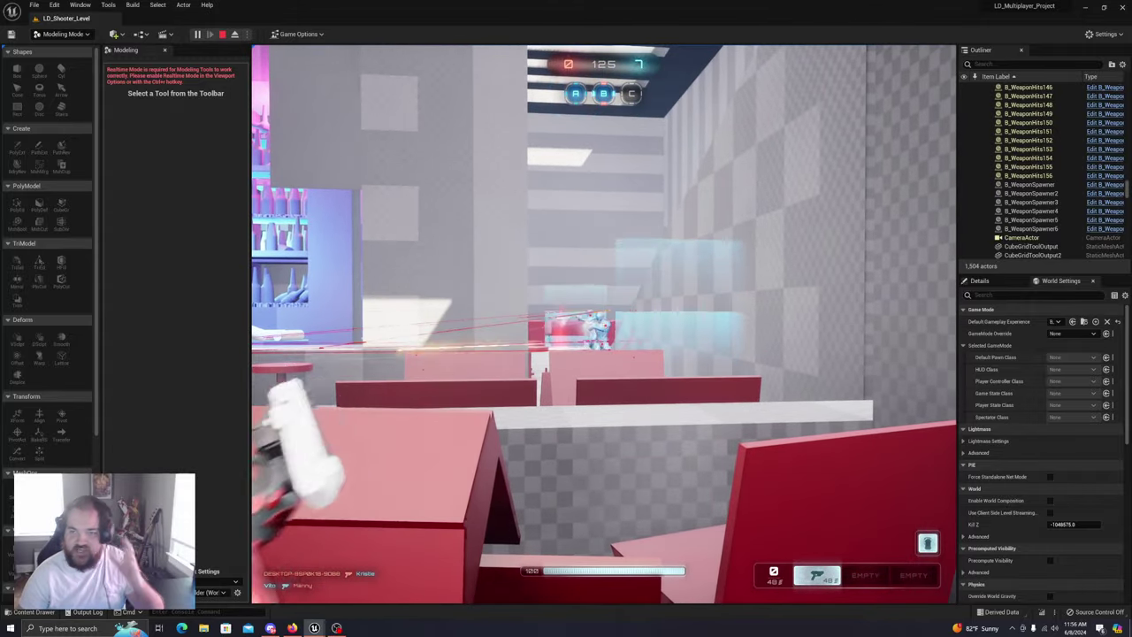
Playtest the bar interior on foot, moving past the booths, behind the counter and around the ramp at control point B
key("s")
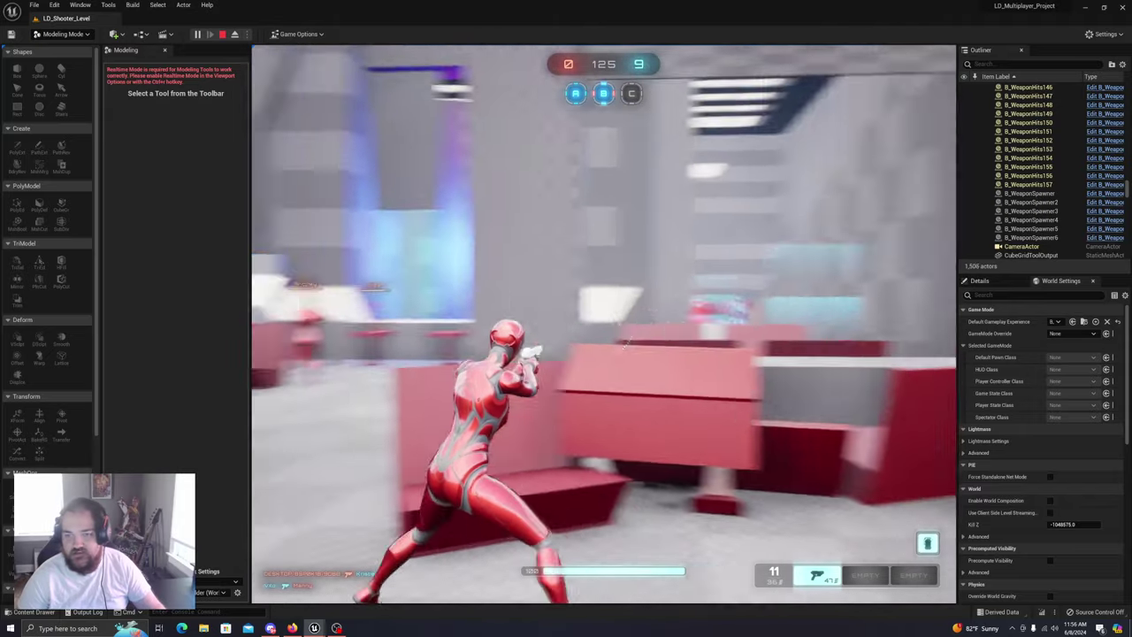
key("w")
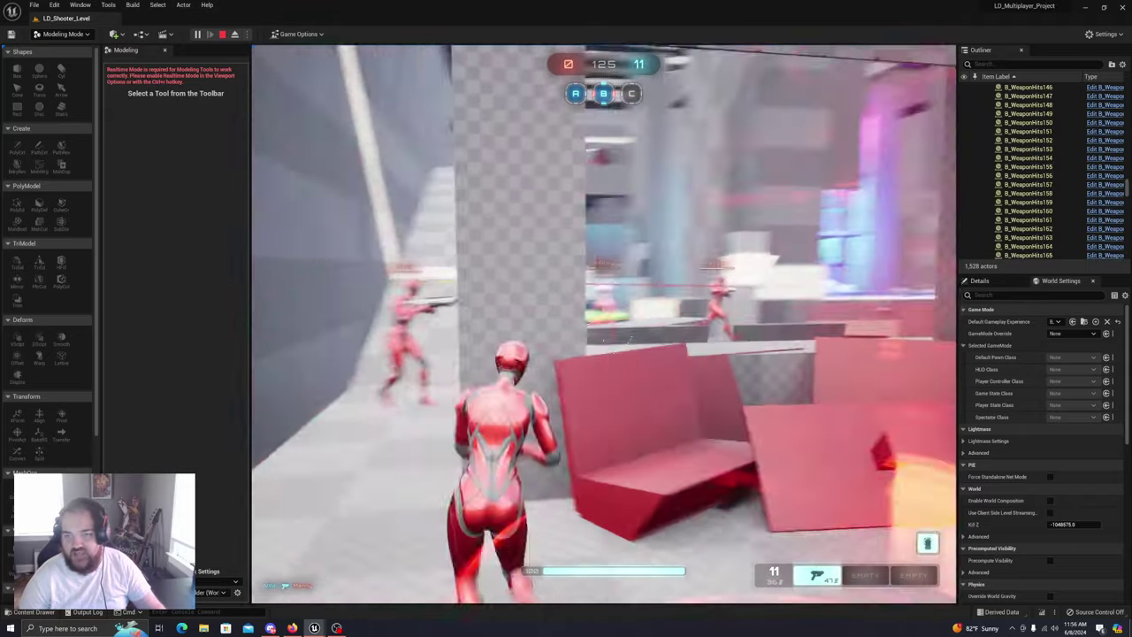
key("w")
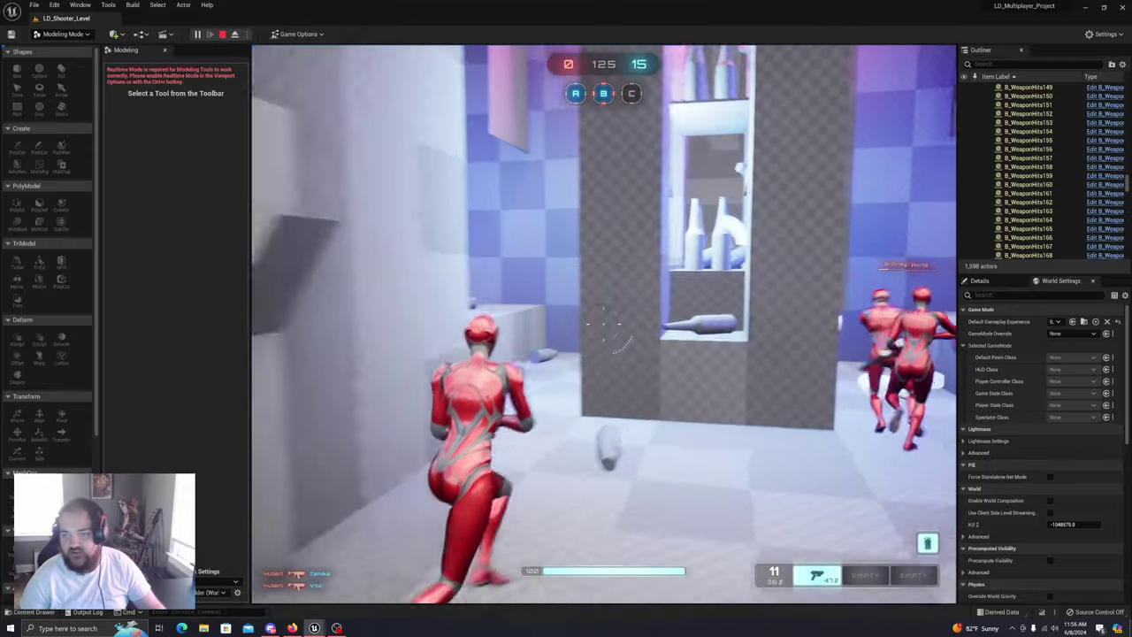
key("w")
key("w")
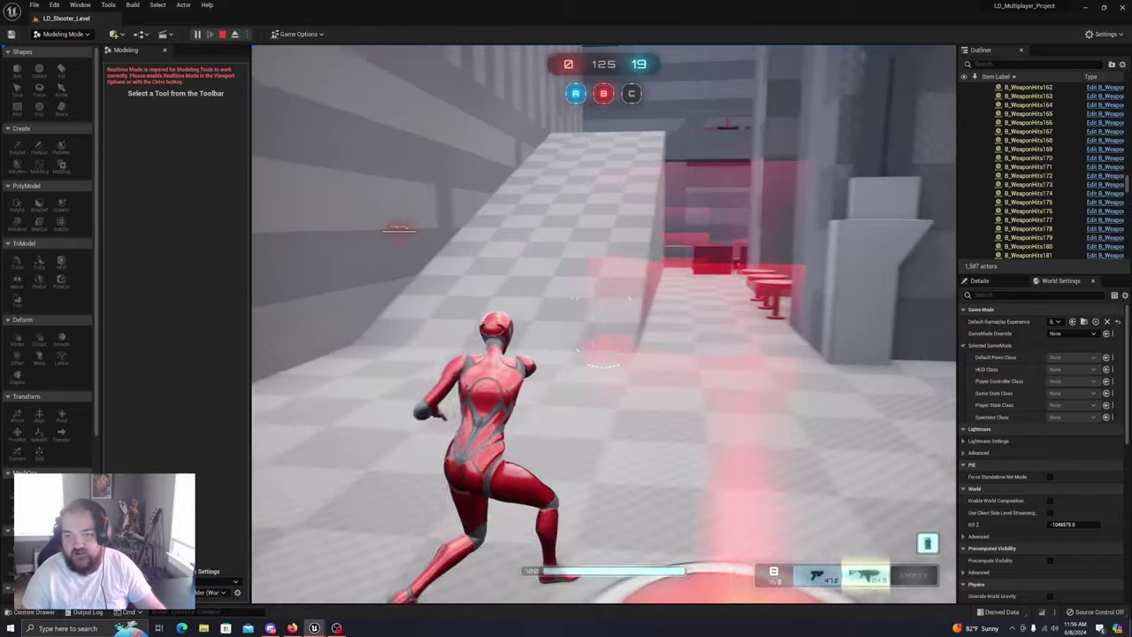
key("a")
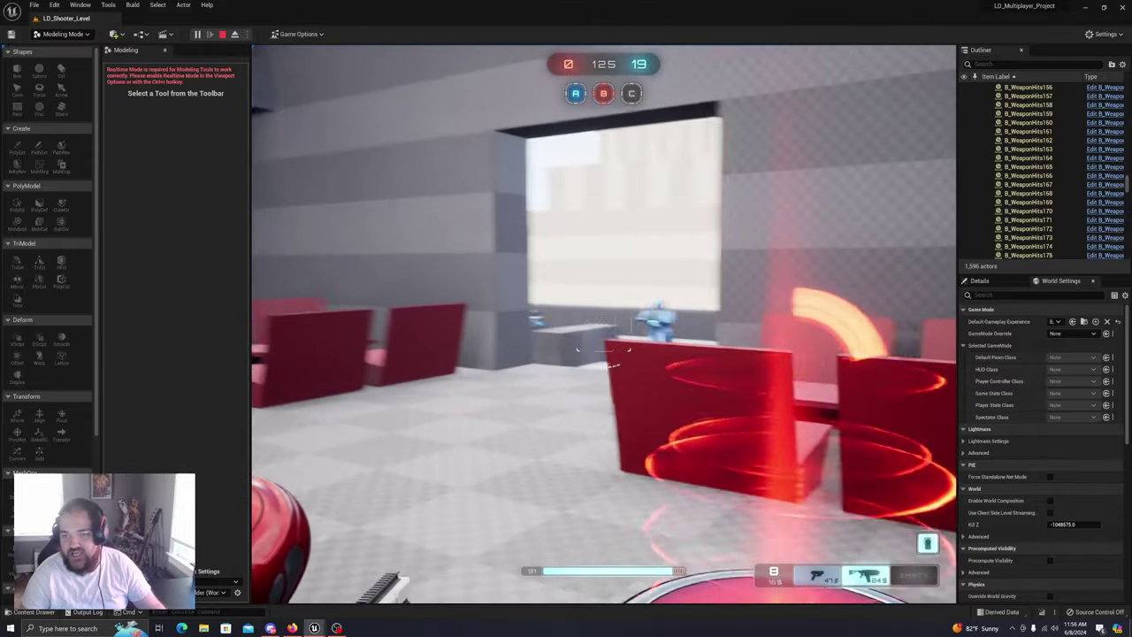
key("w")
left_click(604, 324)
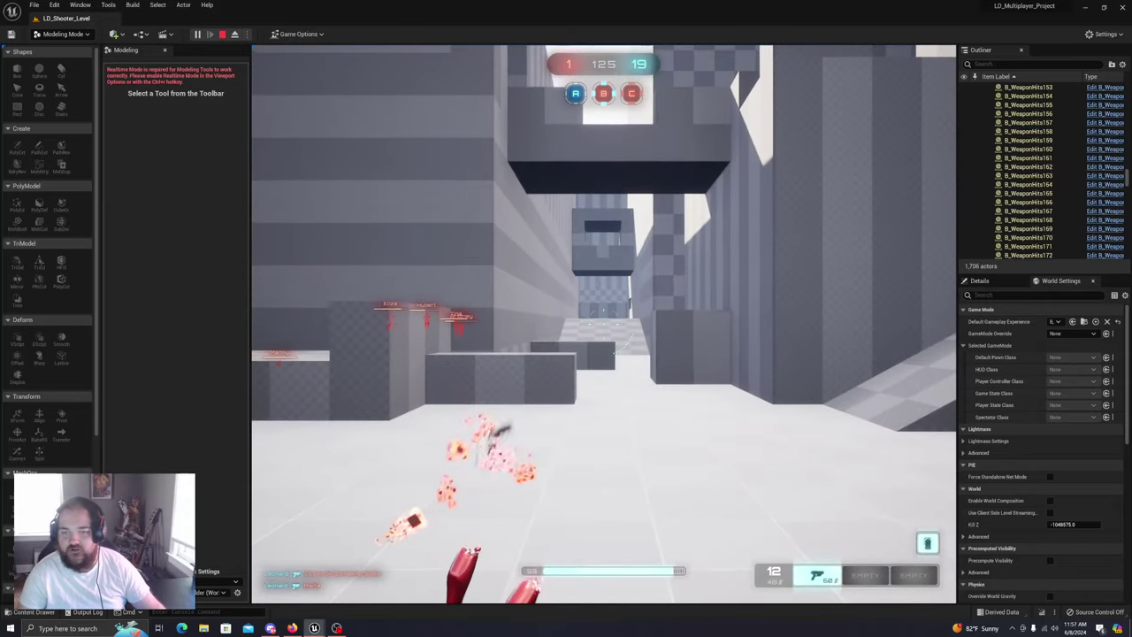
Playtest the route from the outdoor area through the building entrance, firing at enemies behind the bar and in the doorway
key("w")
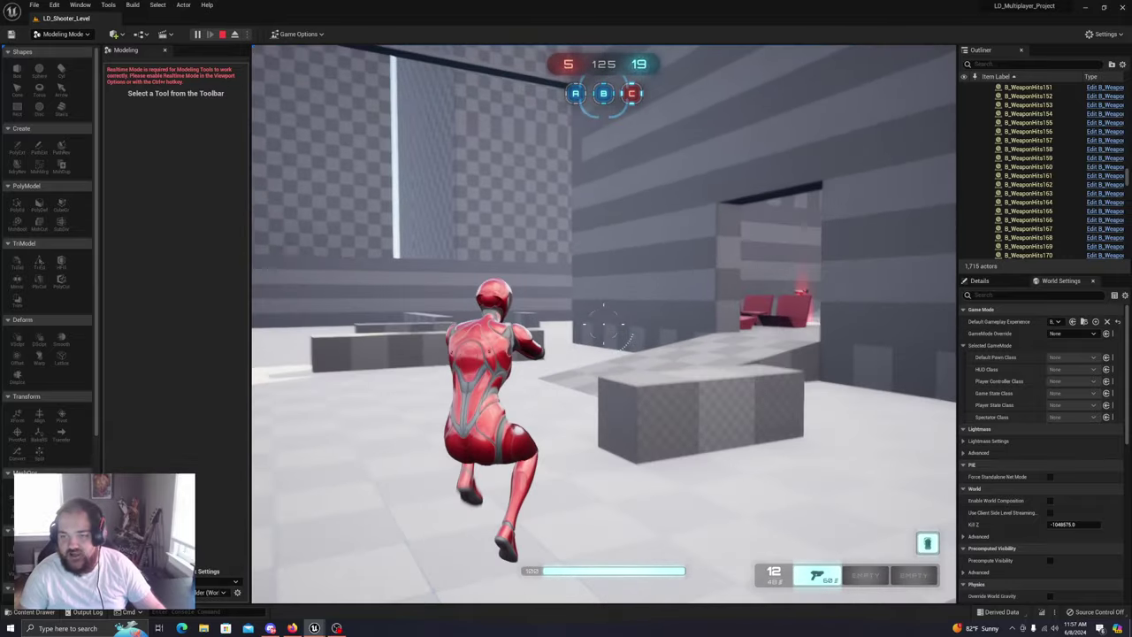
key("w")
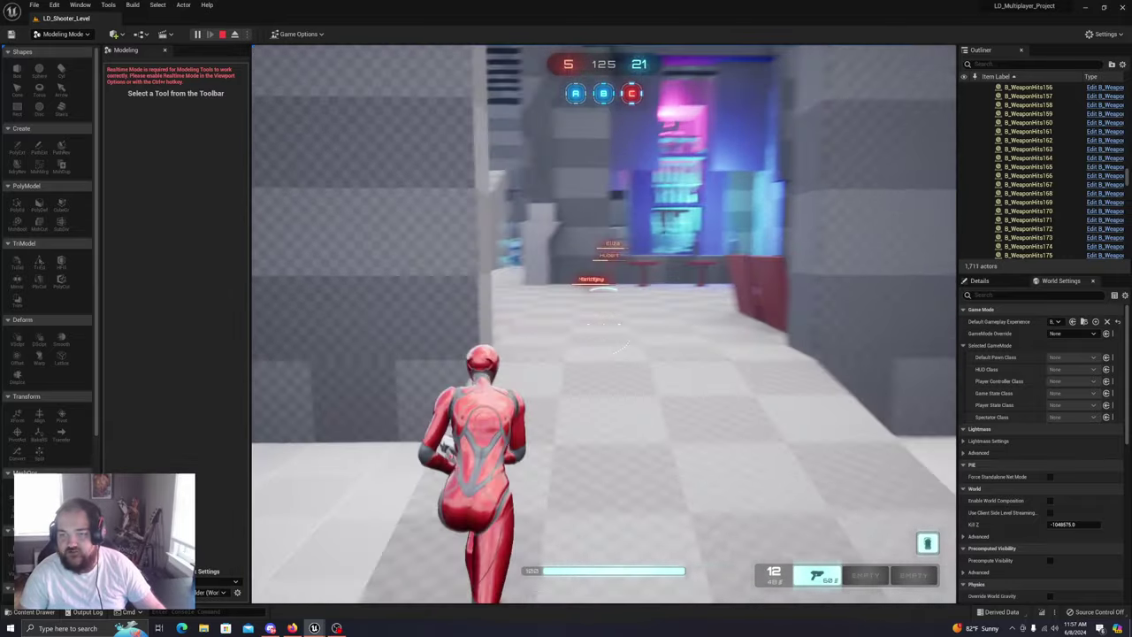
key("w")
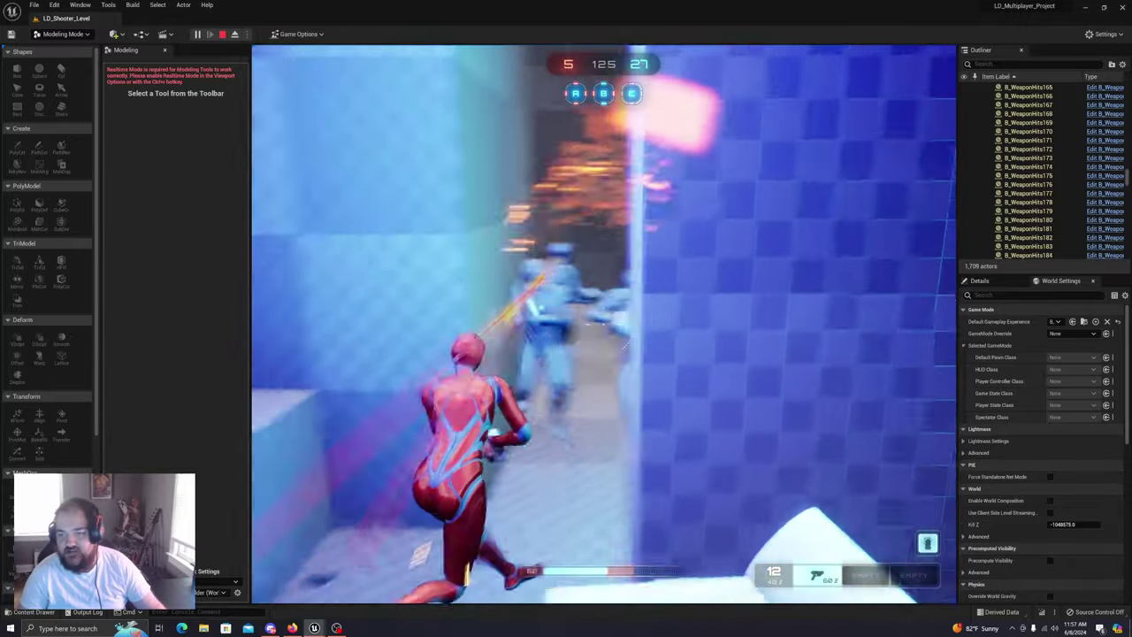
left_click(604, 325)
left_click(604, 325)
left_click(604, 325)
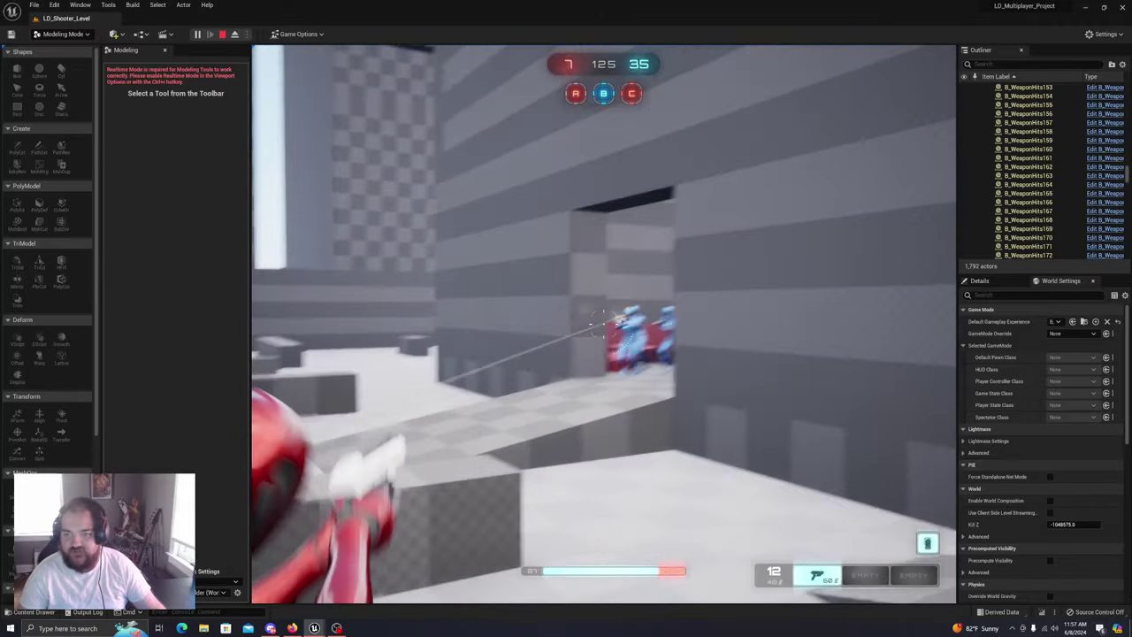
left_click(604, 324)
left_click(603, 324)
left_click(603, 324)
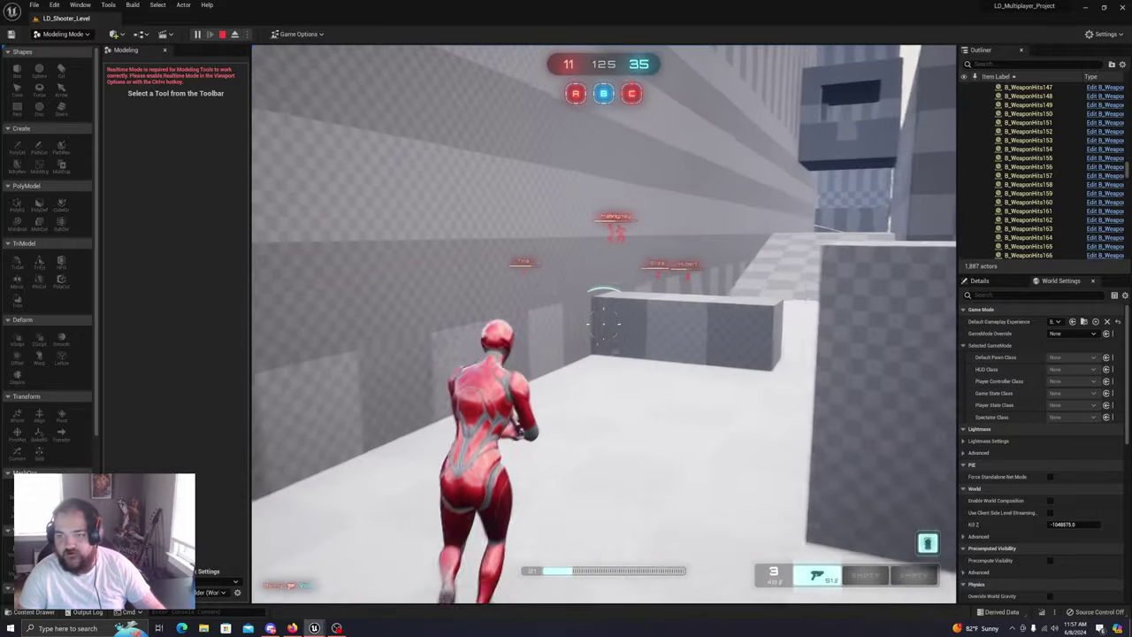
Run up the outdoor ramp beside the building and under the overhead bridge, shooting at the enemy beyond it
key("w")
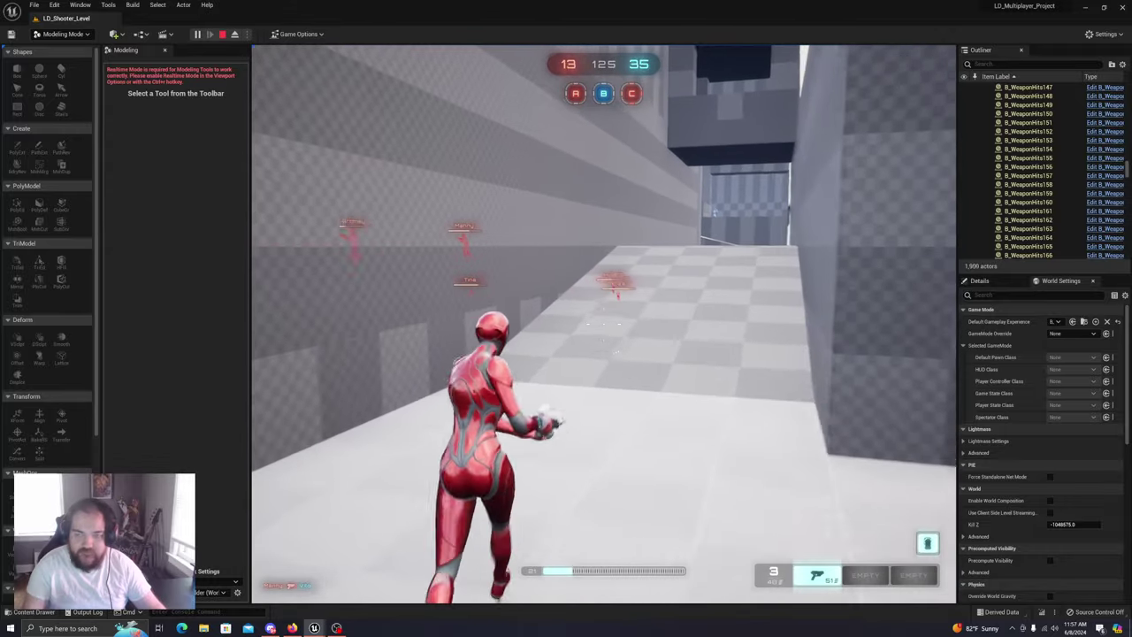
key("w")
left_click(603, 324)
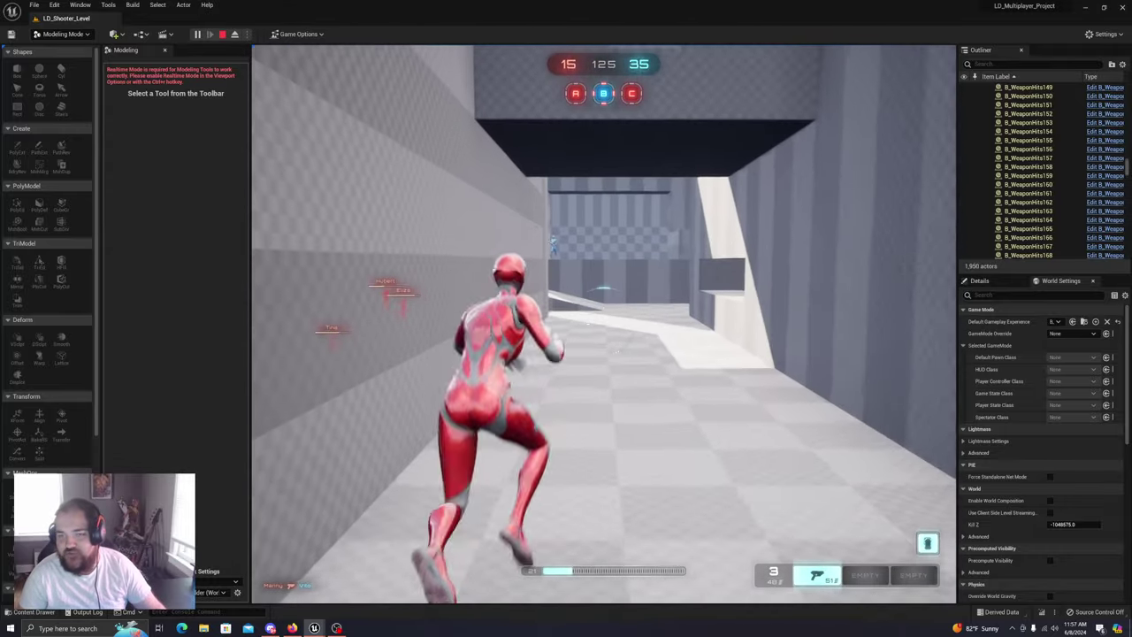
left_click(604, 324)
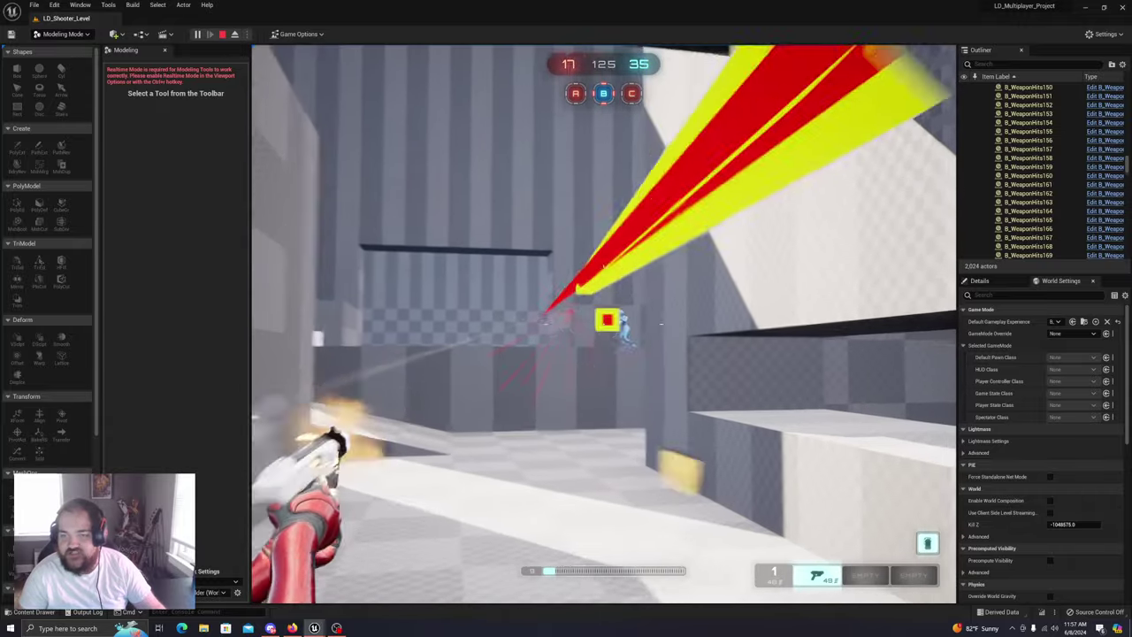
left_click(603, 323)
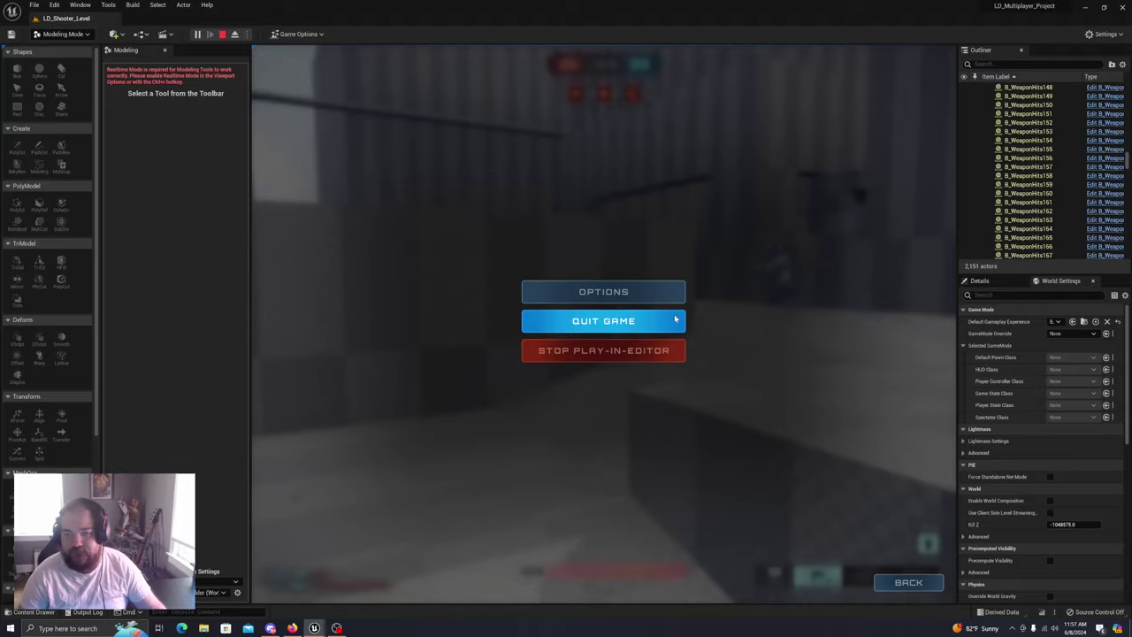
Resume the paused game, fight through the bar interior again, and stop the play-in-editor session
key("Escape")
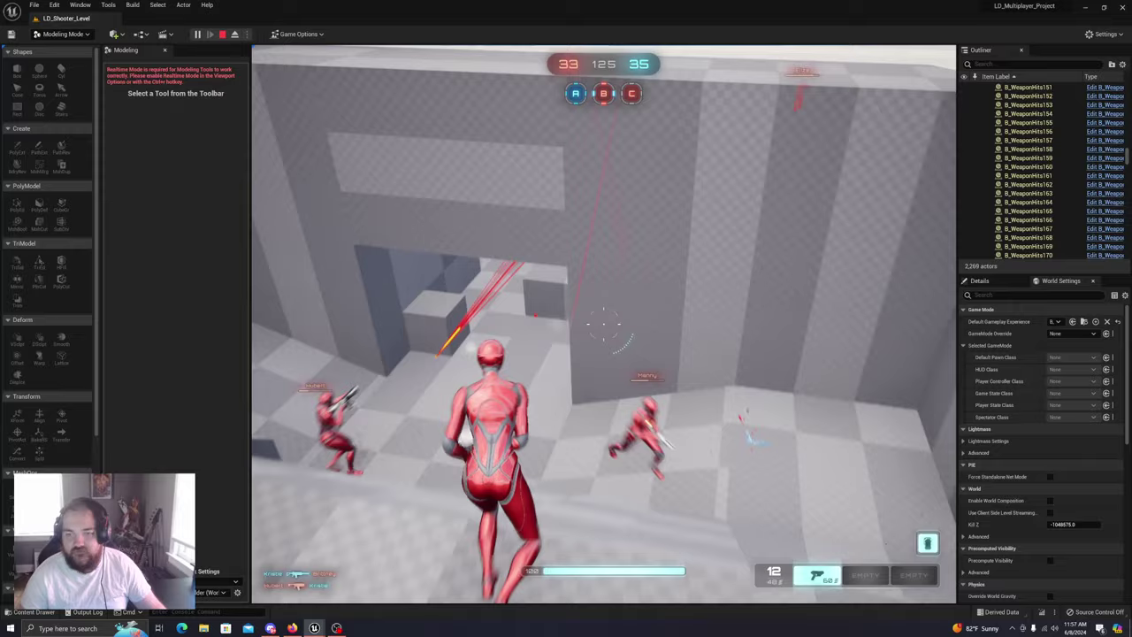
key("space")
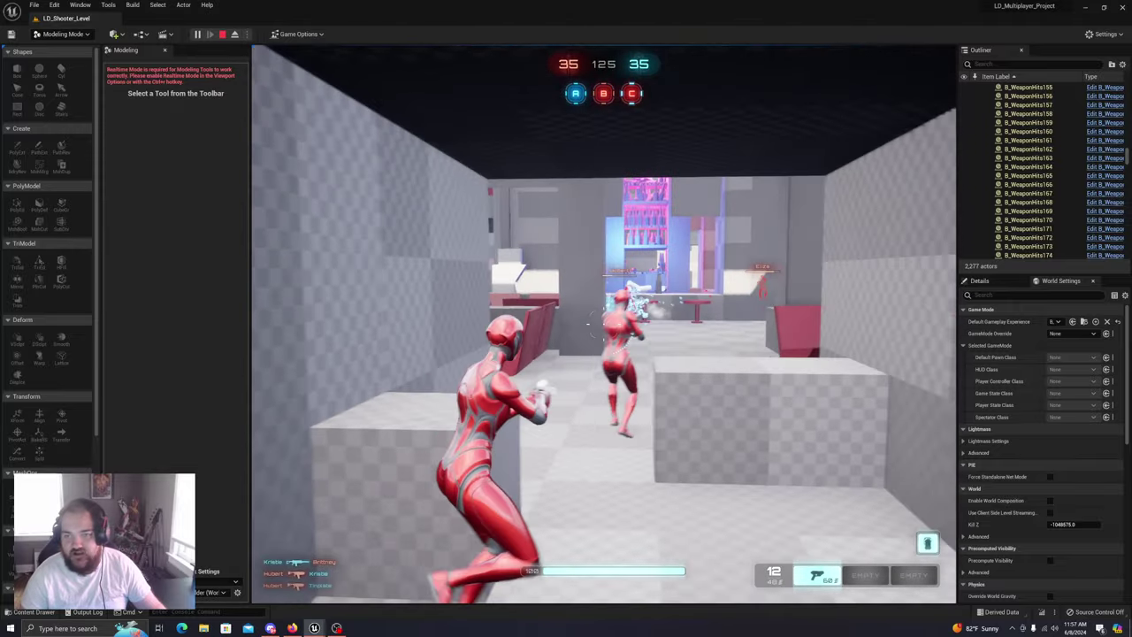
right_click(605, 324)
left_click(604, 323)
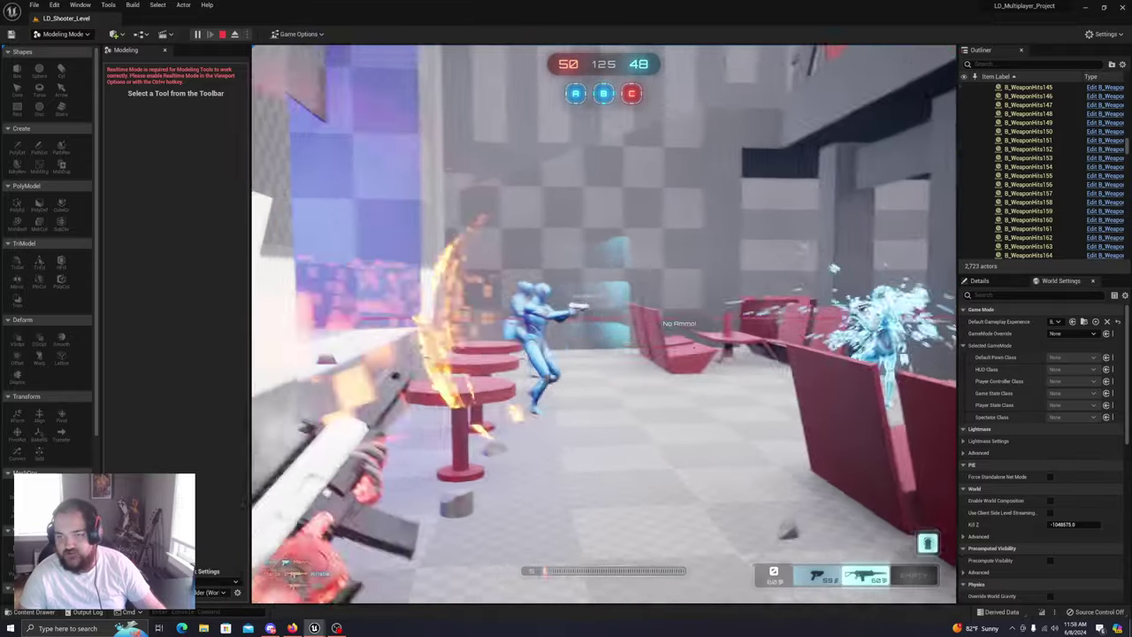
key("Escape")
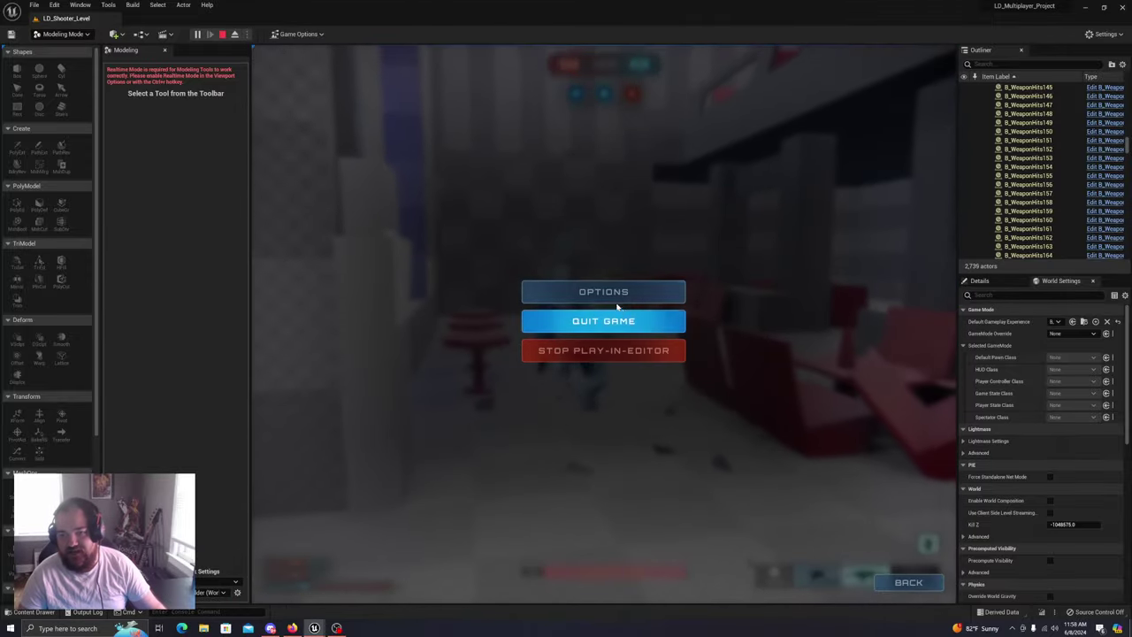
left_click(612, 351)
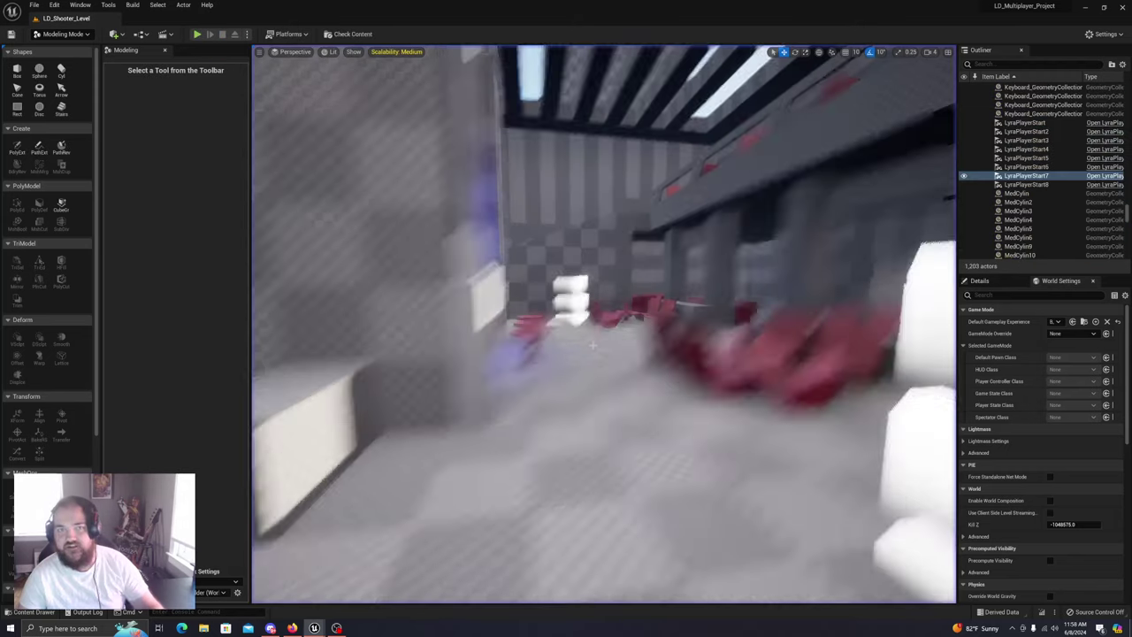
Open the Project Settings, look through the Game and Engine categories and the AI System settings, and close the window
left_click(33, 5)
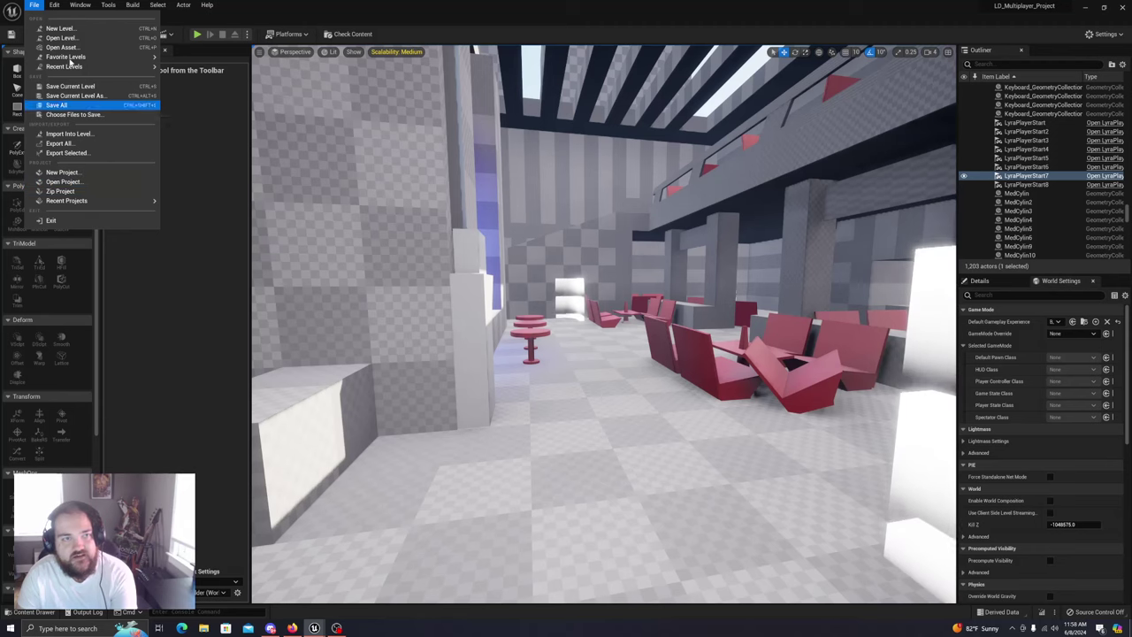
mouse_move(54, 5)
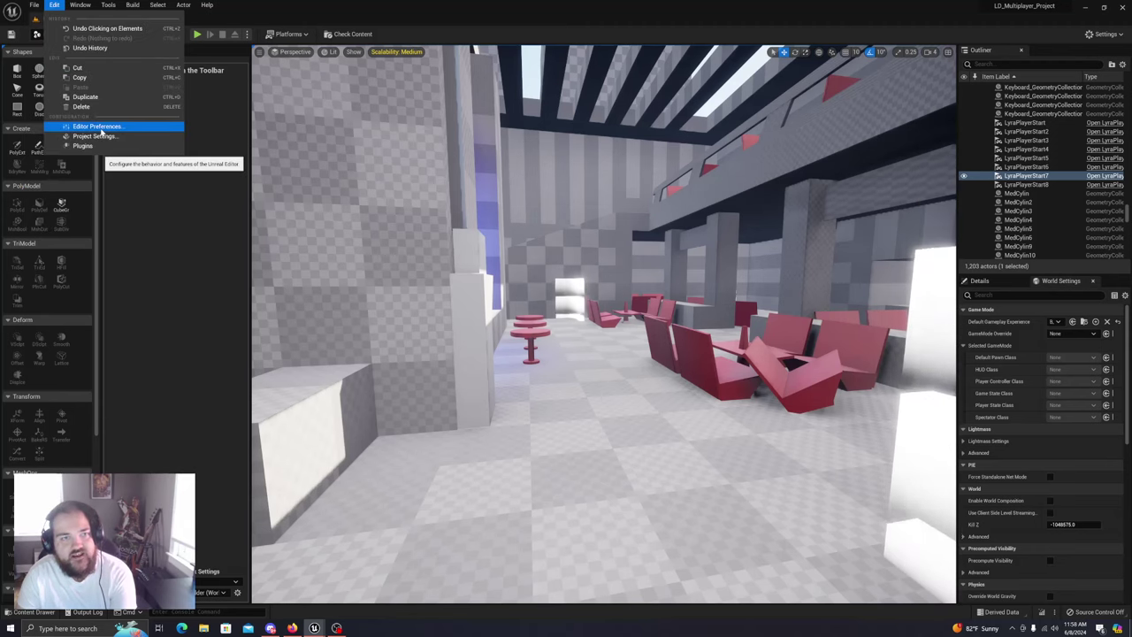
left_click(96, 138)
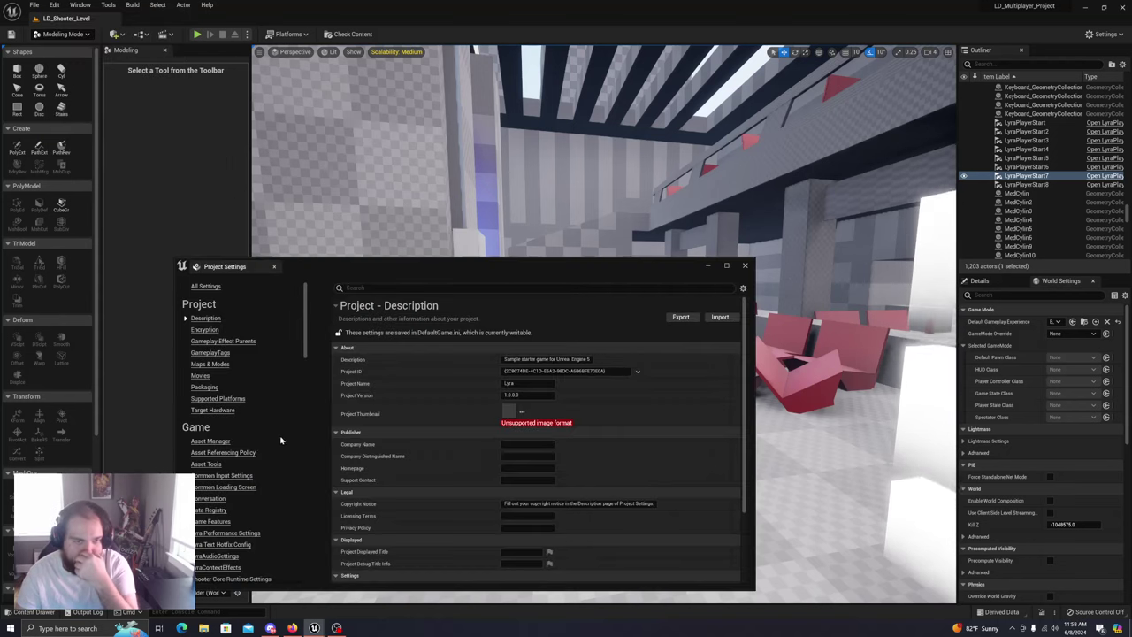
scroll(269, 460, "down", 2)
left_click_drag(311, 266, 416, 184)
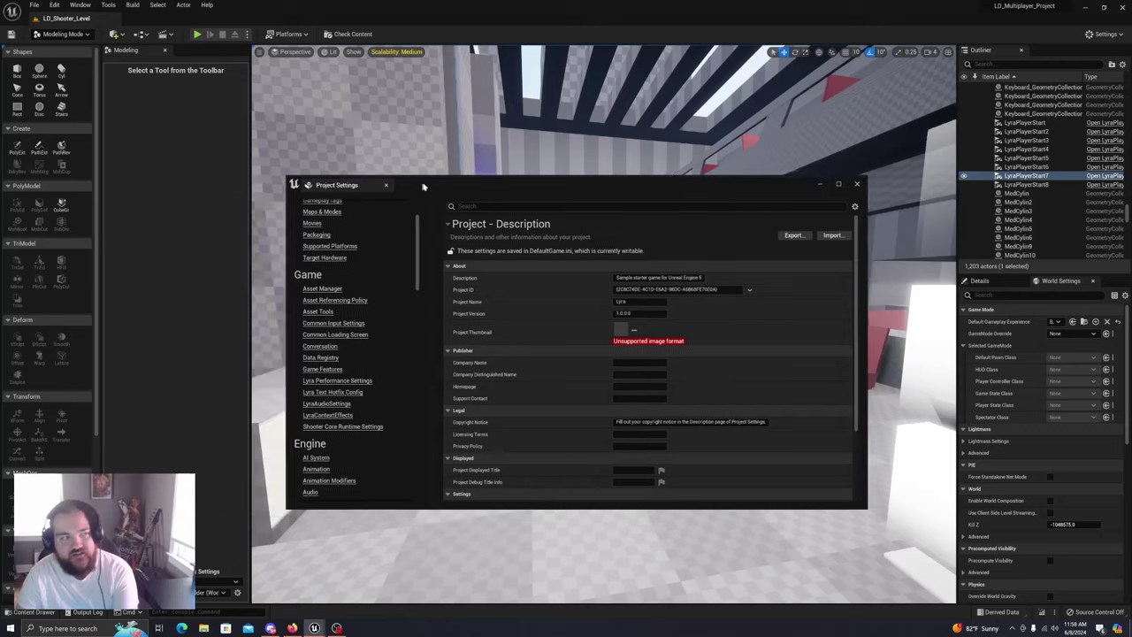
scroll(372, 319, "down", 2)
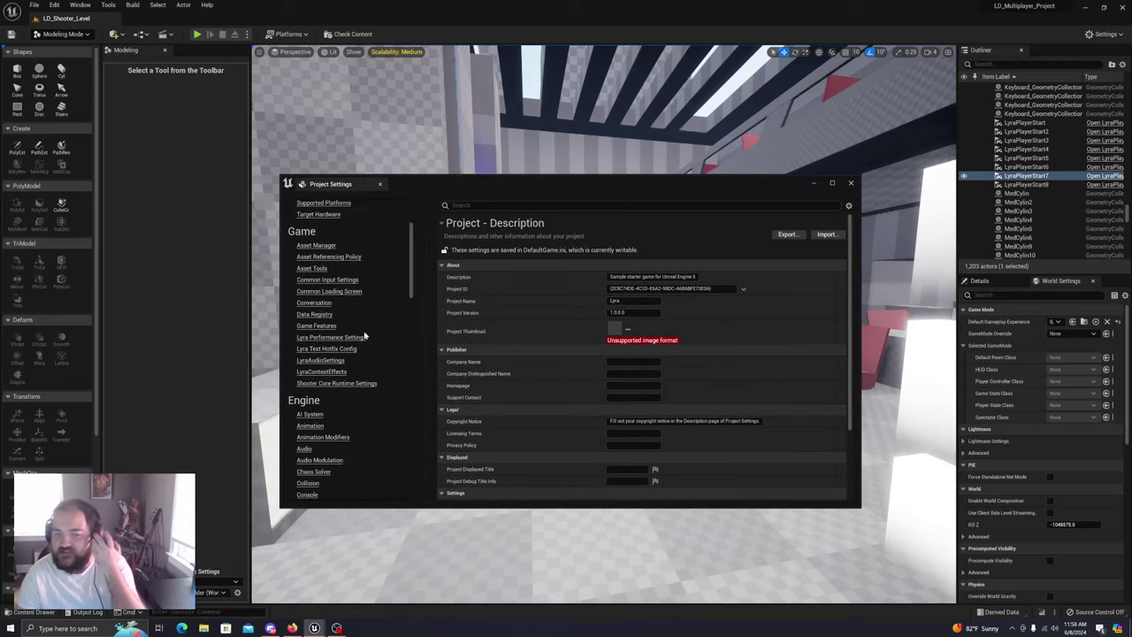
left_click(309, 400)
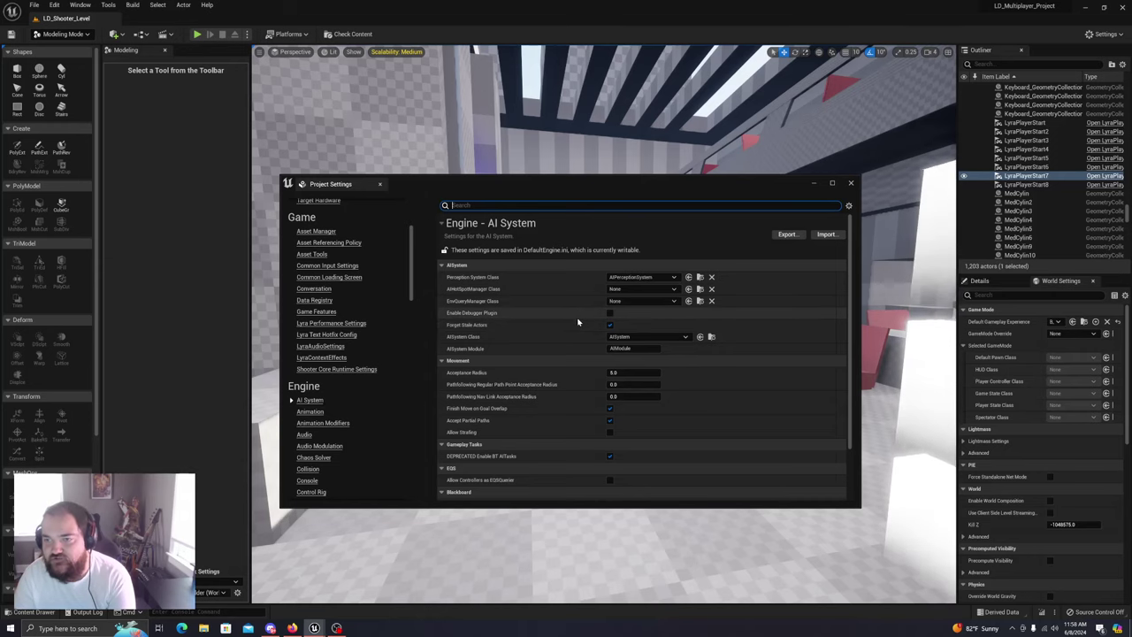
left_click(851, 184)
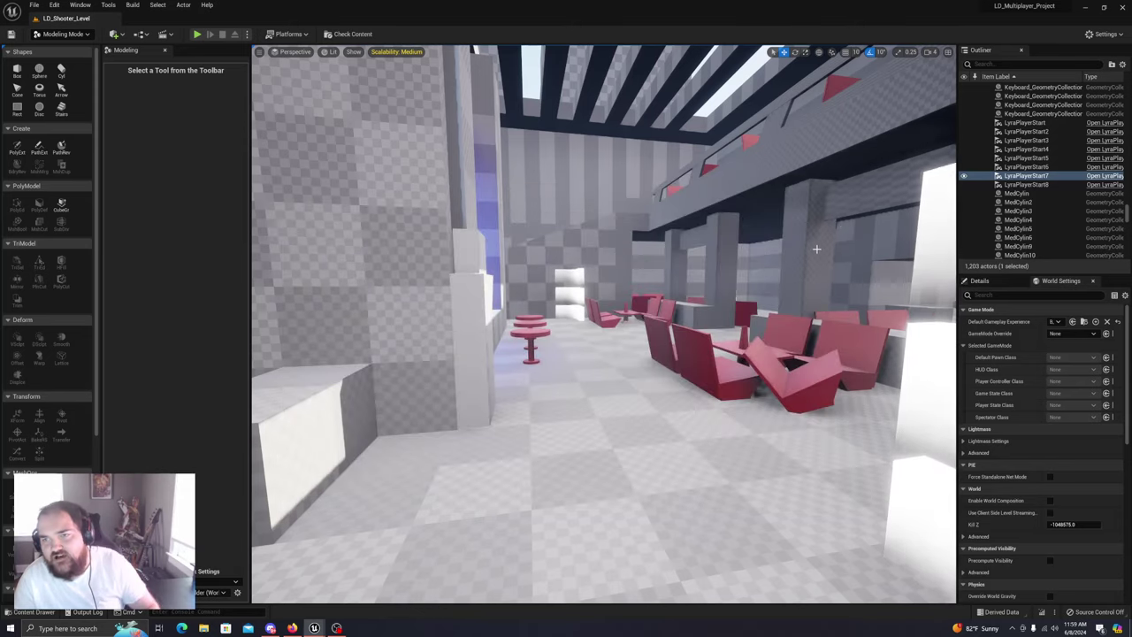
Bring up the Blueprint editor window and review the BT_Lyra_Shooter_Bot behavior tree and the B_AI_Controller_LyraShooter event graph
mouse_move(315, 629)
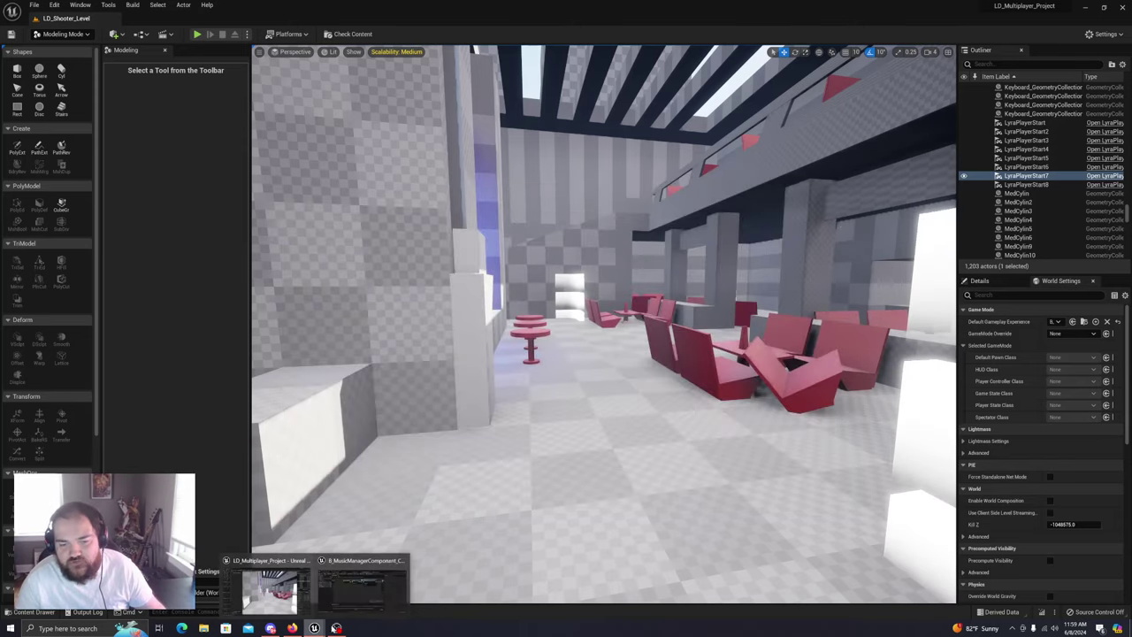
left_click(394, 599)
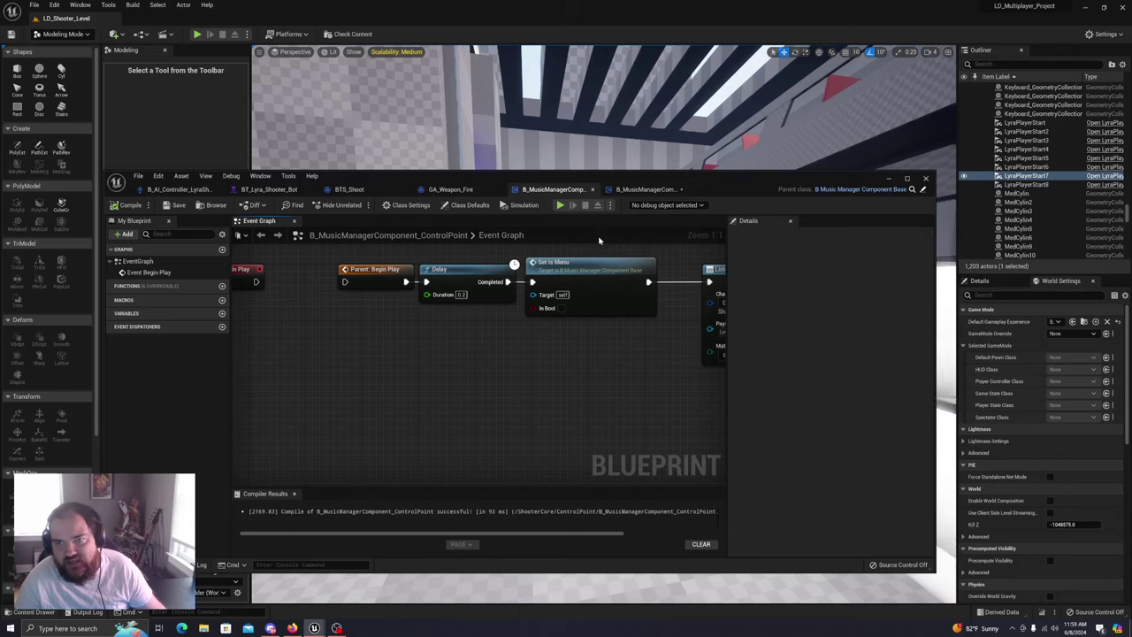
left_click(451, 189)
left_click(553, 190)
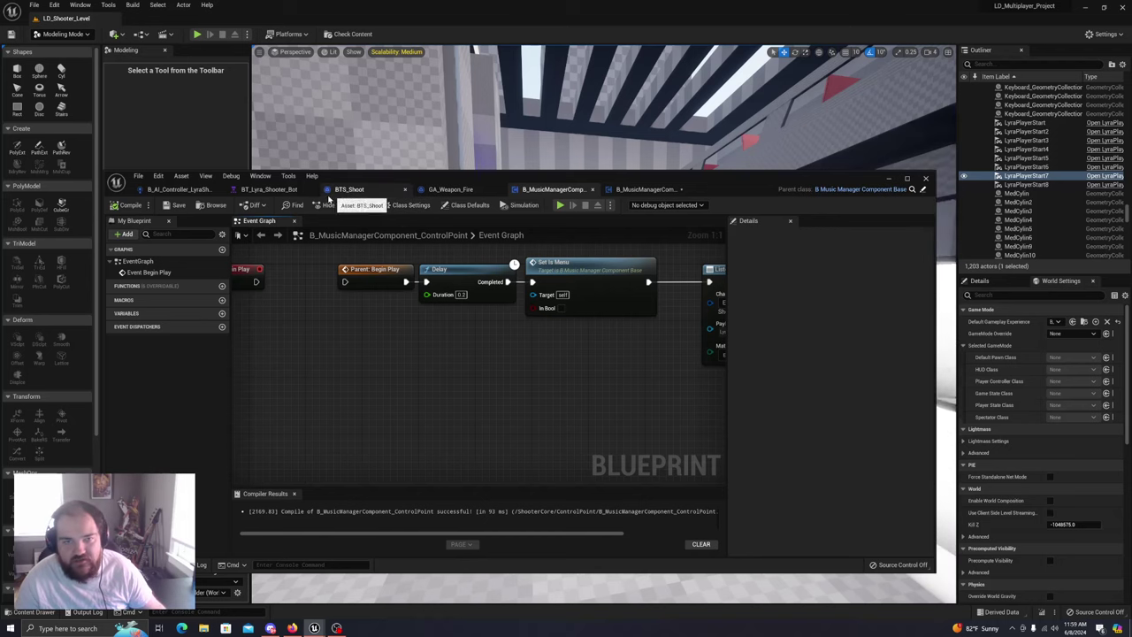
left_click(266, 189)
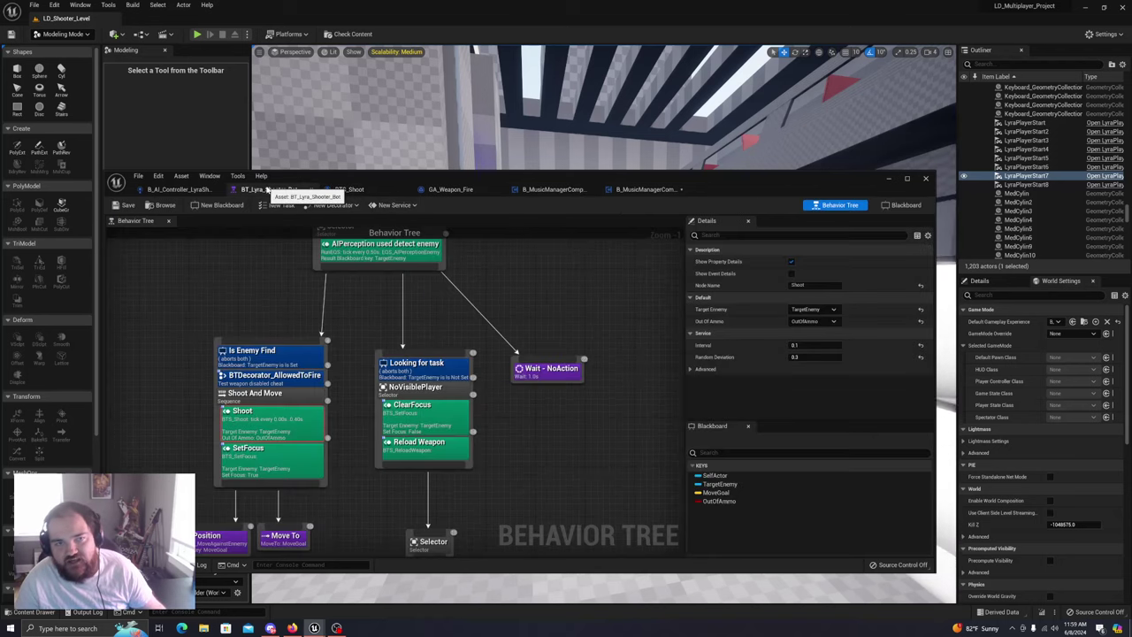
left_click(188, 190)
scroll(549, 427, "down", 6)
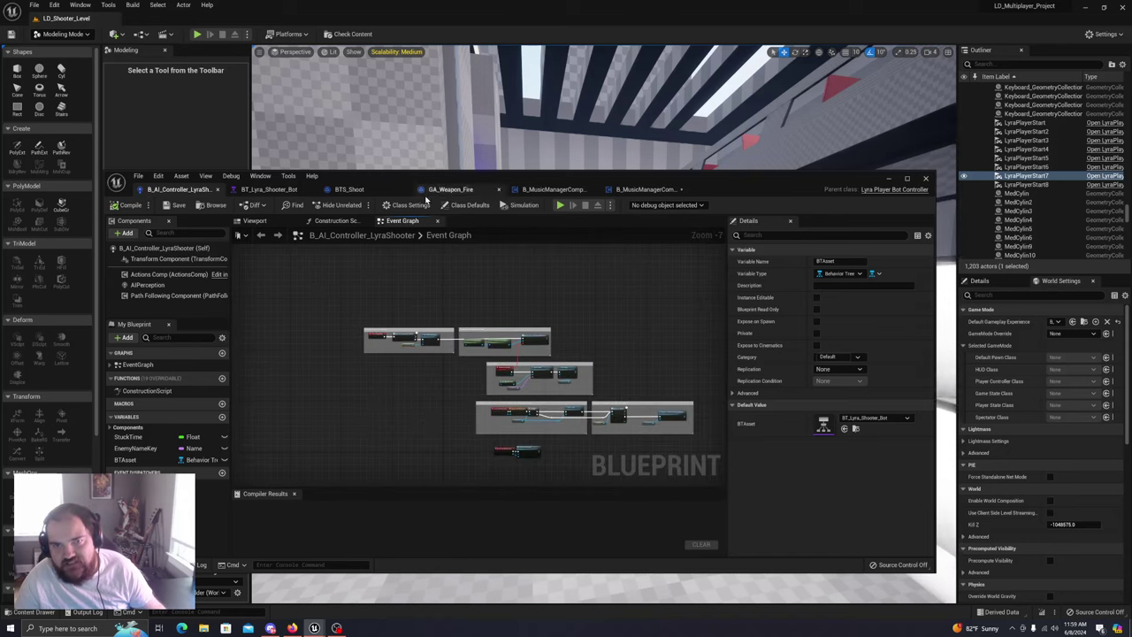
Examine the AIAccuracy variable and its branch logic in GA_Weapon_Fire, view B_MusicManagerComponent_Base, and minimize the Blueprint editor
left_click(352, 189)
left_click(450, 189)
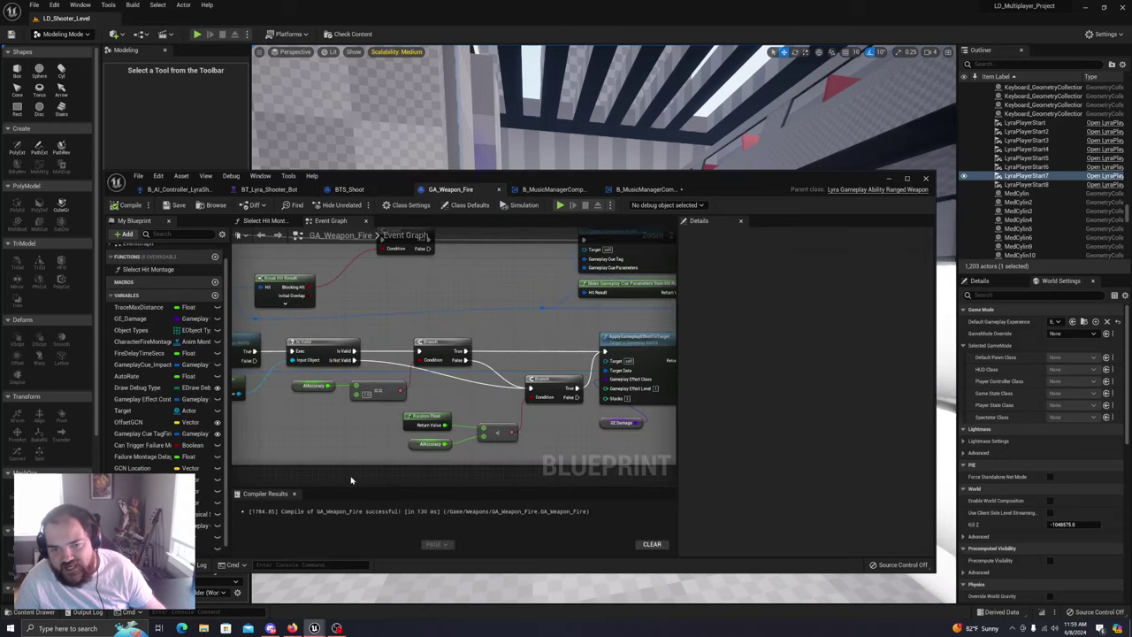
right_click_drag(351, 481, 314, 440)
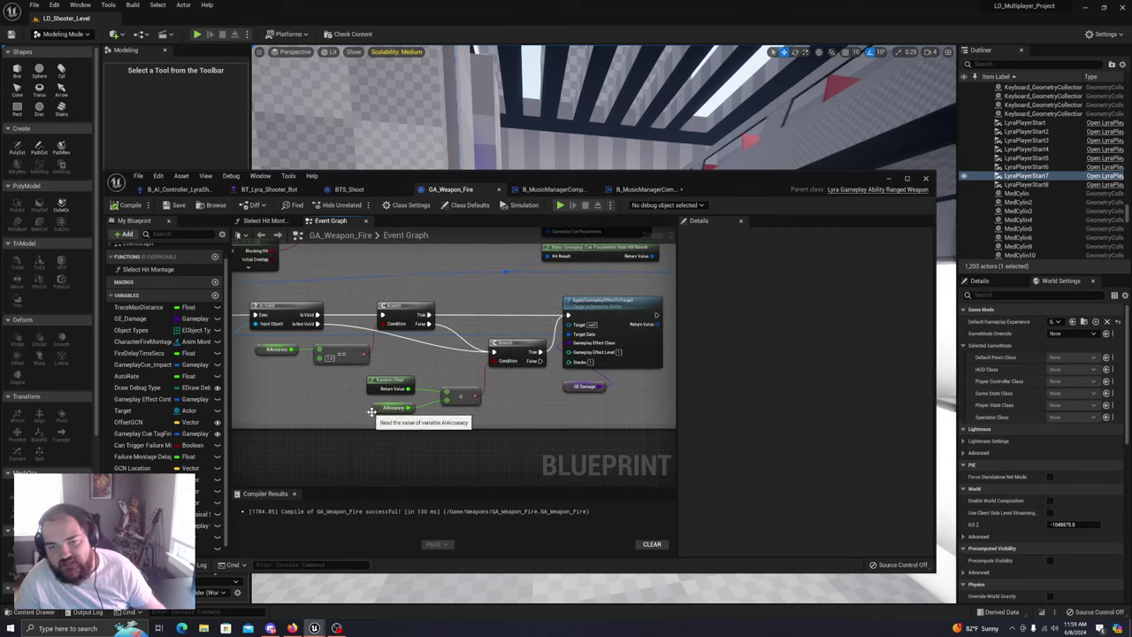
scroll(205, 494, "down", 1)
left_click(200, 537)
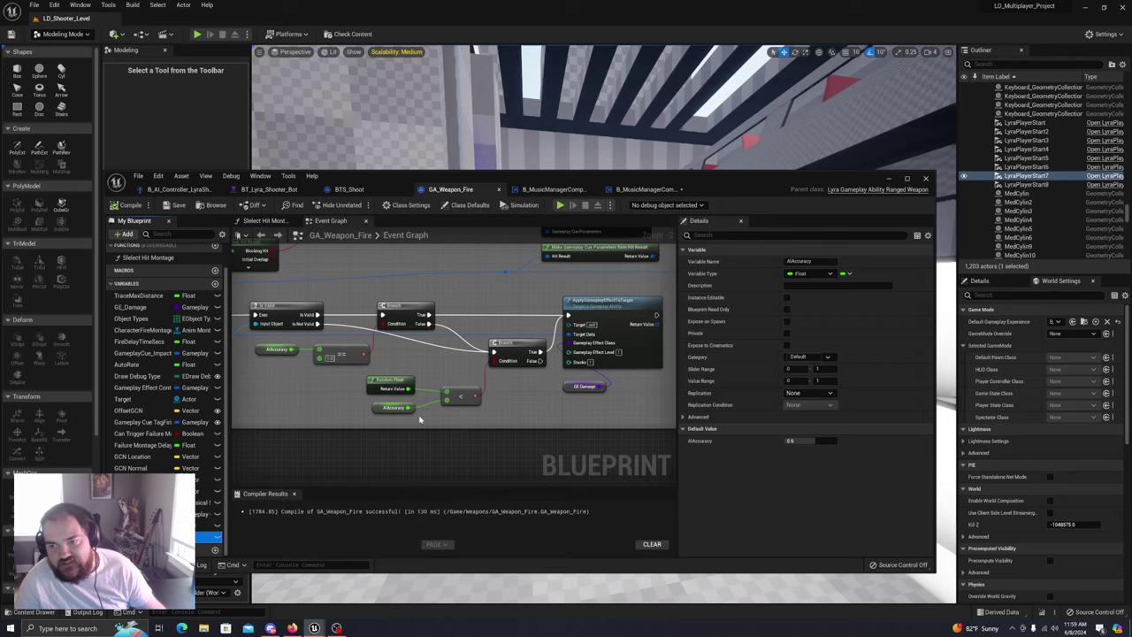
right_click_drag(378, 467, 429, 468)
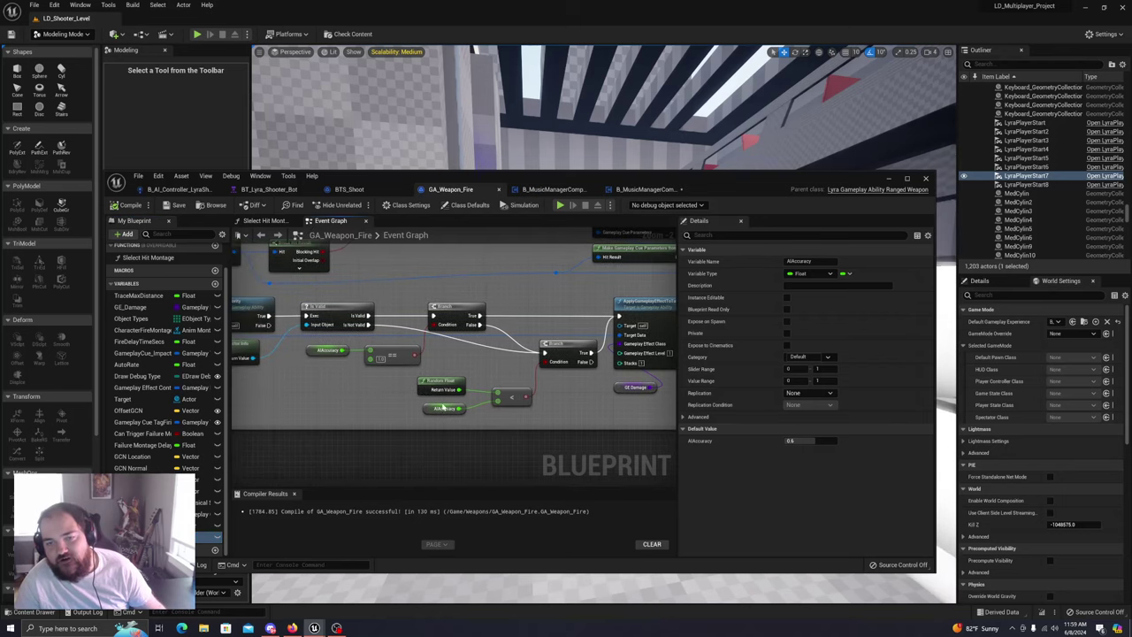
left_click(649, 189)
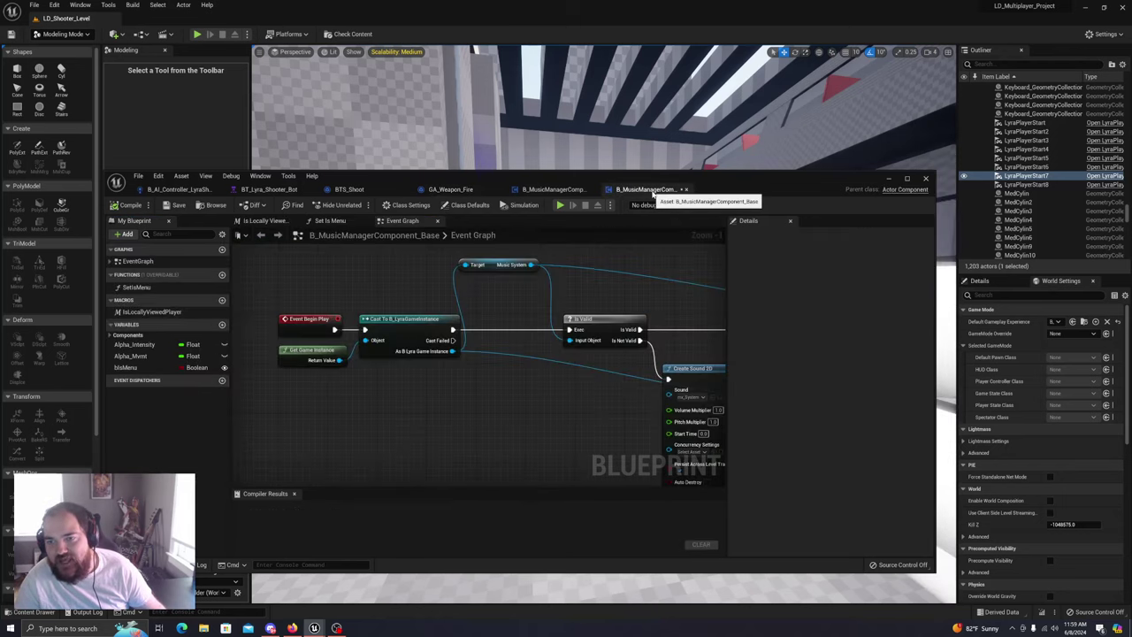
left_click(888, 179)
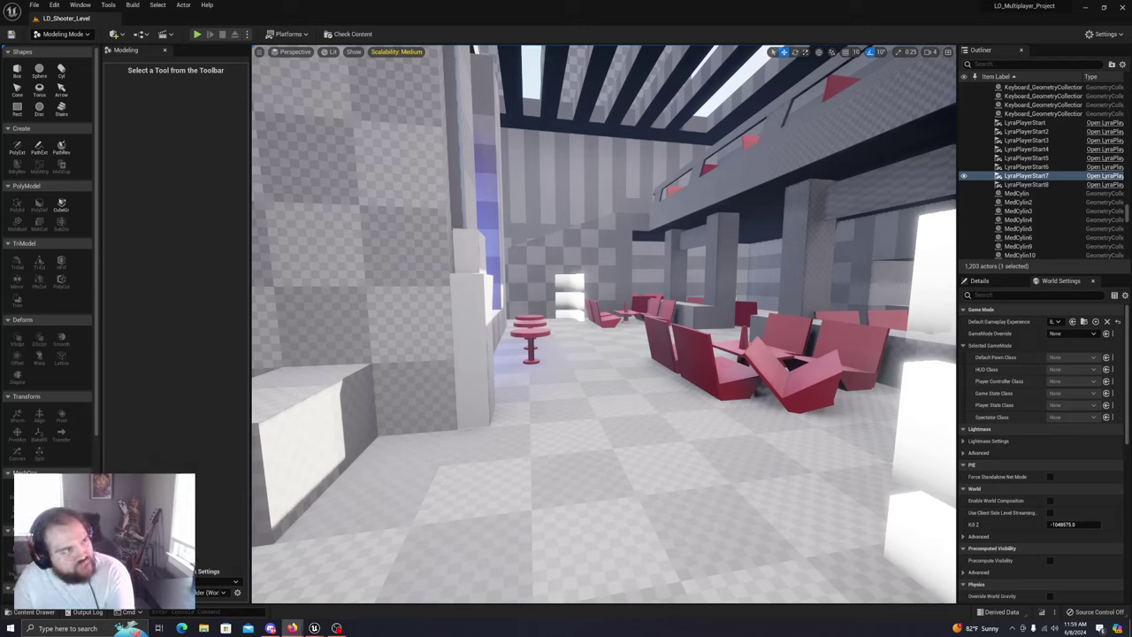
Switch to the web browser, show the NanceDevDiaries YouTube channel page full size, and return to the Unreal Editor
left_click_drag(0, 193, 344, 195)
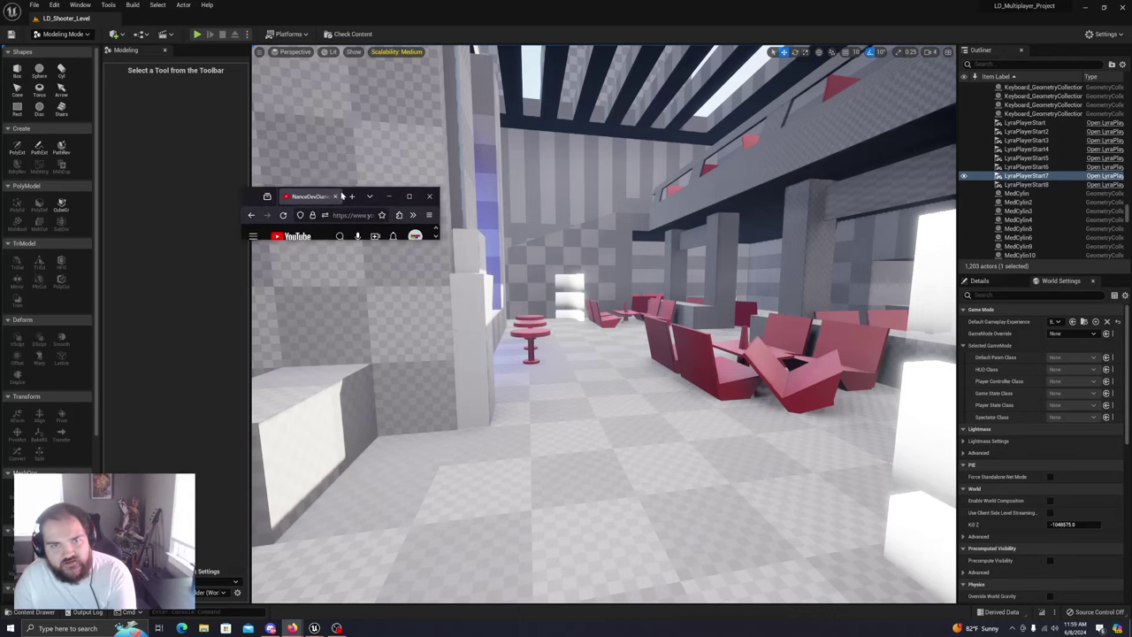
left_click(412, 195)
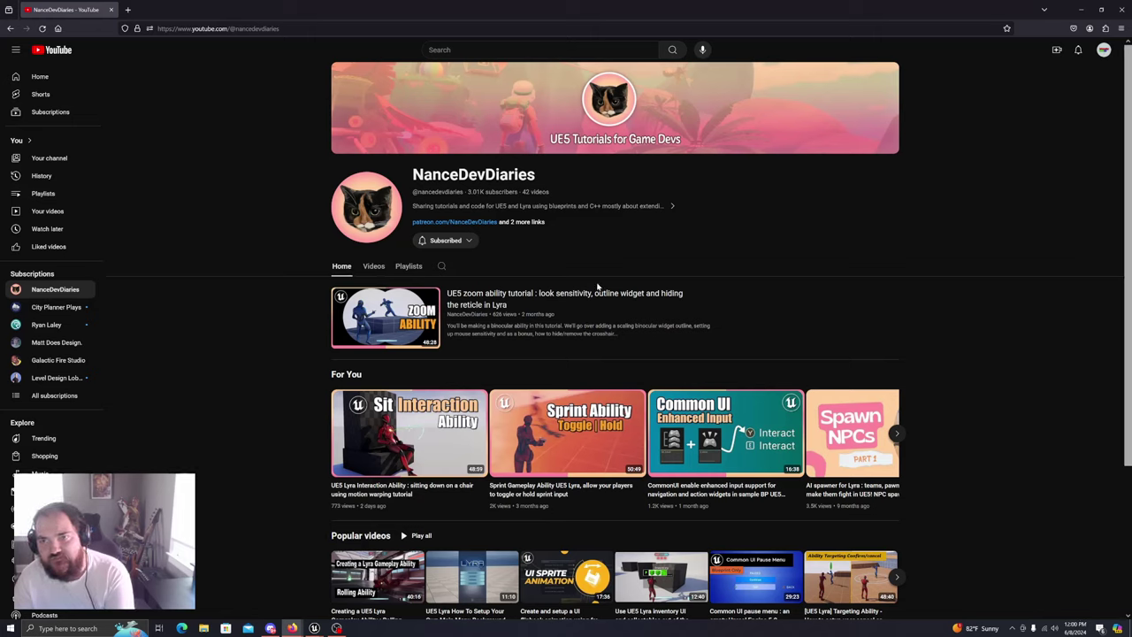
left_click(1081, 8)
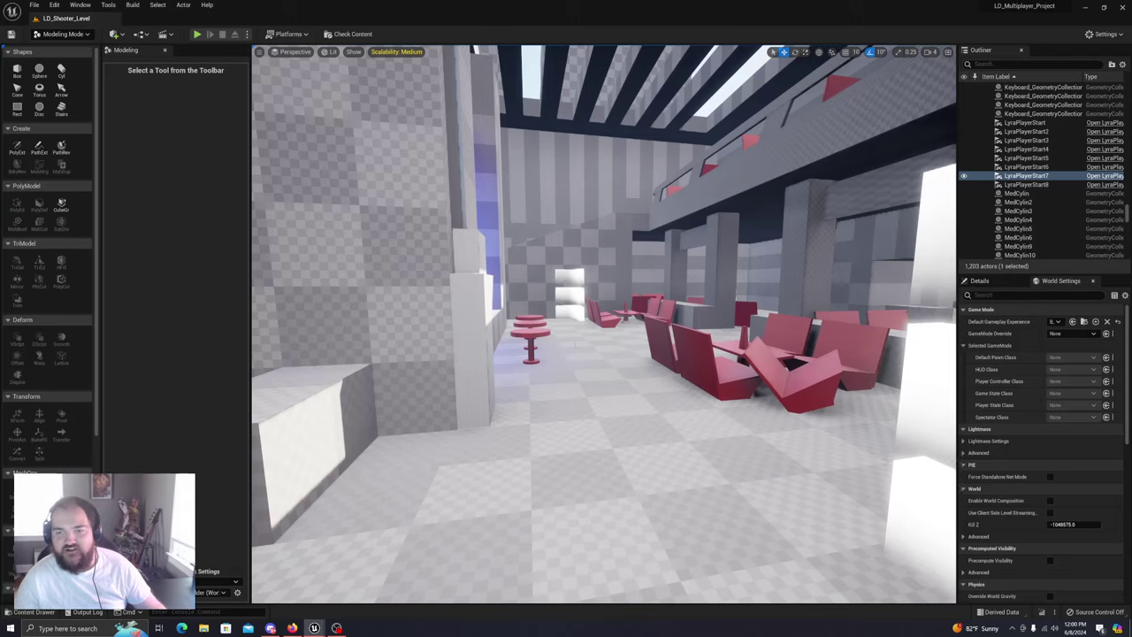
Fly the viewport camera out of the bar and survey the elevated outdoor walkways beside the building
right_click_drag(548, 283, 575, 348)
key("a")
key("w")
key("e")
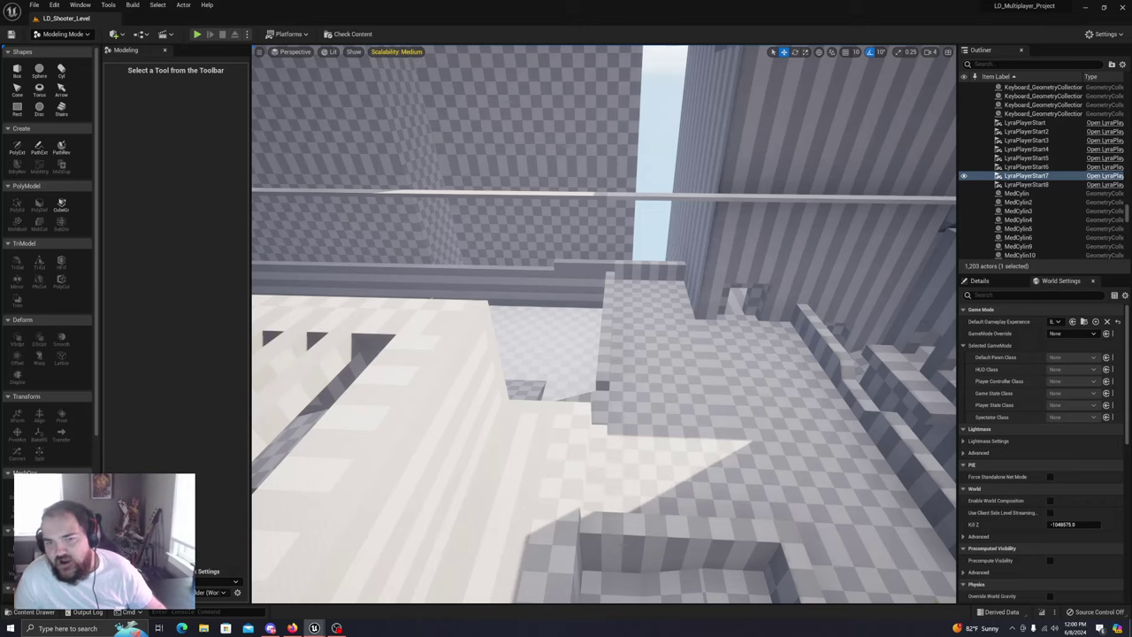
right_click_drag(689, 366, 736, 346)
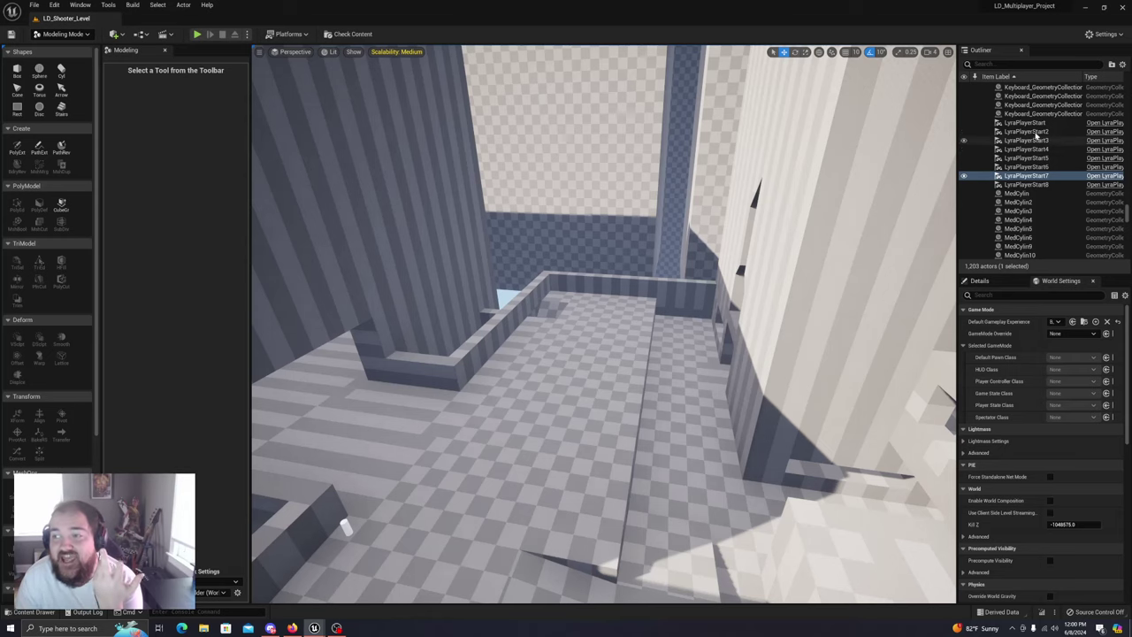
Select LyraPlayerStart and LyraPlayerStart8 in turn and inspect the spawn areas on the outdoor walkway
left_click(1027, 122)
right_click_drag(727, 366, 728, 366)
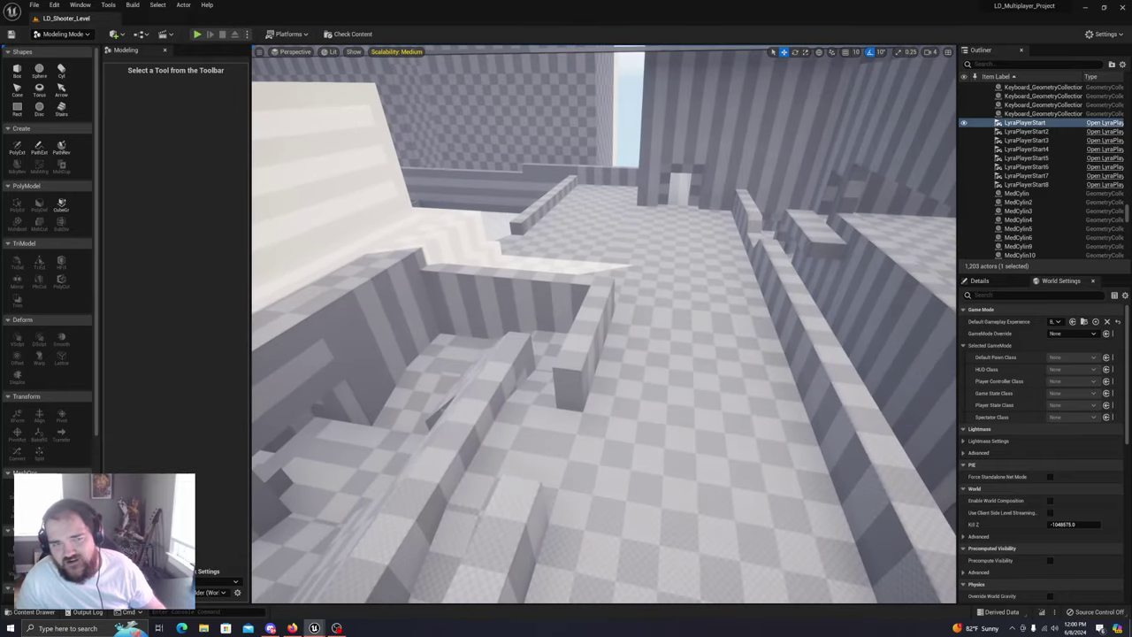
left_click(1031, 184)
right_click_drag(672, 345, 727, 365)
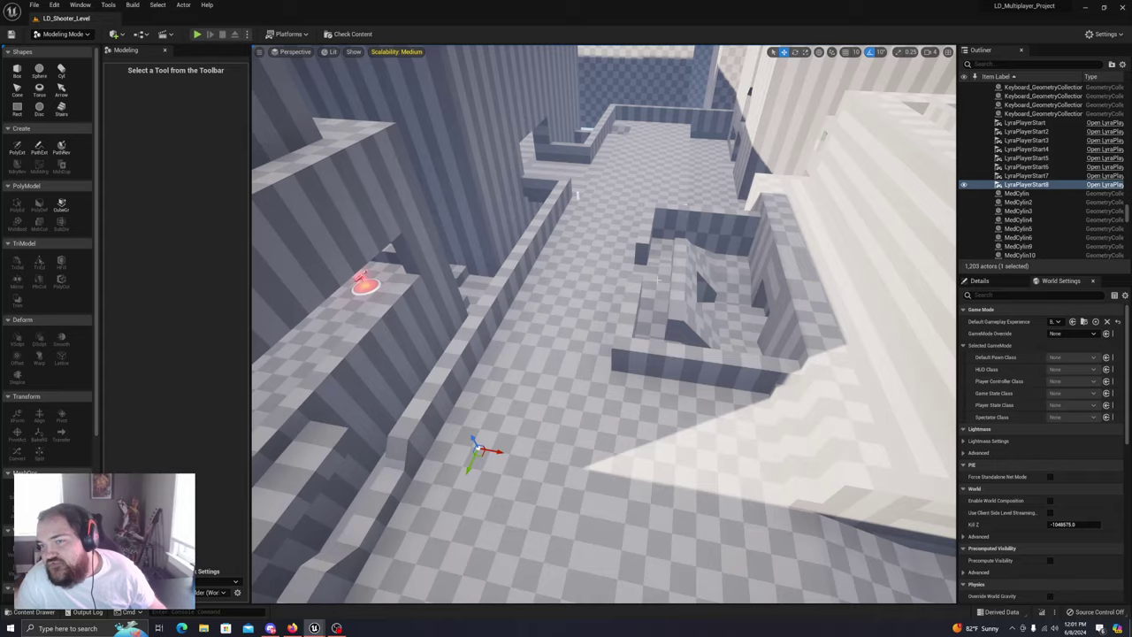
Inspect the bar interior, its slatted roof and the lanes around the building, ending at the LyraPlayerStart8 spawn area
right_click_drag(727, 365, 727, 365)
right_click_drag(514, 357, 514, 356)
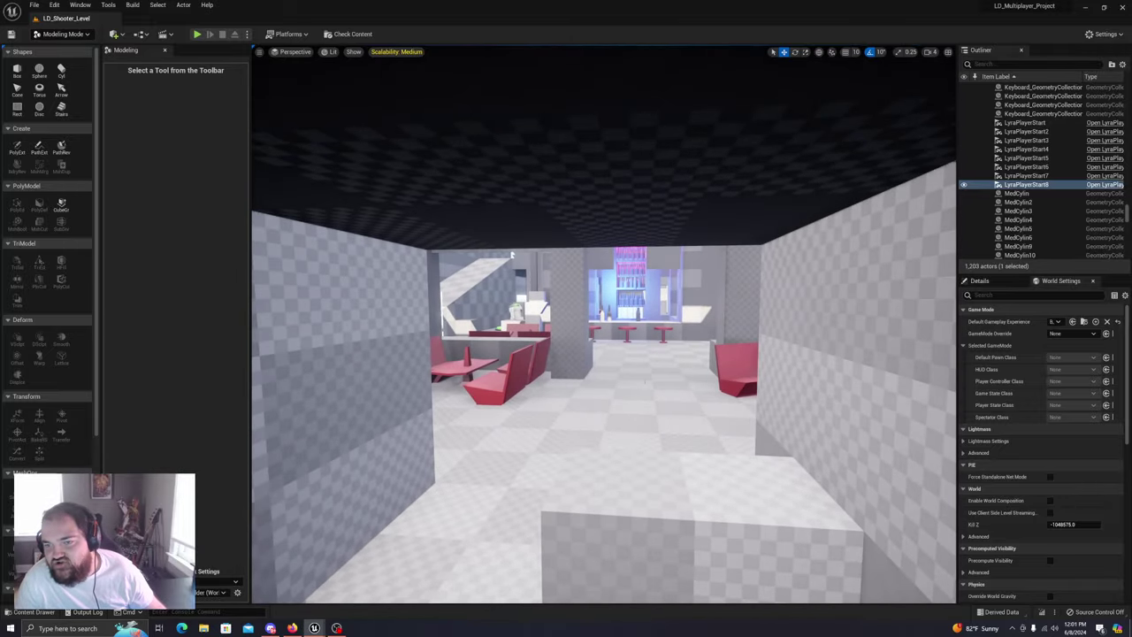
right_click_drag(511, 256, 279, 339)
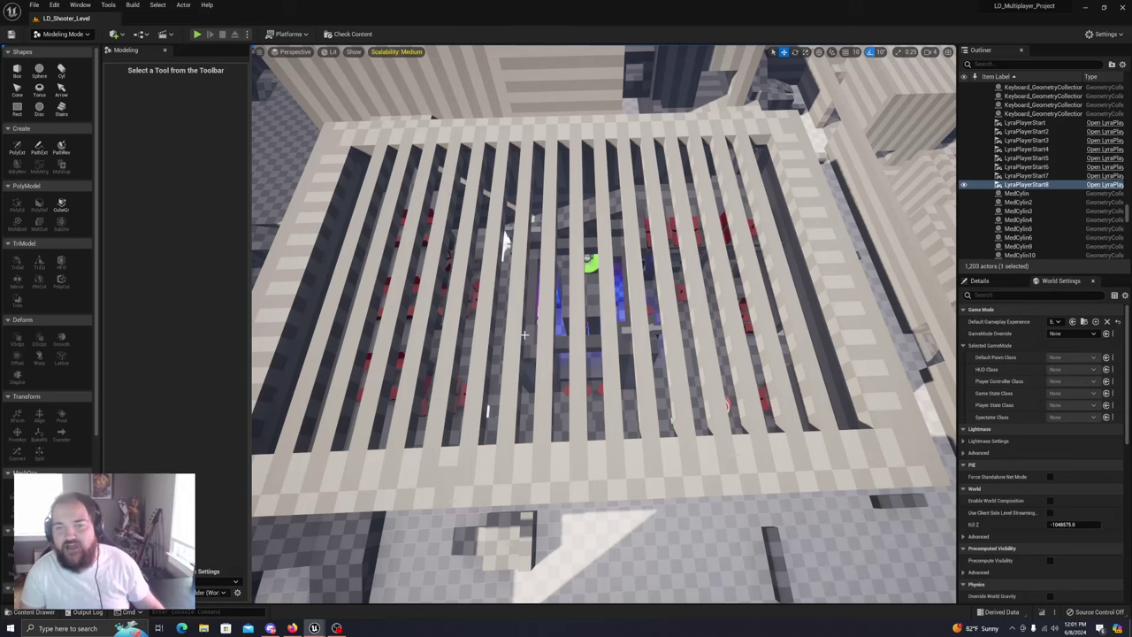
right_click_drag(715, 328, 714, 327)
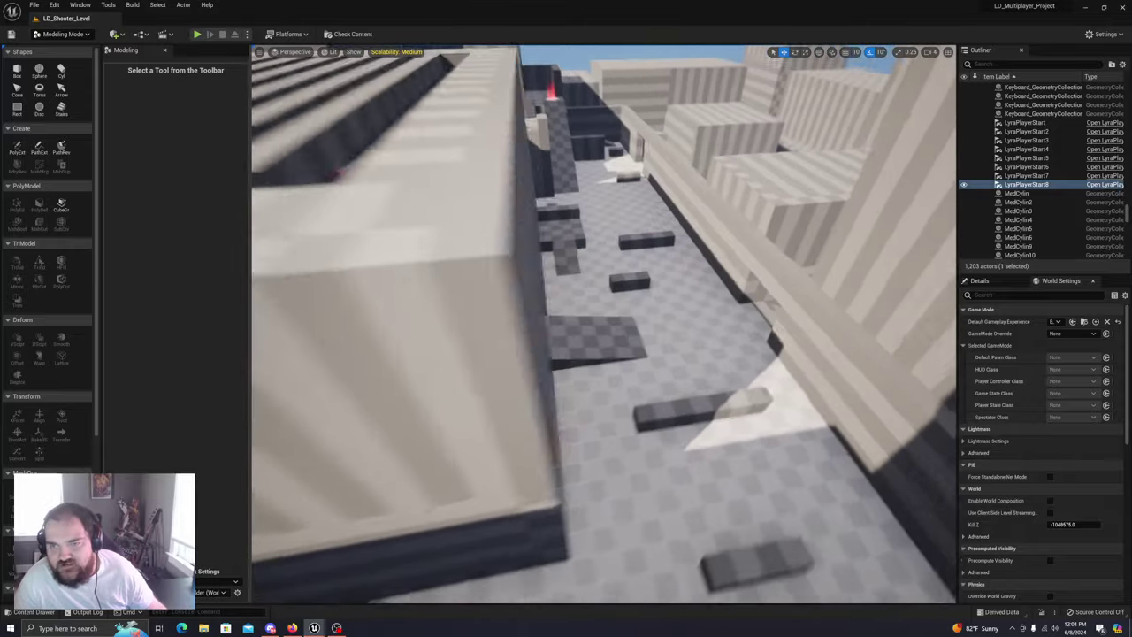
right_click_drag(604, 324, 548, 296)
right_click_drag(604, 324, 624, 338)
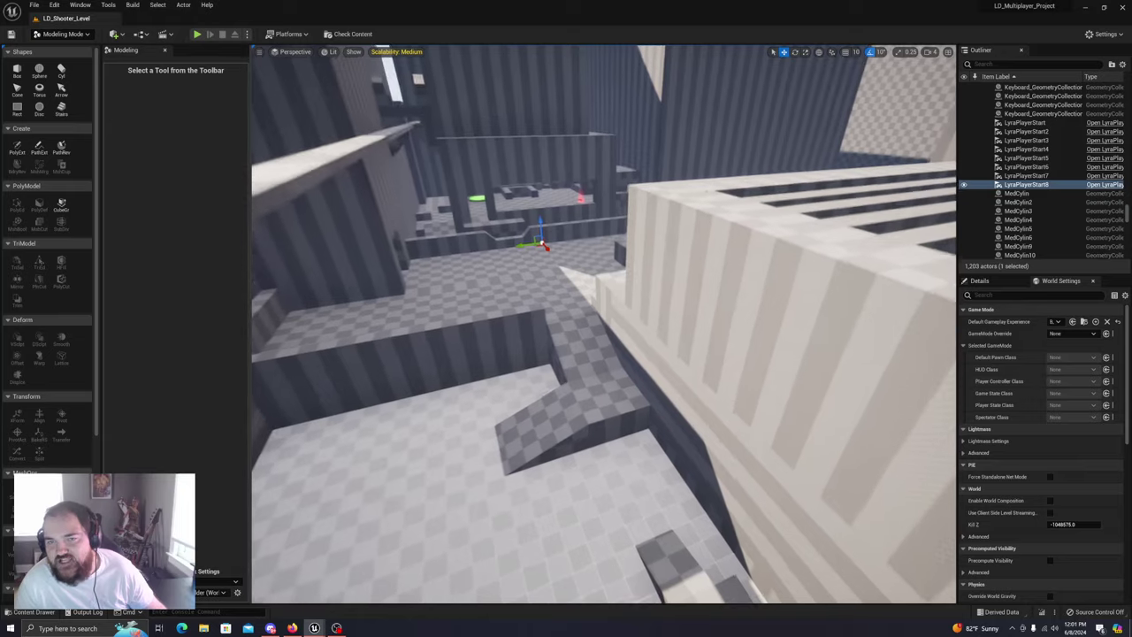
right_click_drag(605, 324, 642, 308)
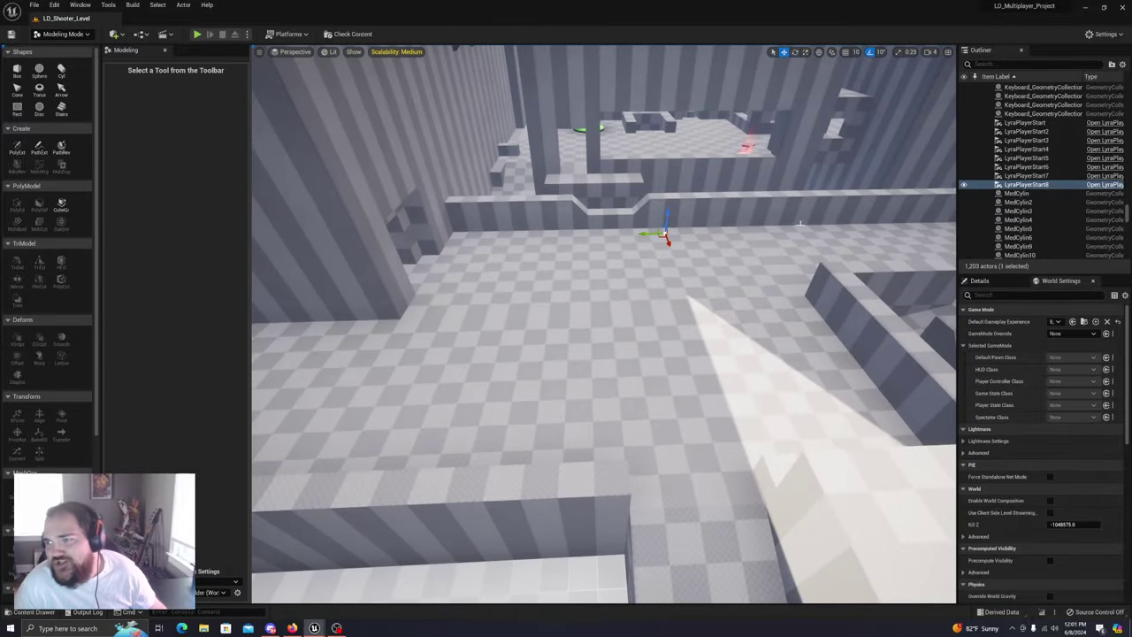
Select LyraPlayerStart5 through LyraPlayerStart8, focus the view on them, and check the viewport's visibility options
left_click(1026, 157, "shift")
key("f")
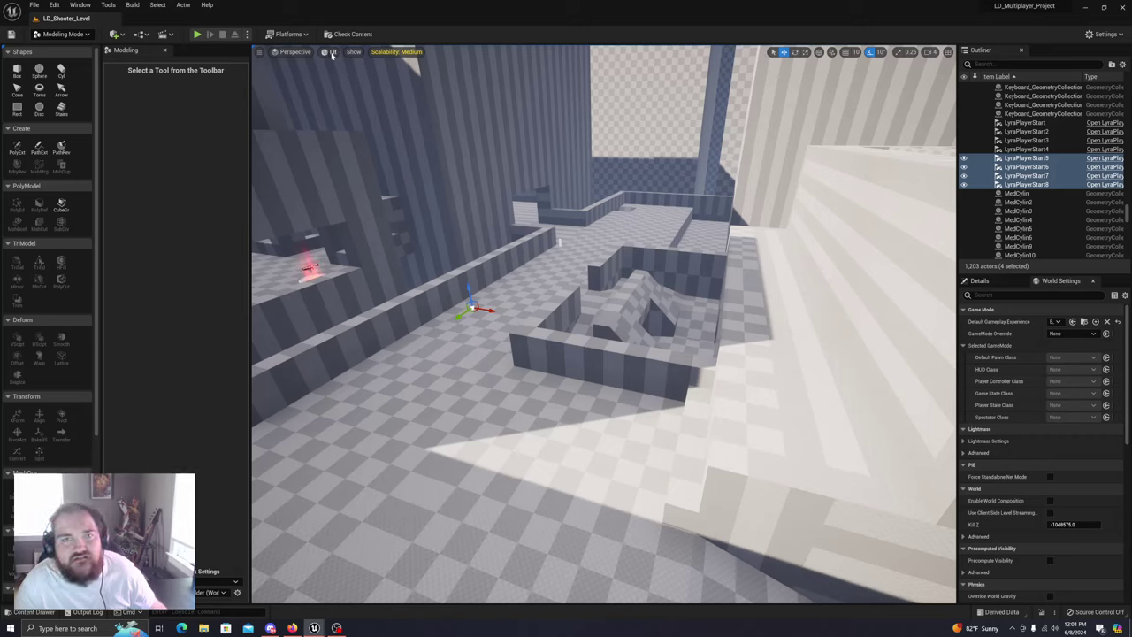
left_click(354, 52)
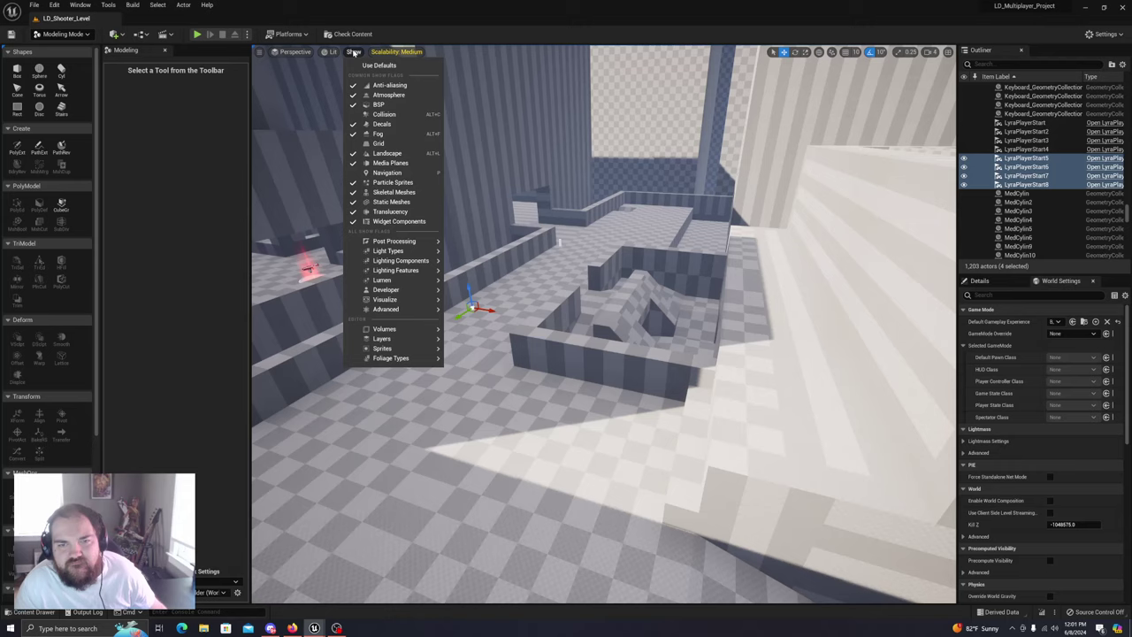
left_click(354, 52)
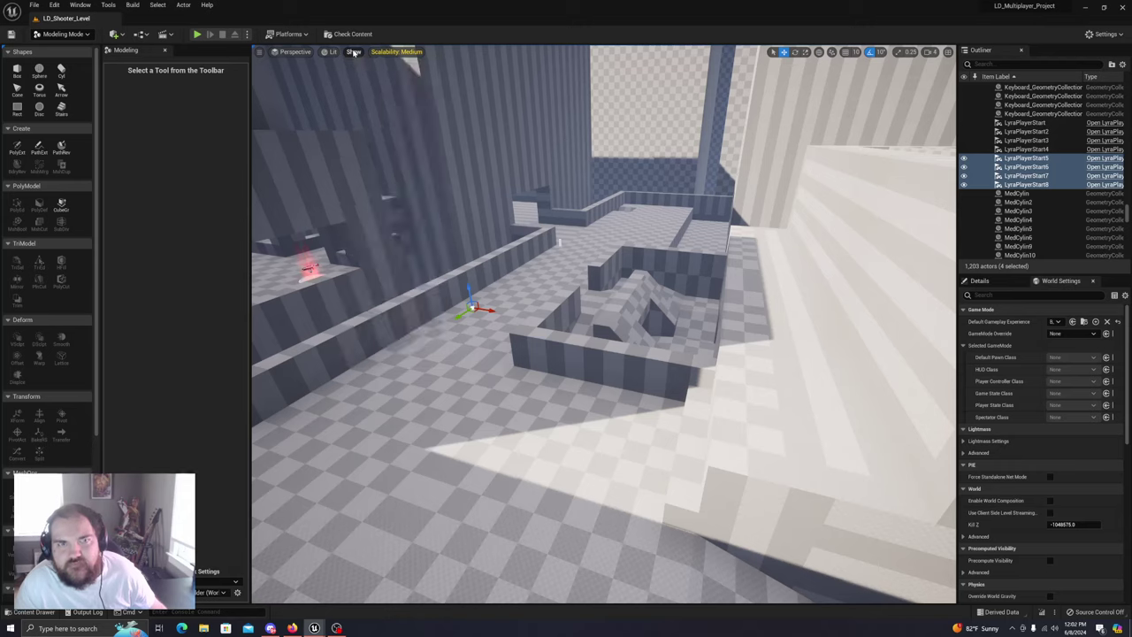
Switch the editor from Modeling to Select mode and select only LyraPlayerStart5 near the low outdoor wall
left_click(67, 33)
left_click(53, 44)
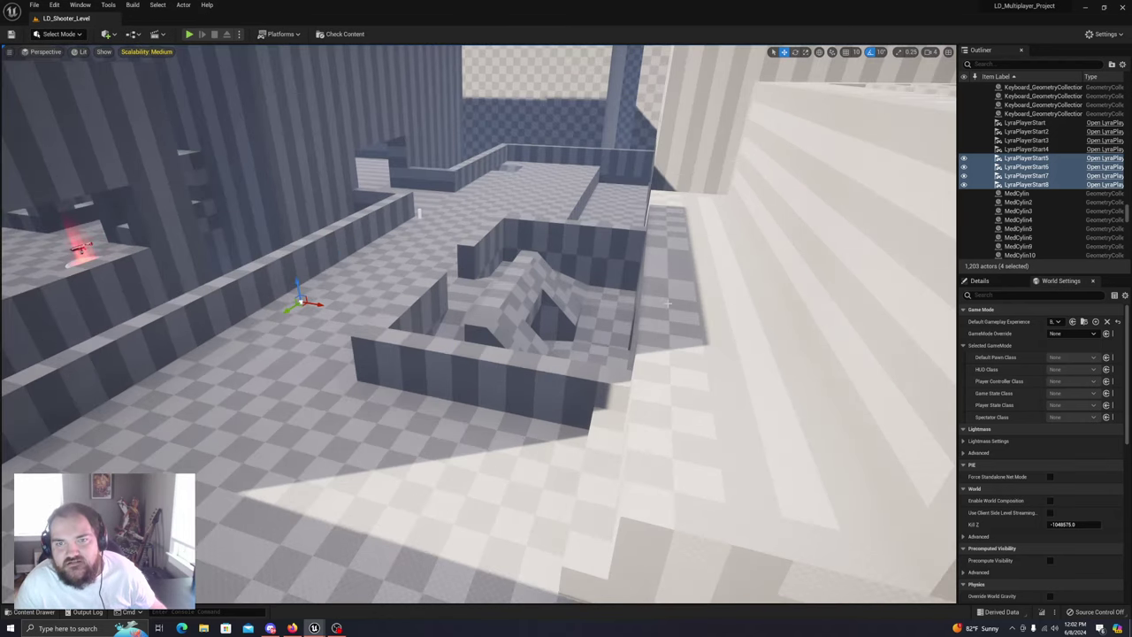
right_click_drag(668, 304, 531, 335)
left_click(1035, 159)
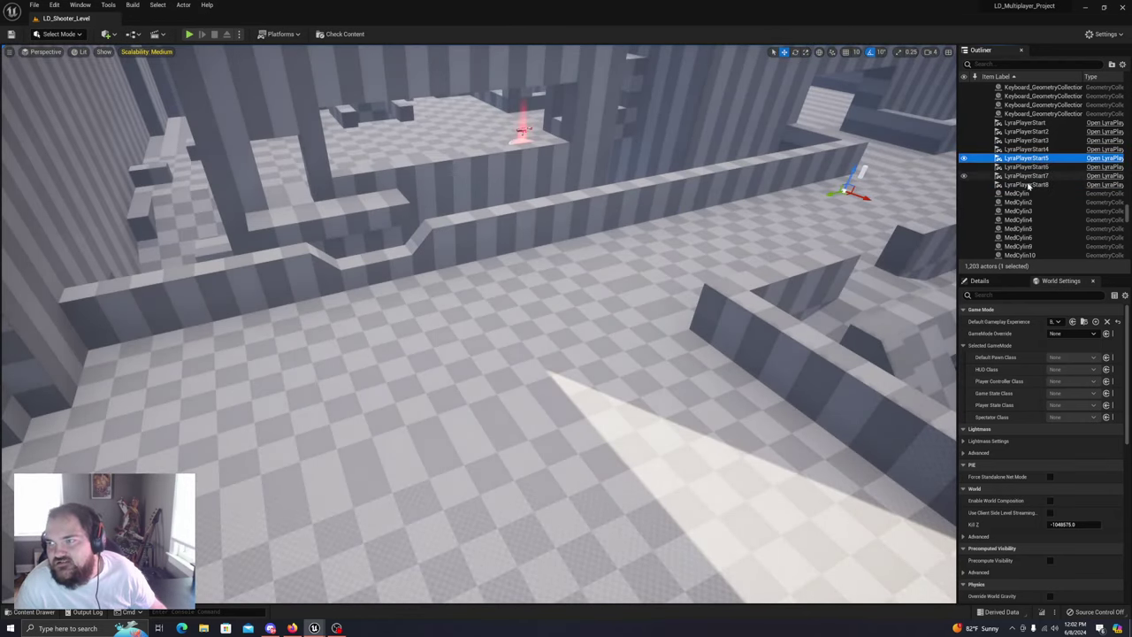
Select LyraPlayerStart5 through LyraPlayerStart8 together and then individually, focusing on LyraPlayerStart6 to check the outdoor spawn spots
left_click(1028, 184, "shift")
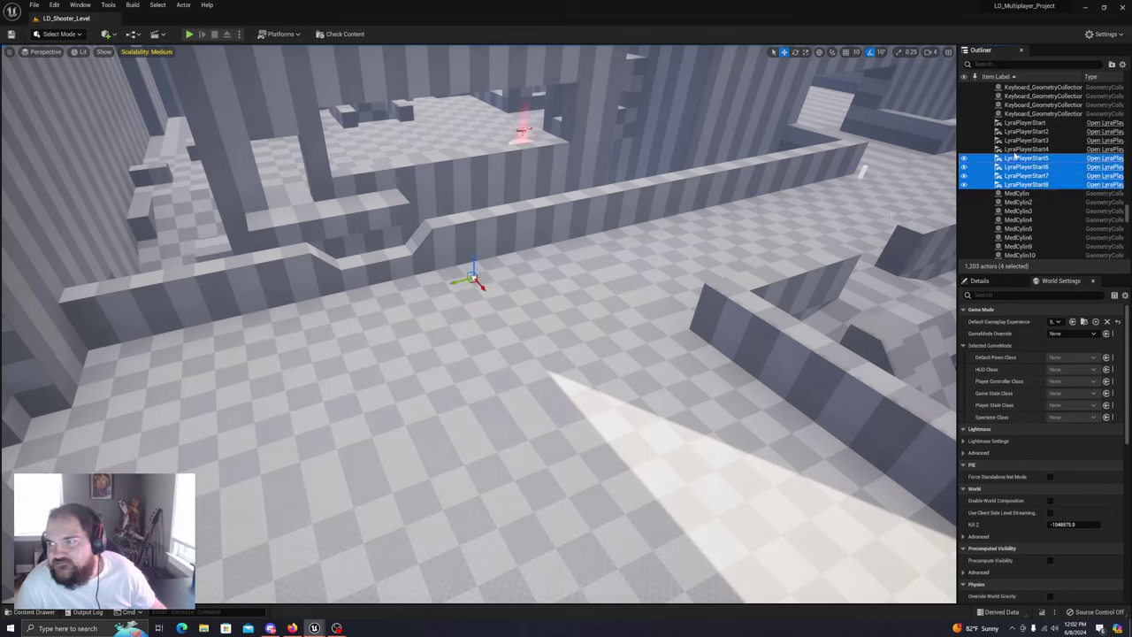
left_click(1018, 158)
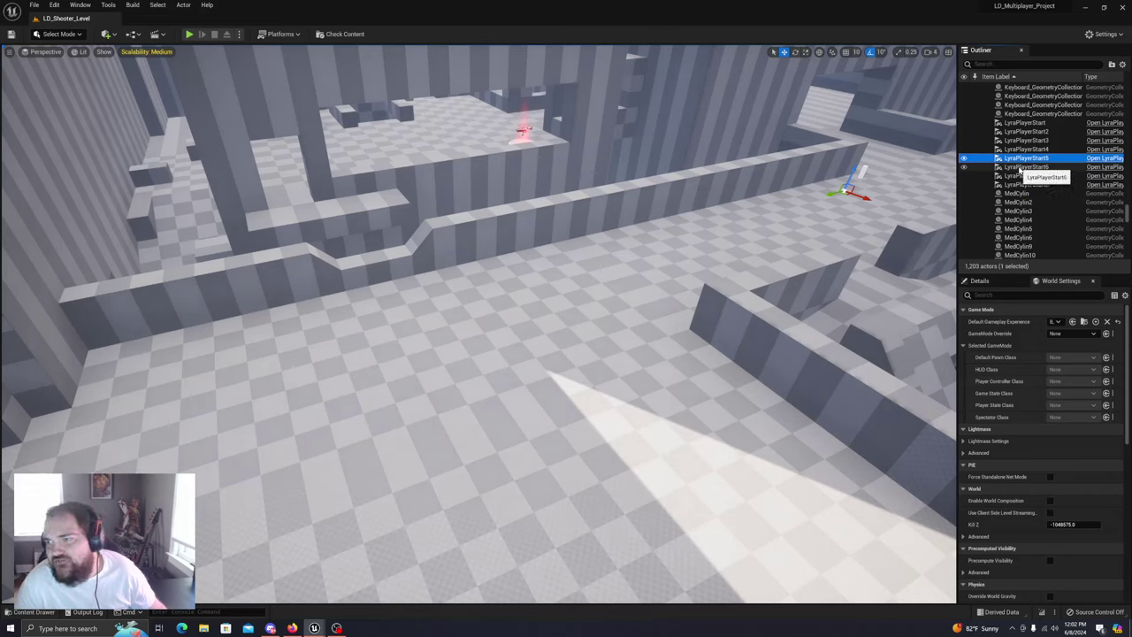
left_click(1027, 168)
key("f")
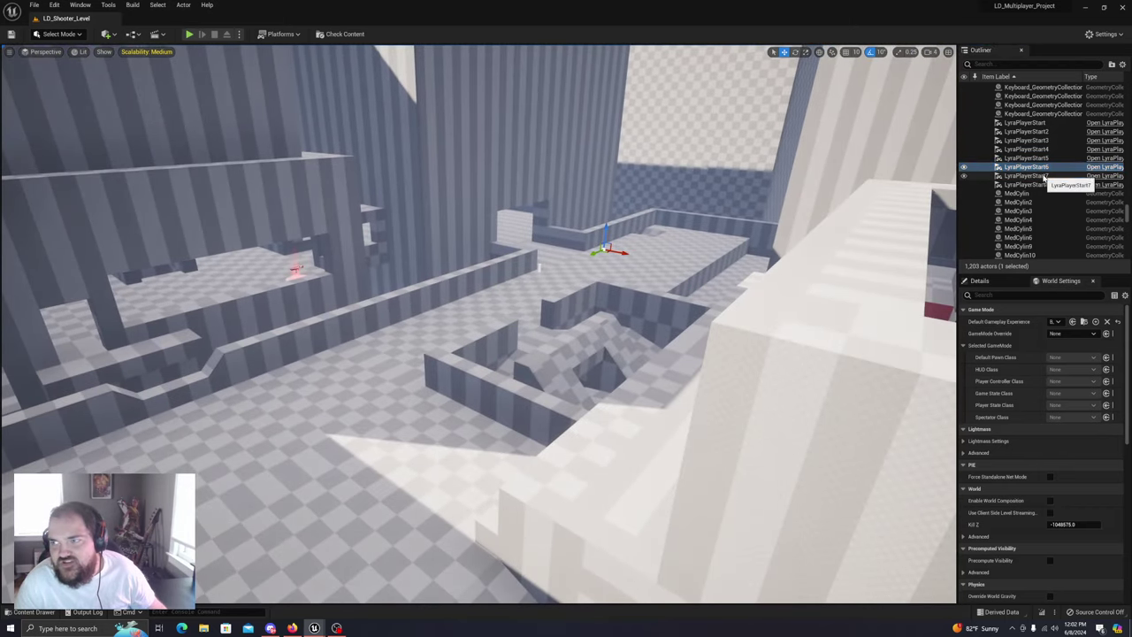
left_click(1035, 175)
left_click(1040, 184)
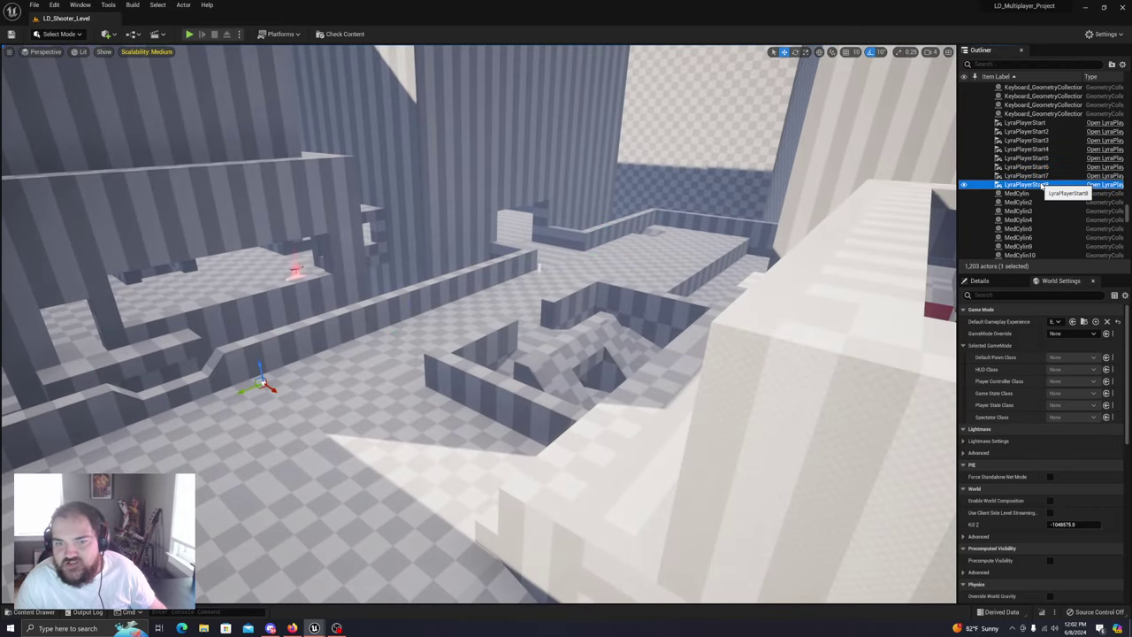
Focus the view on LyraPlayerStart and examine the street lane with low cover blocks around it
left_click(1039, 125)
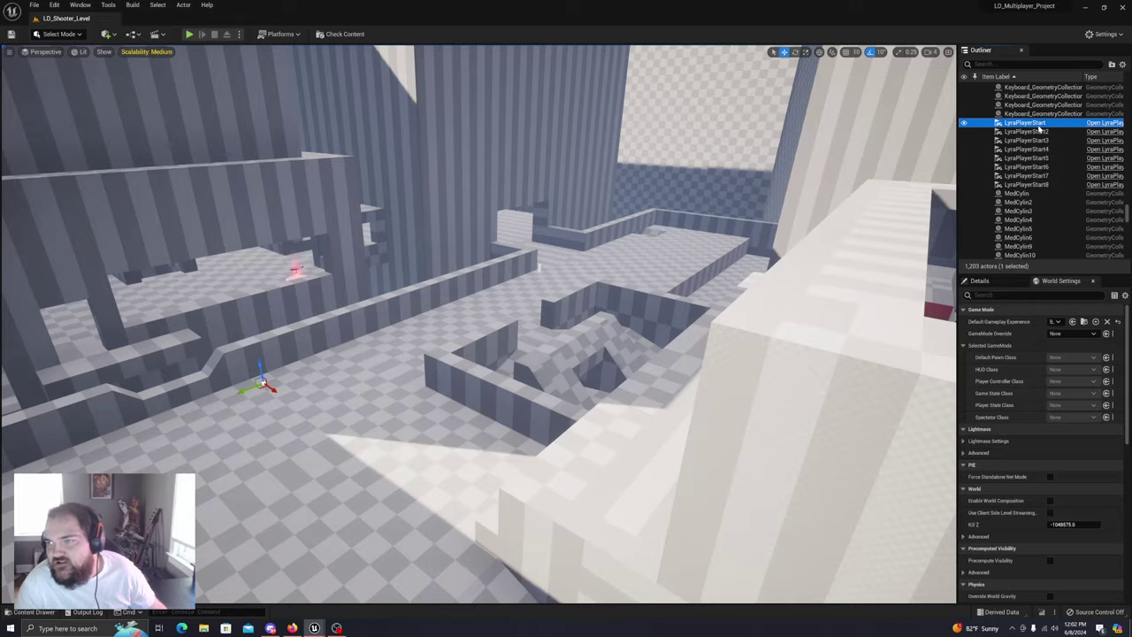
key("f")
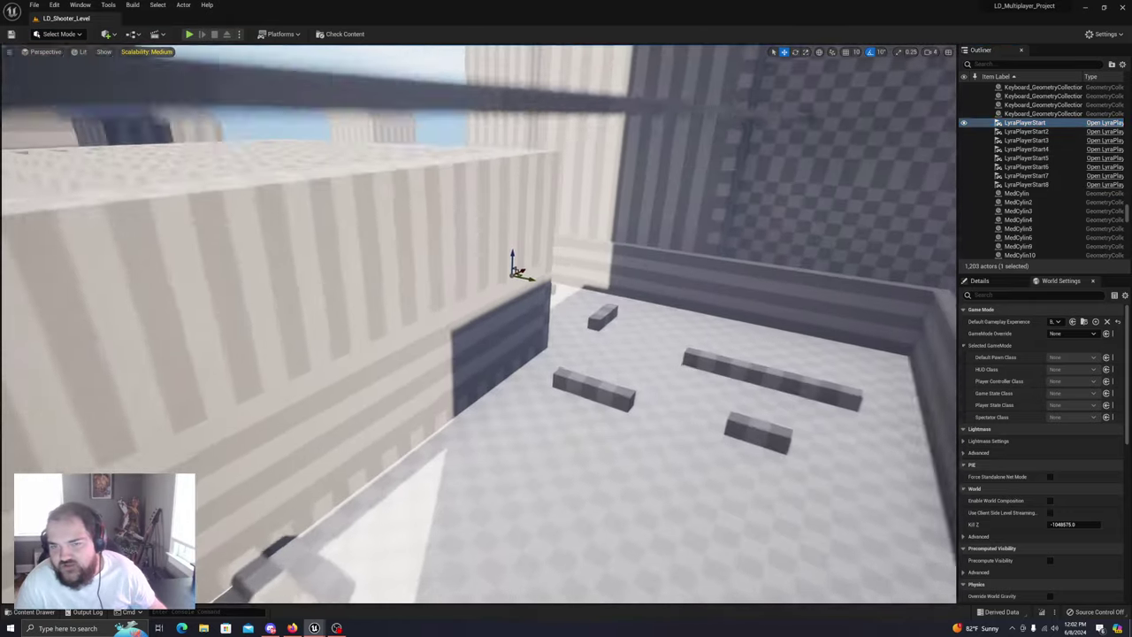
right_click_drag(513, 319, 398, 322)
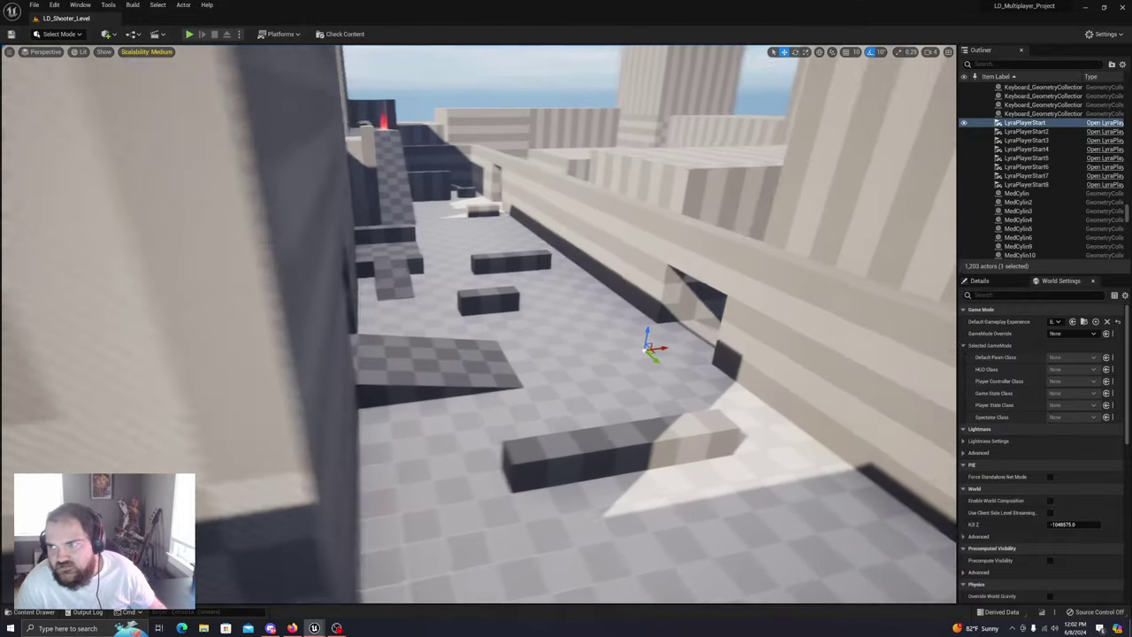
right_click_drag(477, 319, 482, 320)
Compare the positions of LyraPlayerStart through LyraPlayerStart4 along the street, then focus on LyraPlayerStart2 near the dark wall
left_click(1026, 131)
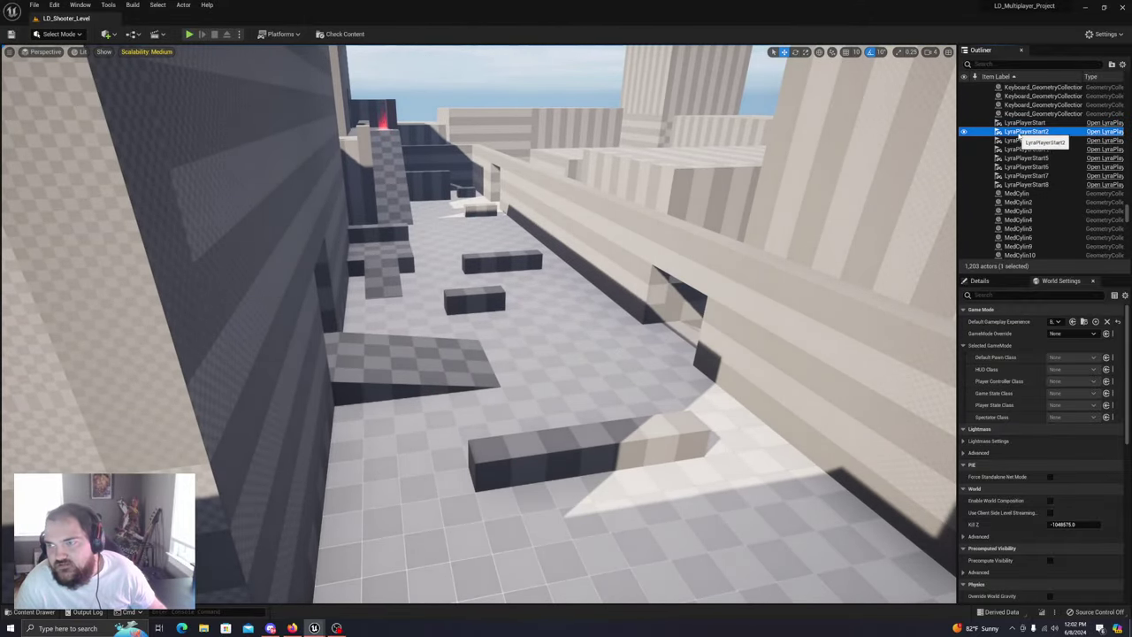
left_click(1027, 122)
left_click(1027, 139)
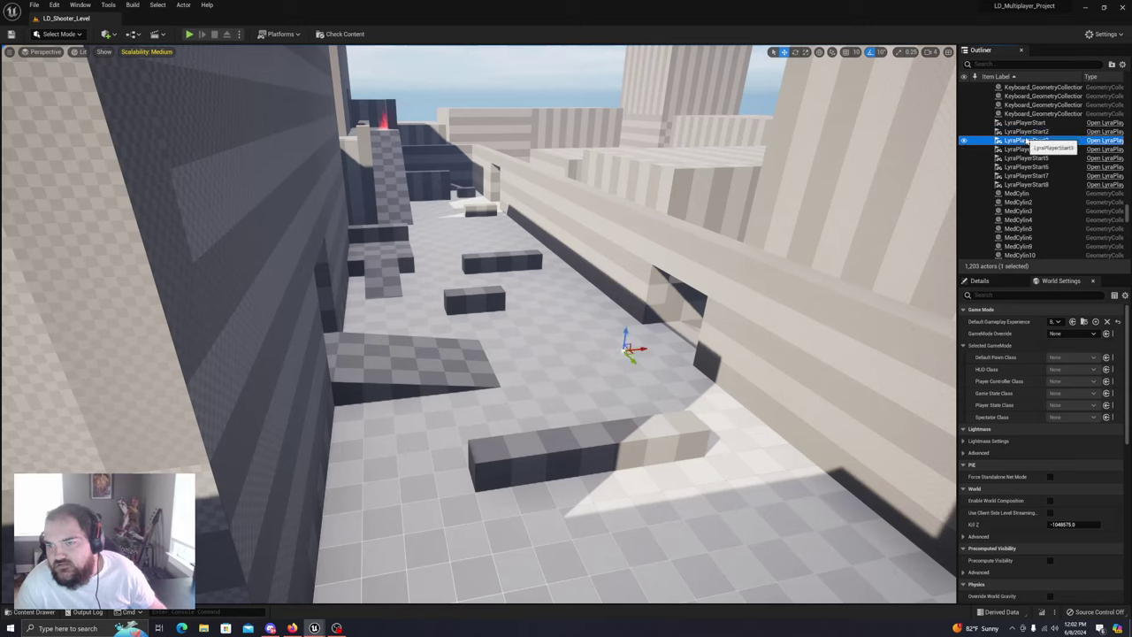
left_click(1029, 149)
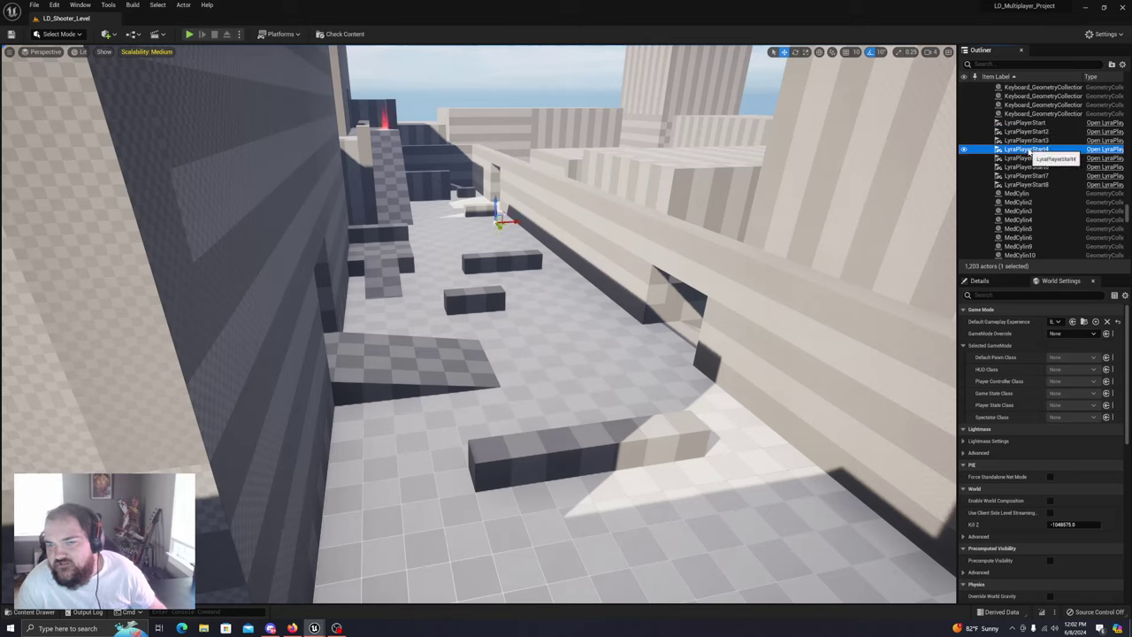
double_click(1027, 122)
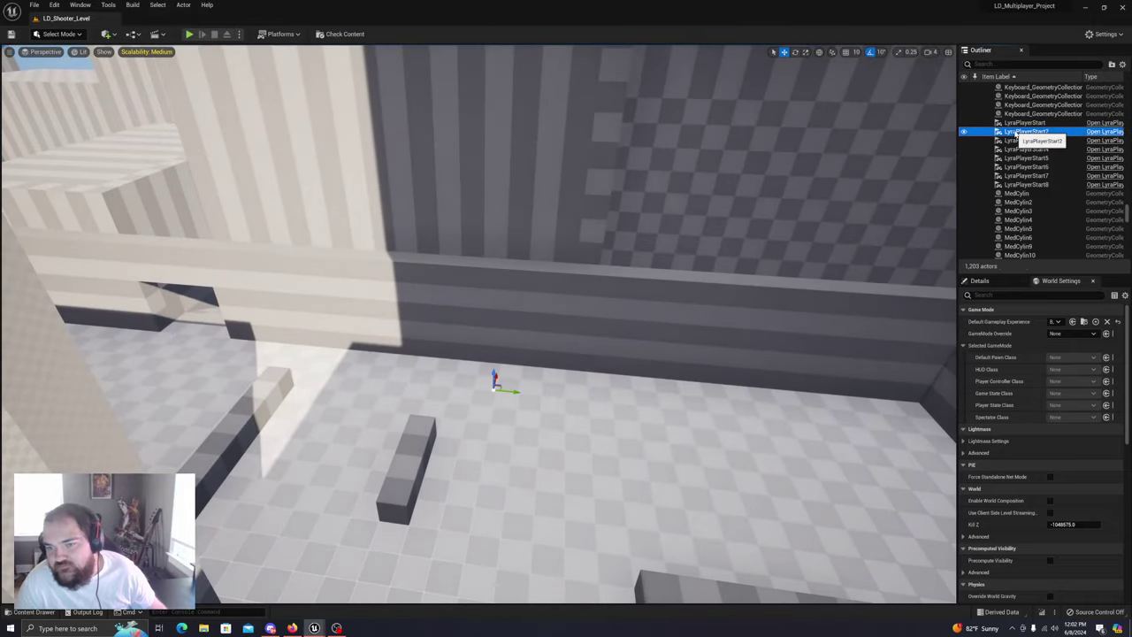
left_click(1026, 131)
double_click(1026, 131)
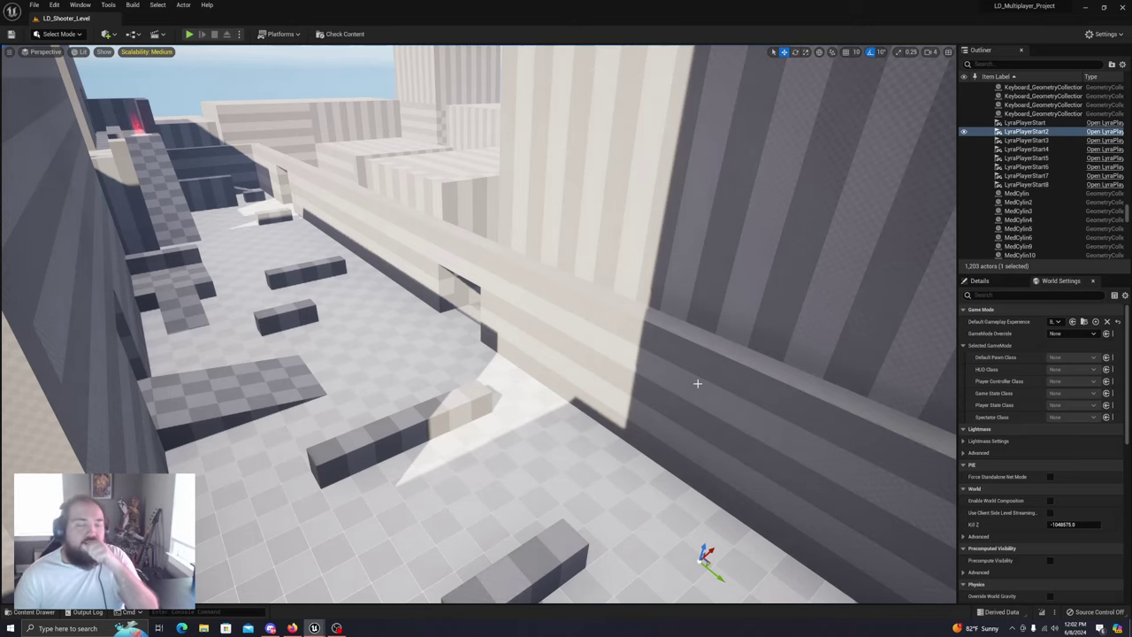
Reselect LyraPlayerStart and move it from the street over the boundary wall toward the walled alcove between the buildings
left_click(1031, 122)
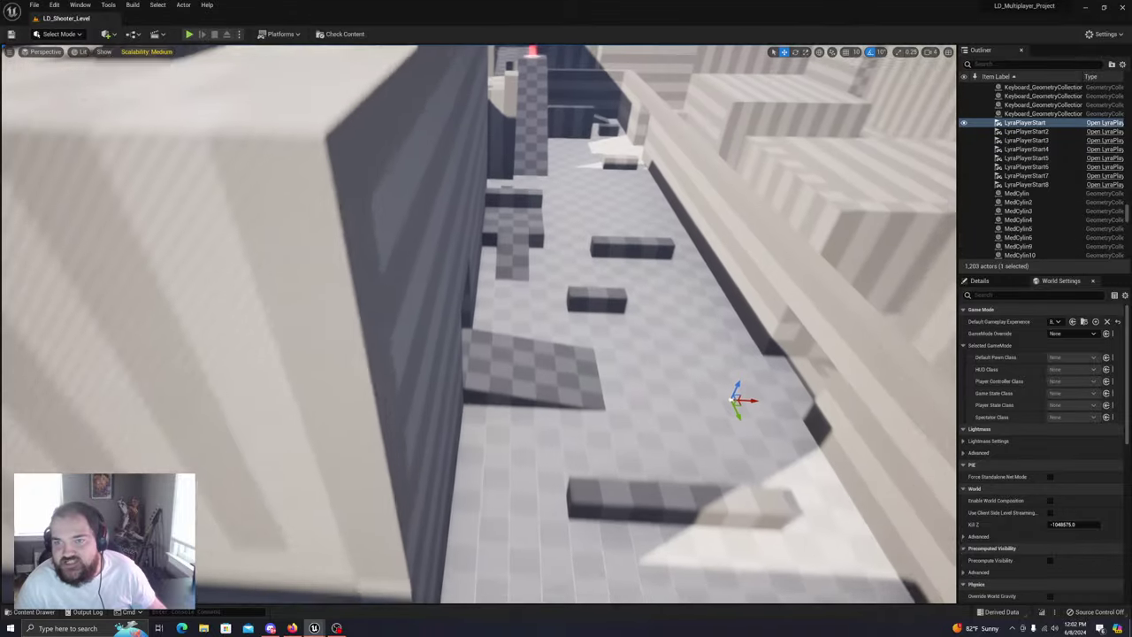
right_click_drag(478, 324, 637, 301)
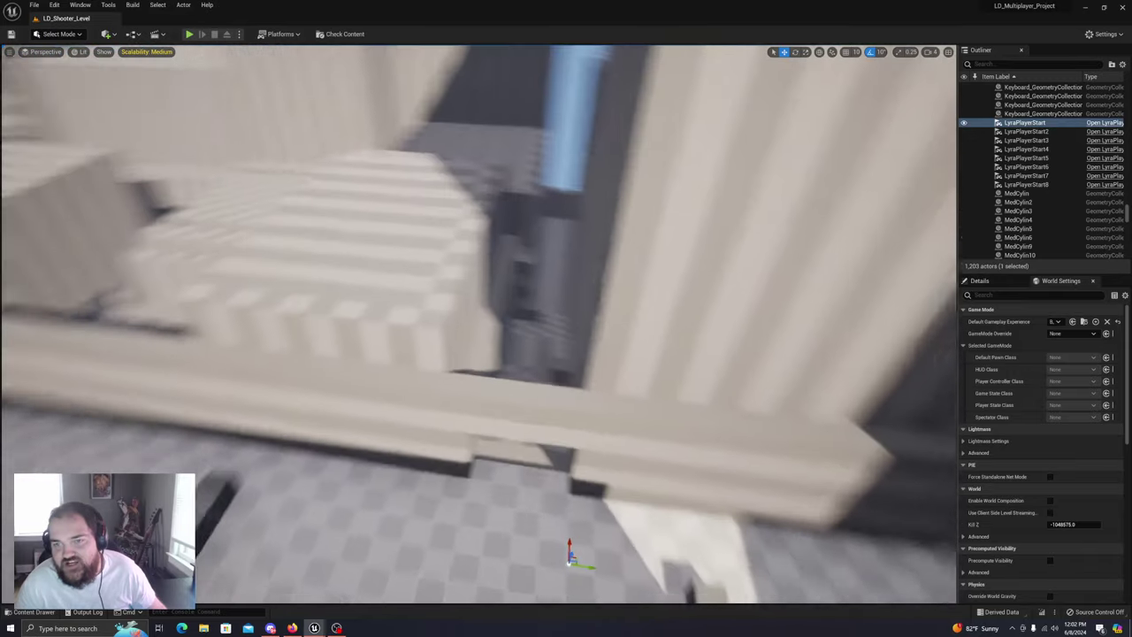
right_click_drag(479, 324, 783, 409)
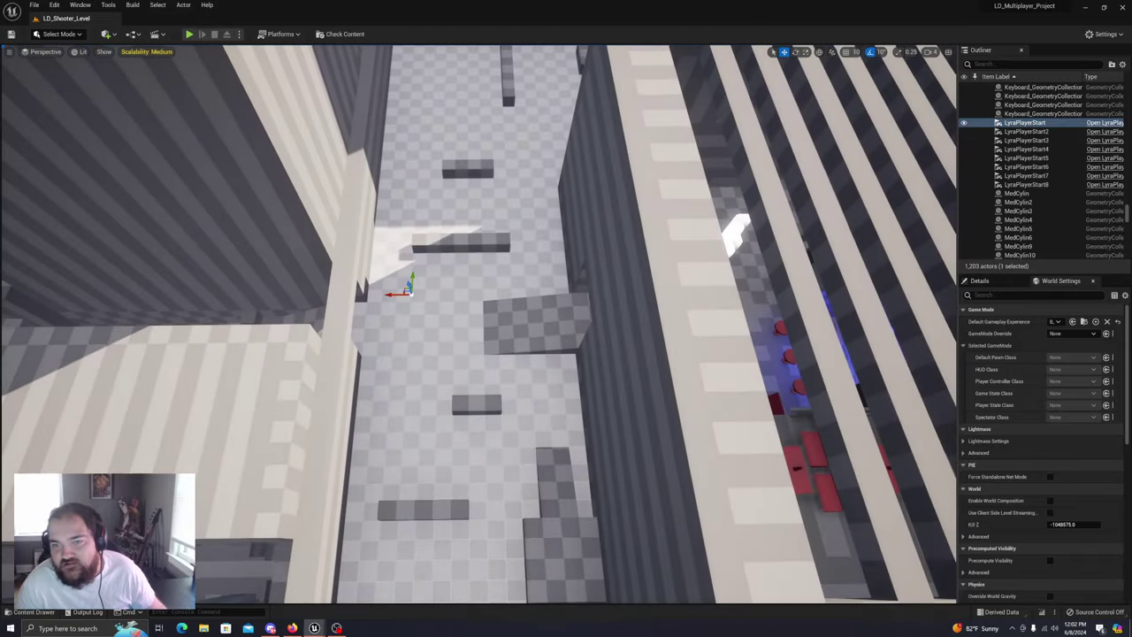
right_click_drag(479, 324, 279, 290)
right_click_drag(509, 336, 465, 324)
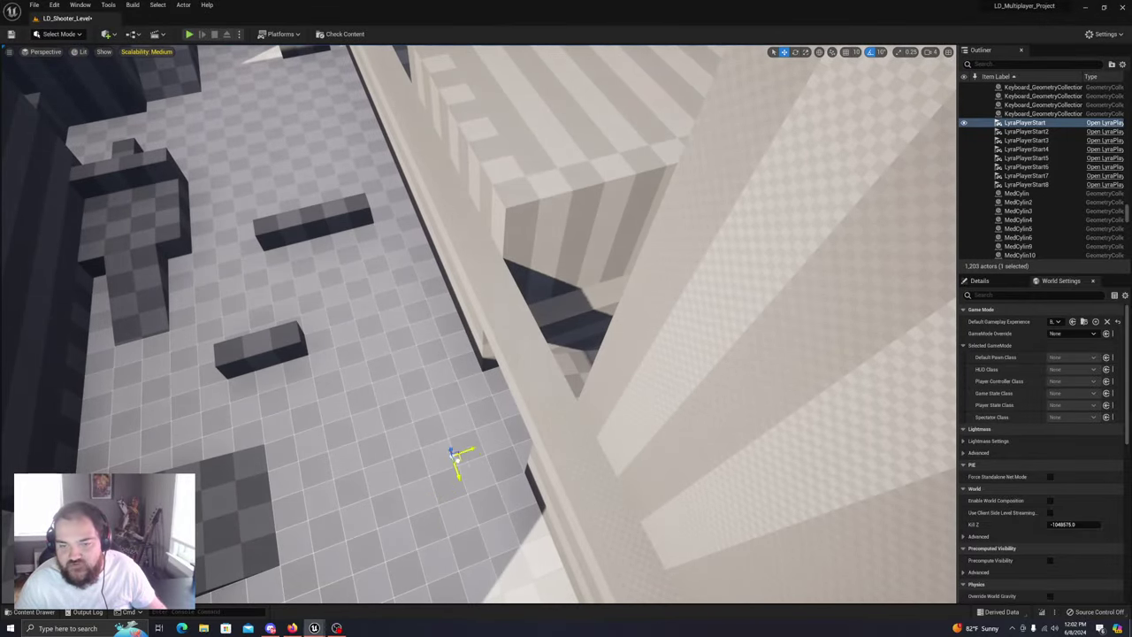
right_click_drag(466, 324, 458, 316)
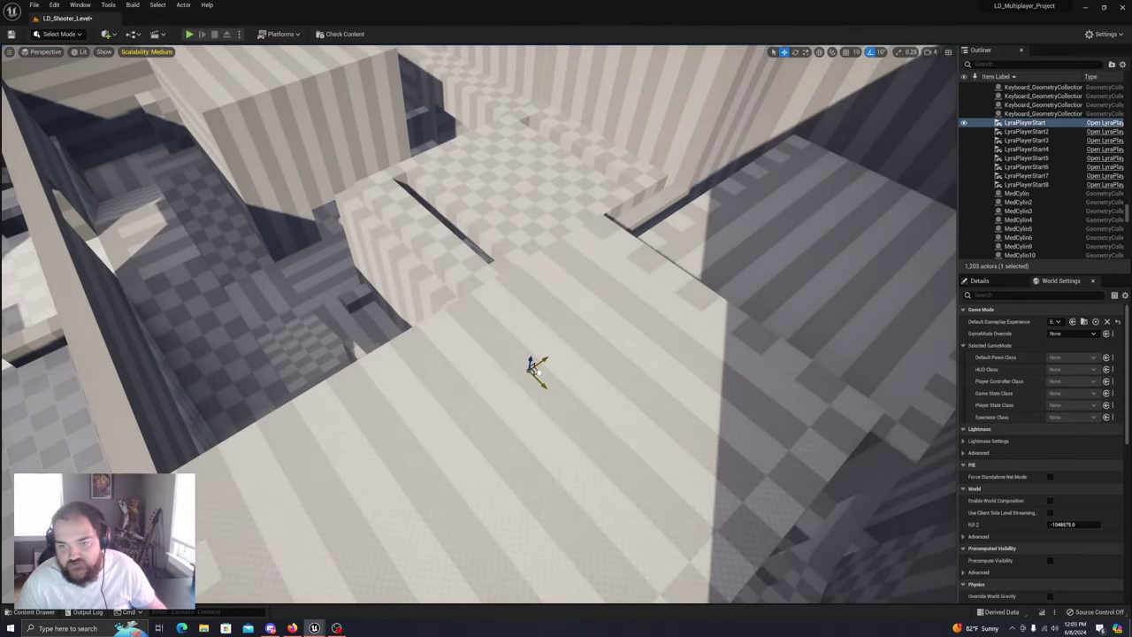
right_click_drag(458, 317, 426, 202)
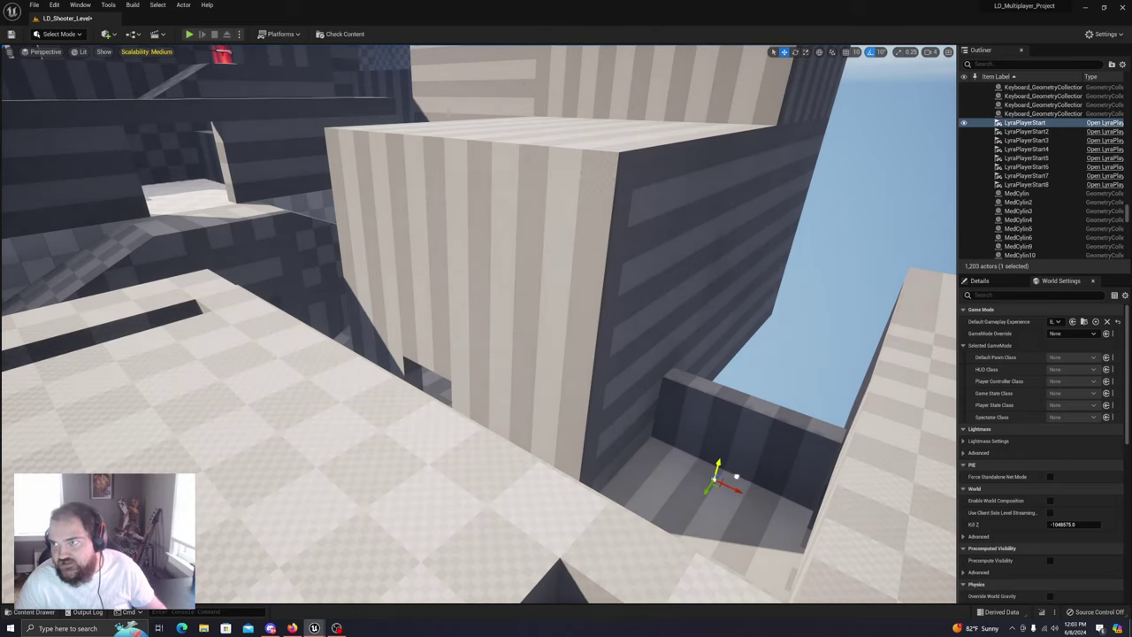
Lower LyraPlayerStart to the floor of the walled alcove and shift it across the open floor
mouse_move(597, 391)
right_mouse_down()
mouse_move(619, 409)
mouse_move(596, 390)
right_mouse_up()
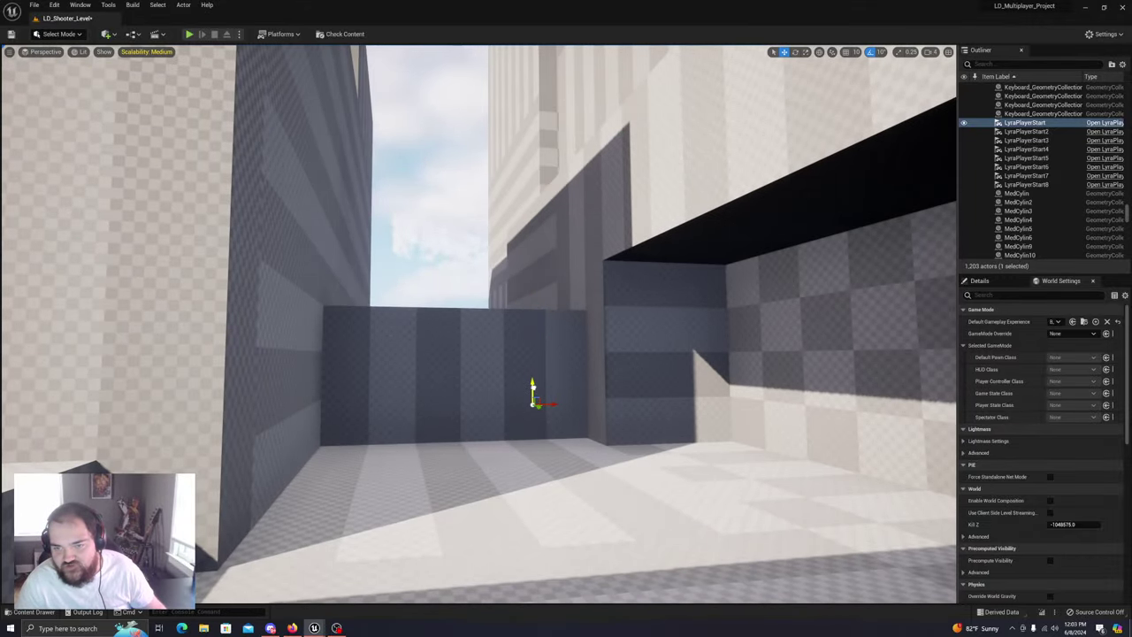
mouse_move(518, 451)
right_mouse_down()
mouse_move(553, 477)
mouse_move(518, 452)
right_mouse_up()
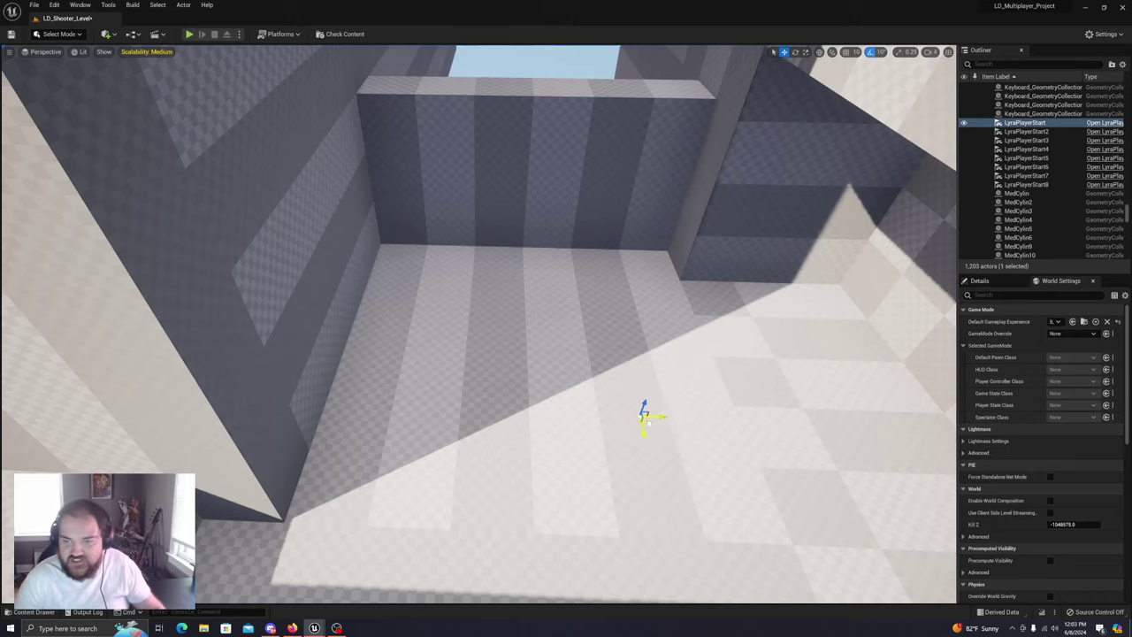
mouse_move(646, 428)
right_mouse_down()
mouse_move(814, 425)
mouse_move(748, 433)
mouse_move(721, 390)
mouse_move(647, 426)
right_mouse_up()
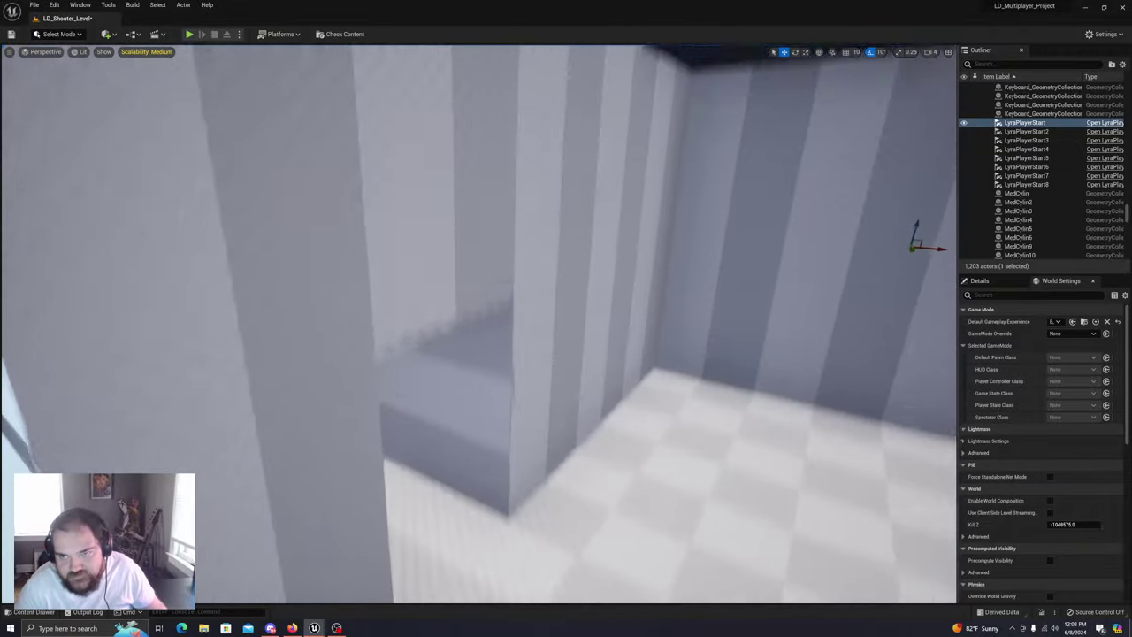
Check the narrow passages beside the alcove and move LyraPlayerStart along the corridor to its closed end
right_click_drag(647, 426, 679, 441)
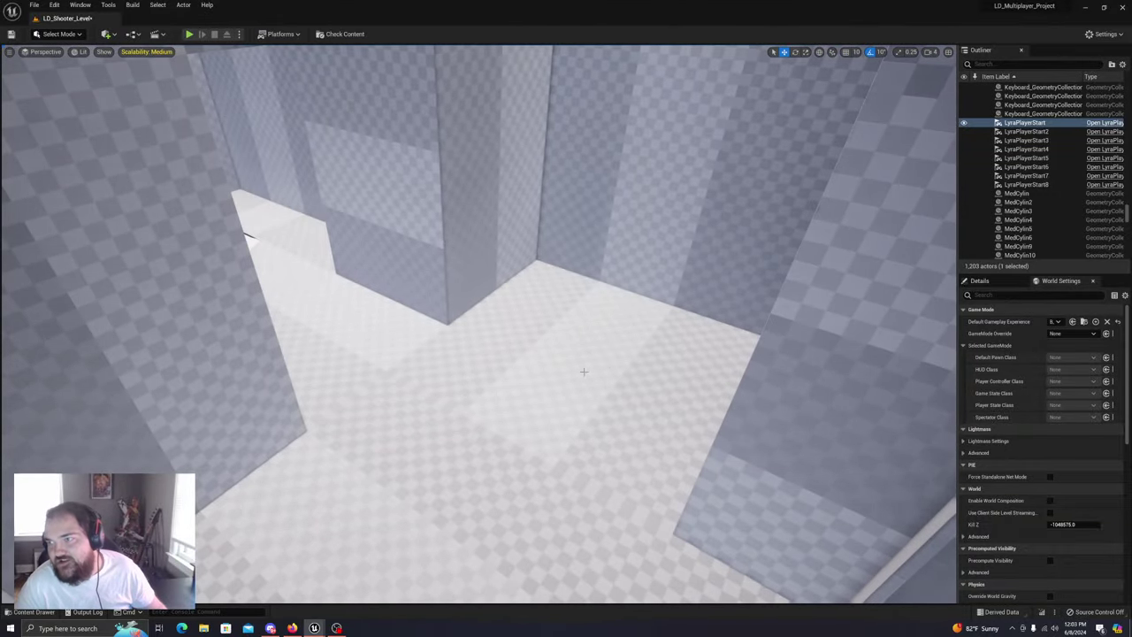
right_click_drag(583, 371, 584, 371)
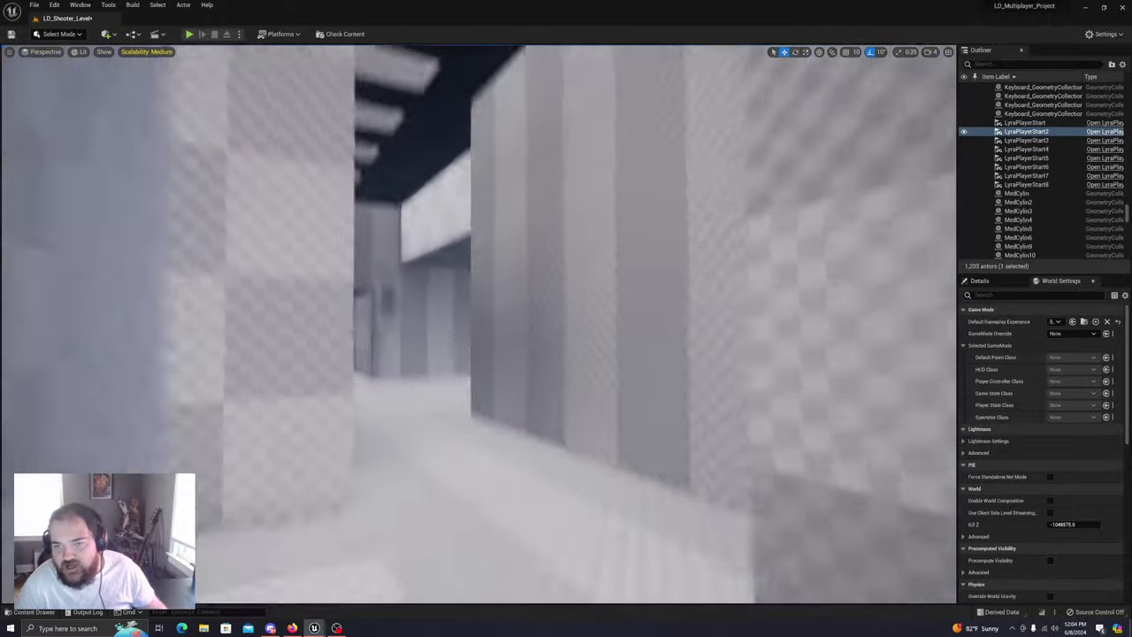
right_click_drag(584, 371, 584, 372)
right_click_drag(443, 399, 442, 398)
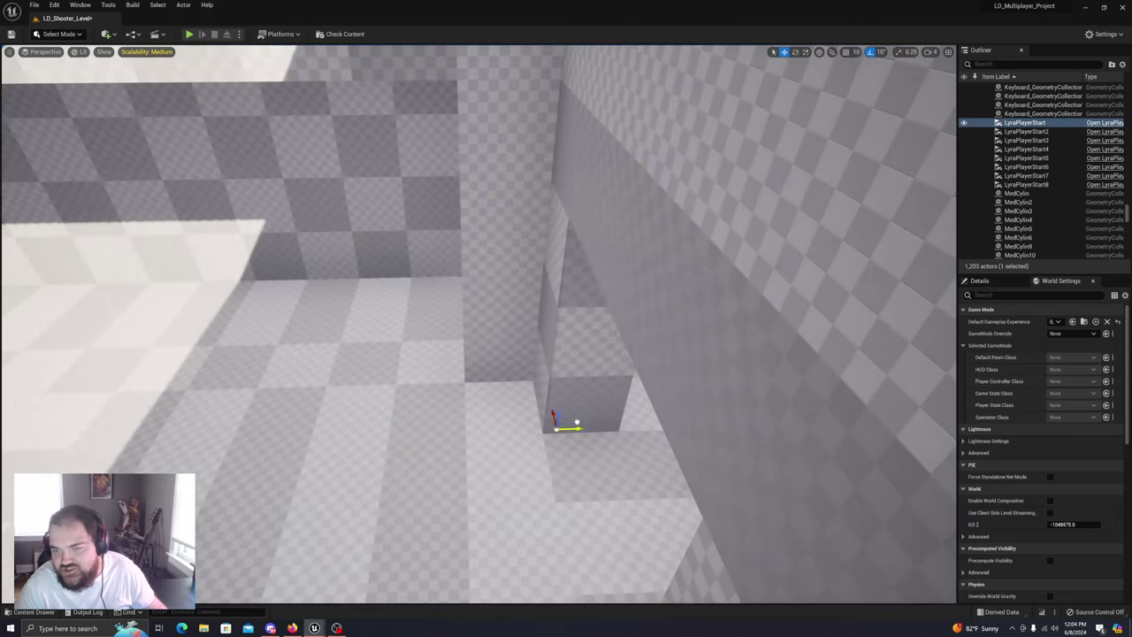
right_click_drag(779, 424, 779, 425)
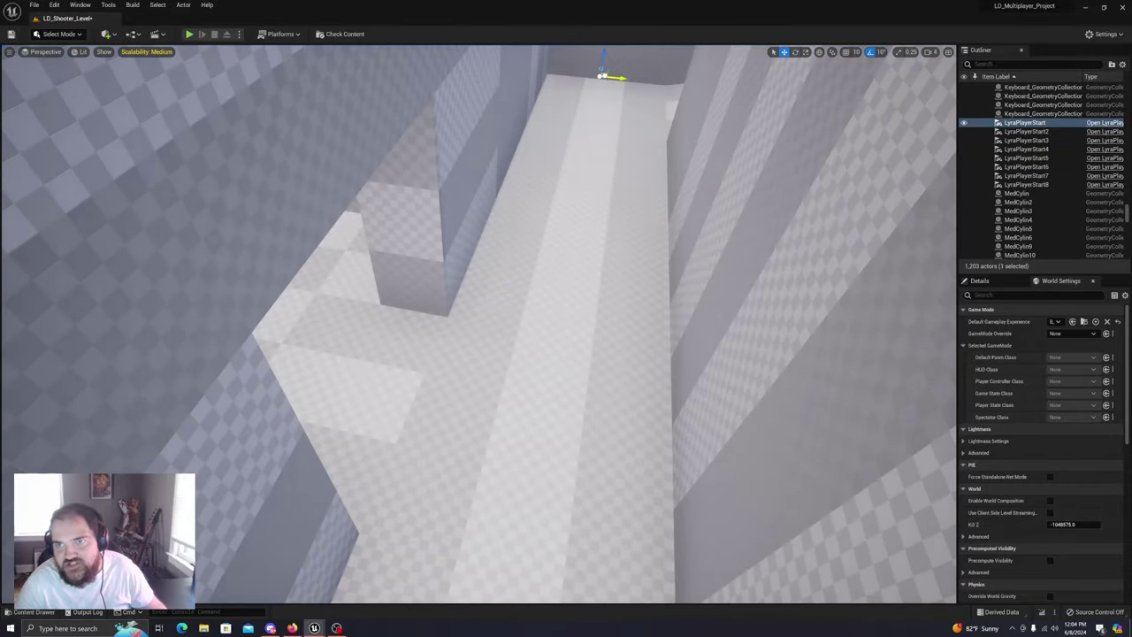
right_click_drag(414, 414, 414, 414)
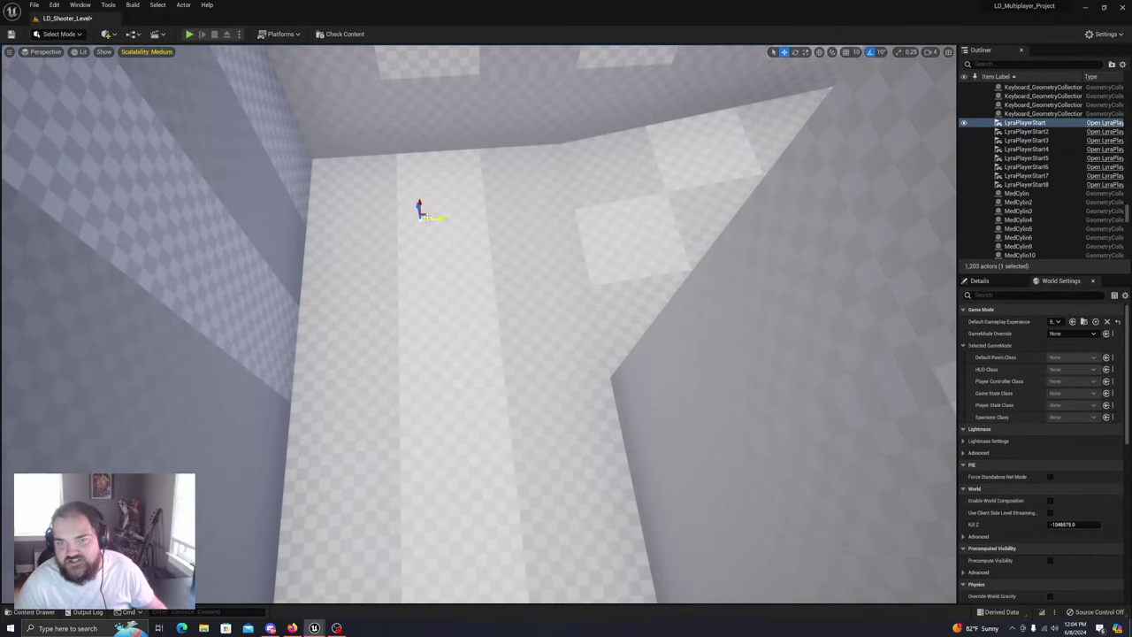
right_click_drag(479, 325, 478, 325)
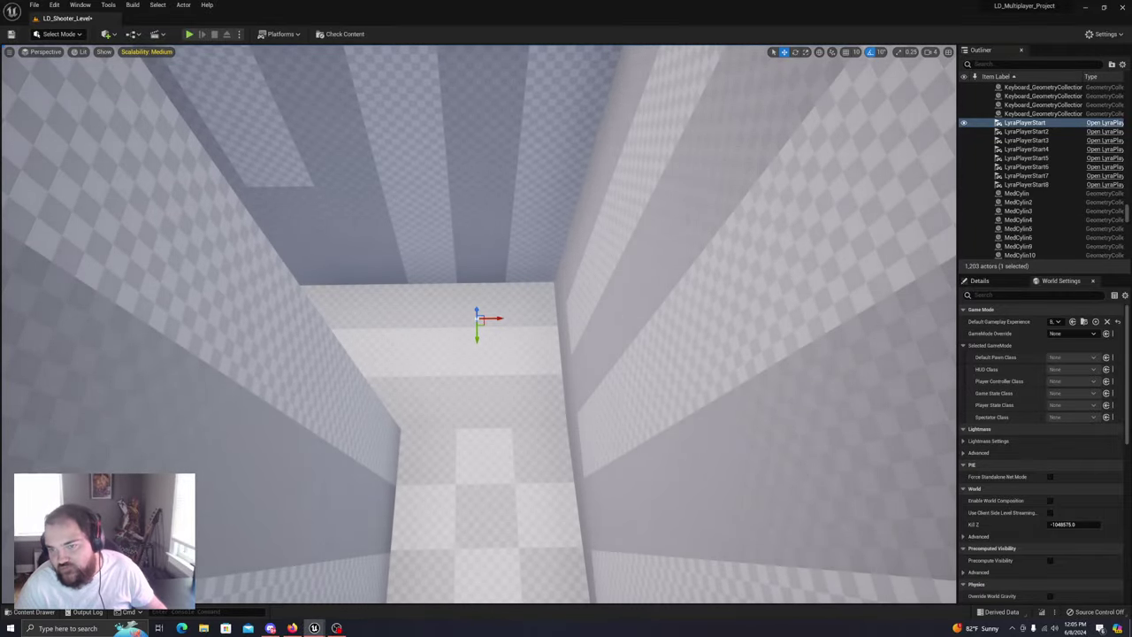
Select LyraPlayerStart2 in the street and move it across to the wall beside the opening above the ramp
right_click_drag(477, 325, 478, 325)
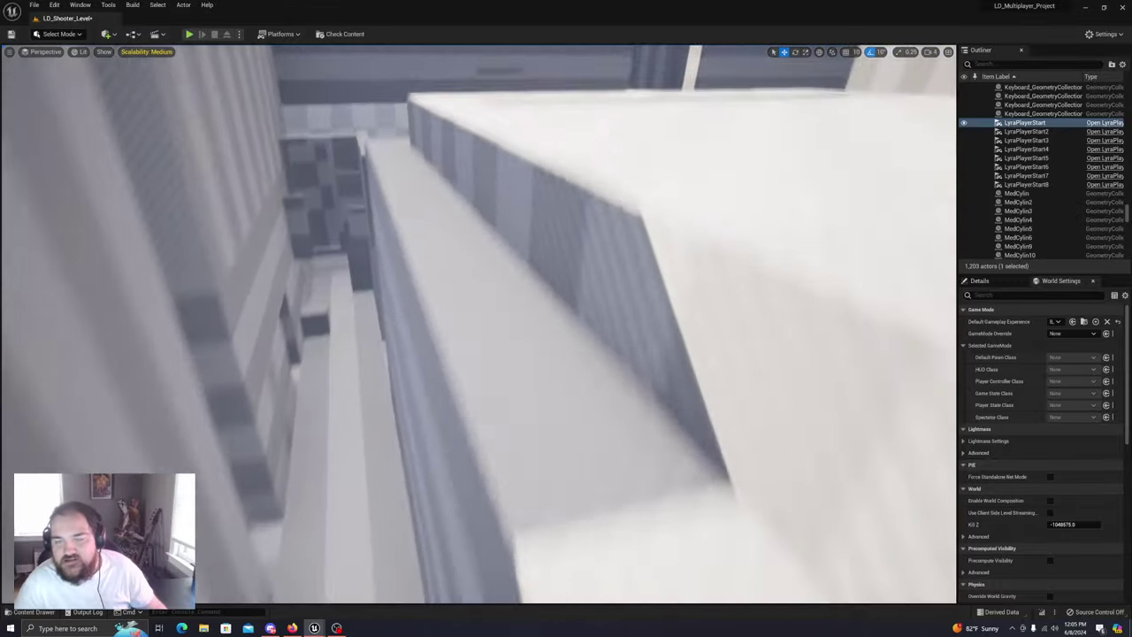
right_click_drag(625, 317, 625, 317)
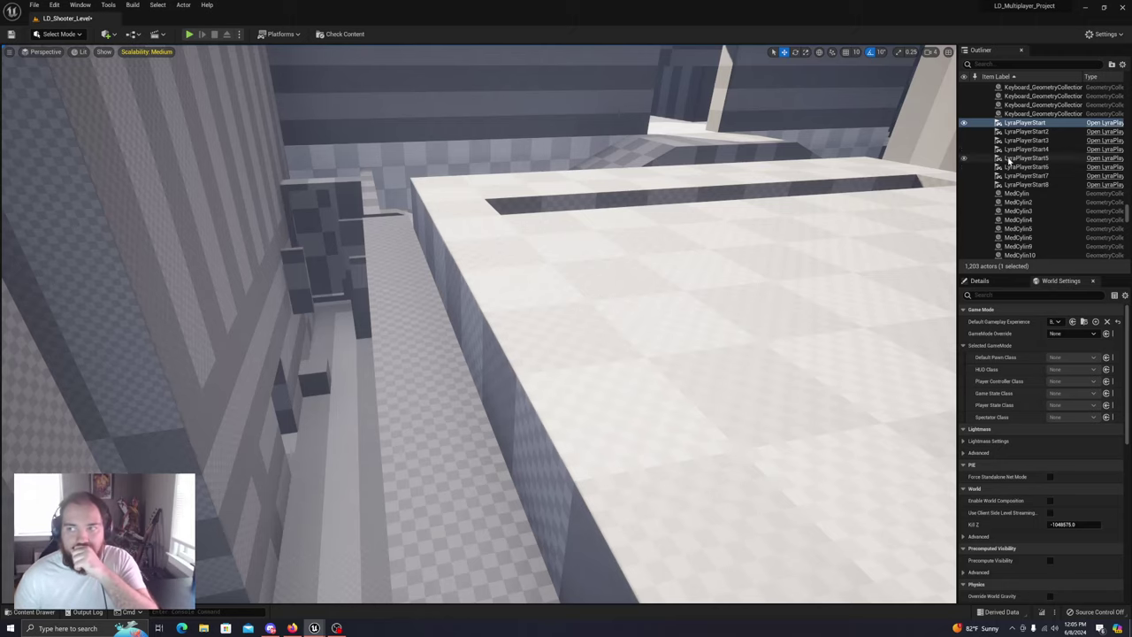
right_click_drag(478, 324, 575, 411)
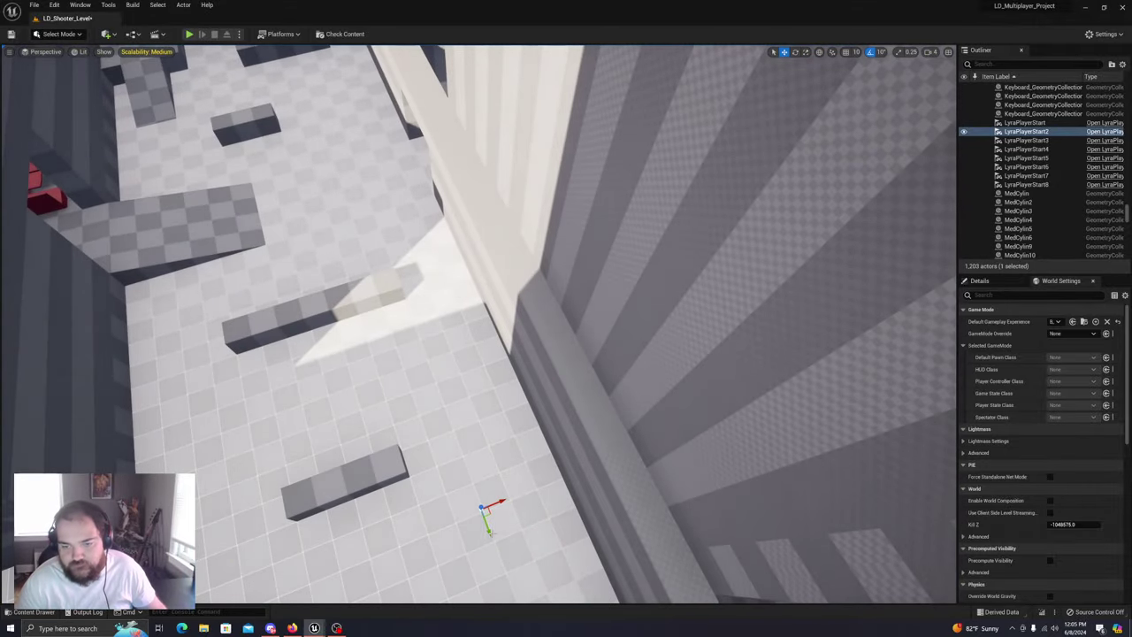
right_click_drag(437, 359, 564, 180)
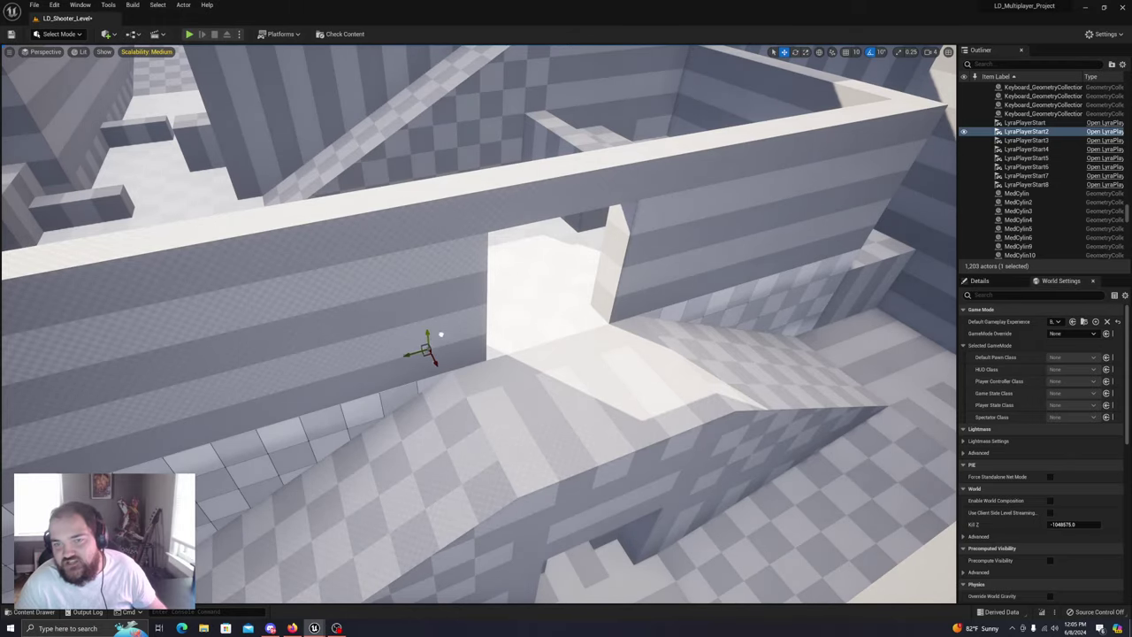
Move LyraPlayerStart2 sideways along the large horizontal pipe to the pipe's curved end under the ceiling
right_click_drag(440, 334, 447, 328)
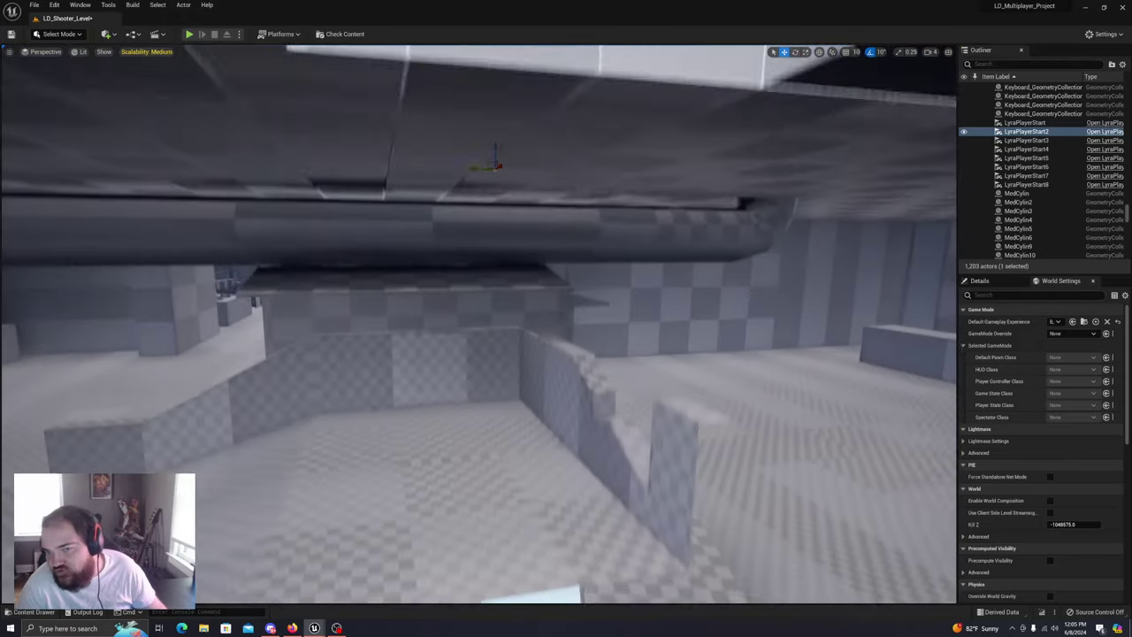
right_click_drag(540, 333, 542, 332)
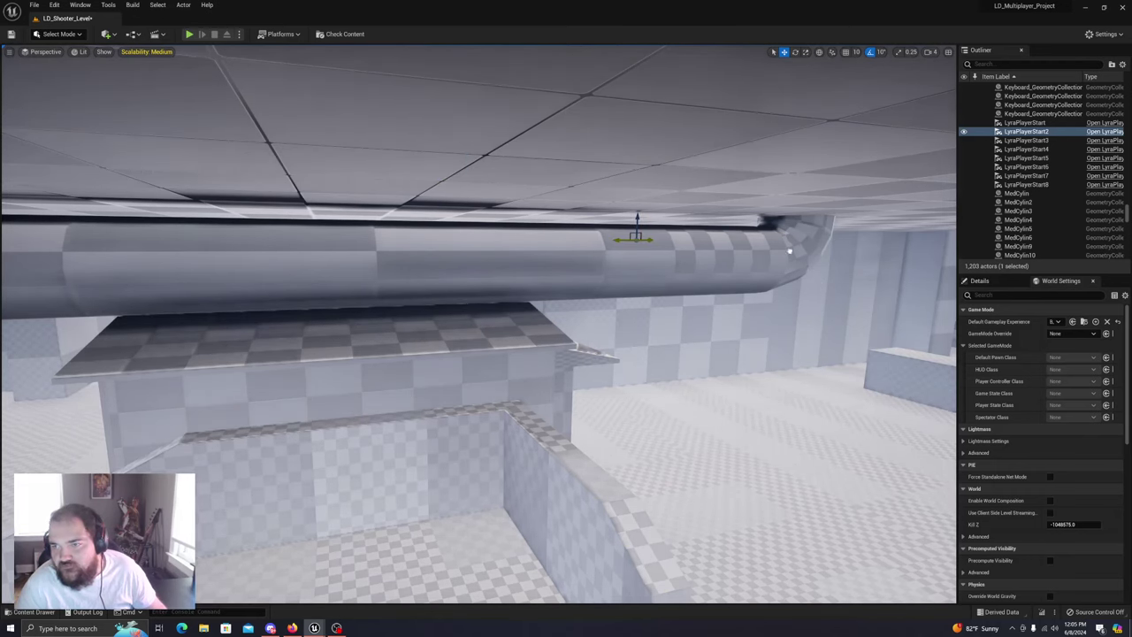
left_click_drag(824, 250, 834, 277)
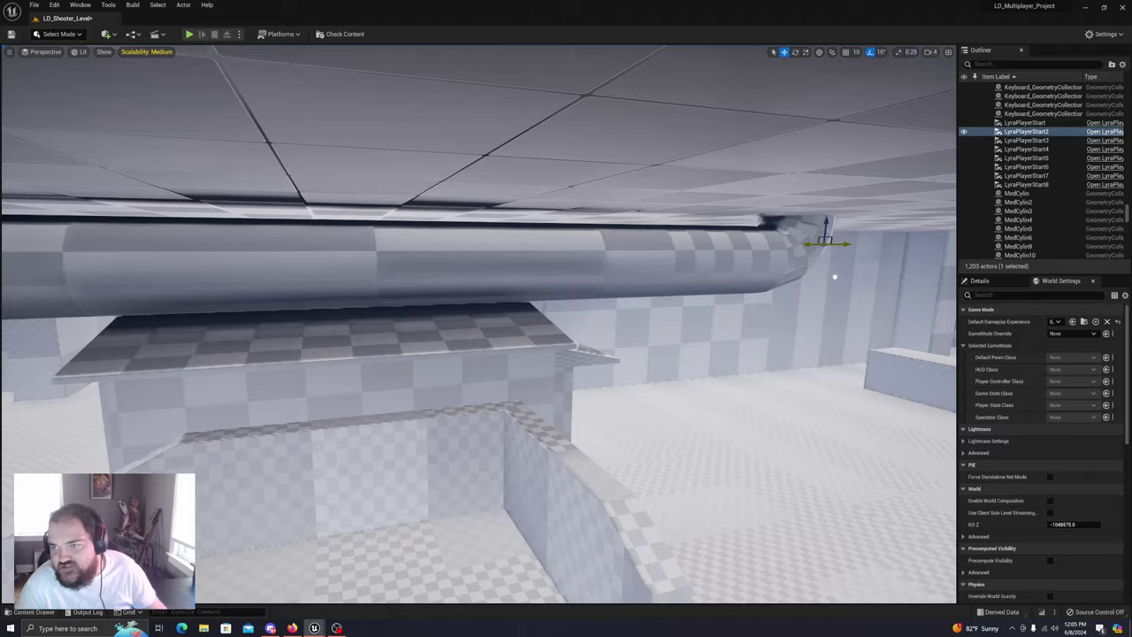
right_click_drag(836, 297, 898, 331)
right_click_drag(777, 262, 777, 262)
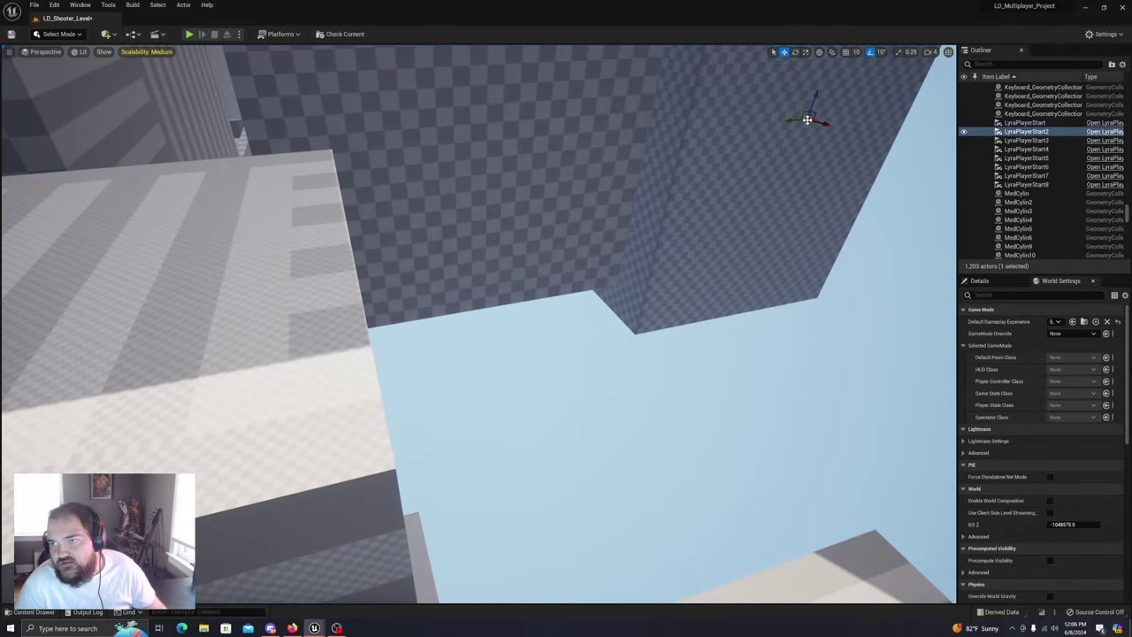
Carry LyraPlayerStart2 away from the outer checkered wall and across toward the narrow gap between the tall buildings
left_click_drag(809, 120, 417, 600)
right_click_drag(418, 600, 381, 566)
right_click_drag(555, 374, 555, 374)
left_click_drag(555, 375, 286, 322)
right_click_drag(286, 321, 286, 322)
right_click_drag(542, 327, 541, 327)
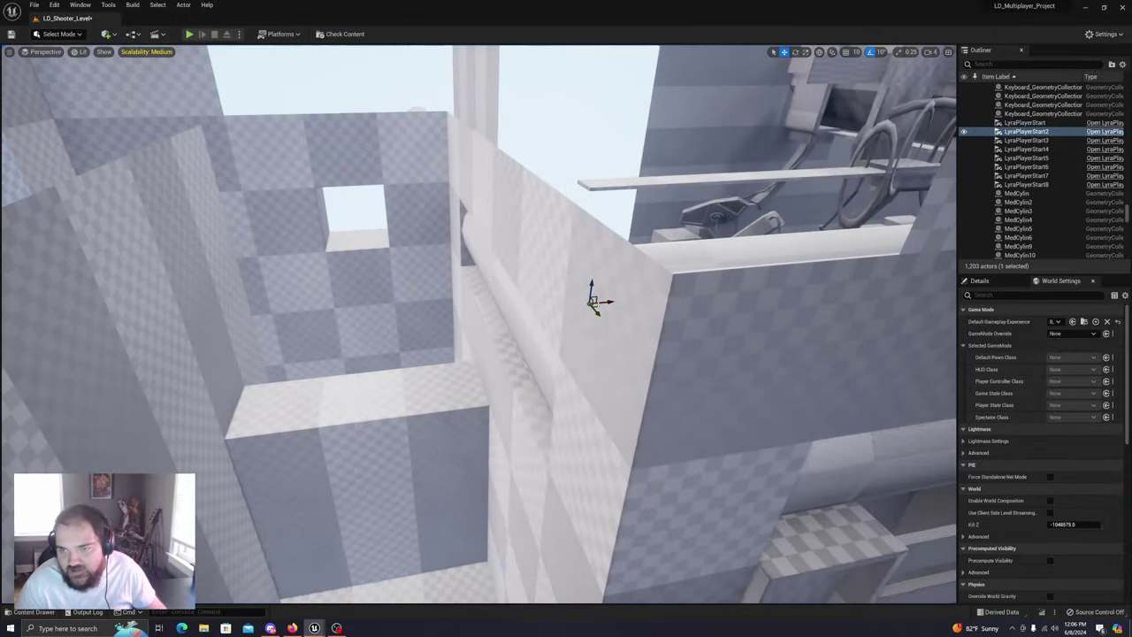
Shift LyraPlayerStart2 into the gap between the buildings and lower it toward the floor of the recess
left_click_drag(596, 305, 398, 601)
key("f")
right_click_drag(388, 591, 387, 591)
left_click_drag(493, 255, 497, 537)
right_click_drag(497, 536, 497, 536)
right_click_drag(563, 284, 563, 284)
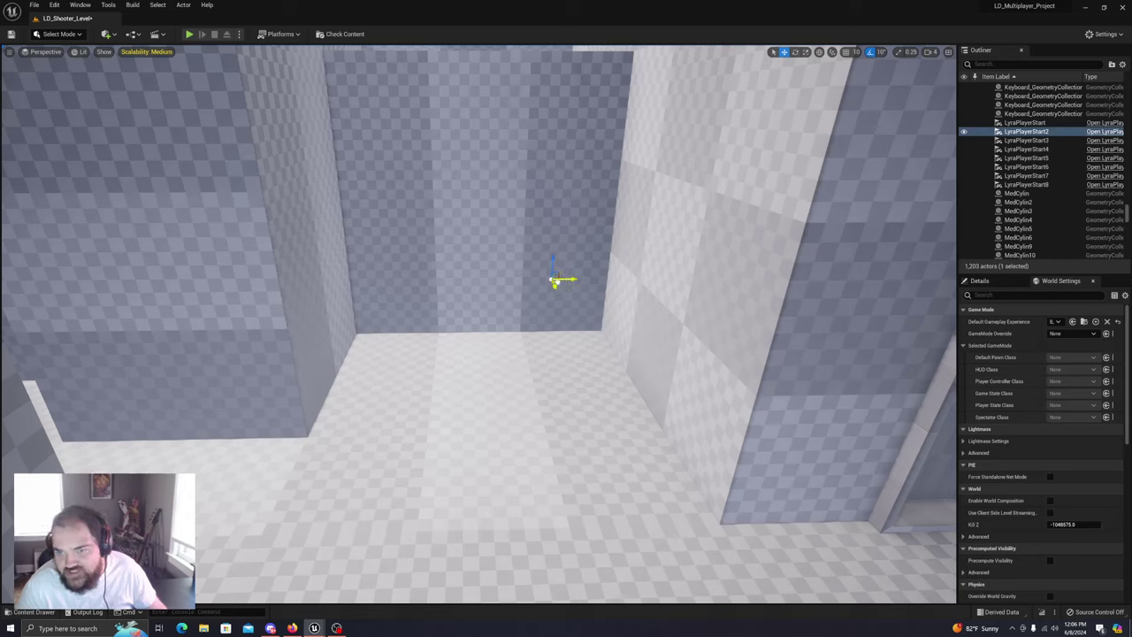
Center LyraPlayerStart2 between the recess walls and adjust its position on the floor near the back wall
left_click_drag(561, 283, 484, 305)
right_click_drag(482, 302, 482, 303)
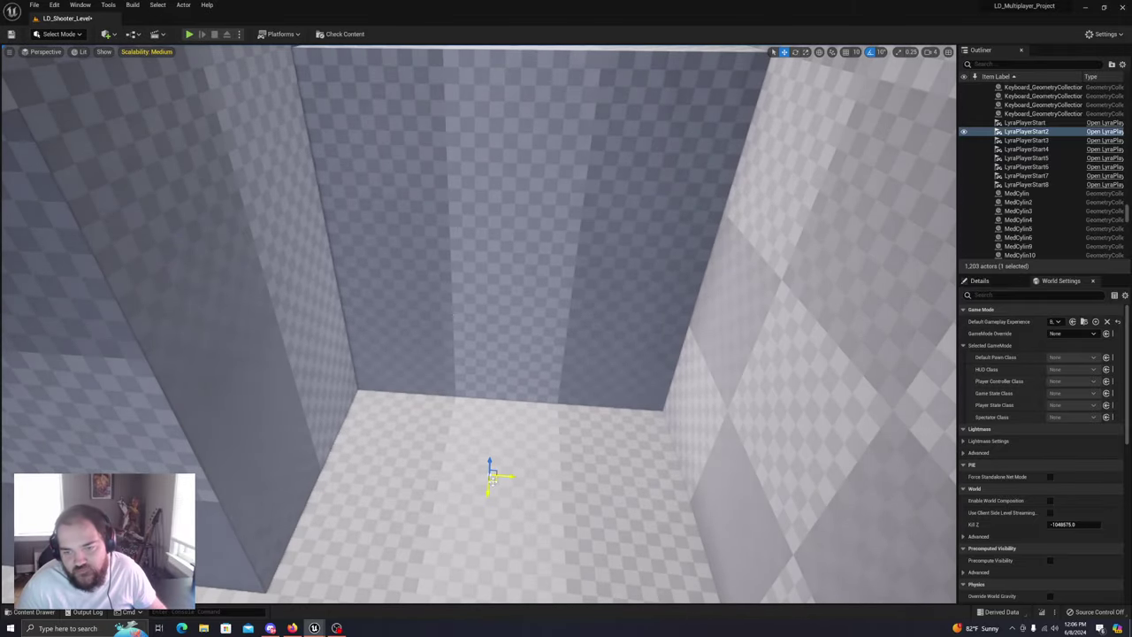
left_click_drag(496, 480, 495, 414)
right_click_drag(495, 415, 495, 415)
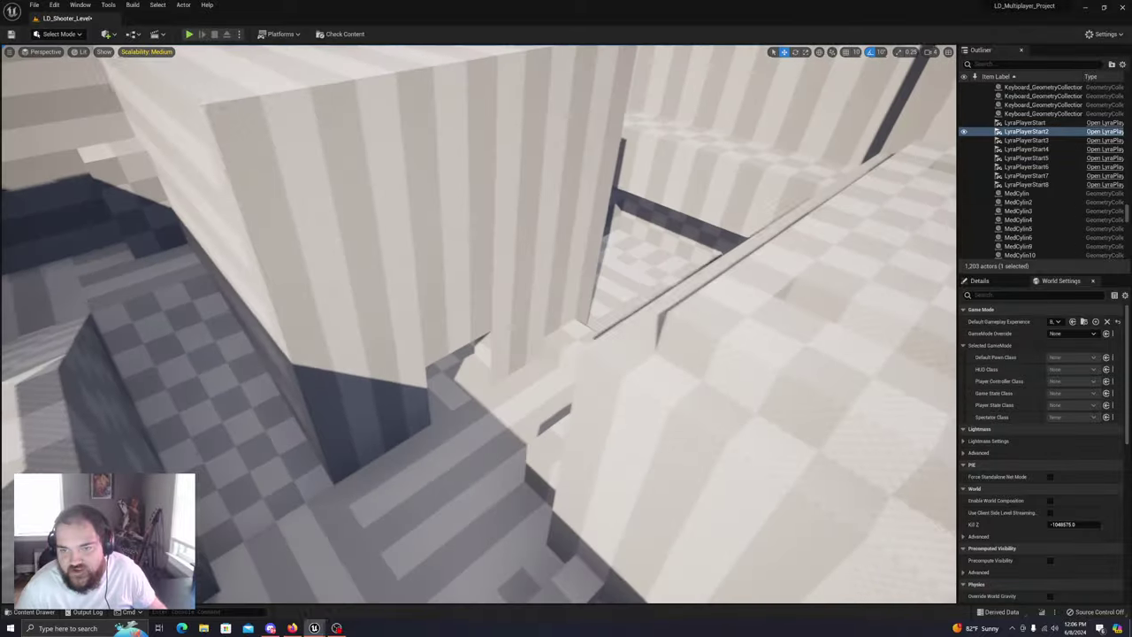
Select LyraPlayerStart3 in the street and move it to the far walled corner behind the long cover block
right_click_drag(479, 324, 336, 274)
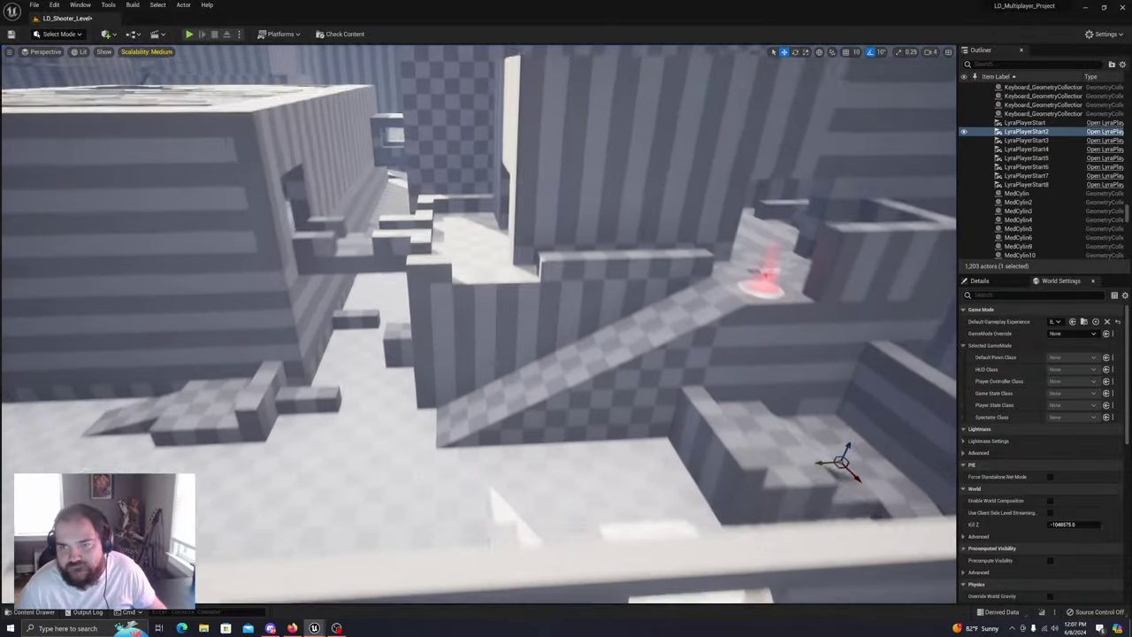
right_click_drag(496, 318, 438, 320)
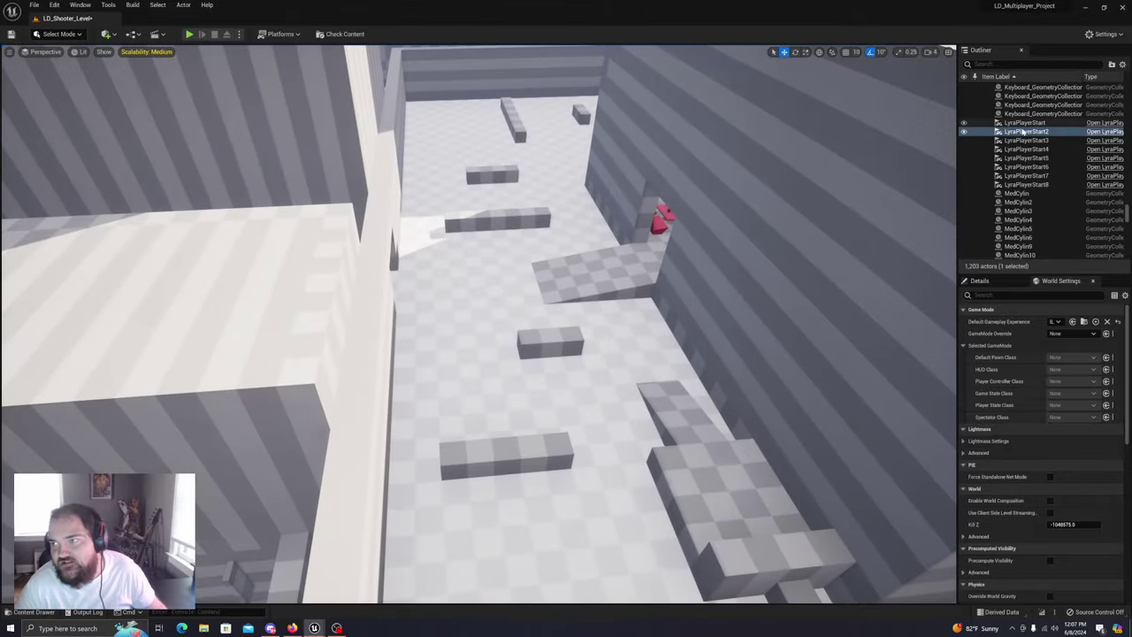
left_click(1027, 141)
right_click_drag(460, 371, 444, 381)
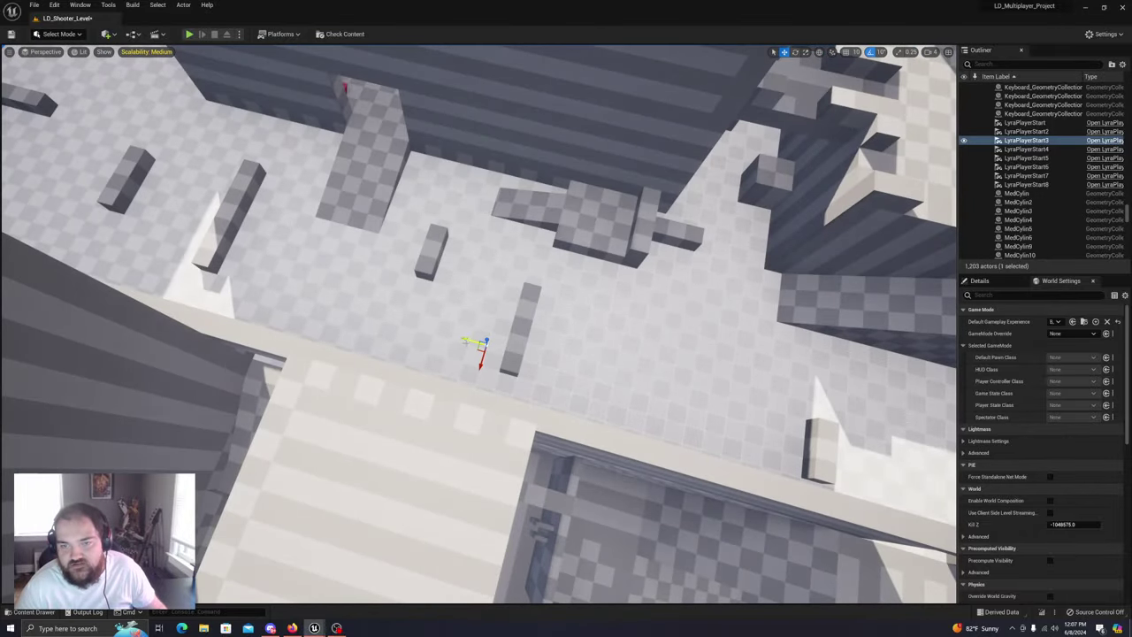
right_click_drag(471, 342, 463, 349)
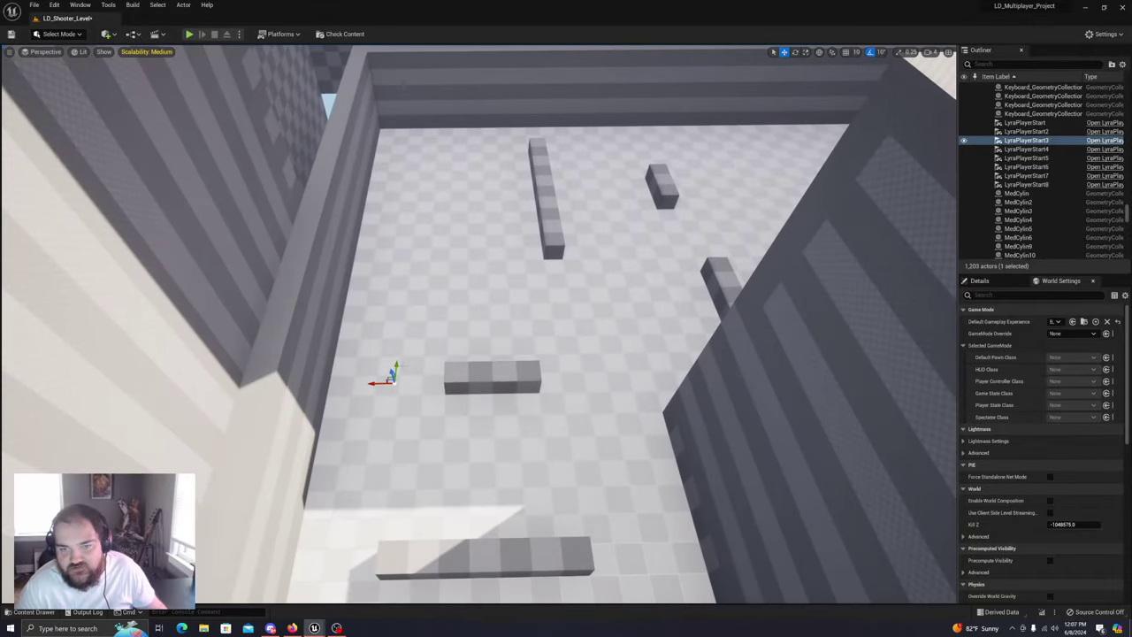
left_click_drag(396, 367, 447, 145)
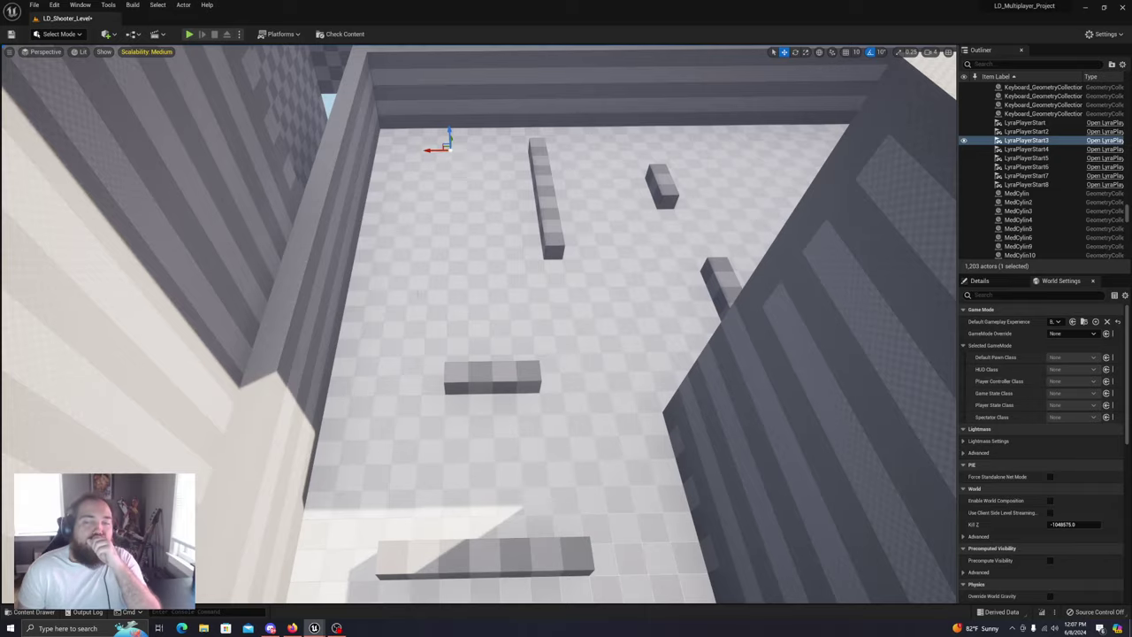
Select LyraPlayerStart4 and move it down the street onto the raised checkered platform in the walled corner beside the ramp
right_click_drag(441, 296, 411, 285)
right_click_drag(490, 331, 490, 321)
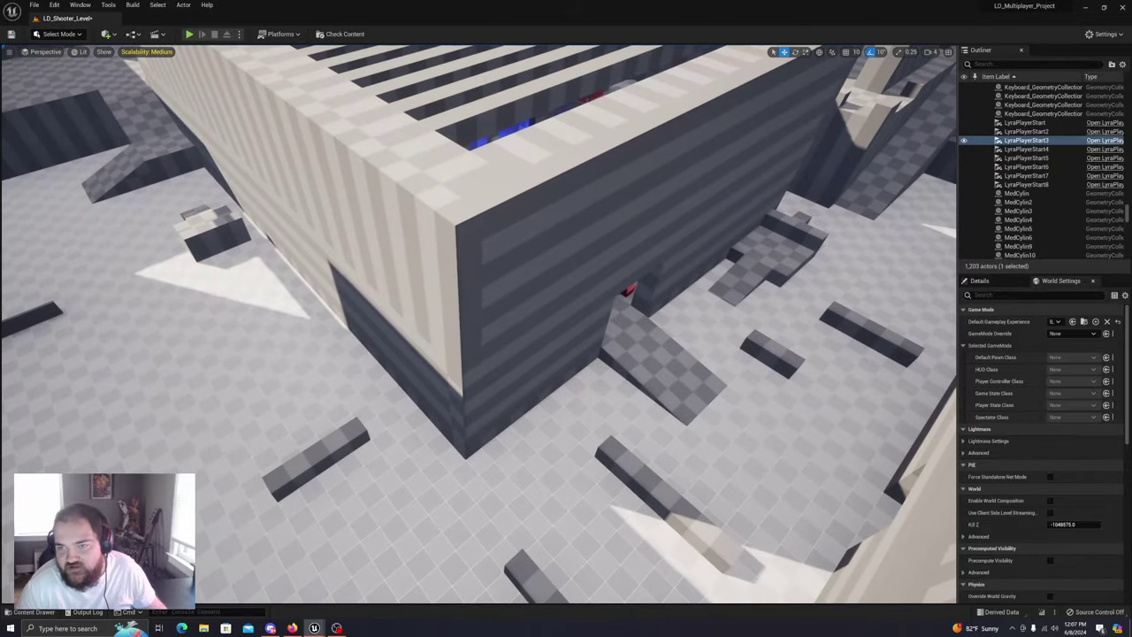
mouse_move(629, 352)
right_mouse_down()
mouse_move(624, 329)
mouse_move(629, 343)
right_mouse_up()
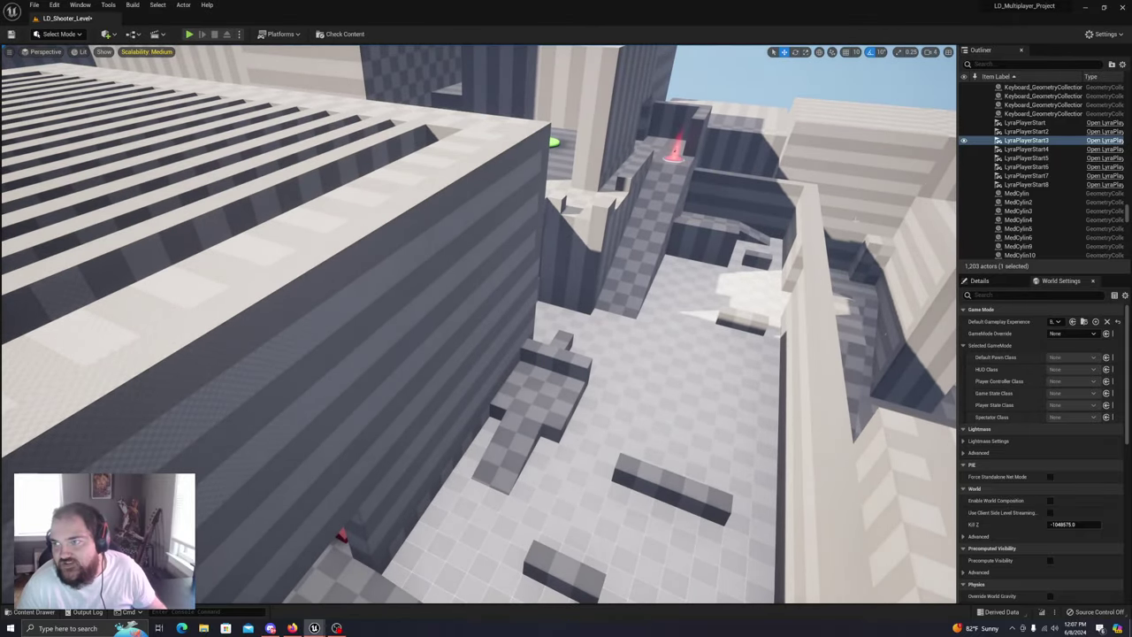
left_click(1027, 150)
right_click_drag(708, 354, 706, 310)
right_click_drag(628, 345, 571, 345)
left_click_drag(366, 360, 942, 402)
right_click_drag(939, 401, 939, 401)
left_click_drag(439, 372, 503, 316)
right_click_drag(503, 316, 493, 313)
right_click_drag(566, 345, 609, 389)
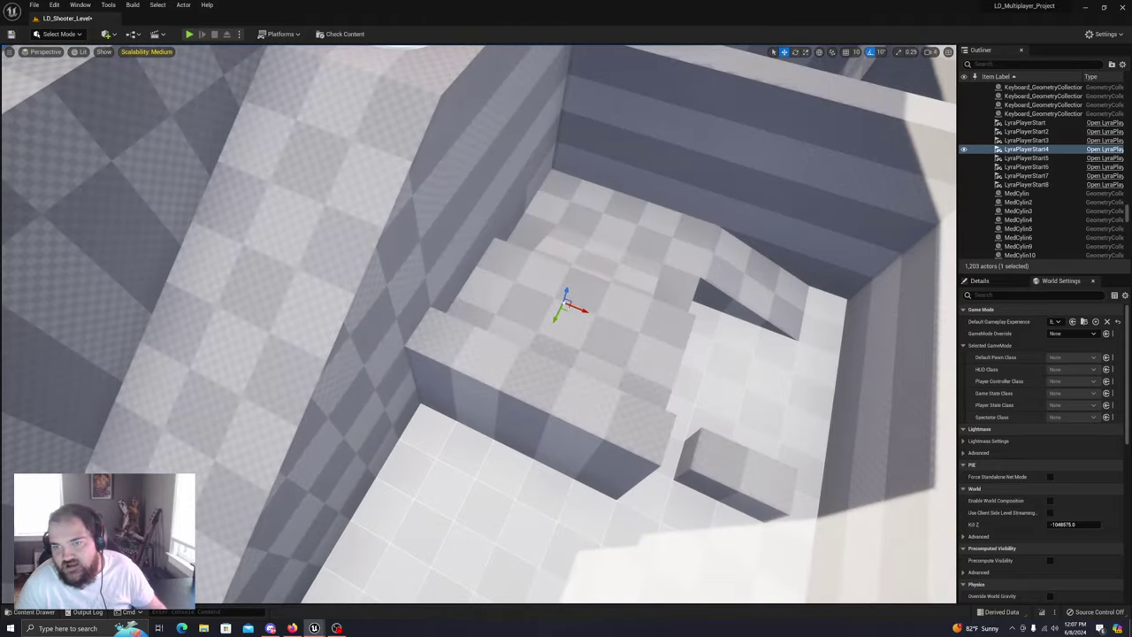
Move LyraPlayerStart4 up past the weapon pickup on the ramp and into the upper room near the U-shaped barrier
left_click_drag(568, 302, 388, 82)
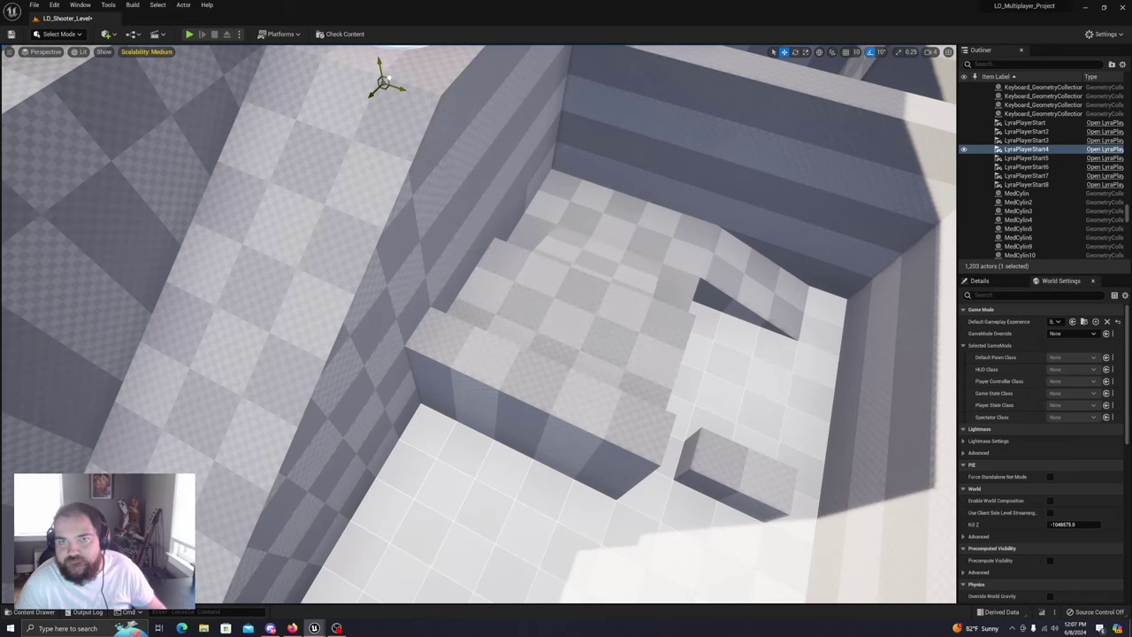
right_click_drag(388, 81, 358, 58)
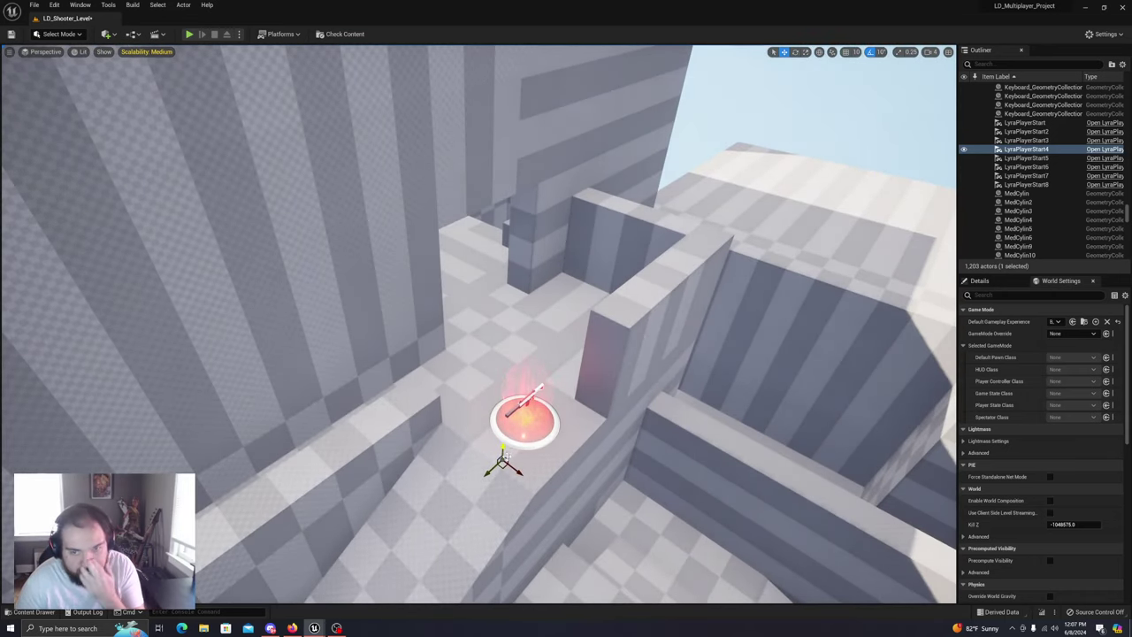
left_click_drag(505, 467, 467, 252)
right_click_drag(467, 241, 371, 252)
left_click_drag(478, 378, 299, 343)
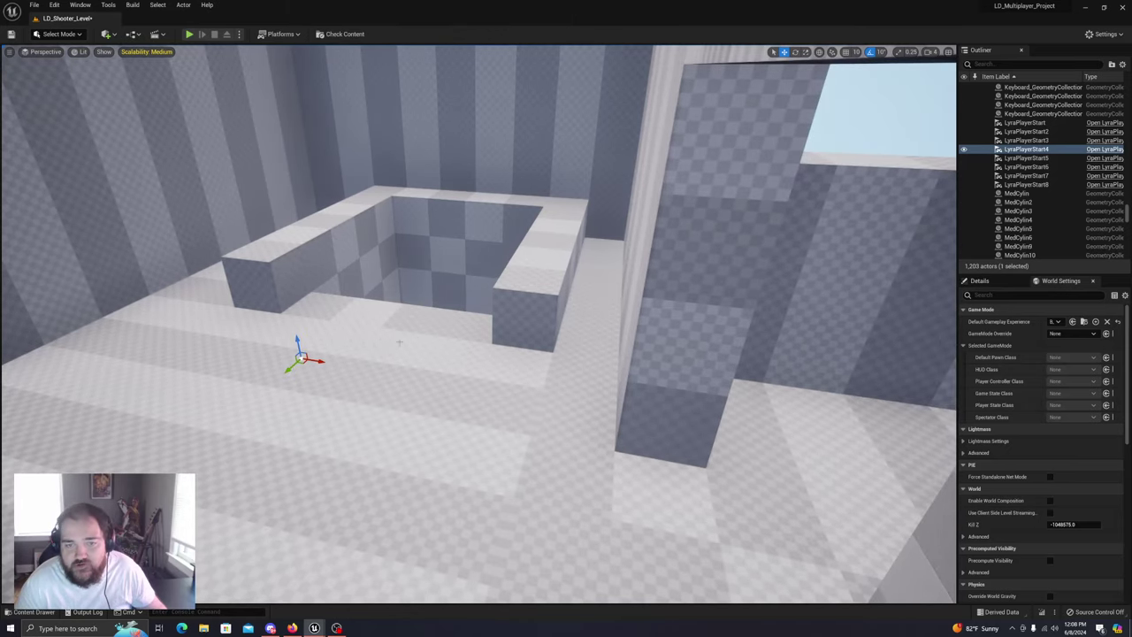
Shift LyraPlayerStart4 back to the U-shaped barrier, center it between the barrier's sides and adjust its height
key("f")
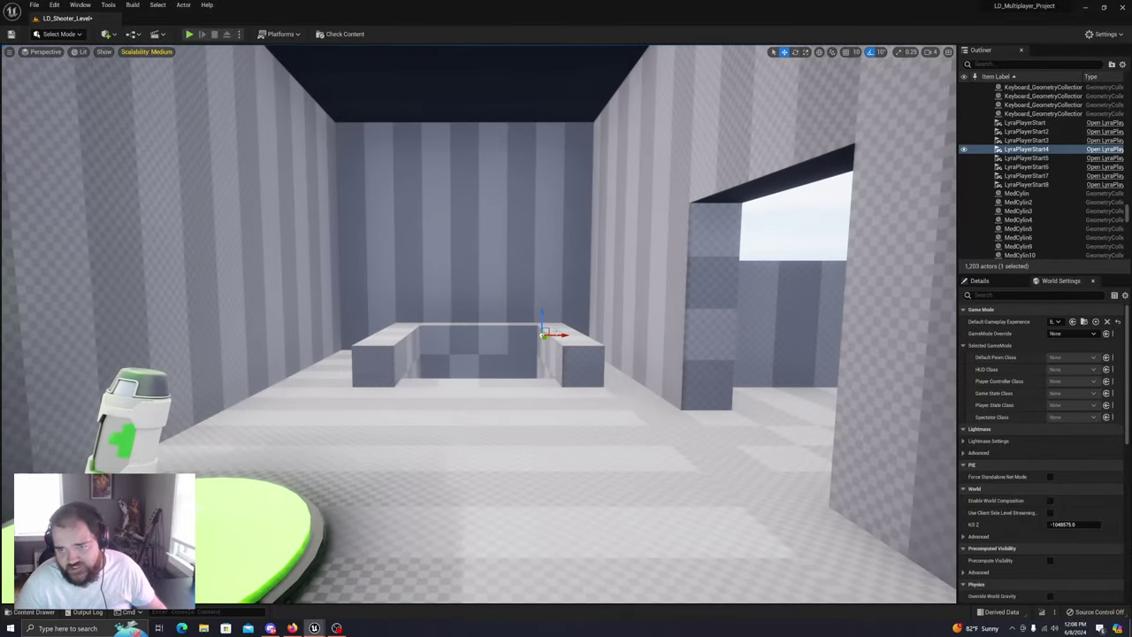
left_click_drag(484, 320, 475, 258)
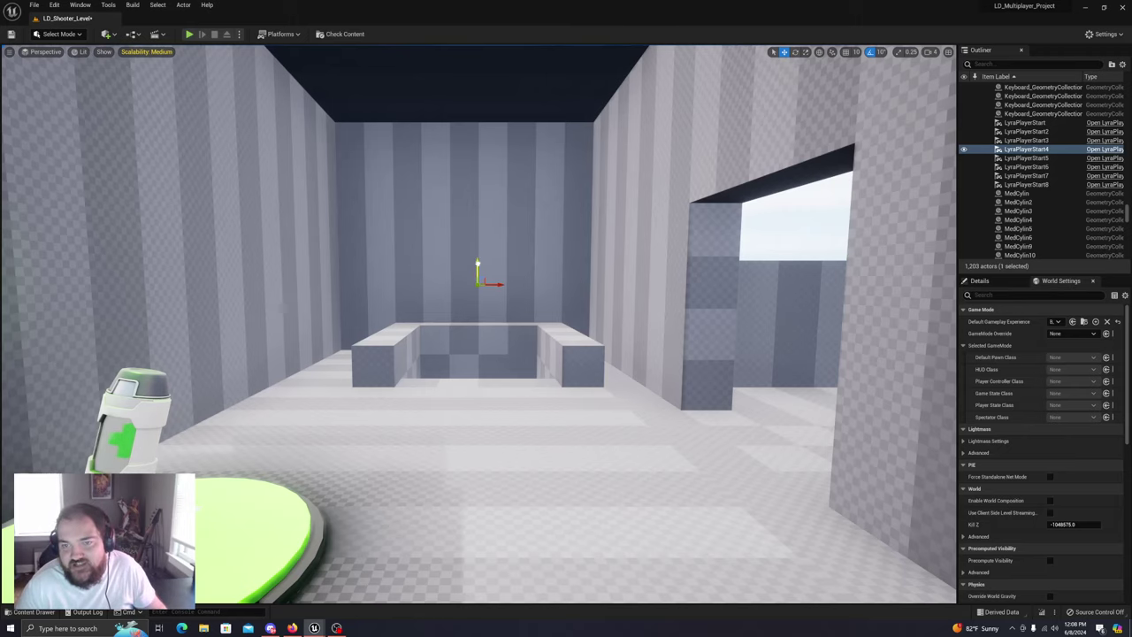
right_click_drag(522, 309, 654, 354)
right_click_drag(528, 329, 532, 343)
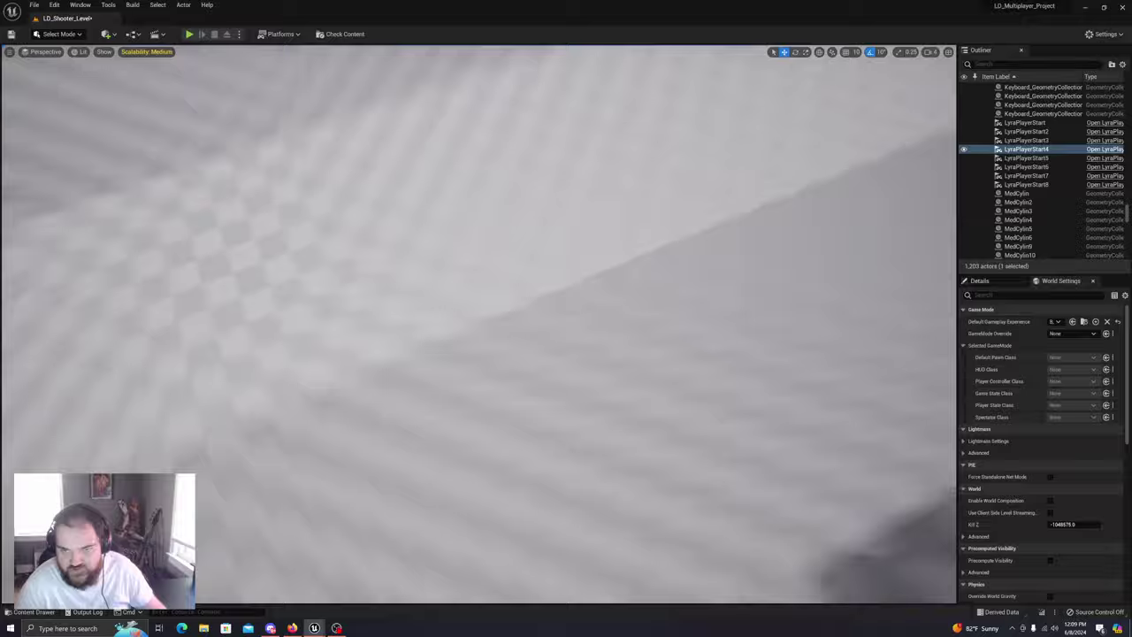
Select LyraPlayerStart5 and position it on the checkered upper terrace near its walled far end
mouse_move(479, 324)
right_mouse_down()
mouse_move(513, 336)
mouse_move(496, 292)
mouse_move(442, 257)
mouse_move(381, 264)
mouse_move(377, 246)
right_mouse_up()
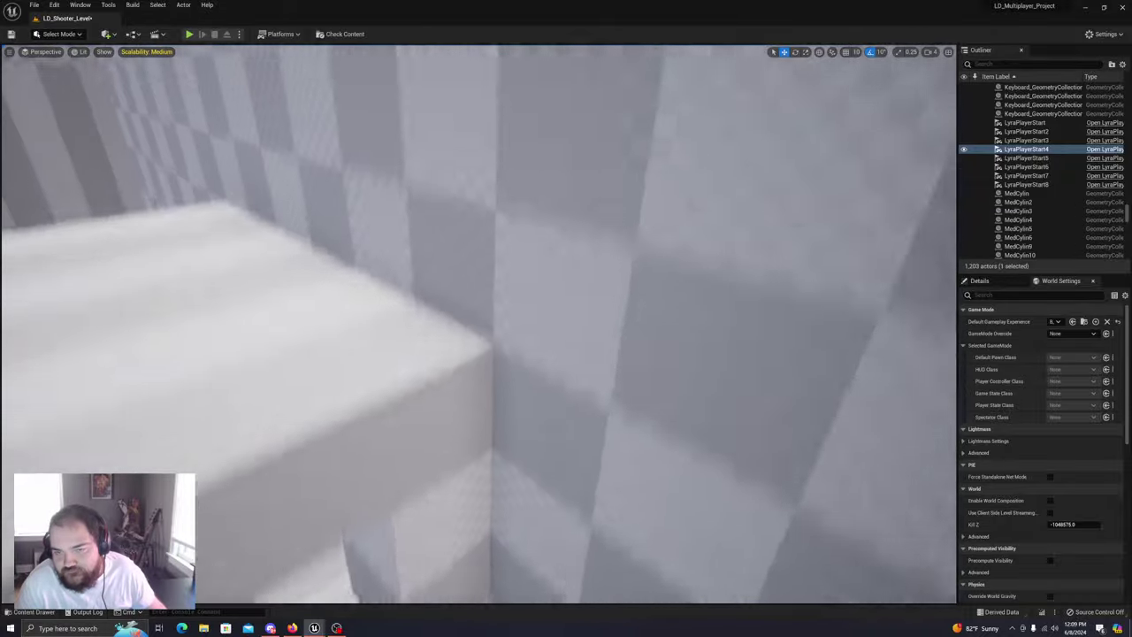
right_click_drag(479, 324, 557, 338)
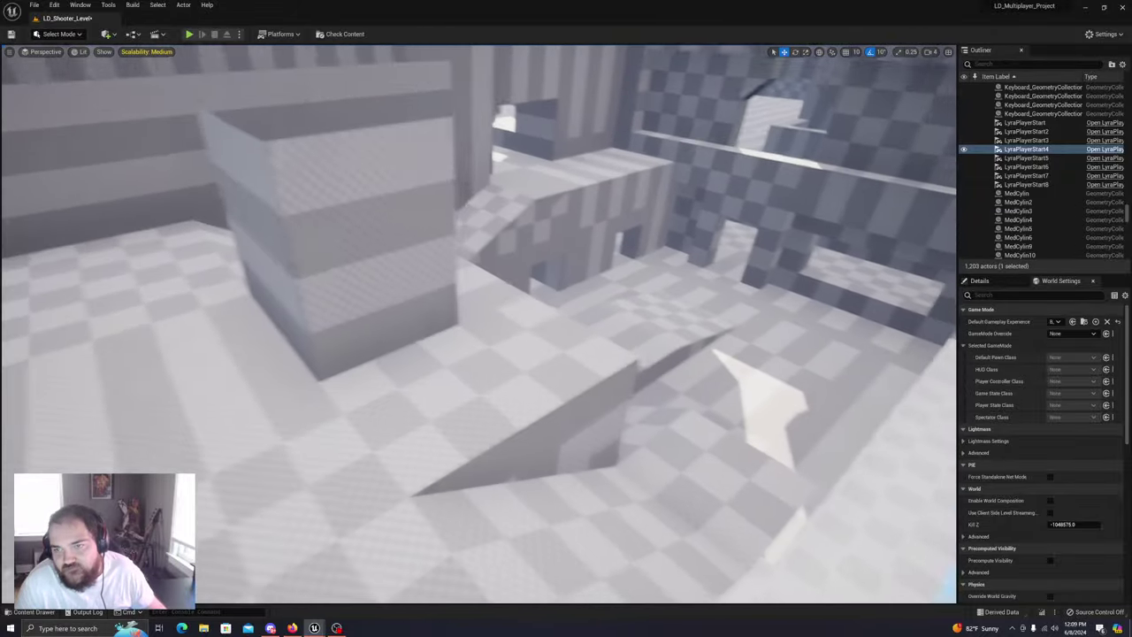
right_click_drag(498, 317, 569, 307)
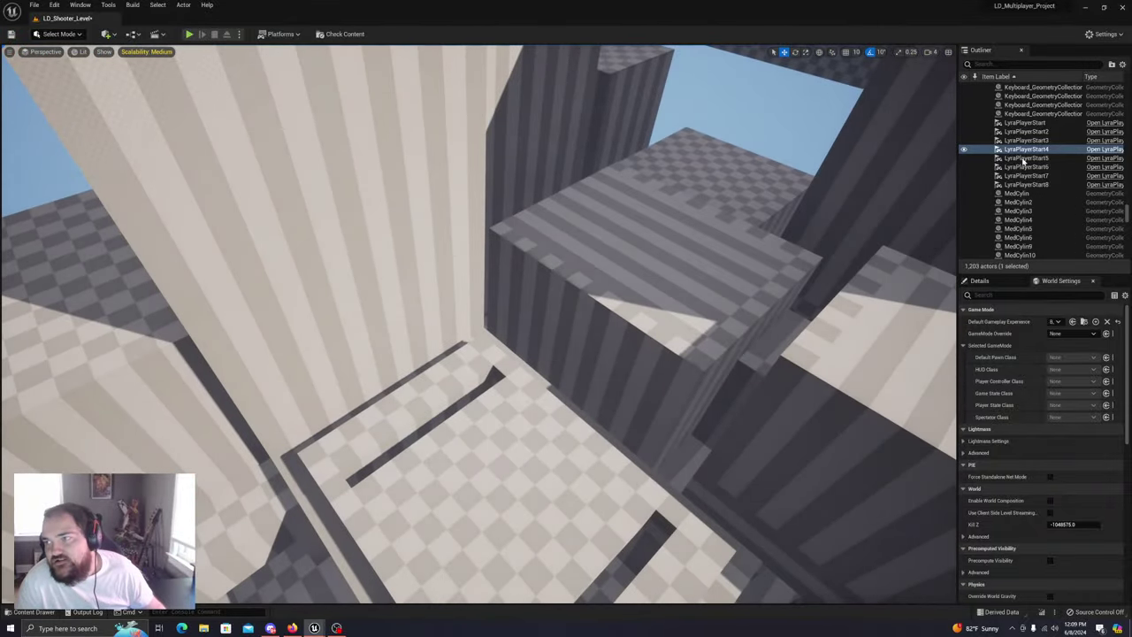
mouse_move(538, 372)
right_mouse_down()
mouse_move(522, 370)
mouse_move(527, 378)
right_mouse_up()
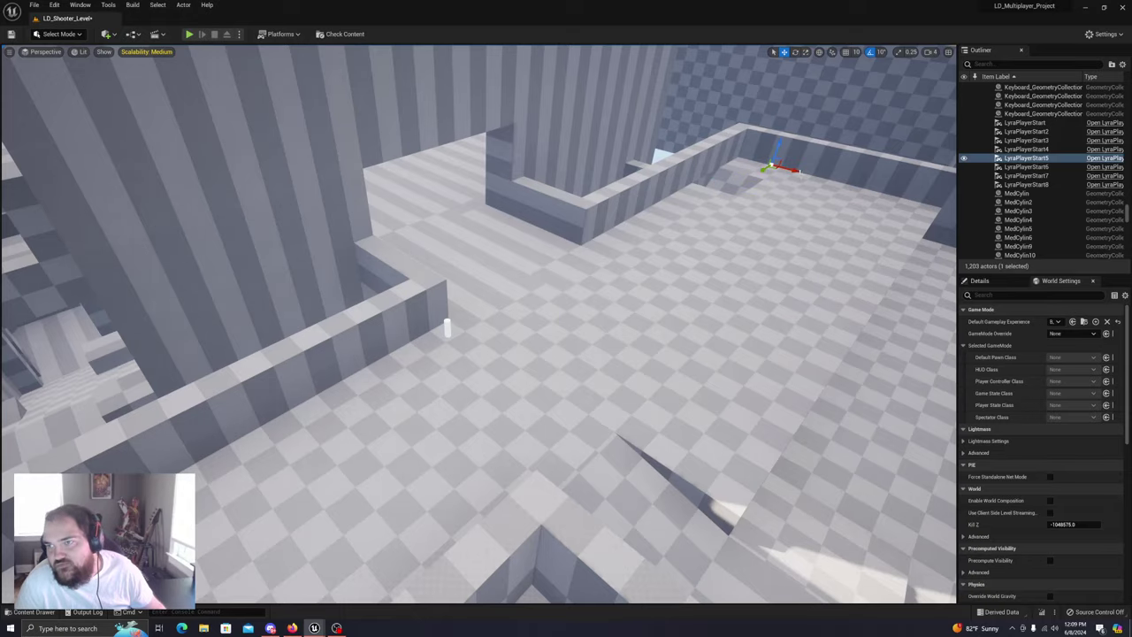
right_click_drag(528, 379, 522, 374)
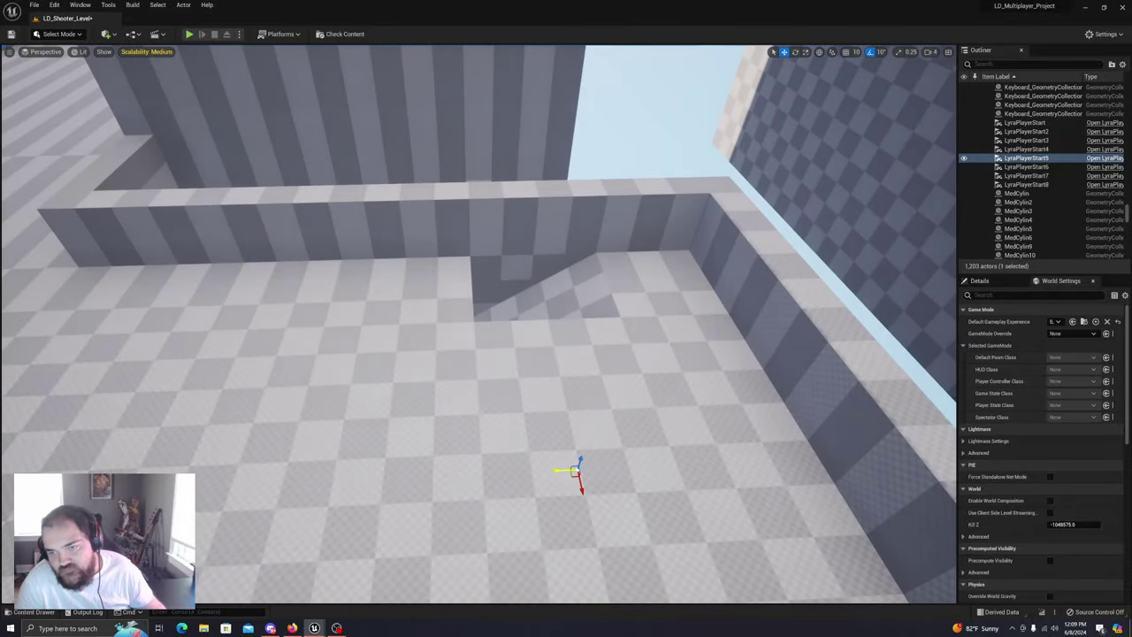
right_click_drag(522, 373, 537, 307)
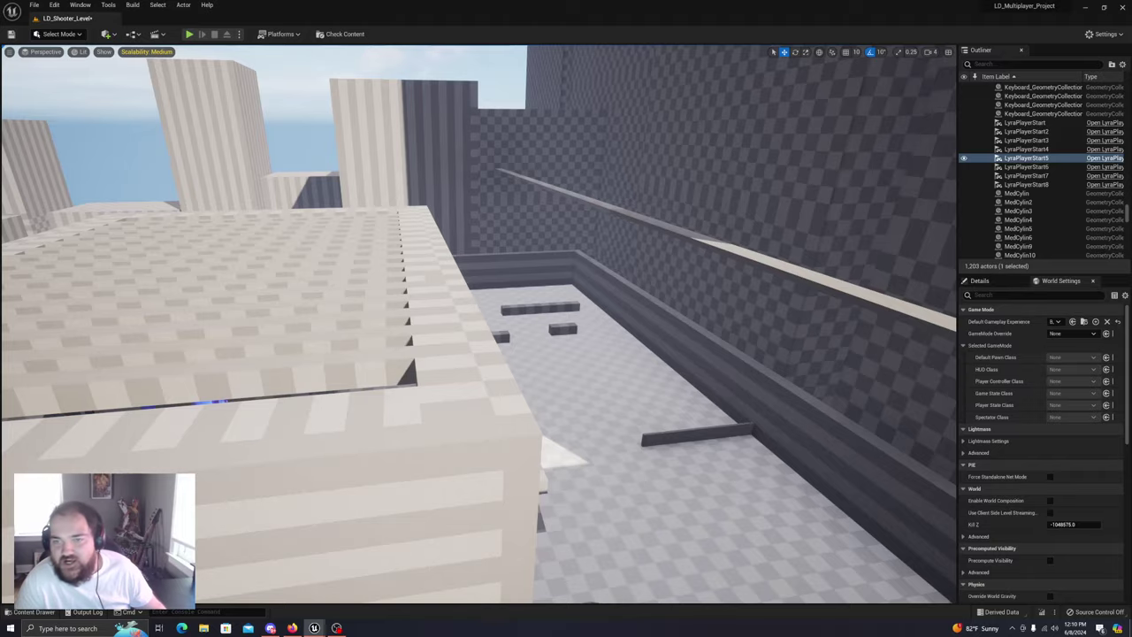
right_click_drag(524, 369, 535, 368)
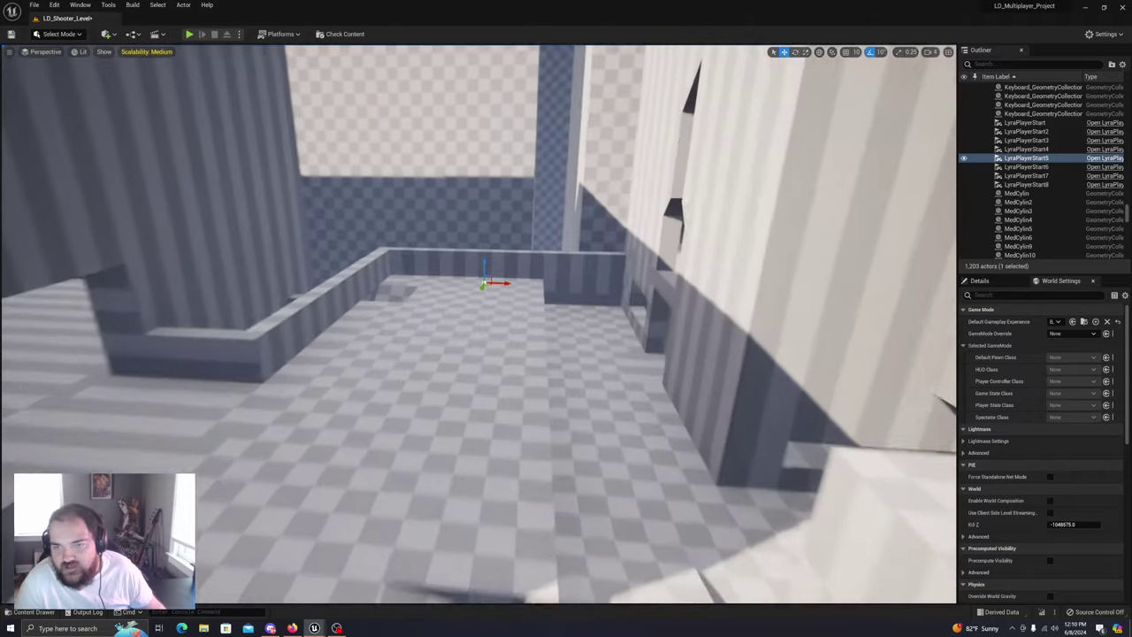
right_click_drag(534, 317, 534, 318)
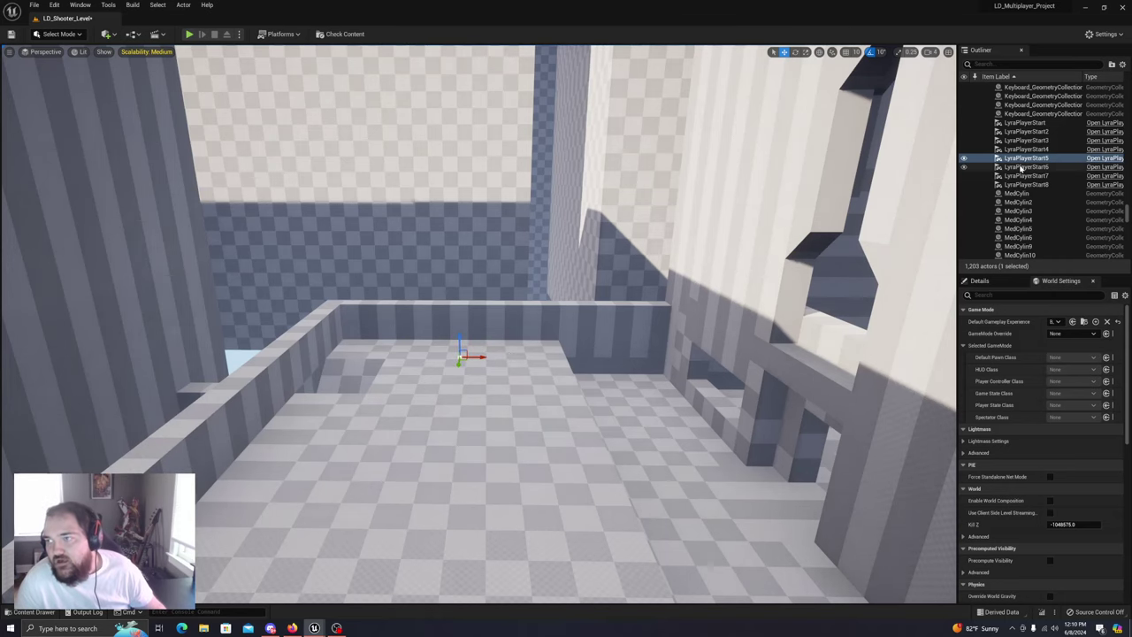
Select LyraPlayerStart6 and move it through the building onto the room floor beside the U-shaped barrier
right_click_drag(694, 315, 706, 328)
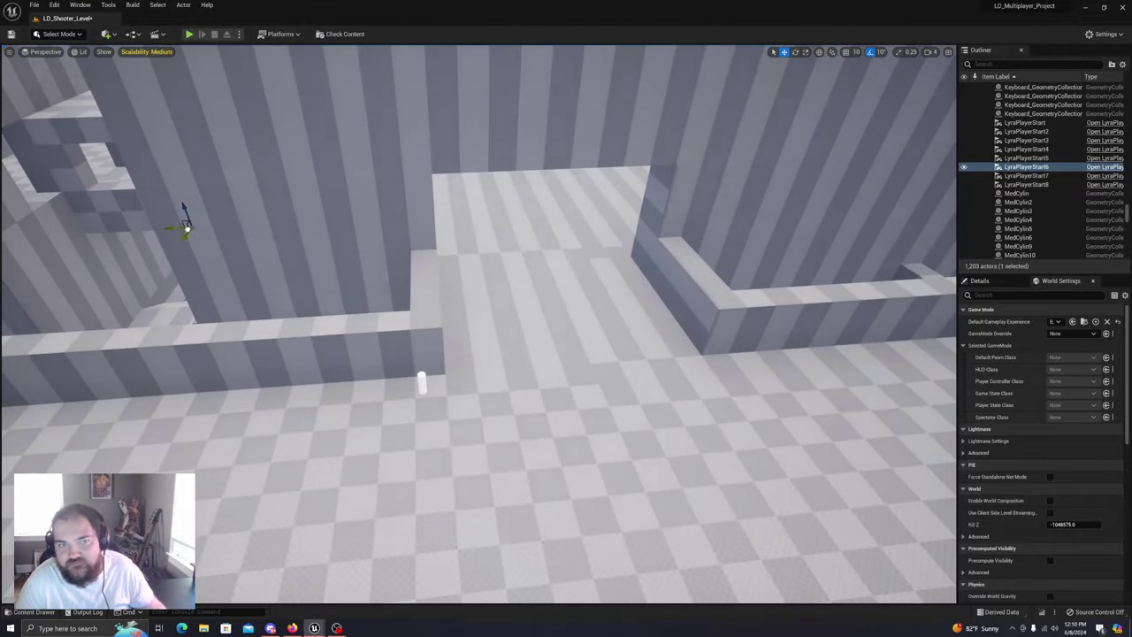
right_click_drag(706, 328, 708, 331)
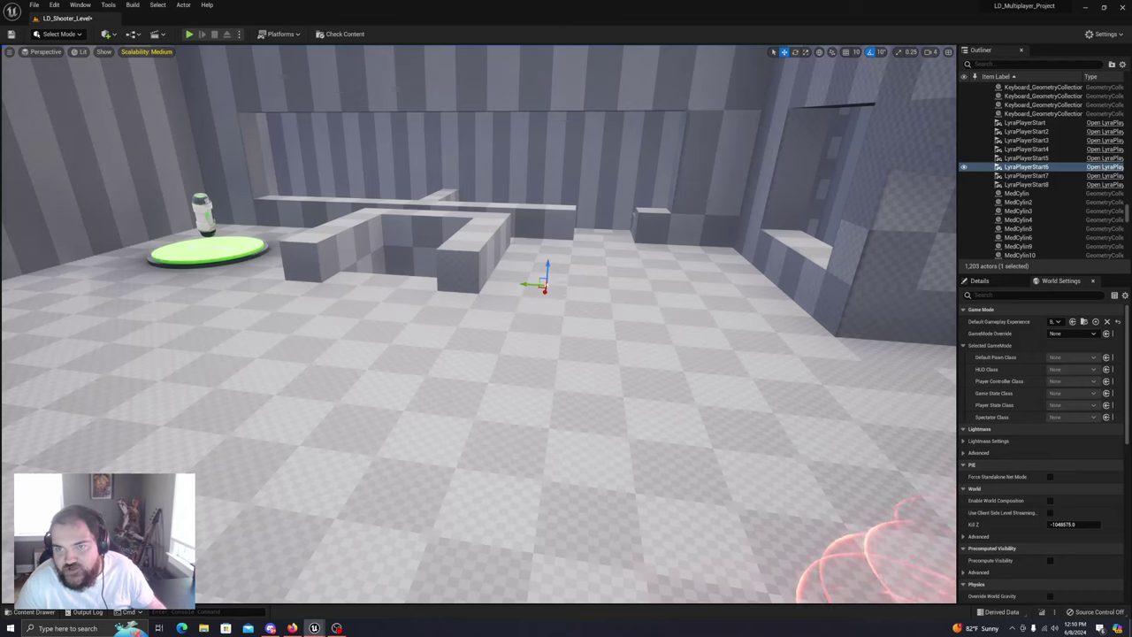
right_click_drag(707, 331, 709, 331)
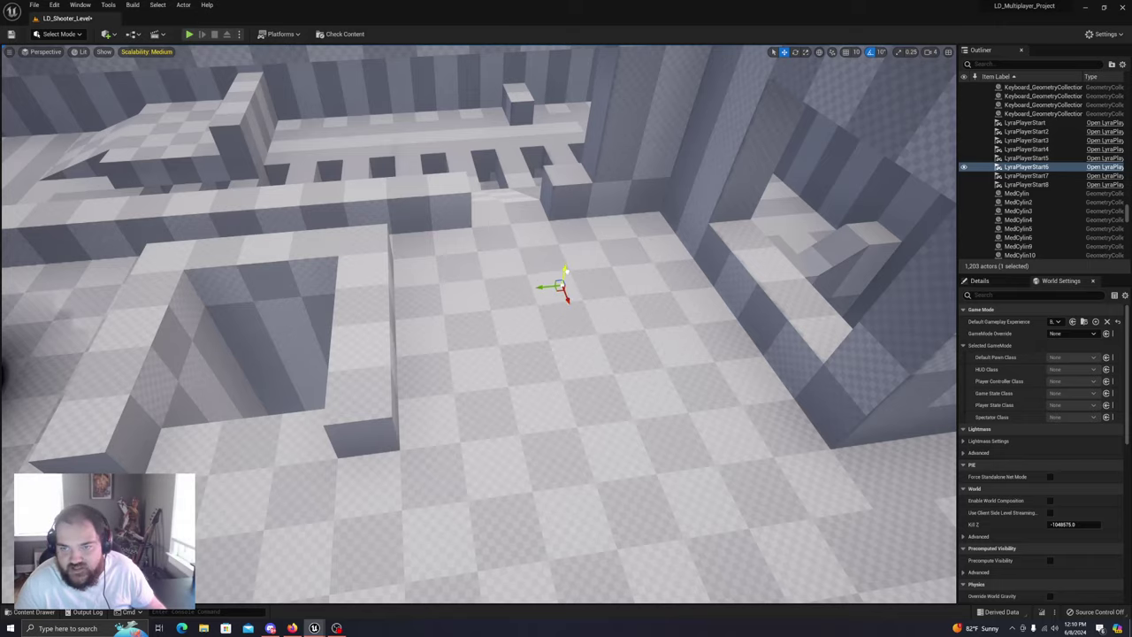
right_click_drag(709, 332, 723, 346)
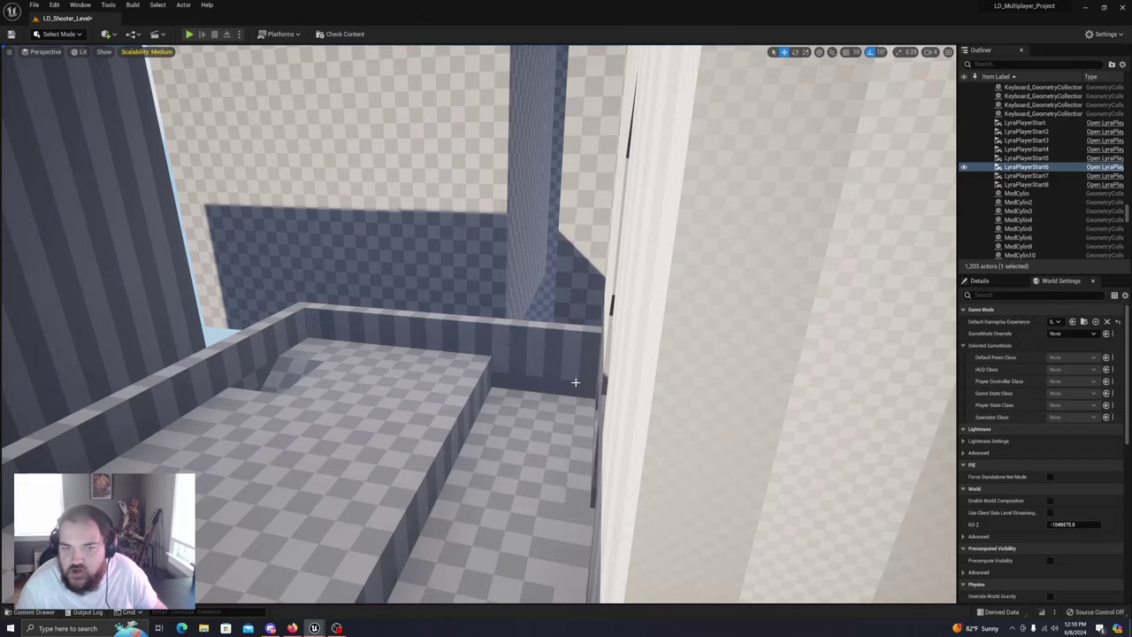
right_click_drag(575, 382, 577, 384)
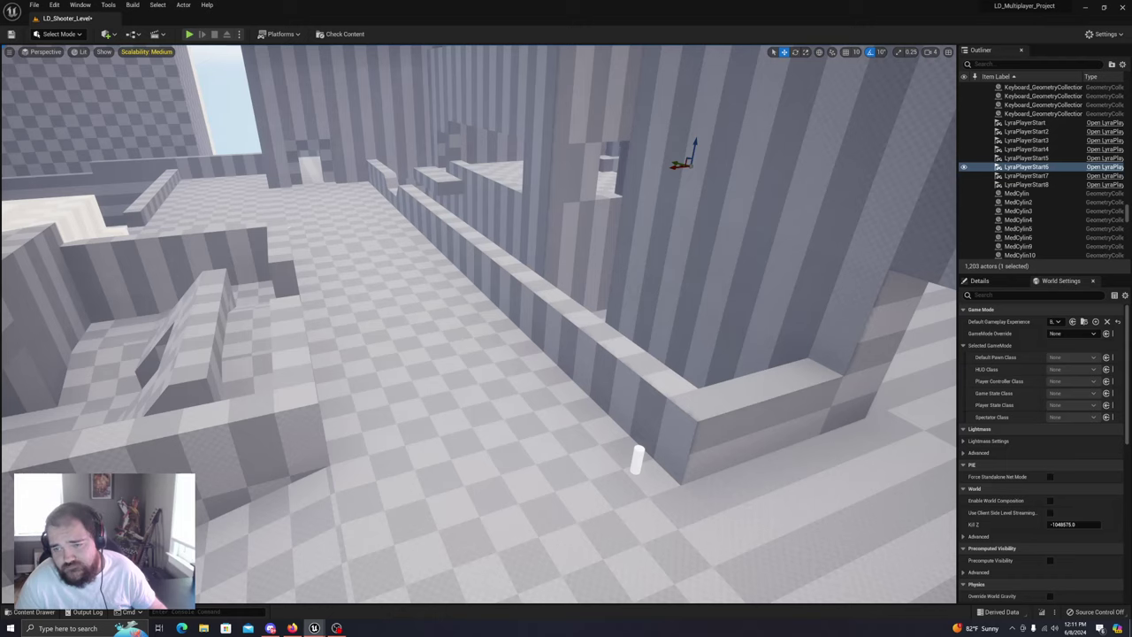
Select LyraPlayerStart7 and examine the upper terraces, the alley between the buildings and the striped rooftop for possible spawn spots
right_click_drag(577, 383, 577, 383)
right_click_drag(649, 333, 649, 333)
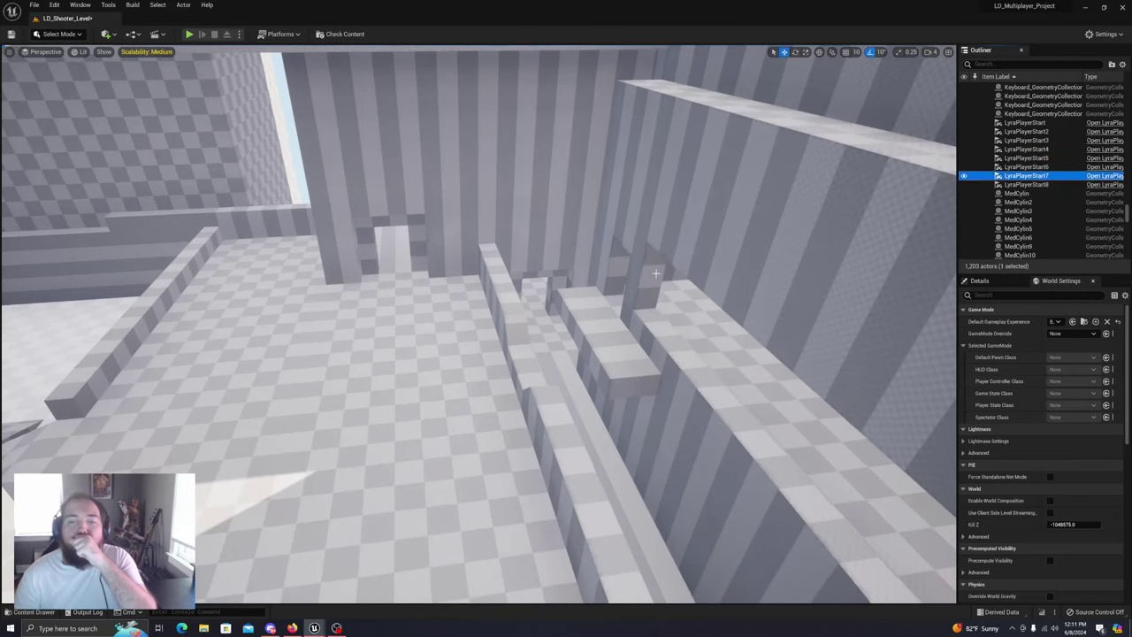
right_click_drag(556, 293, 566, 319)
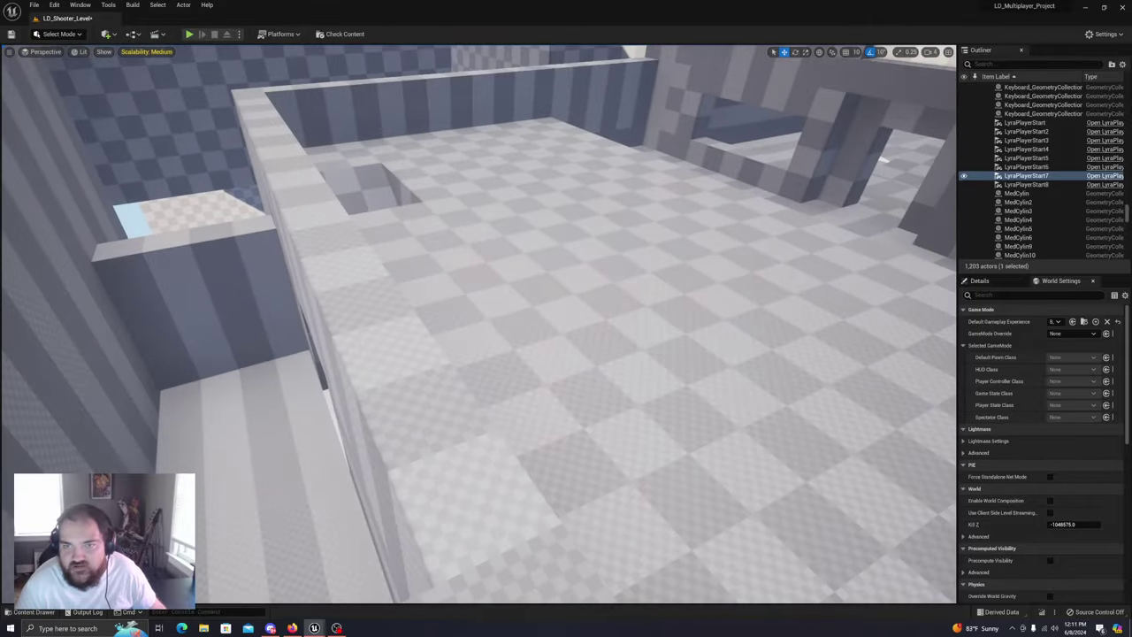
key("w")
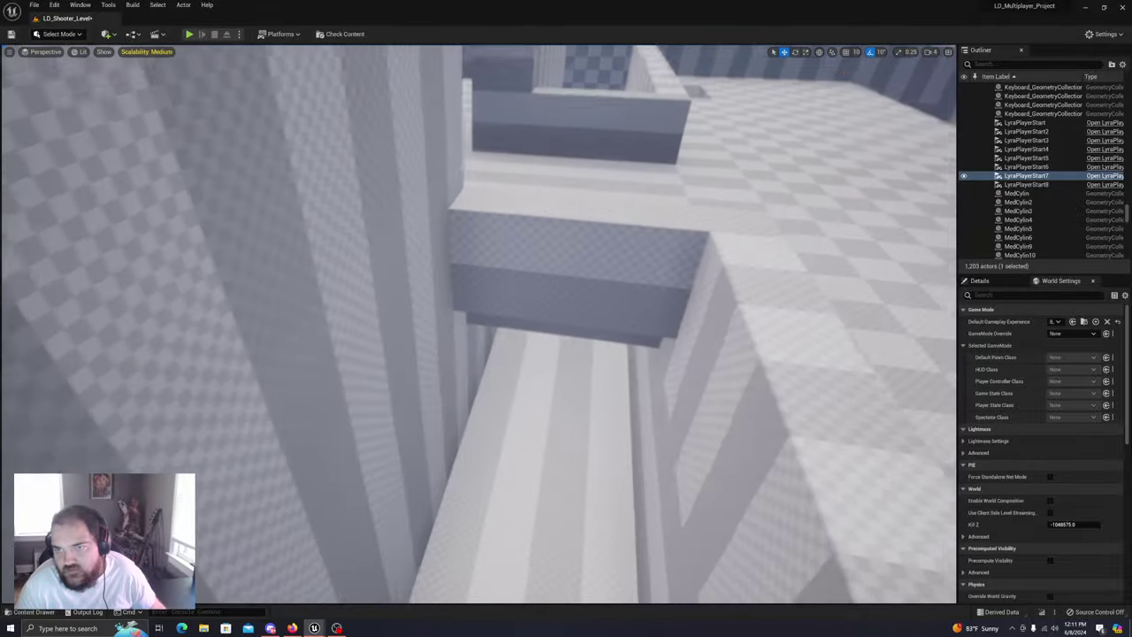
key("w")
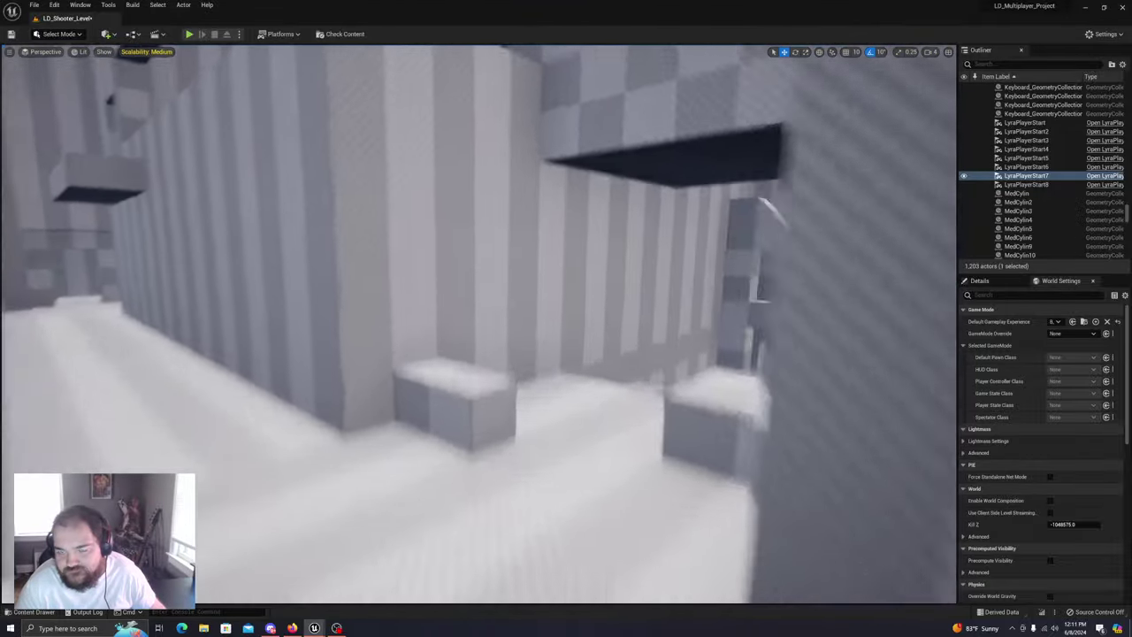
key("w")
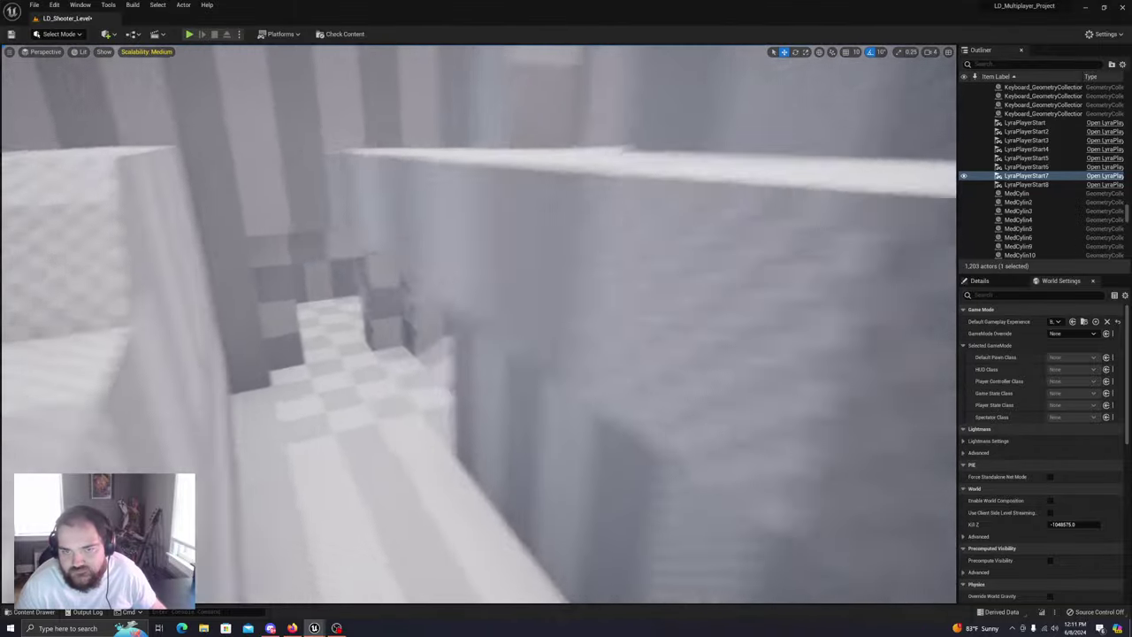
key("w")
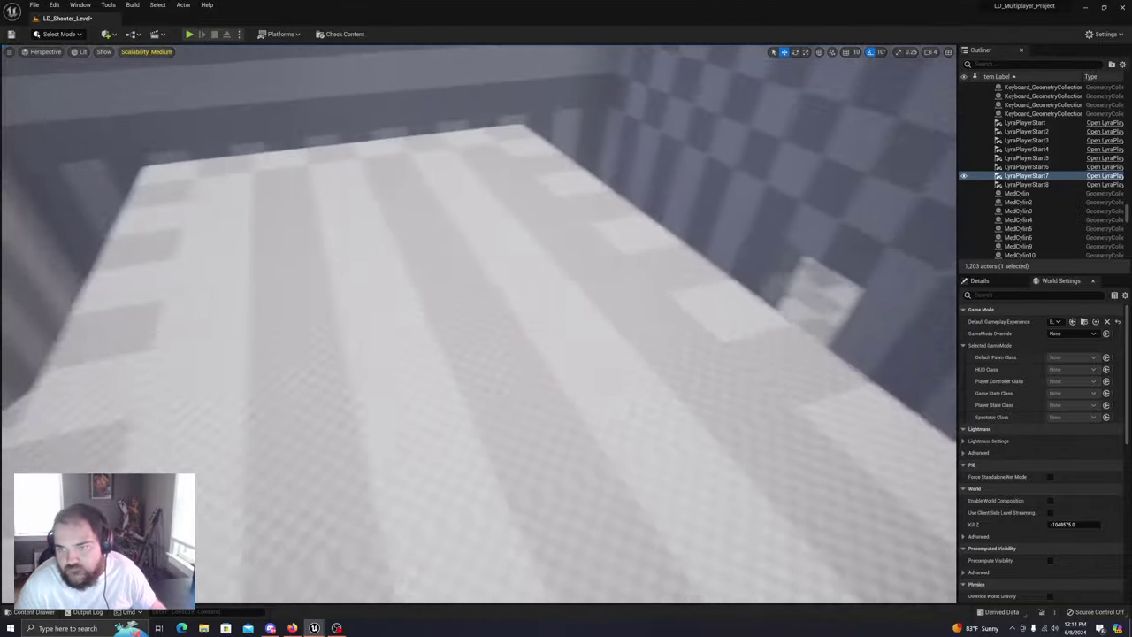
right_click_drag(478, 319, 478, 318)
right_click_drag(659, 159, 659, 159)
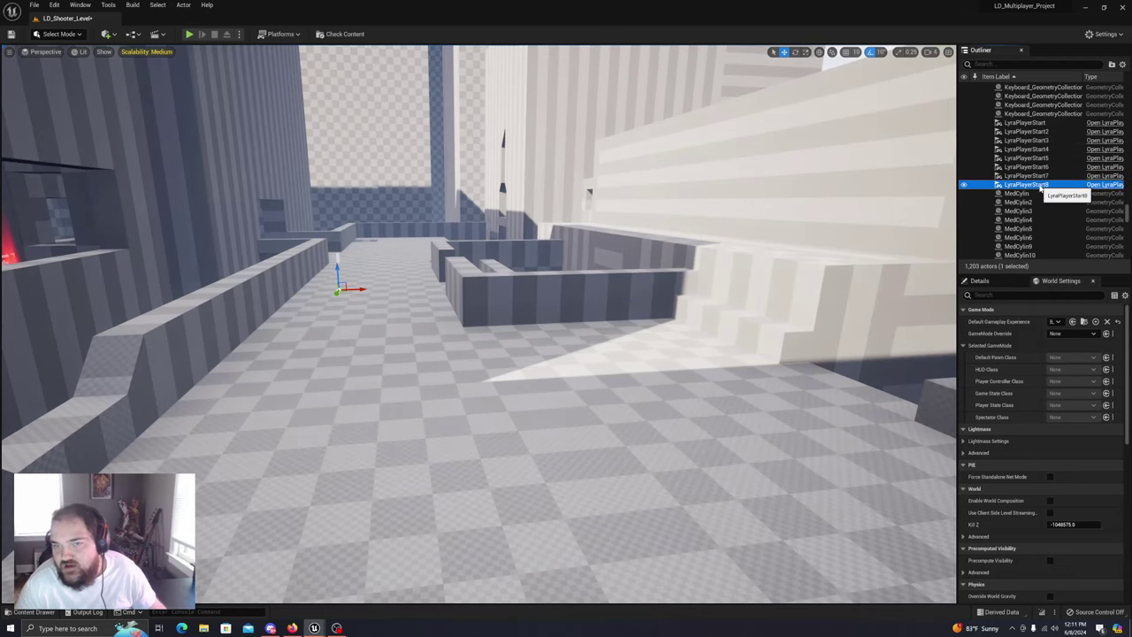
Select LyraPlayerStart8 and move it from the street past the striped roof onto the checkered floor in the walled corner
right_click_drag(598, 294, 717, 283)
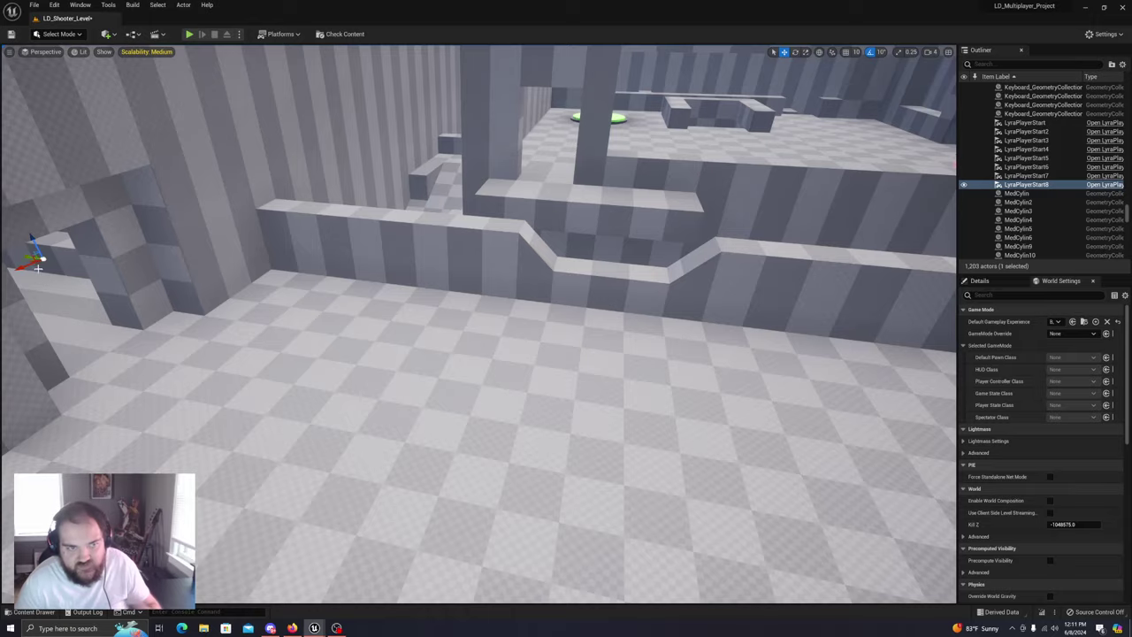
right_click_drag(144, 280, 144, 280)
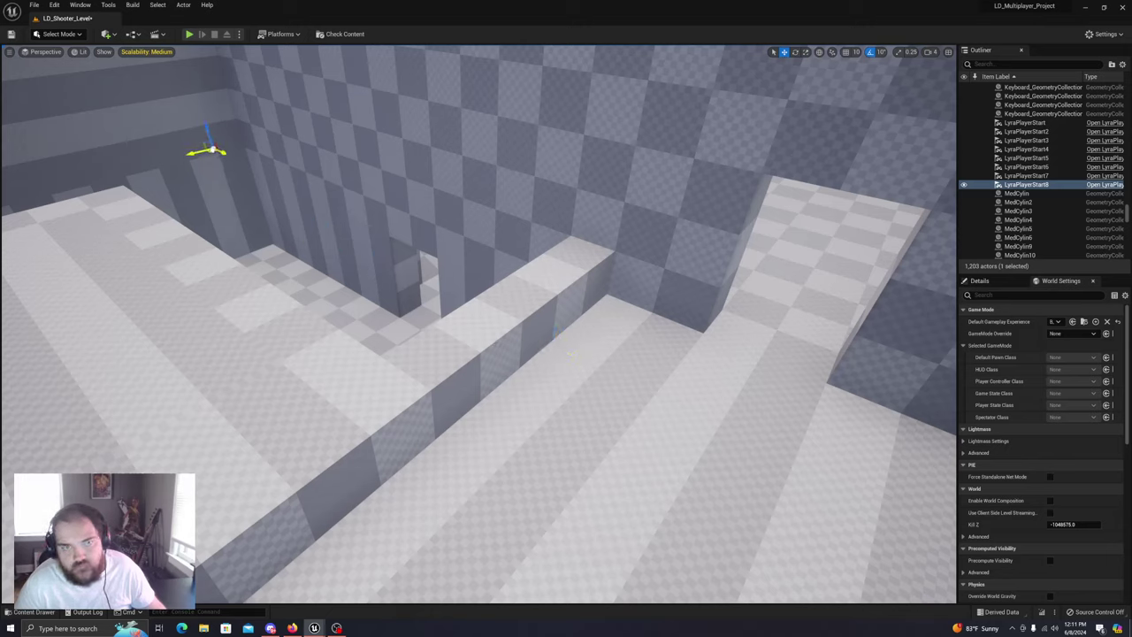
right_click_drag(230, 231, 278, 258)
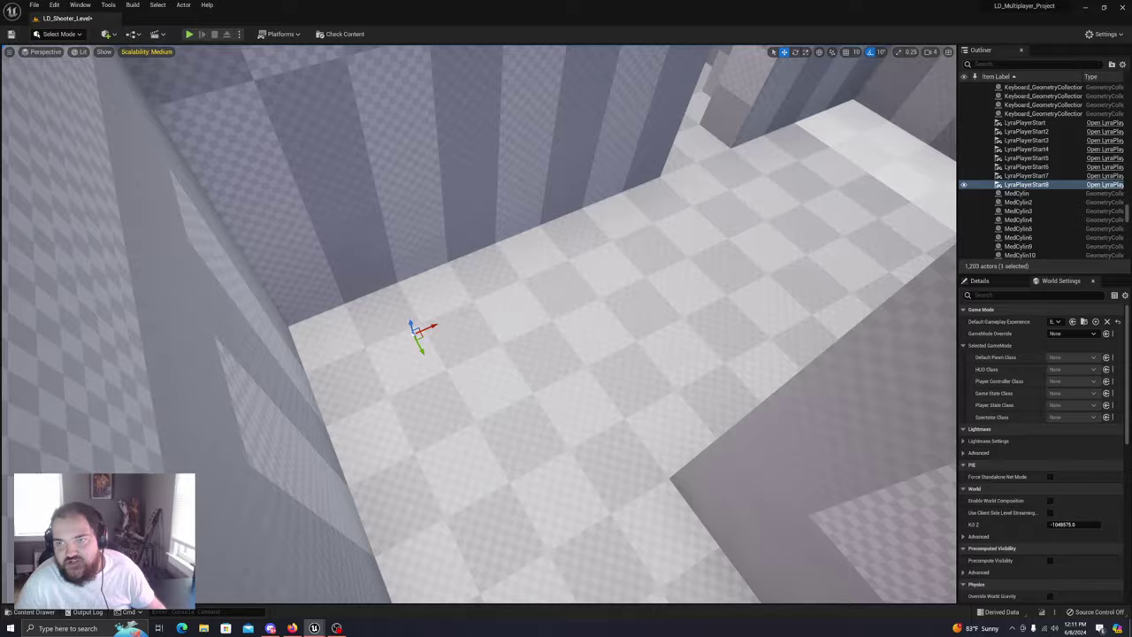
right_click_drag(278, 259, 601, 229)
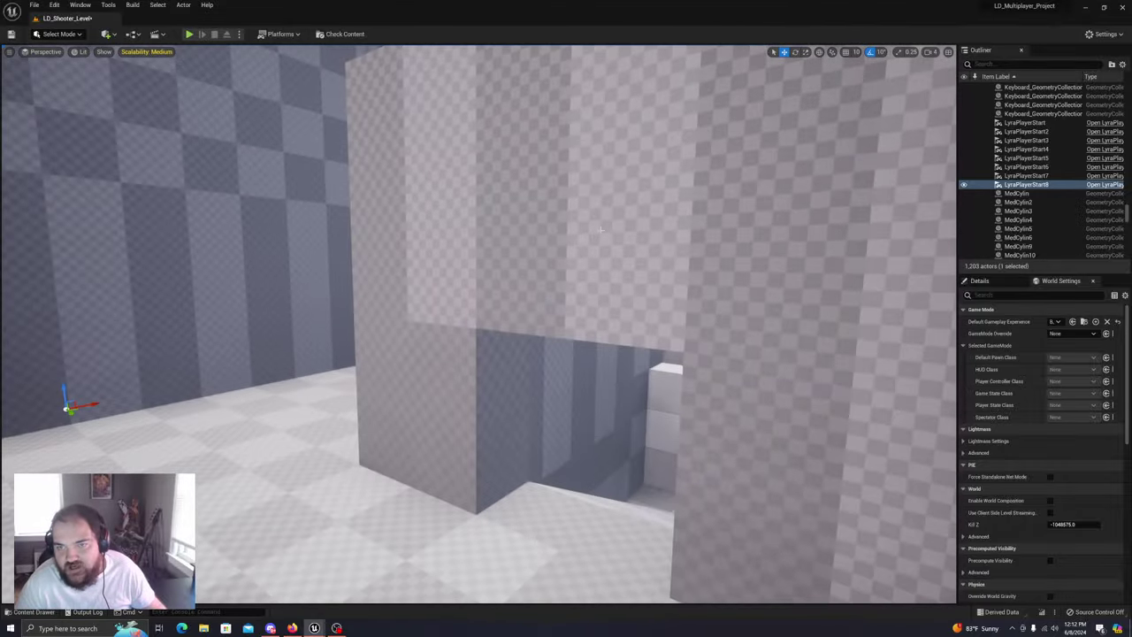
Edit CubeGridToolOutput with the Cube Grid tool, pushing the two cells on its underside upward to clear the block above the opening
right_click_drag(613, 288, 247, 68)
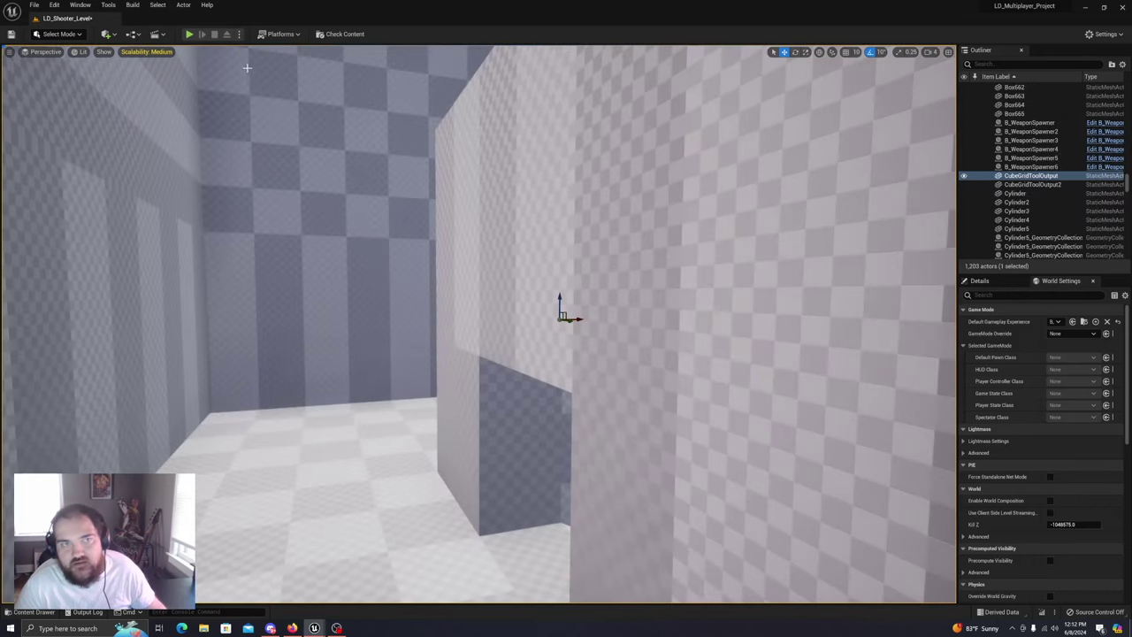
left_click(62, 87)
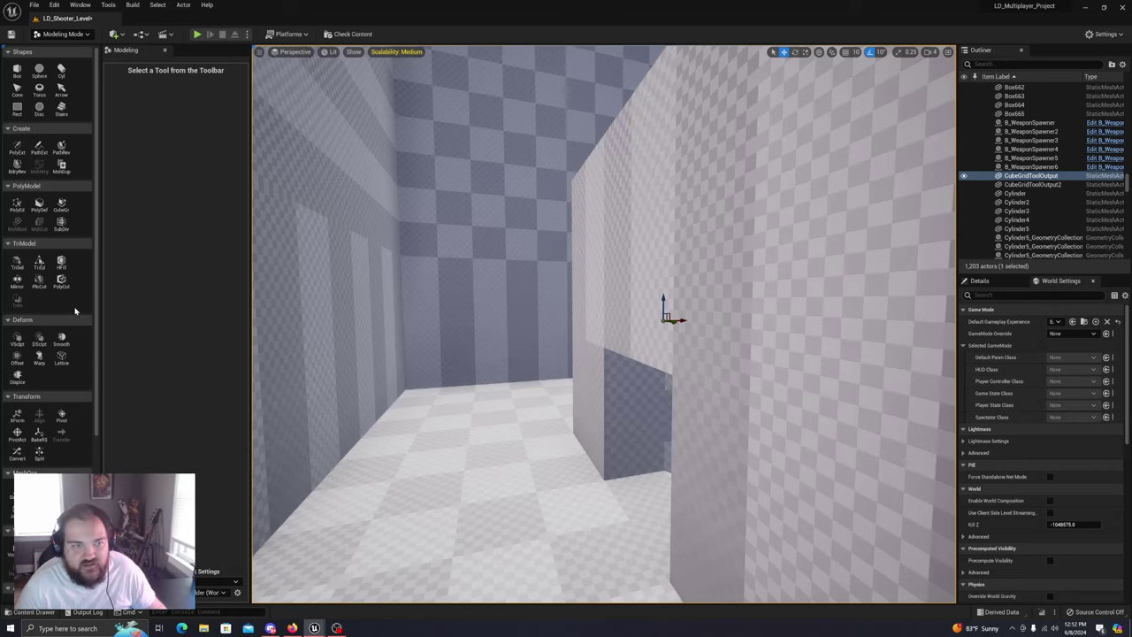
right_click_drag(619, 314, 495, 257)
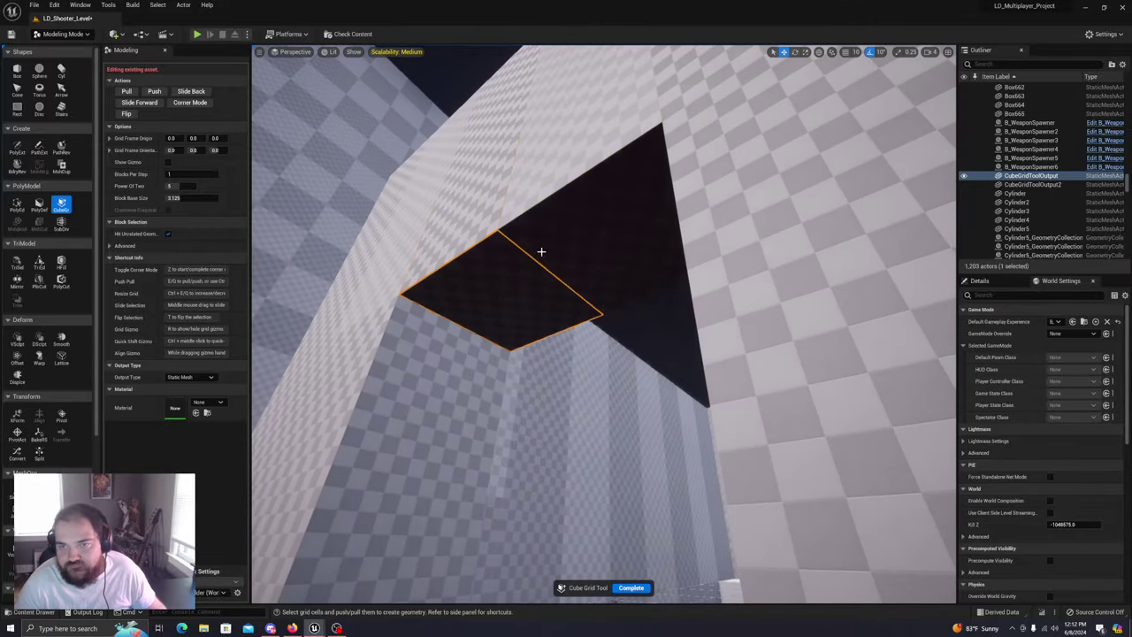
left_click_drag(542, 251, 560, 244)
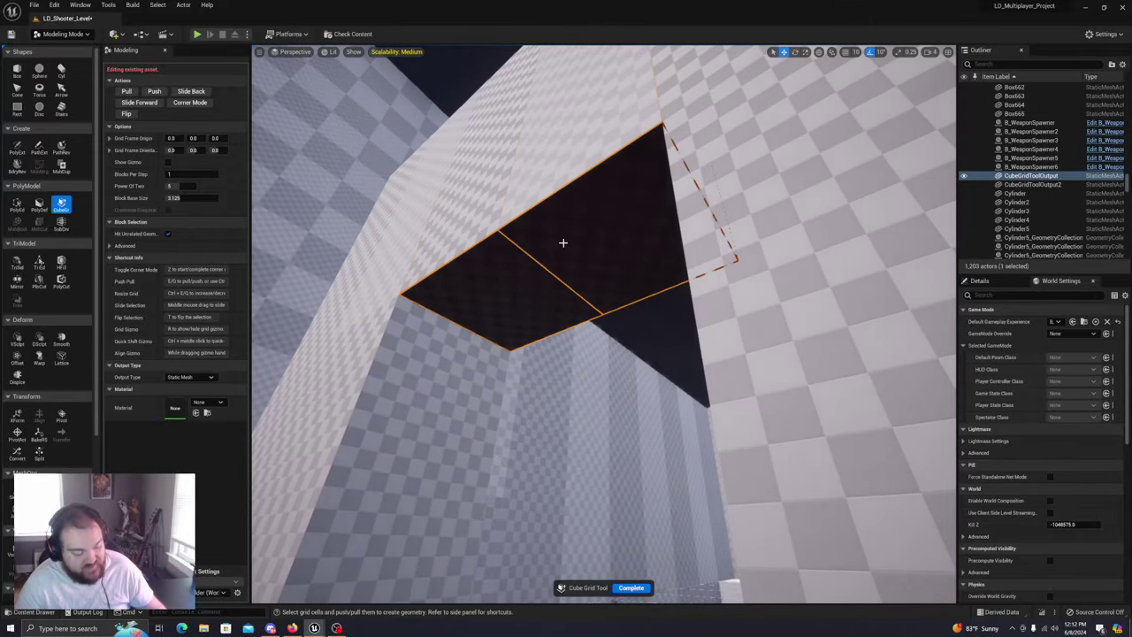
key("q")
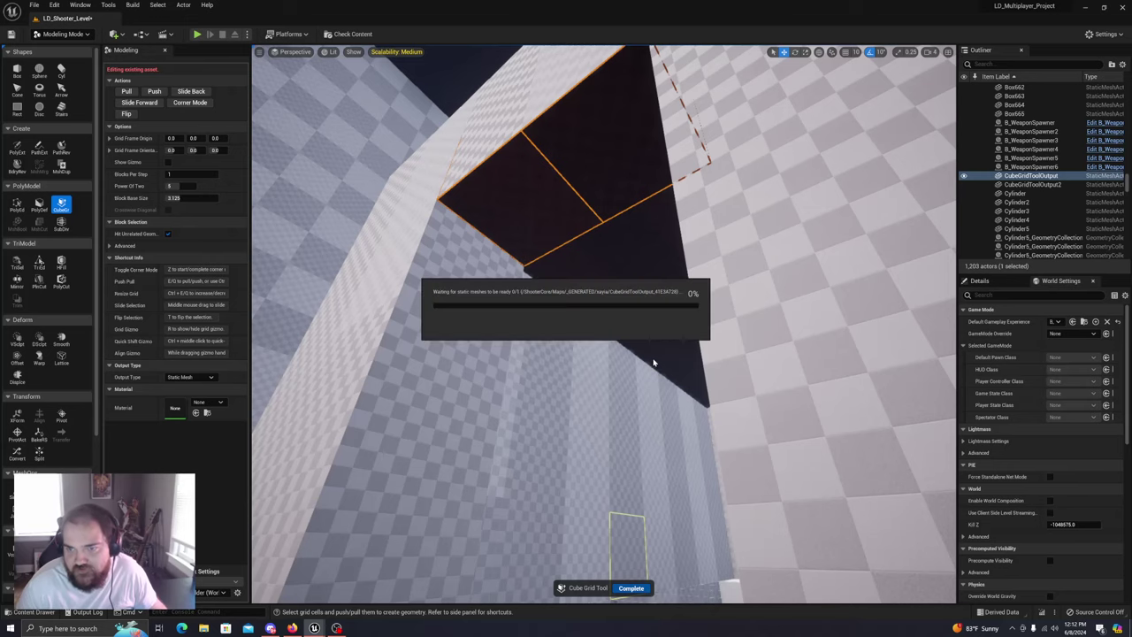
right_click_drag(606, 333, 619, 500)
right_click_drag(611, 433, 616, 455)
right_click_drag(604, 324, 540, 310)
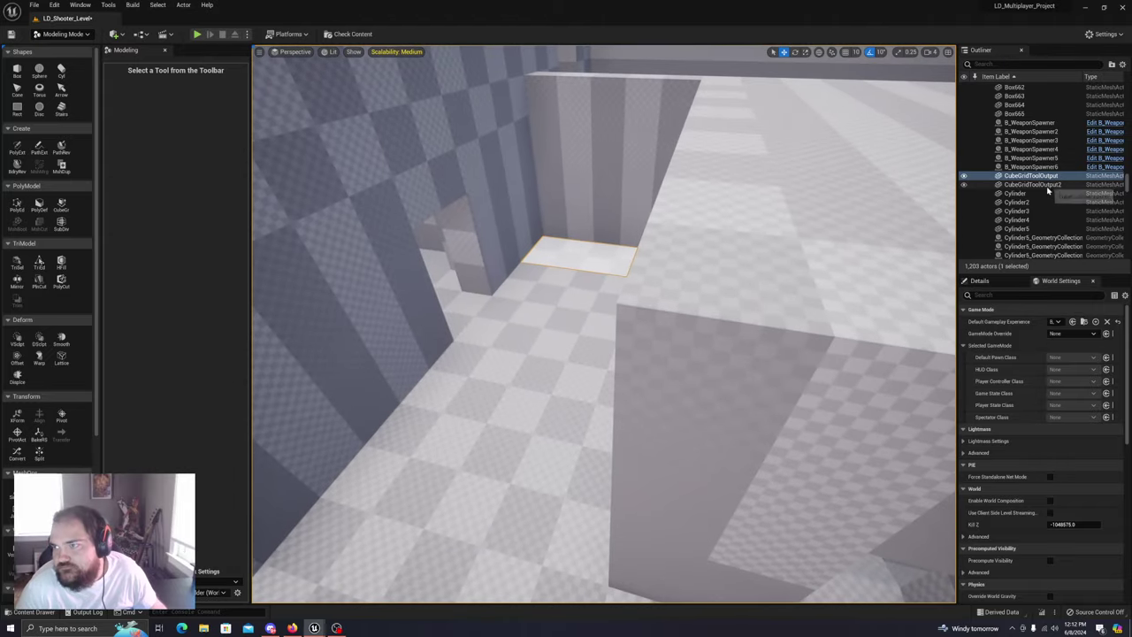
Search the level's actors for "Spawn", select the last weapon spawner, and clear the search
scroll(1038, 190, "up", 10)
scroll(1036, 173, "up", 20)
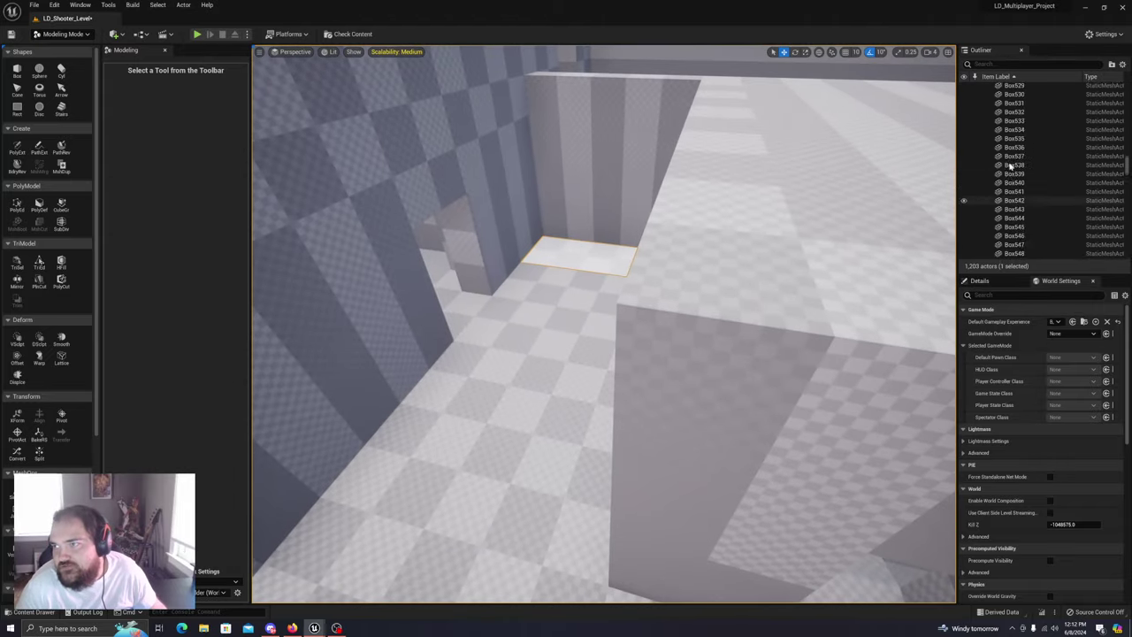
scroll(1011, 155, "up", 20)
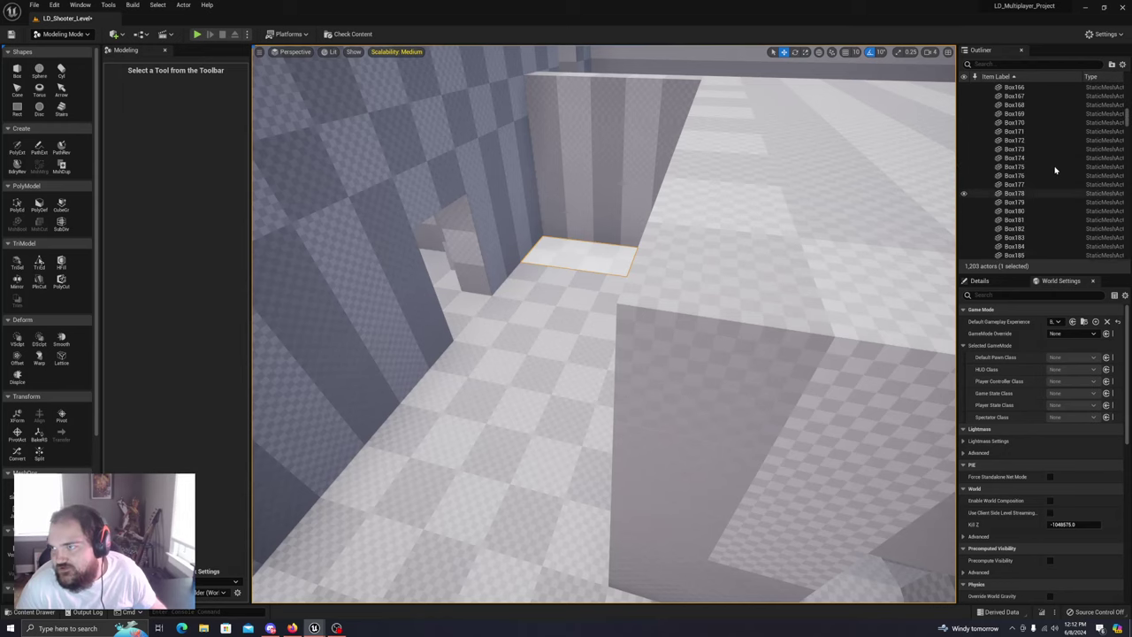
scroll(1057, 154, "up", 5)
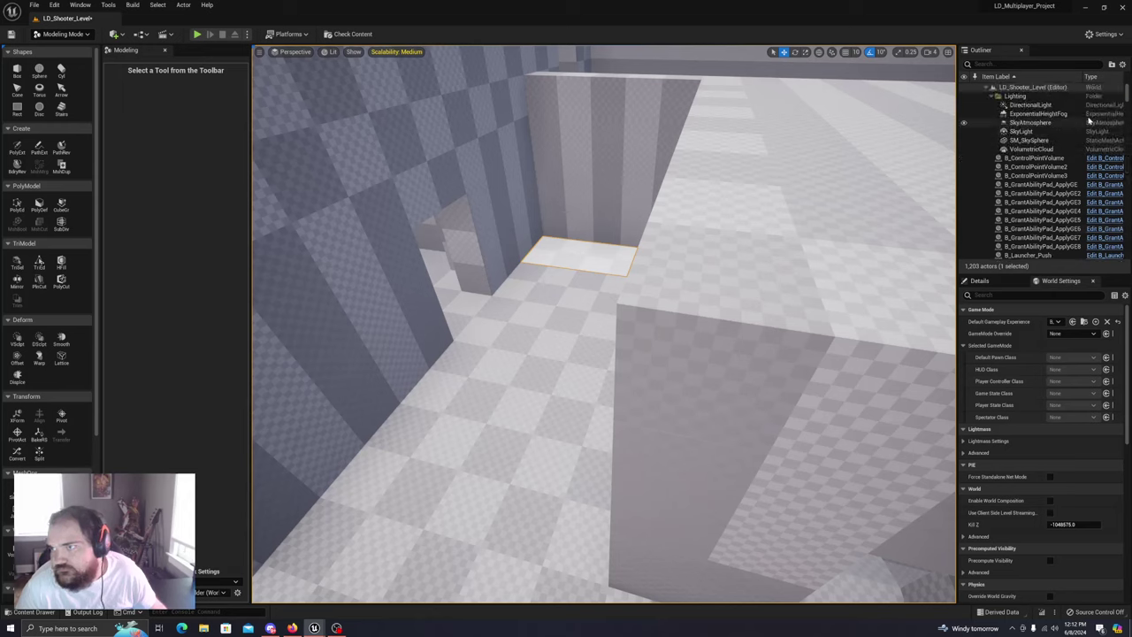
left_click(1071, 65)
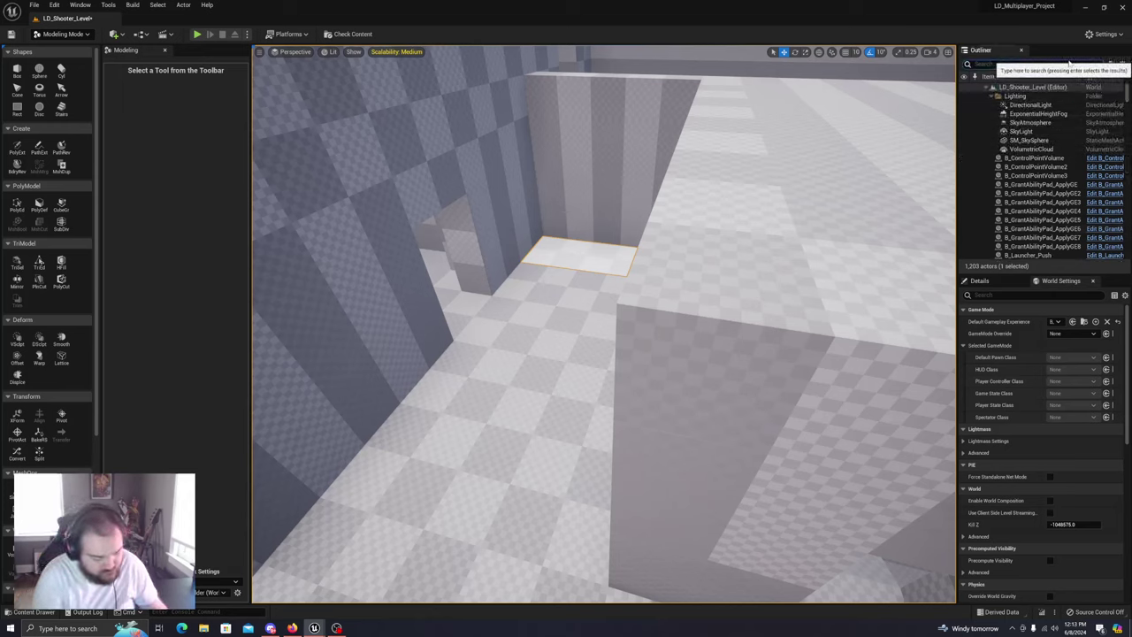
type("Spawn")
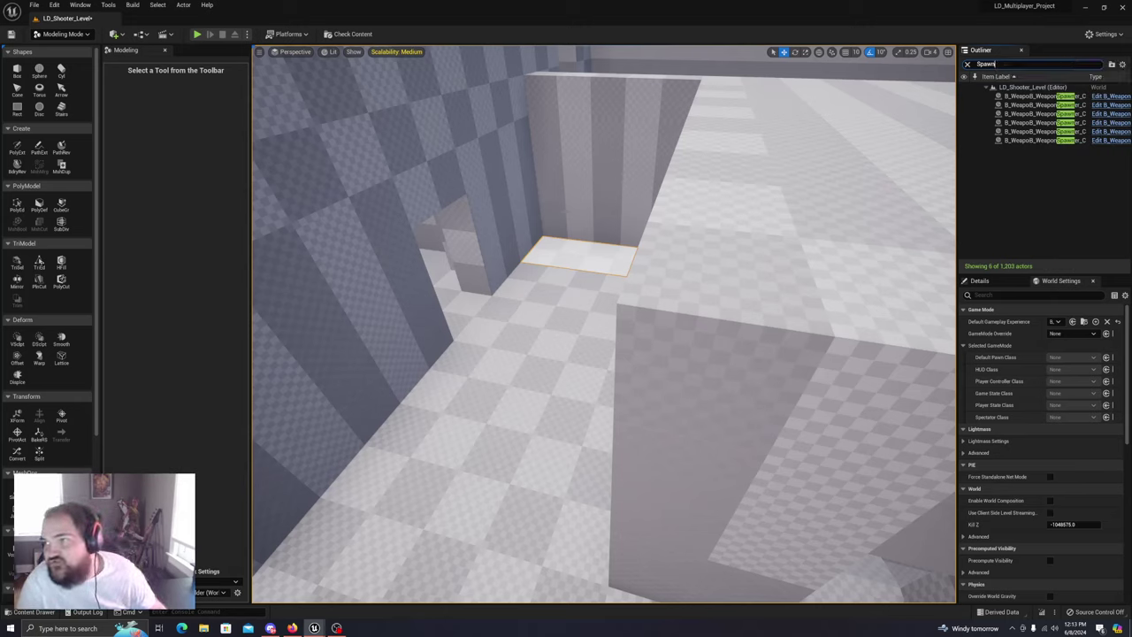
left_click(1039, 141)
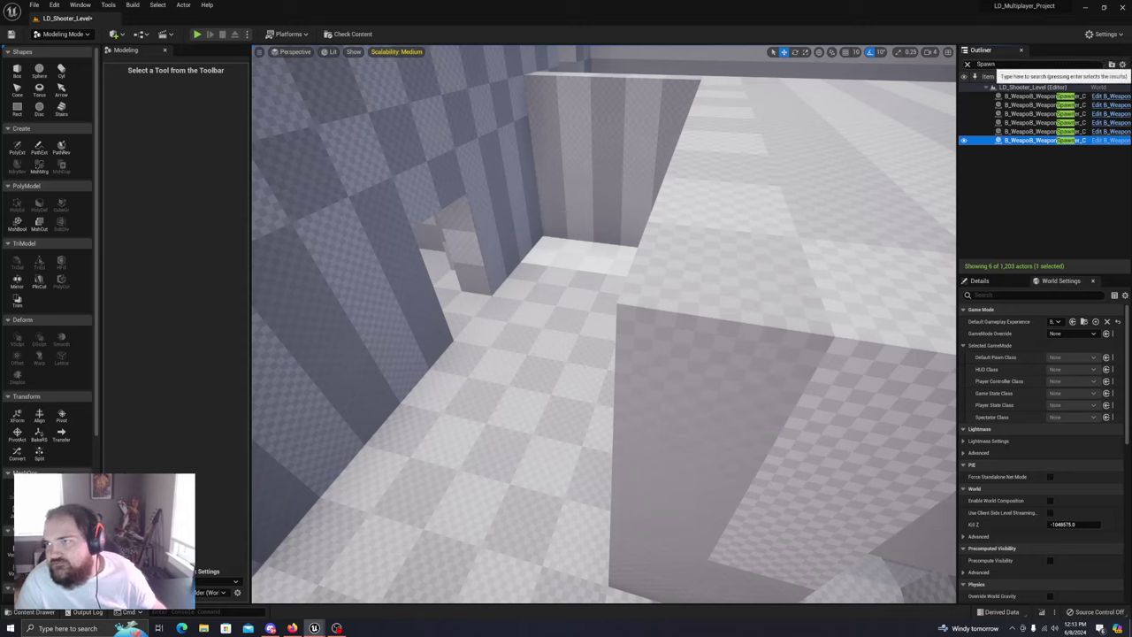
left_click(1041, 65)
key("BackSpace")
key("BackSpace")
key("BackSpace")
key("BackSpace")
key("BackSpace")
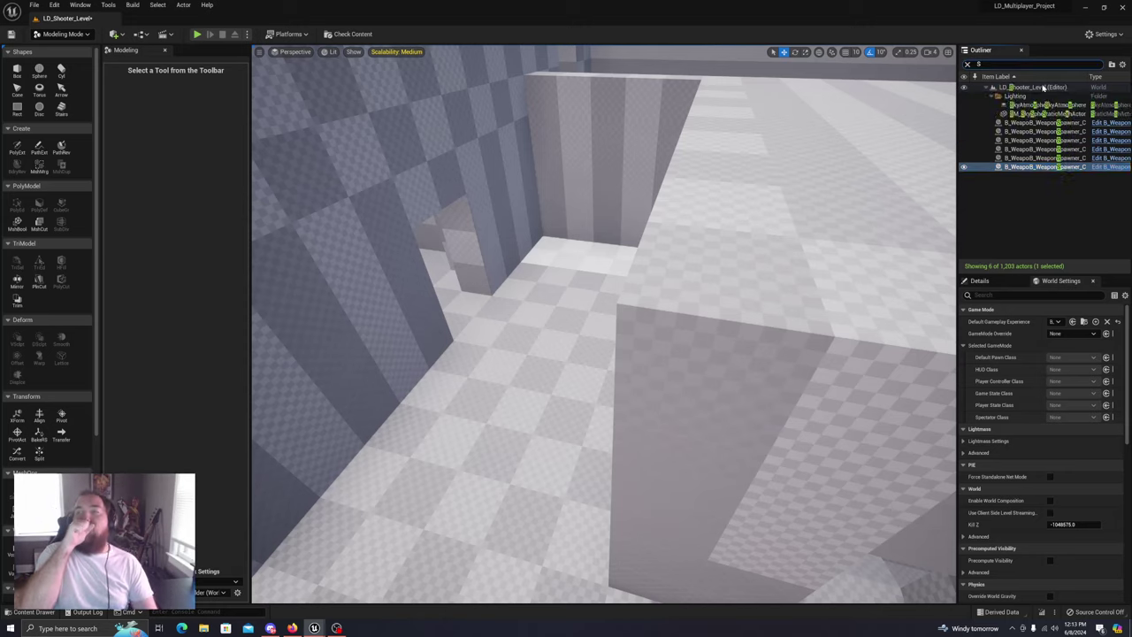
Select LyraPlayerStart8 and check where it sits relative to the street and its low walls
scroll(1051, 177, "down", 4)
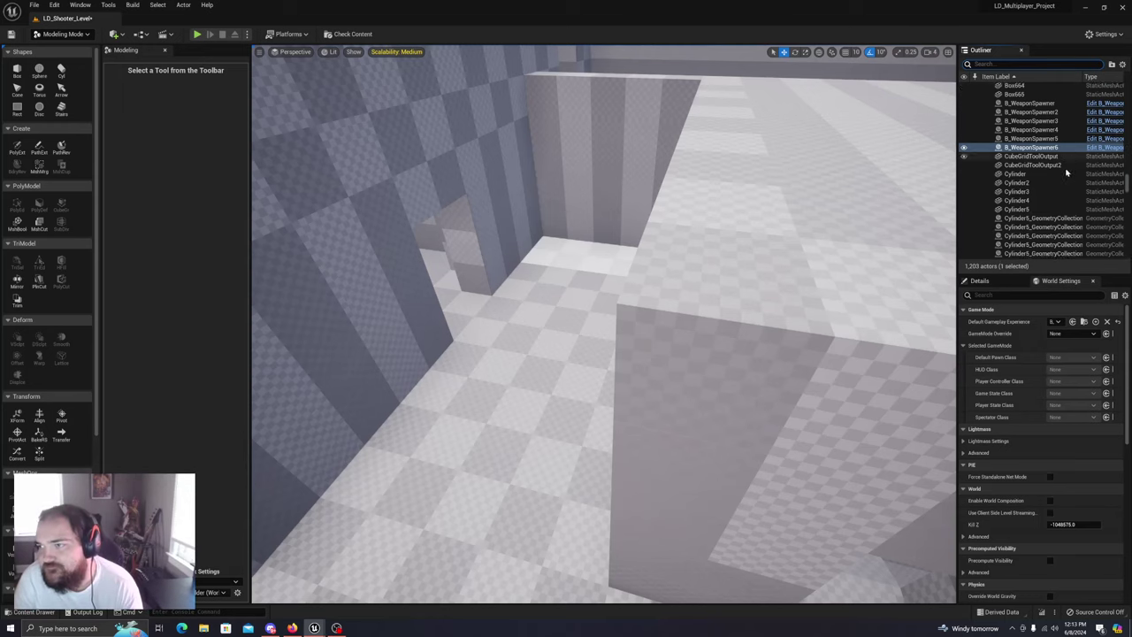
scroll(1047, 188, "down", 10)
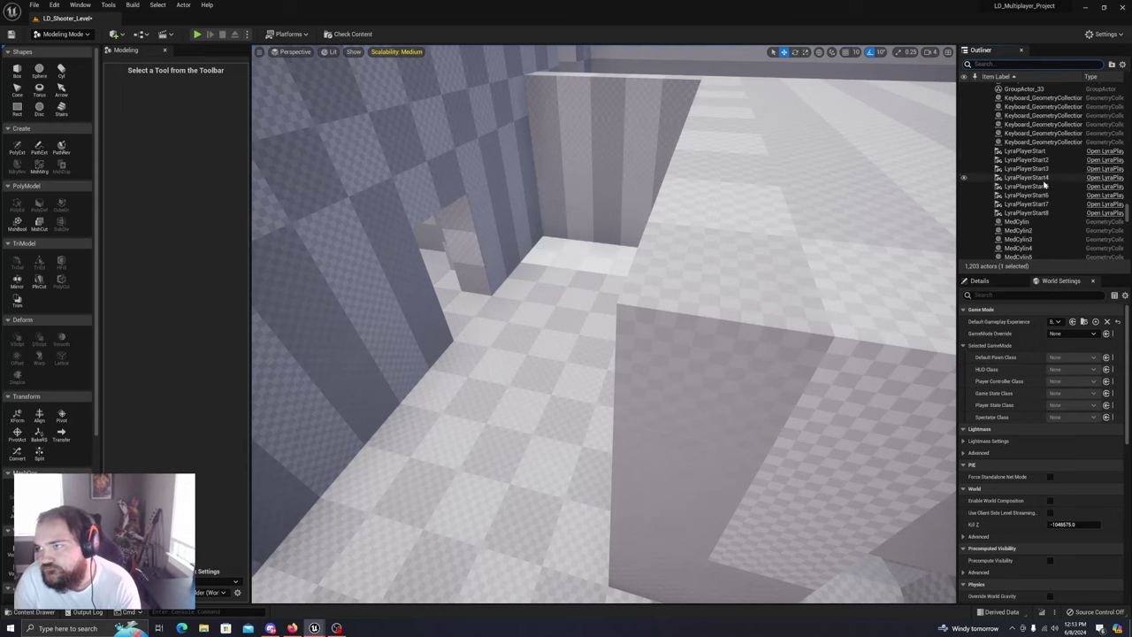
scroll(1044, 185, "down", 6)
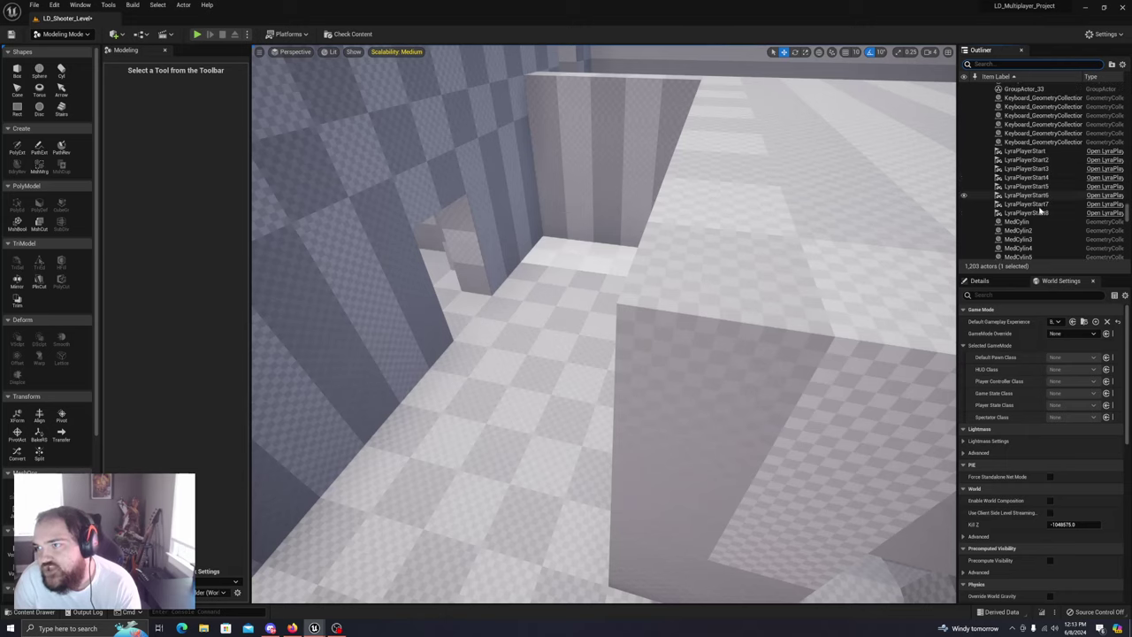
left_click(1027, 213)
key("w")
right_click_drag(620, 319, 796, 301)
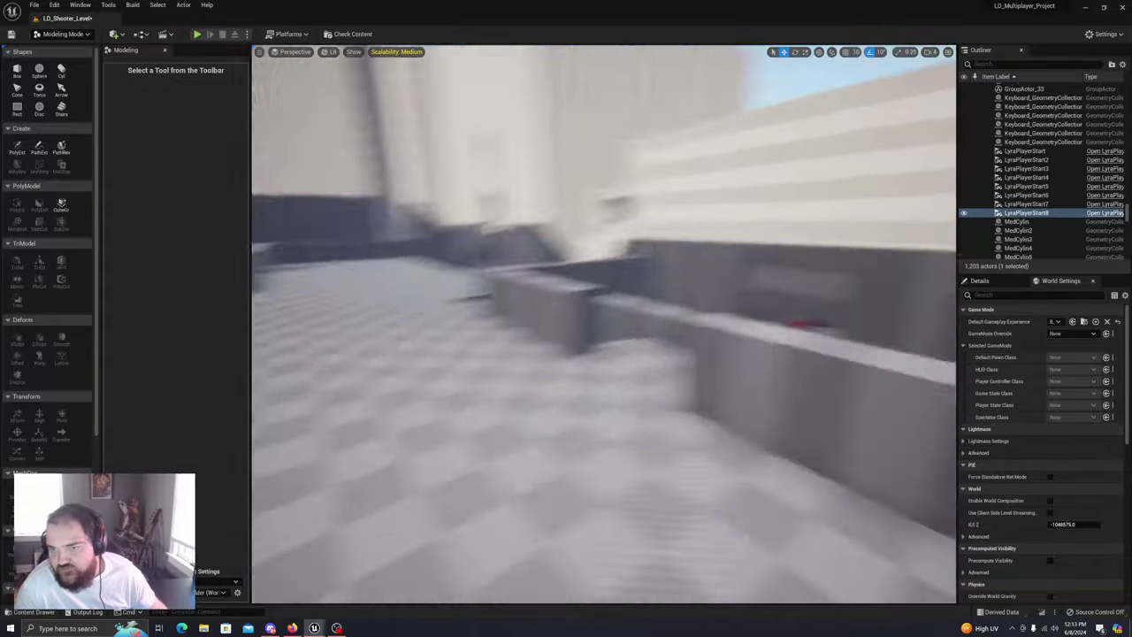
mouse_move(605, 325)
right_mouse_down()
mouse_move(614, 311)
mouse_move(611, 321)
right_mouse_up()
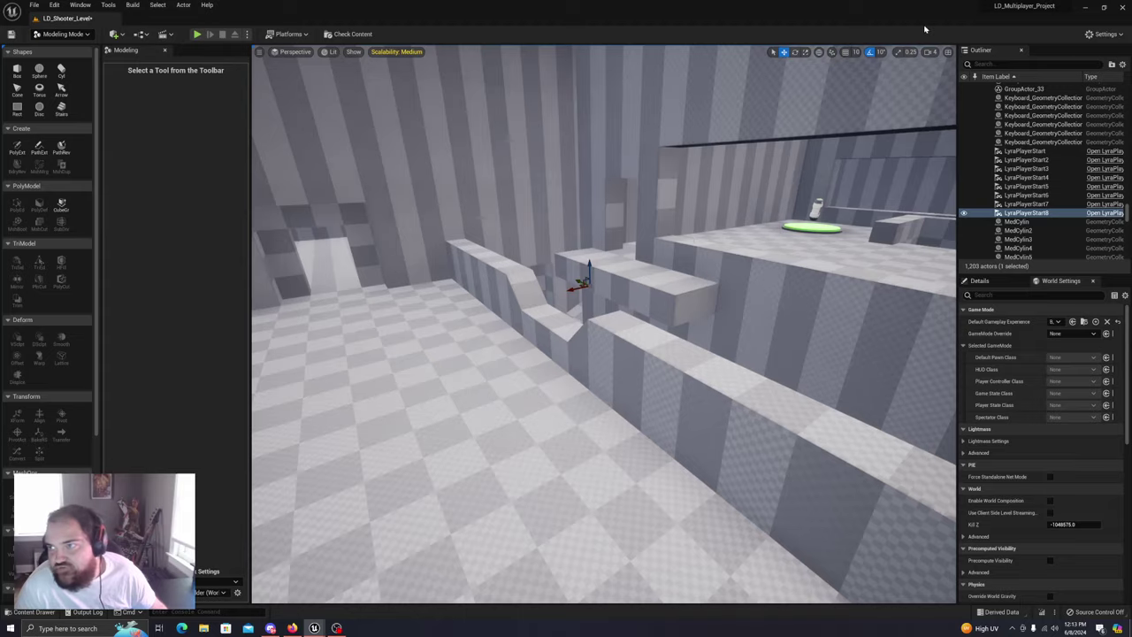
Select LyraPlayerStart7 and move it off the checkered street, over the low wall, into the tall walled passage behind
left_click(1026, 205)
key("f")
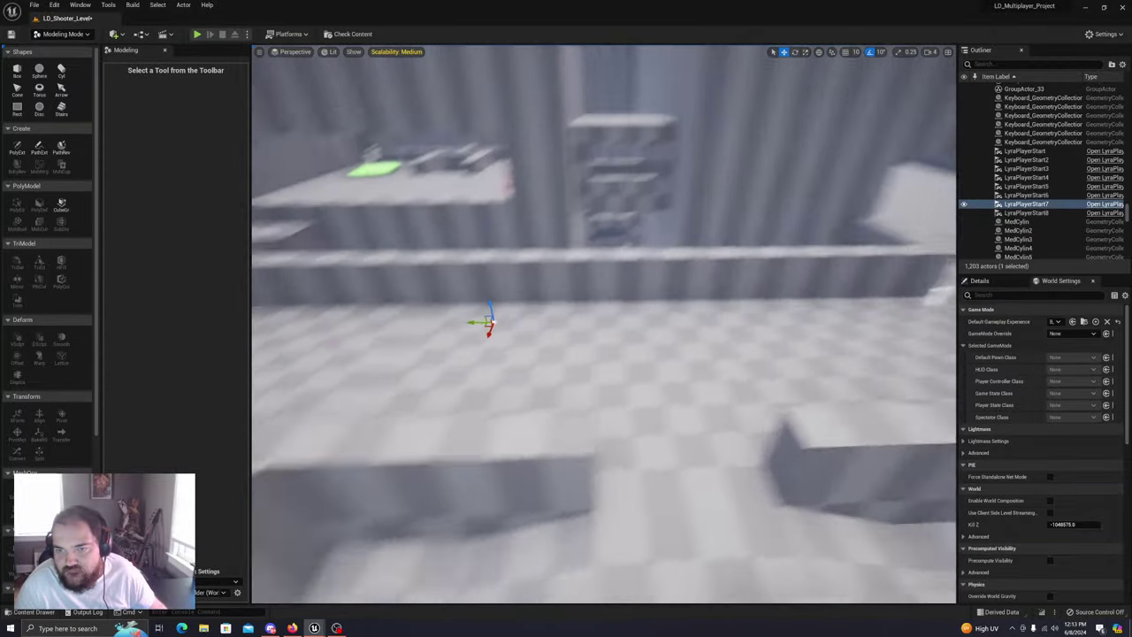
right_click_drag(624, 257, 531, 257)
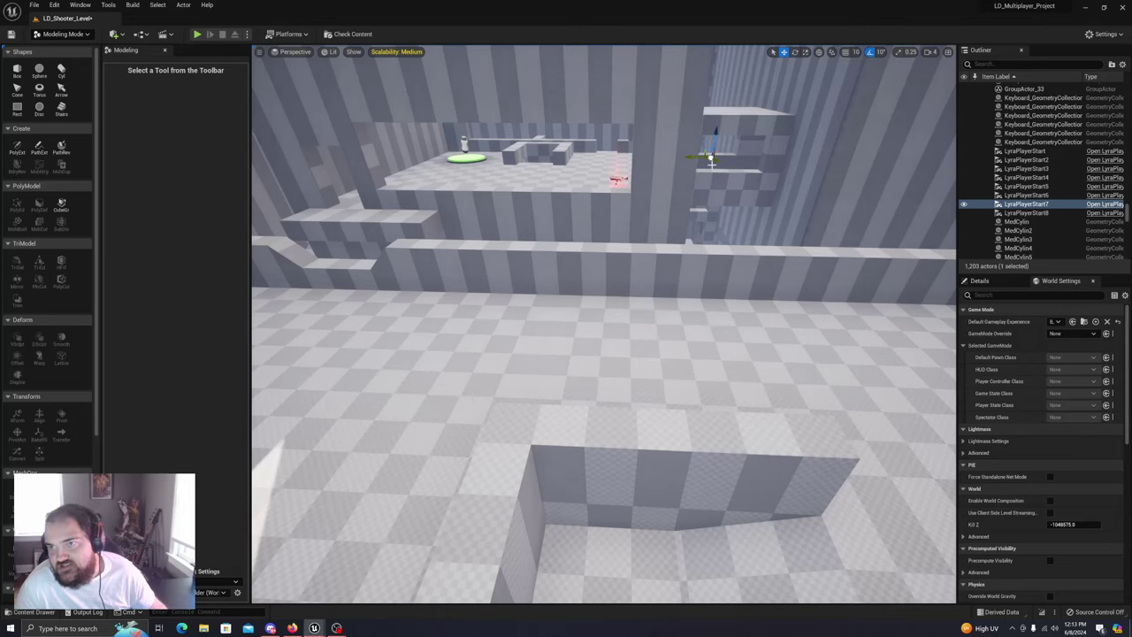
right_click_drag(711, 162, 711, 162)
right_click_drag(666, 270, 666, 270)
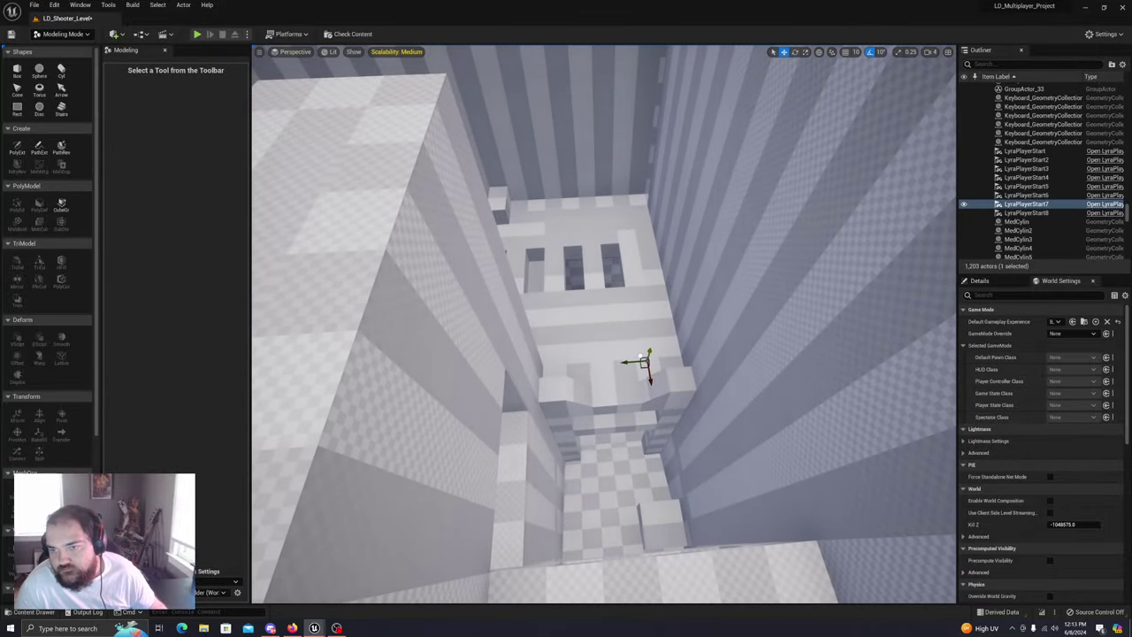
Place LyraPlayerStart7 on the striped ground beside the doorway at the foot of the checkered ramp, adjusting its height to the floor
left_click_drag(639, 389, 613, 477)
right_click_drag(612, 477, 612, 477)
right_click_drag(667, 270, 666, 270)
left_click_drag(631, 460, 599, 214)
right_click_drag(599, 214, 599, 214)
left_click_drag(460, 412, 424, 407)
right_click_drag(425, 407, 632, 259)
mouse_move(614, 269)
left_mouse_down()
mouse_move(610, 295)
mouse_move(612, 285)
left_mouse_up()
right_click_drag(612, 282, 604, 230)
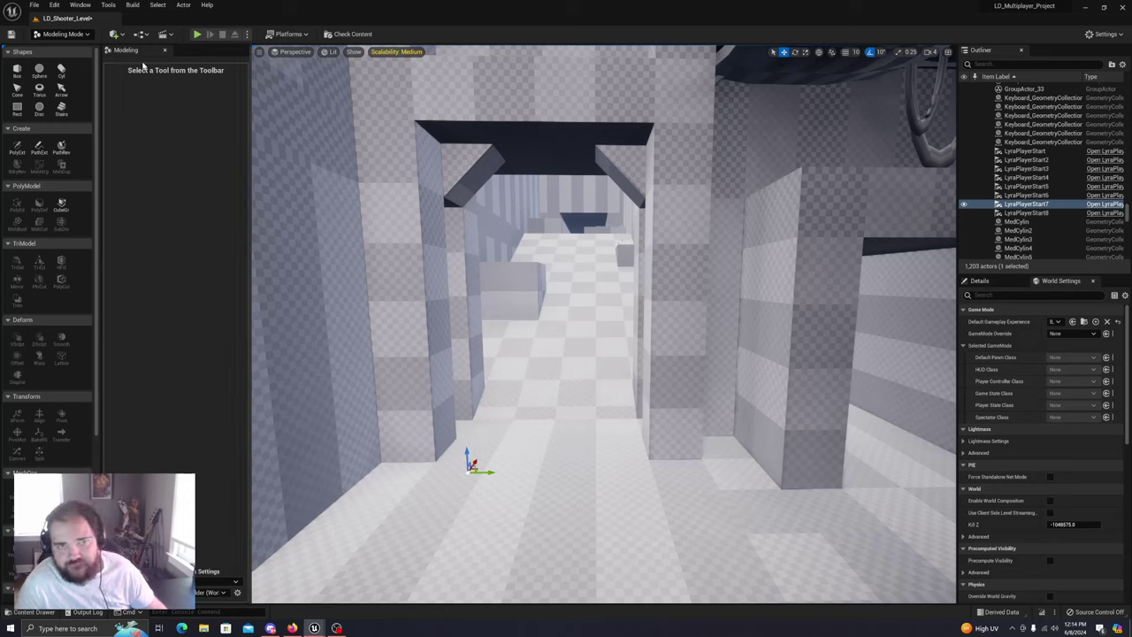
Save all unsaved changes to the level and its assets
left_click(33, 4)
mouse_move(60, 67)
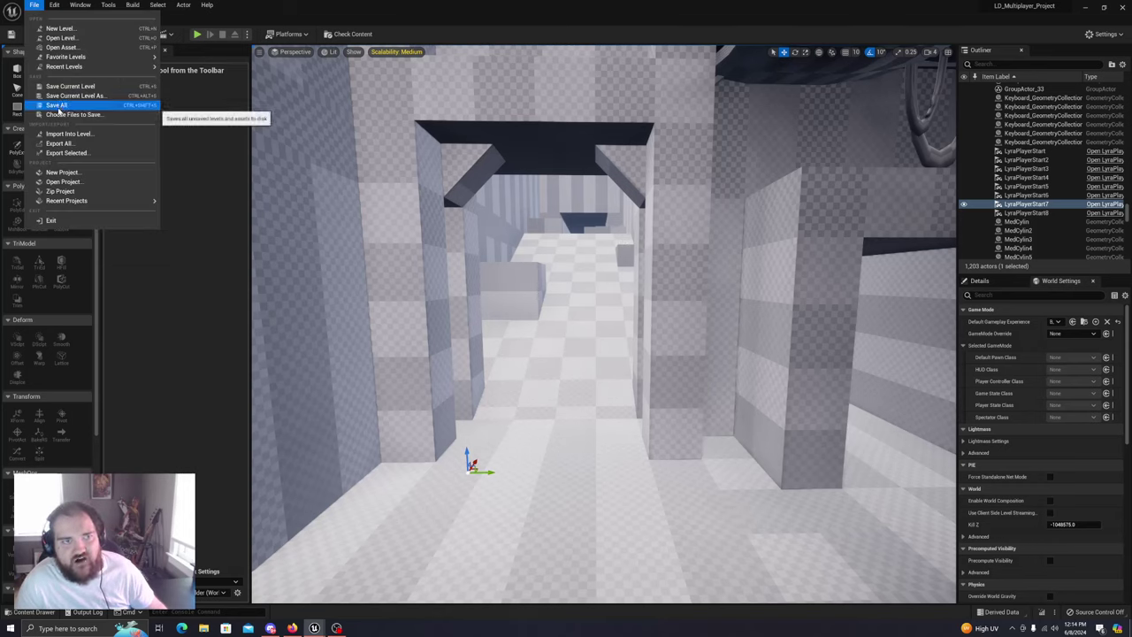
left_click(194, 70)
right_click_drag(604, 324, 673, 259)
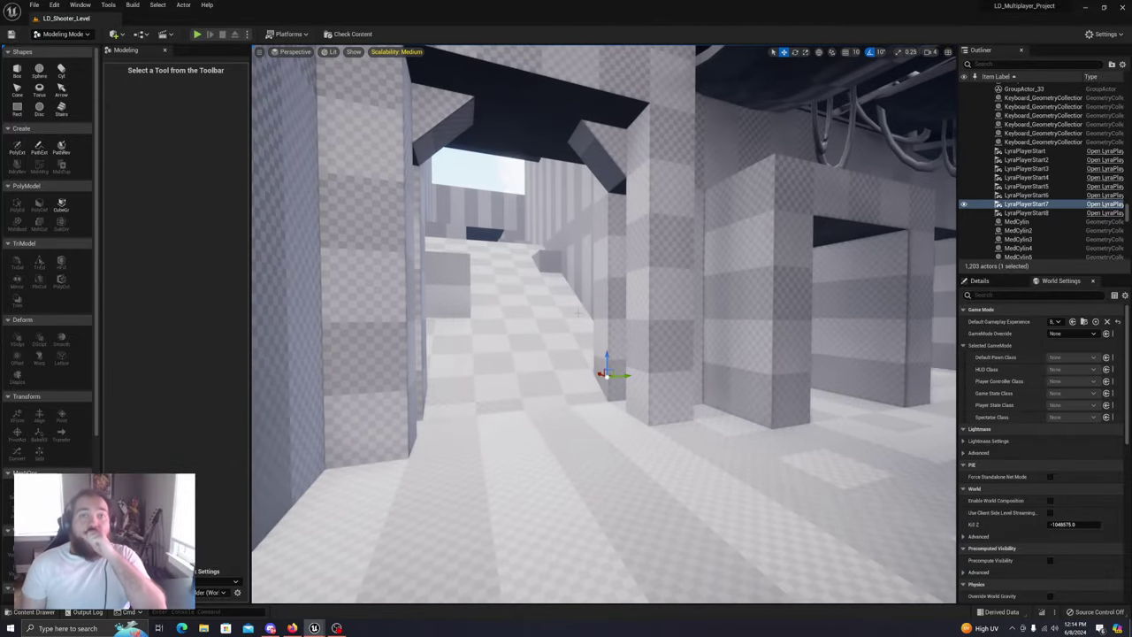
Switch the editor from Modeling to Select Mode and start a play test of the level in the viewport
left_click(62, 33)
left_click(53, 50)
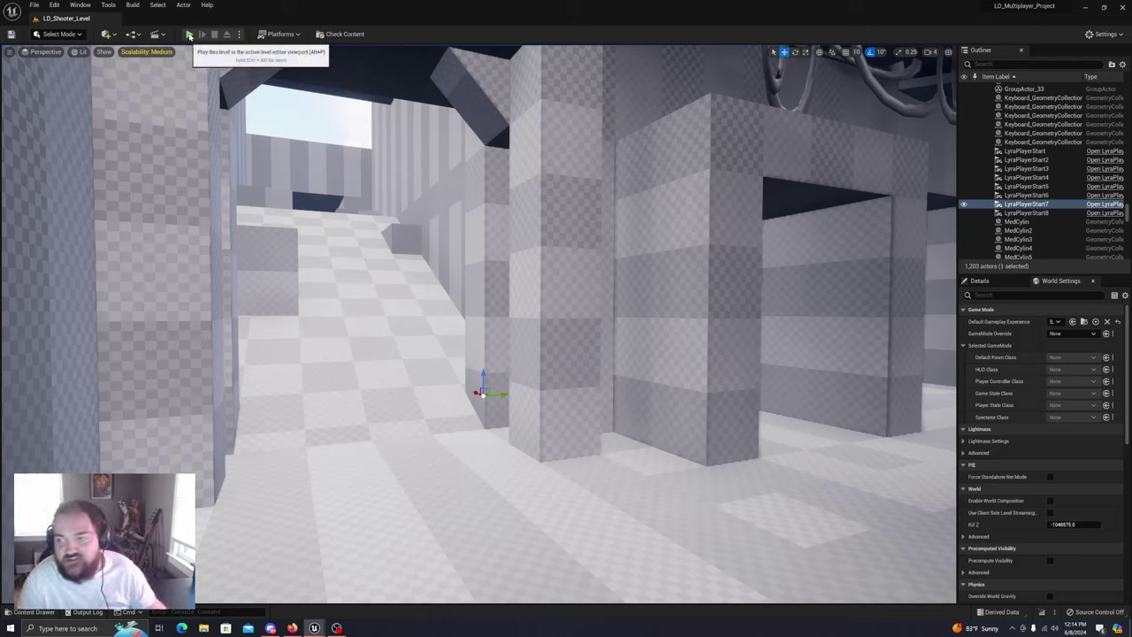
key("alt+p")
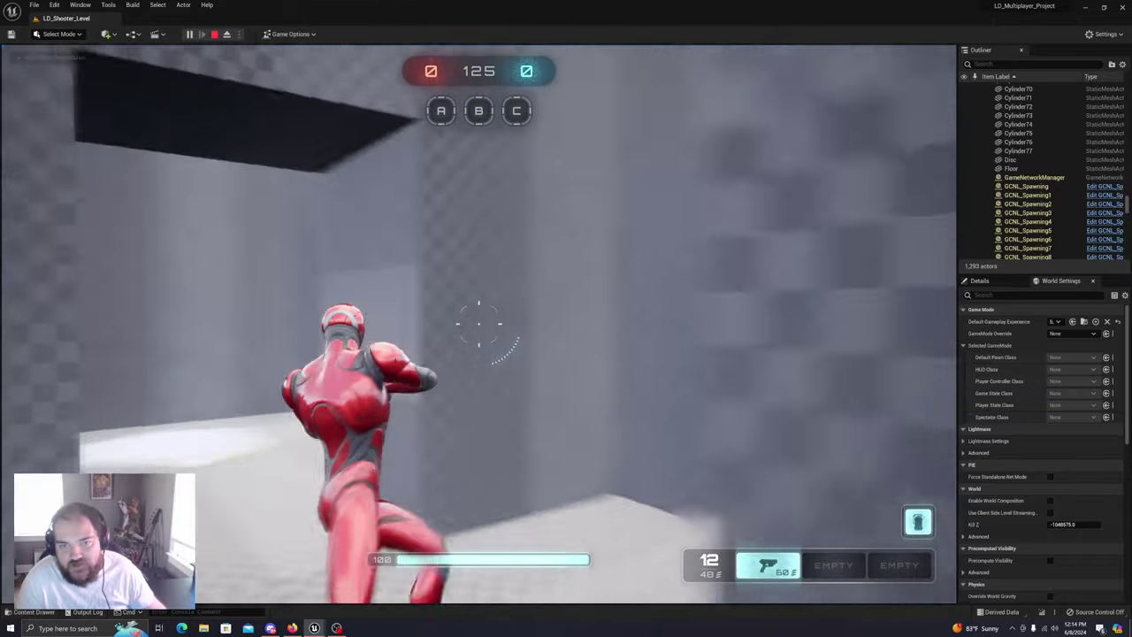
Playtest the level from the first spawn through the pink-lit rooms into the red-booth area, shooting at the blue enemies
key("w")
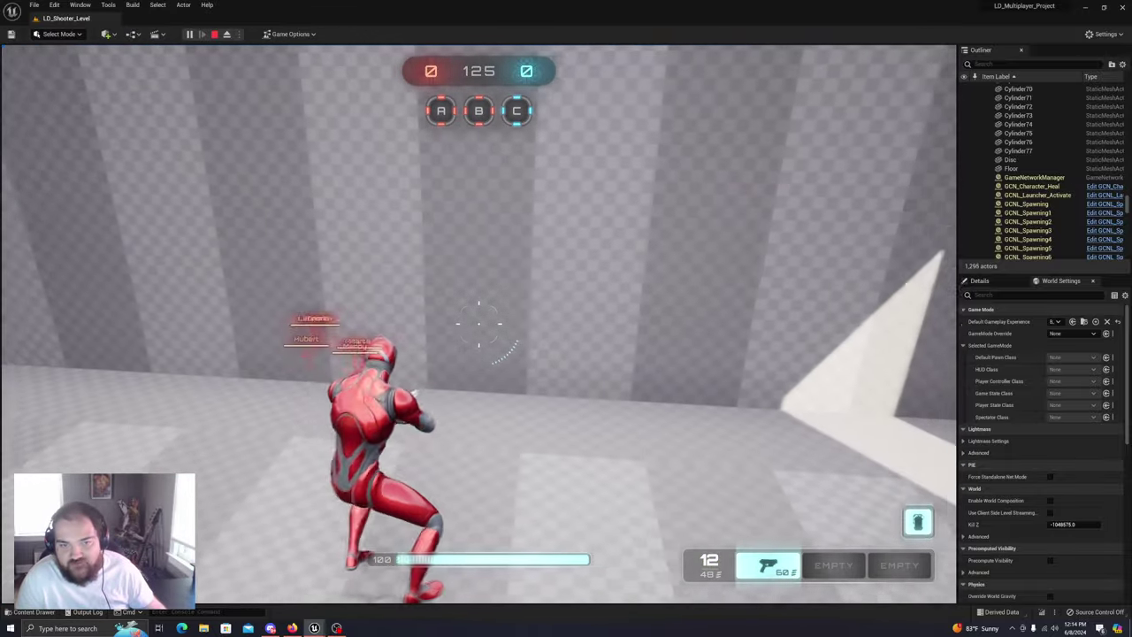
key("w")
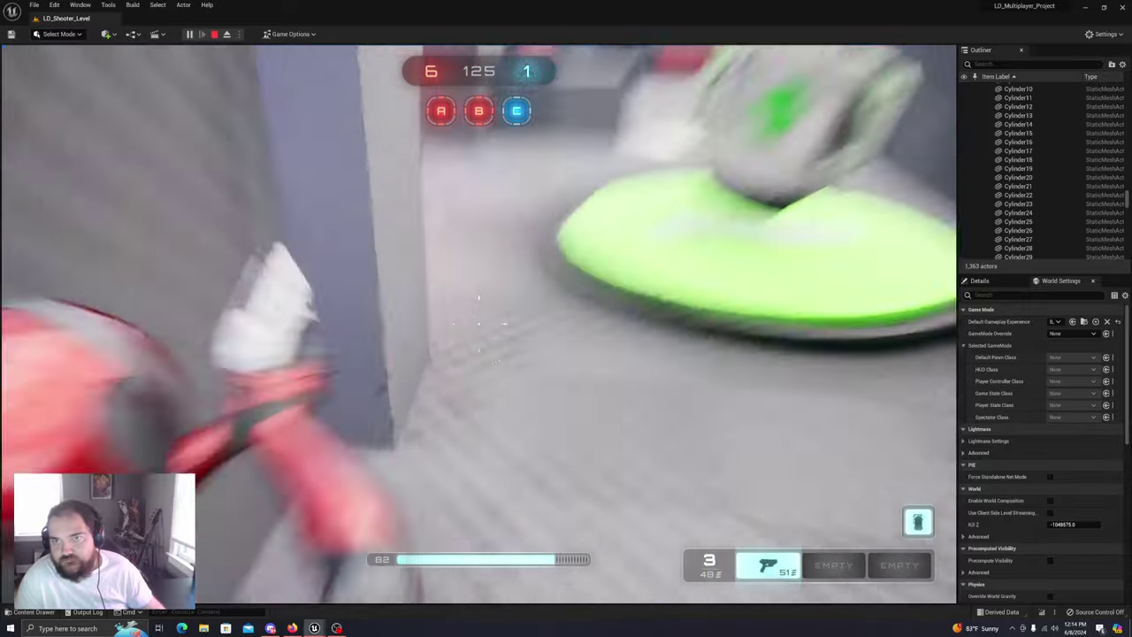
key("w")
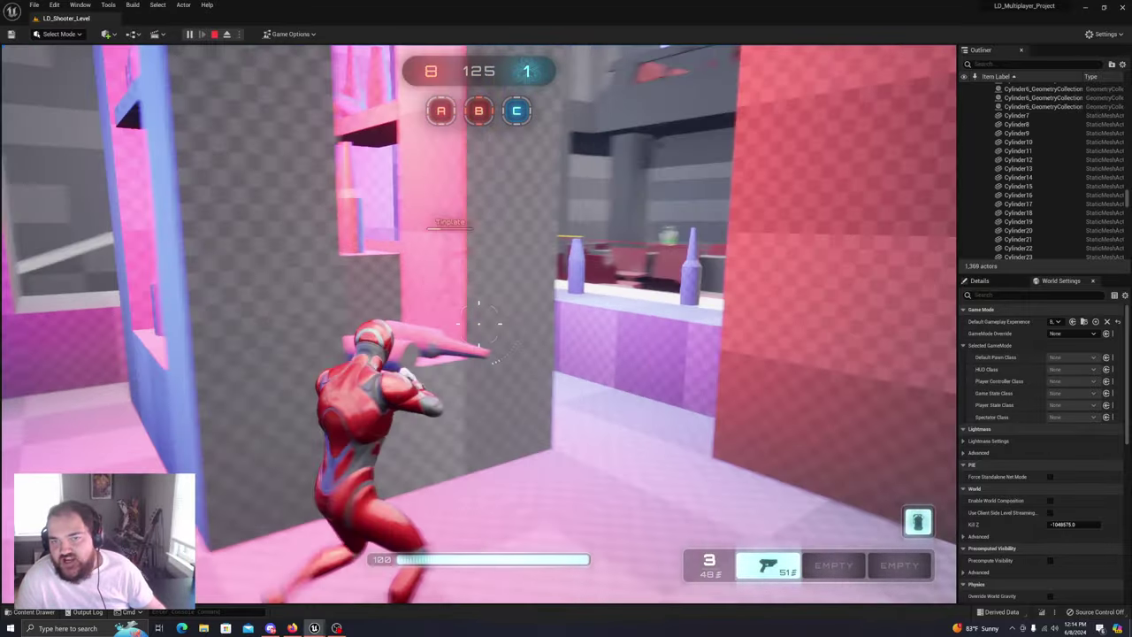
key("d")
left_click(479, 323)
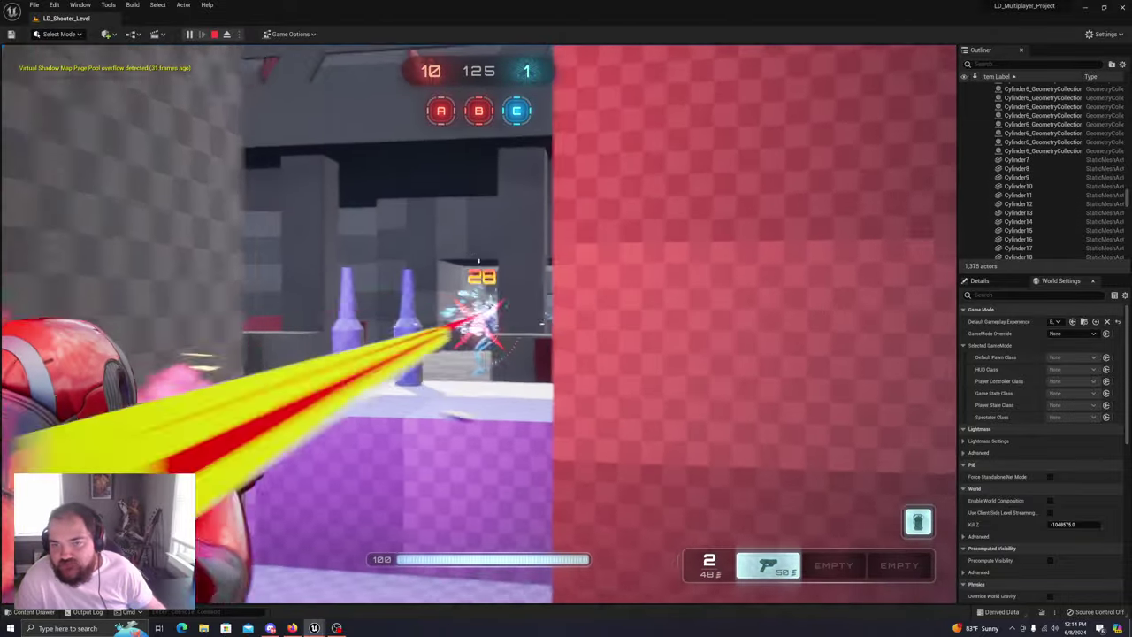
key("a")
key("d")
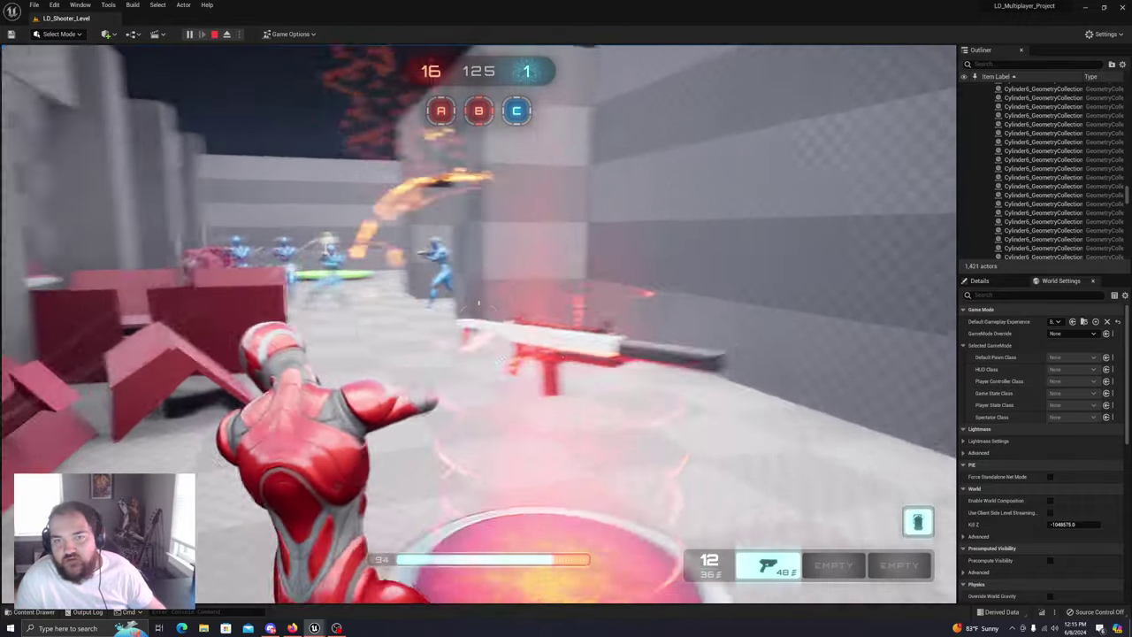
key("w")
key("a")
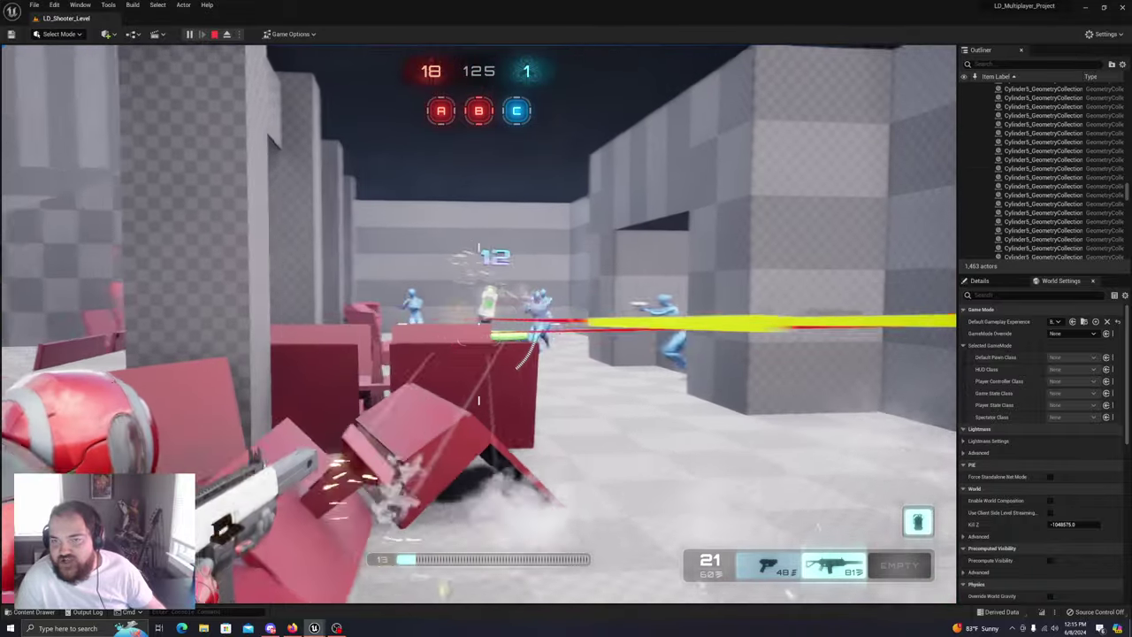
left_click(479, 324)
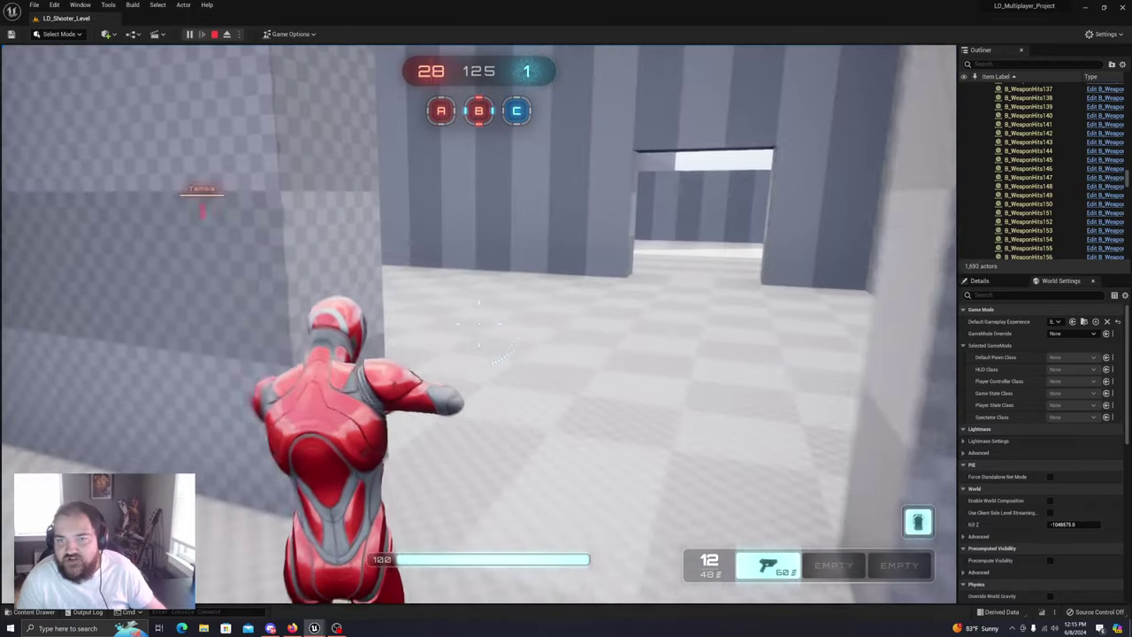
Playtest from the respawn spot through the corridors and past the slatted fence to the red-booth hall, and stop the play session
key("w")
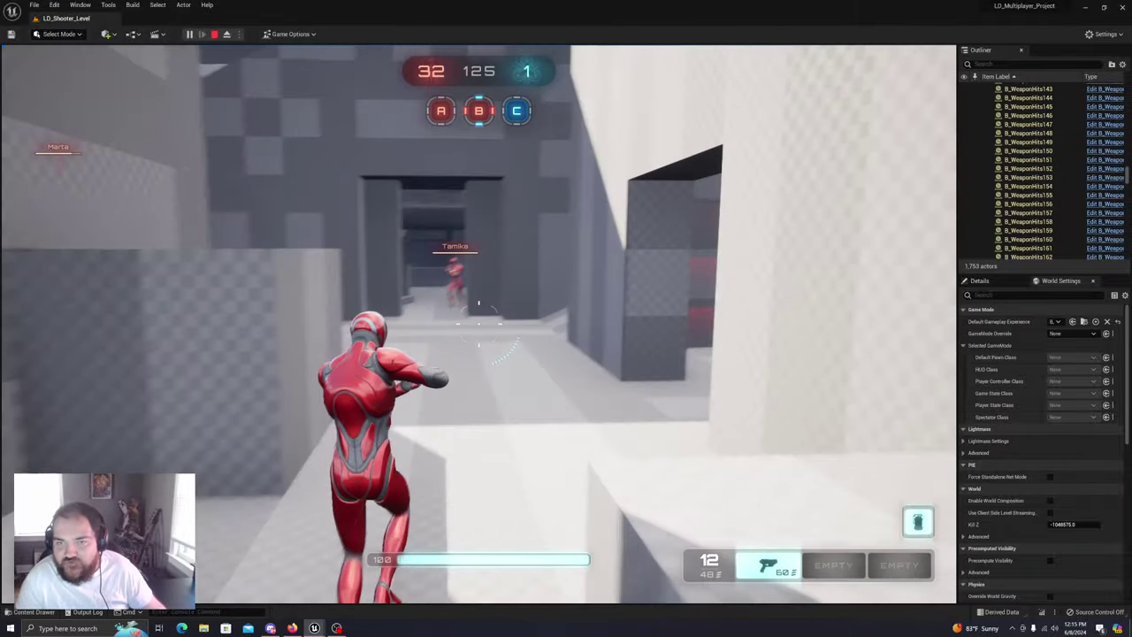
key("w")
key("w")
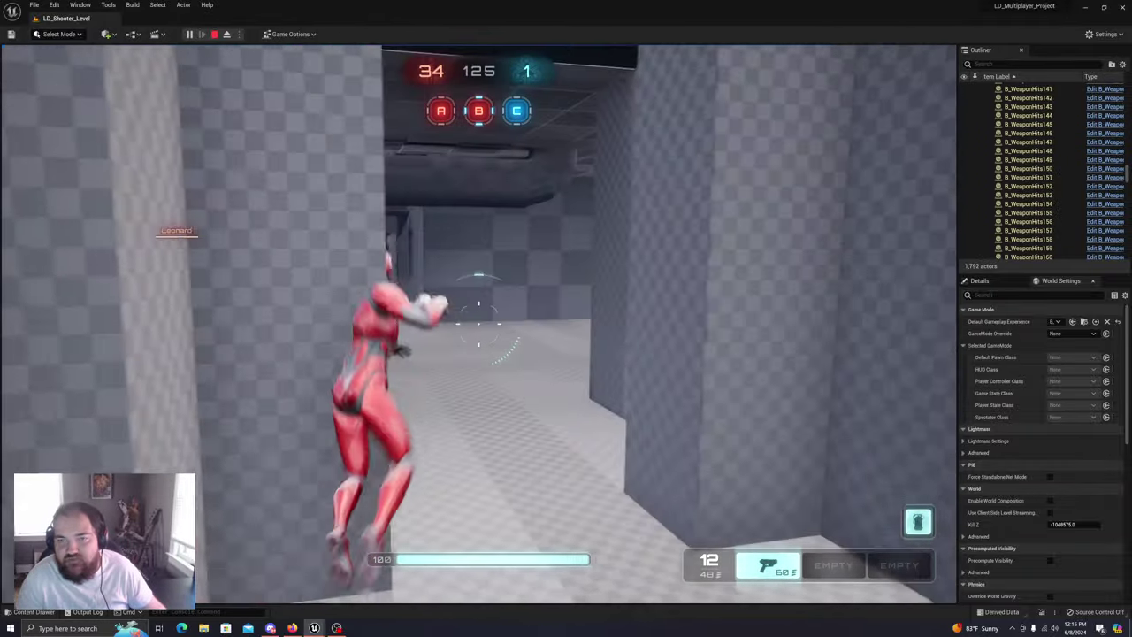
key("w")
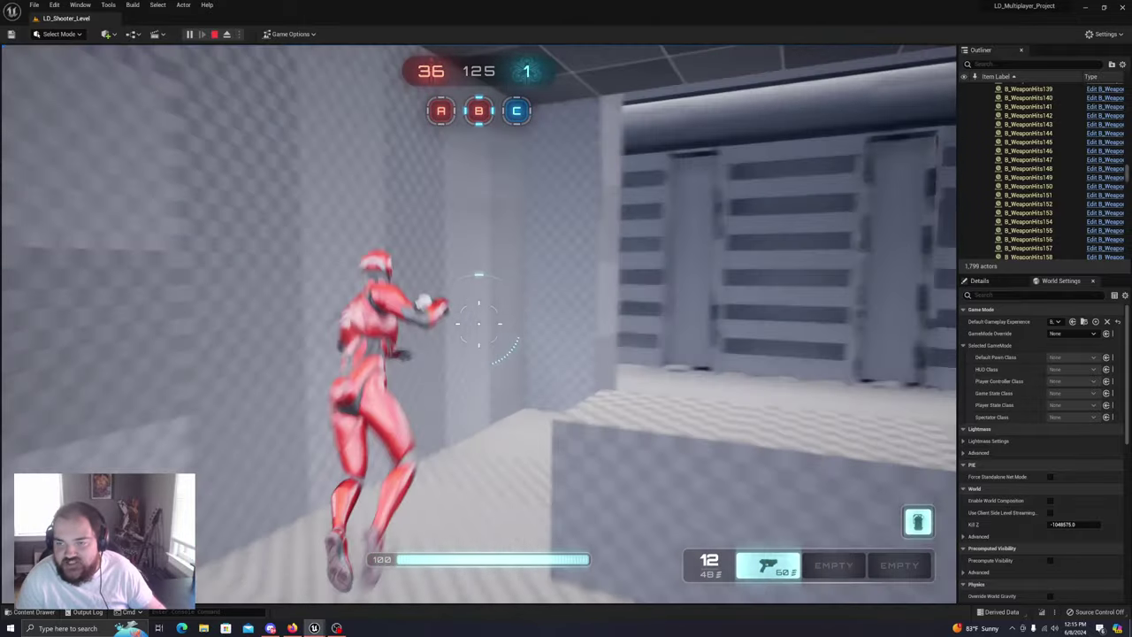
key("w")
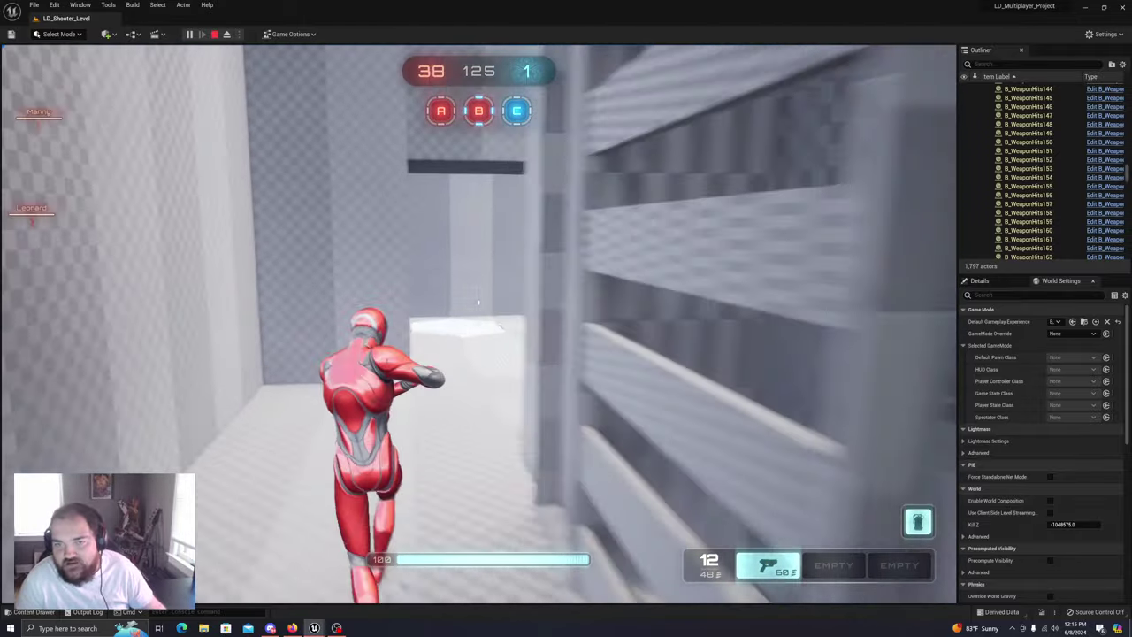
key("w")
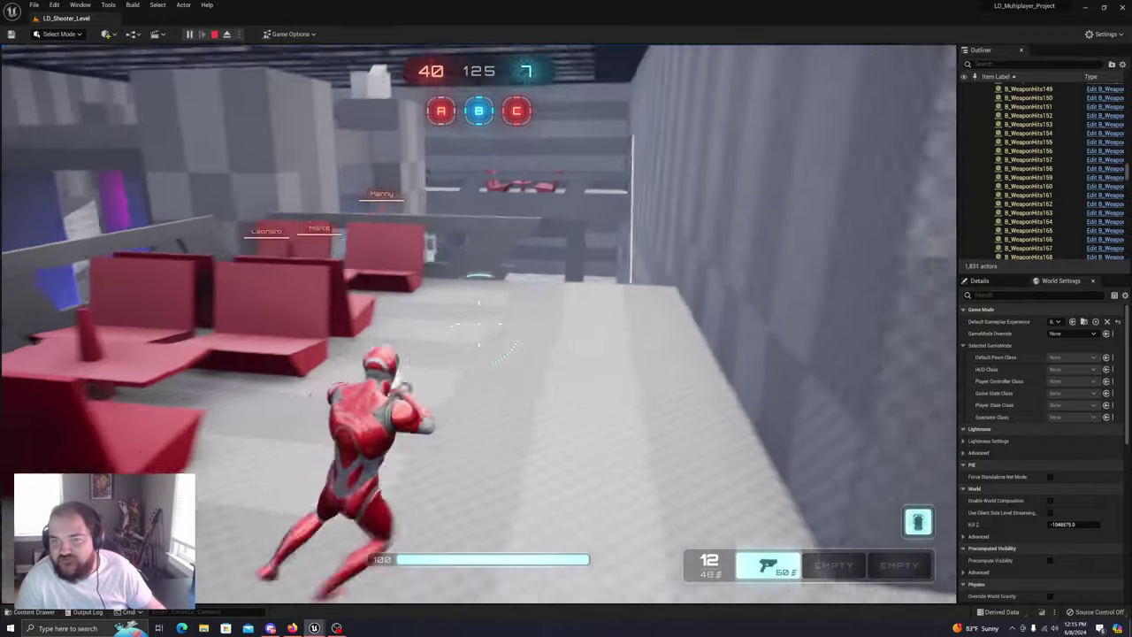
key("w")
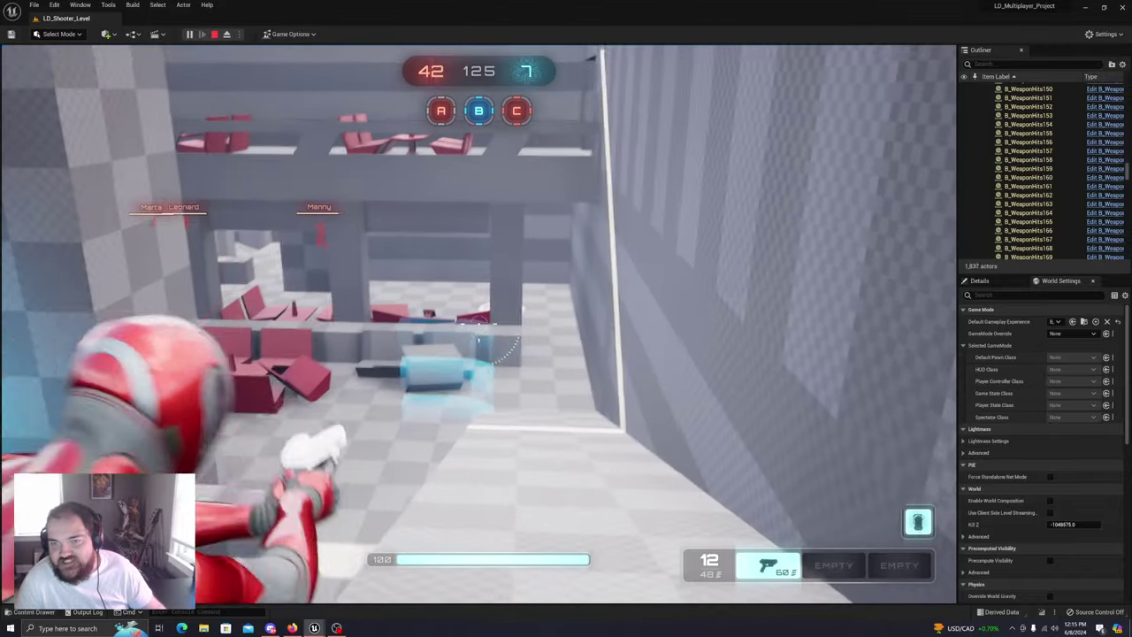
key("w")
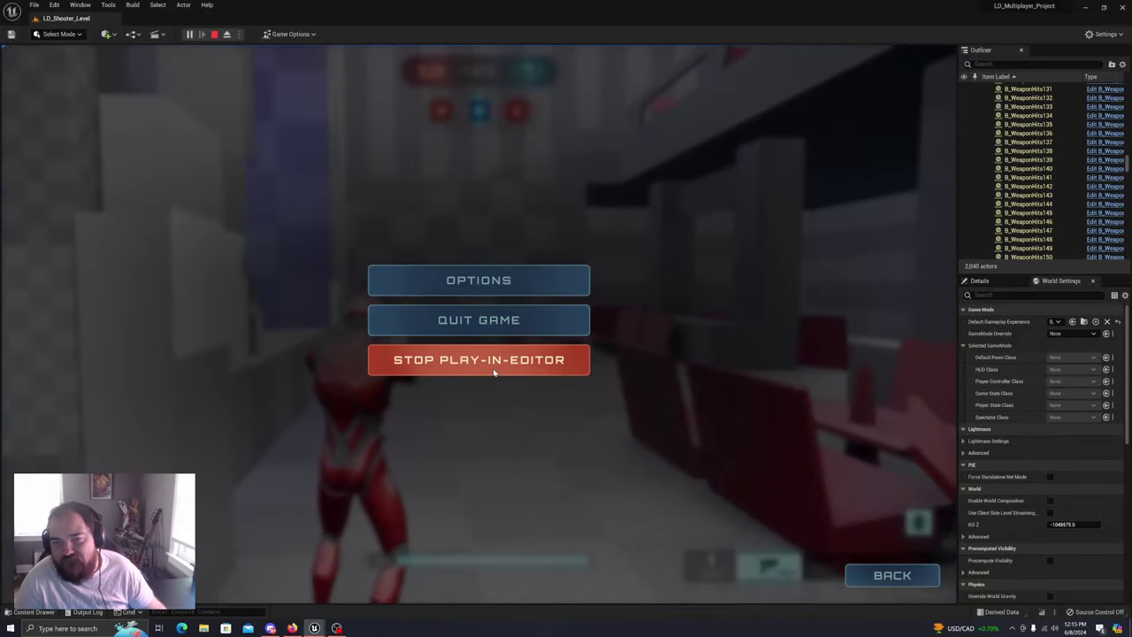
left_click(573, 354)
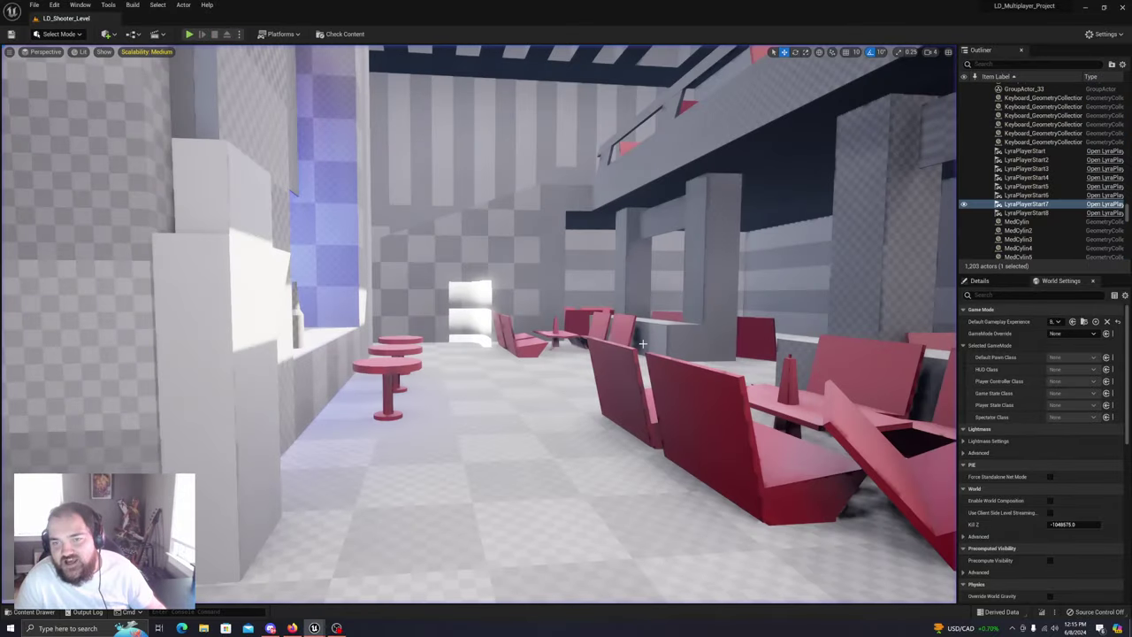
Inspect where LyraPlayerStart, LyraPlayerStart2 and LyraPlayerStart3 sit relative to the surrounding buildings and walls
left_click(1036, 152)
right_click_drag(629, 364, 699, 367)
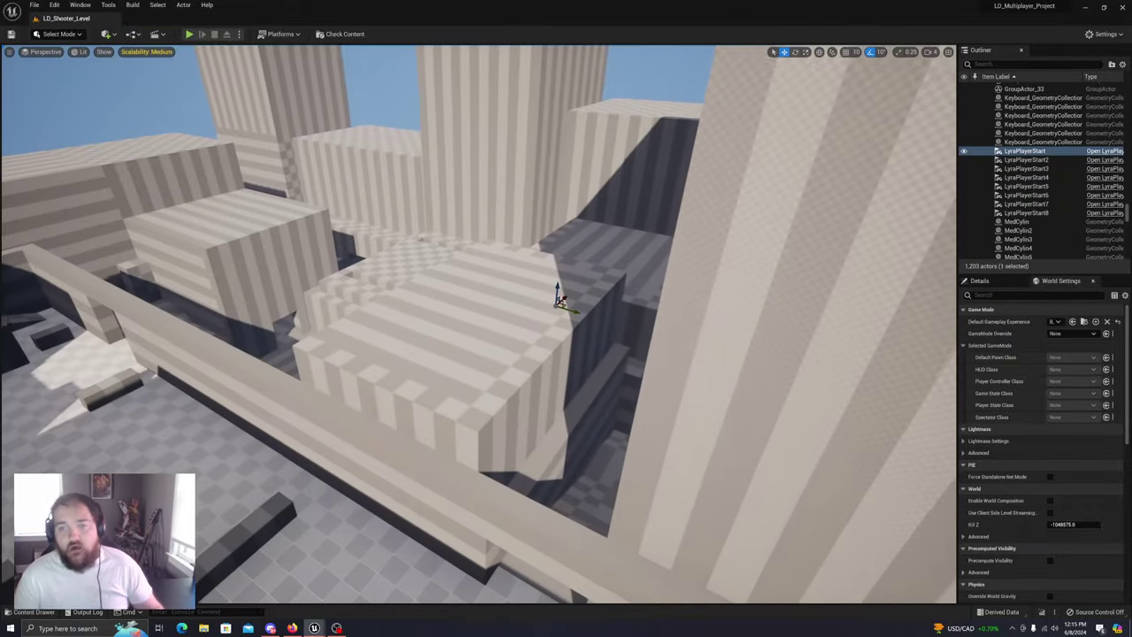
key("w")
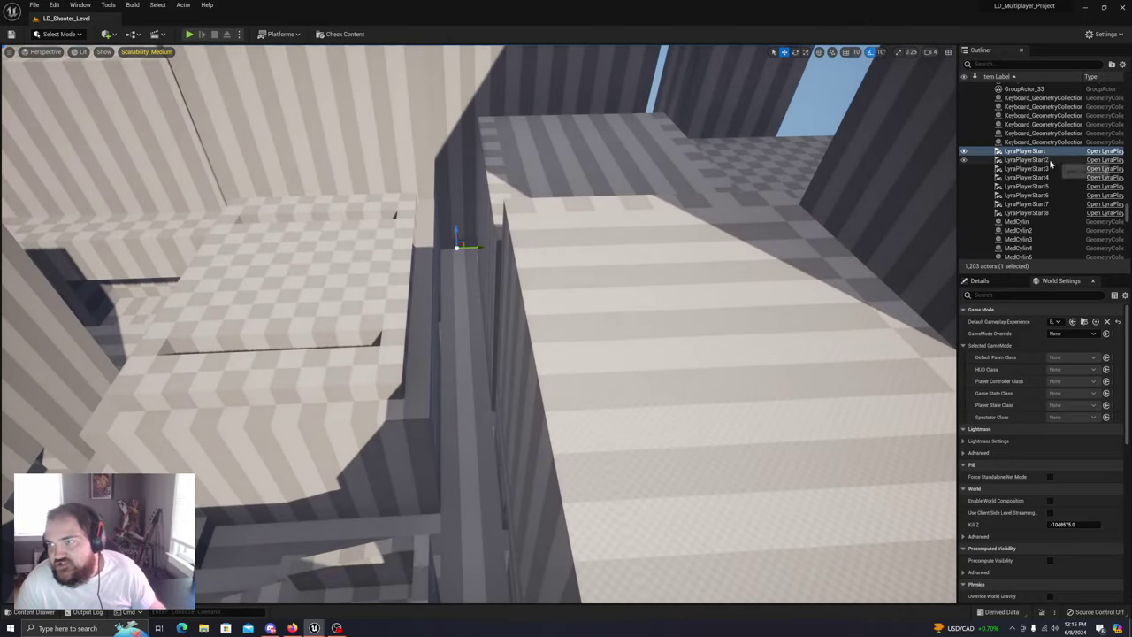
double_click(1024, 160)
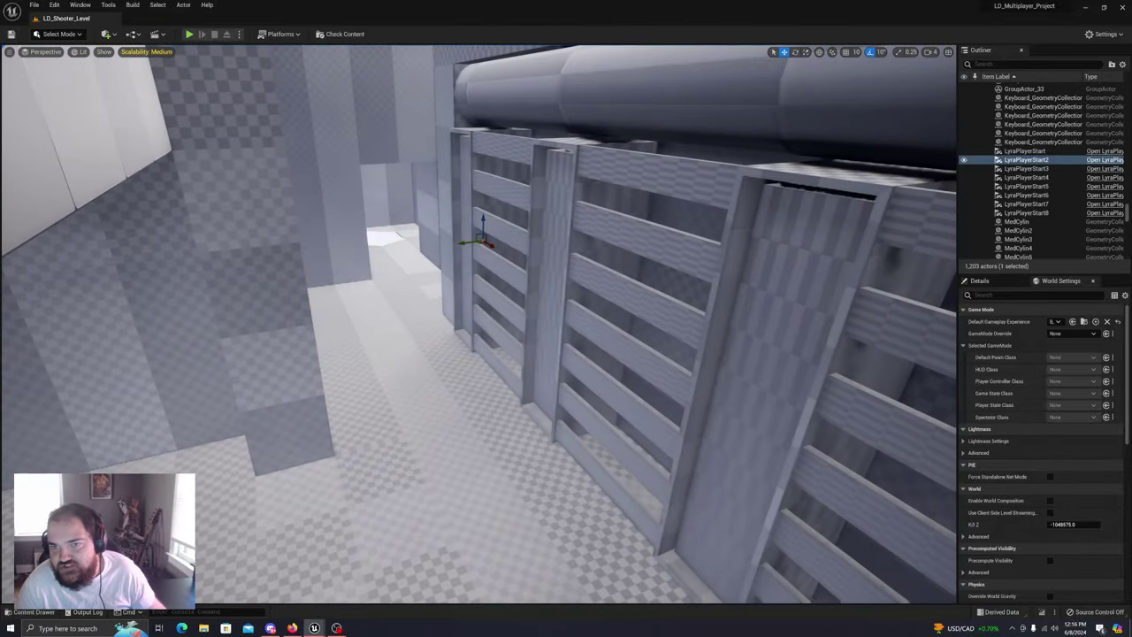
left_click(1026, 168)
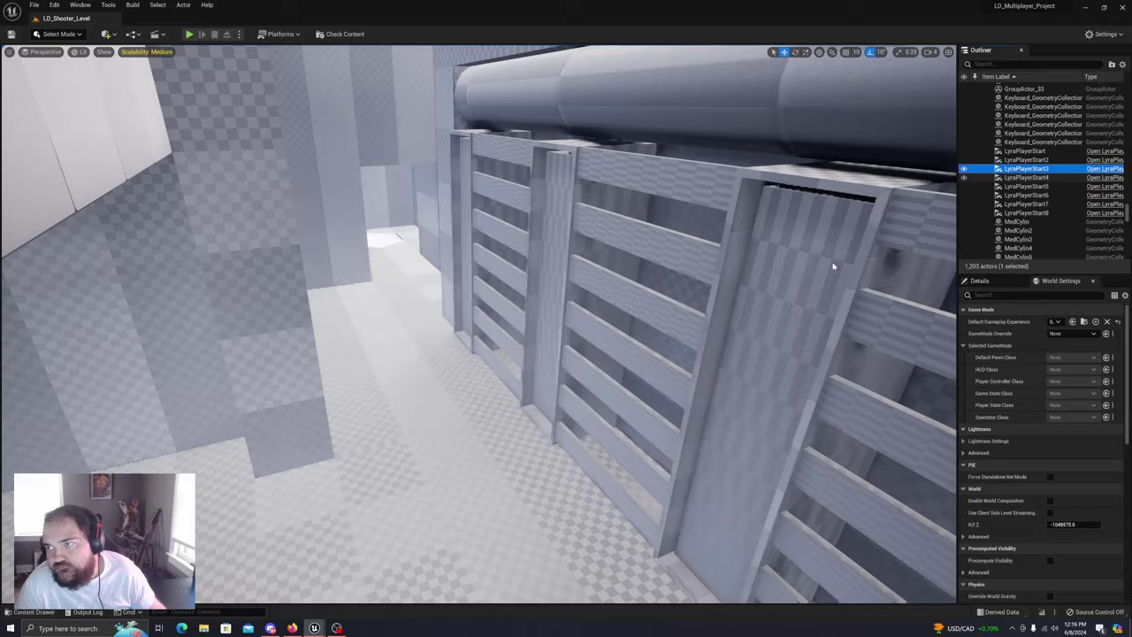
right_click_drag(832, 266, 836, 267)
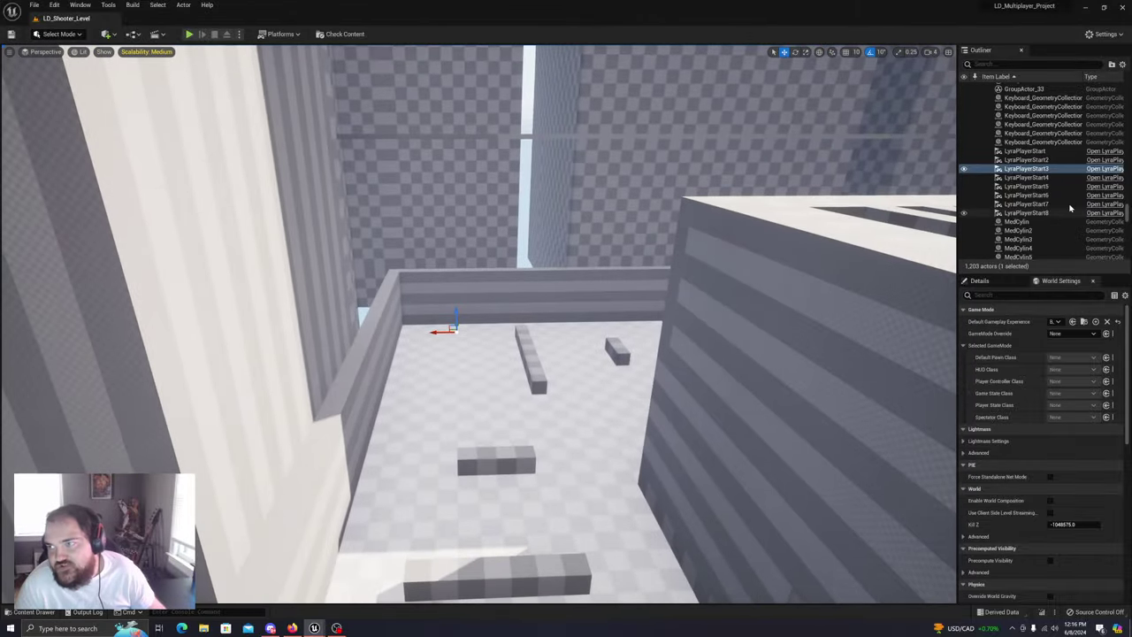
Check LyraPlayerStart2's position near the checkered ramp and compare it with LyraPlayerStart5's location
left_click(1031, 161)
right_click_drag(831, 239, 921, 239)
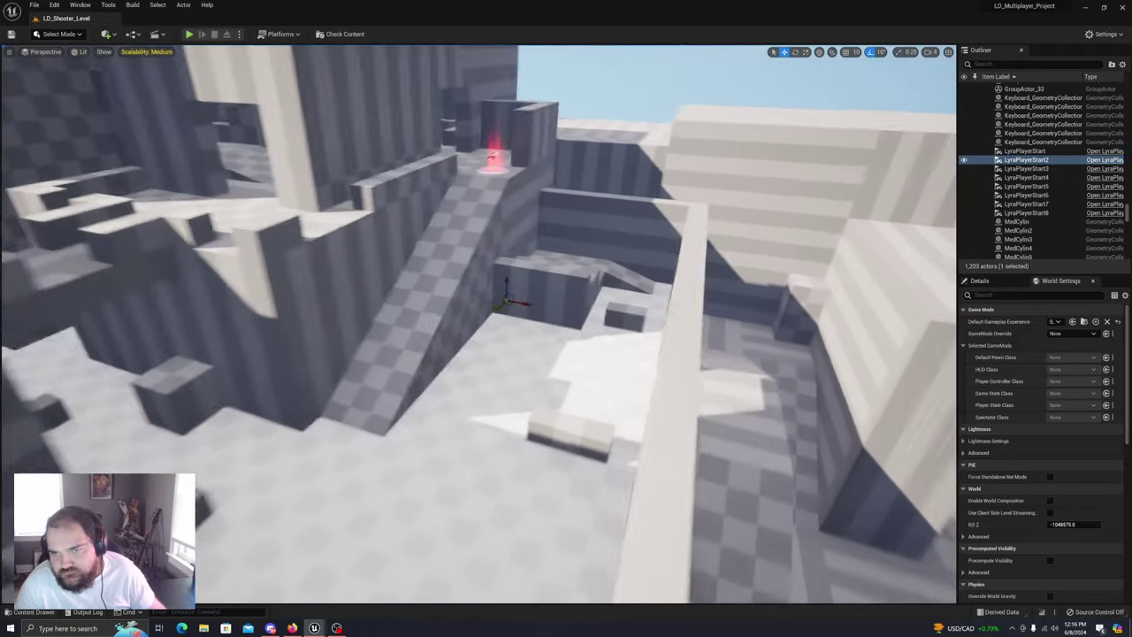
right_click_drag(831, 239, 708, 248)
left_click(1026, 186)
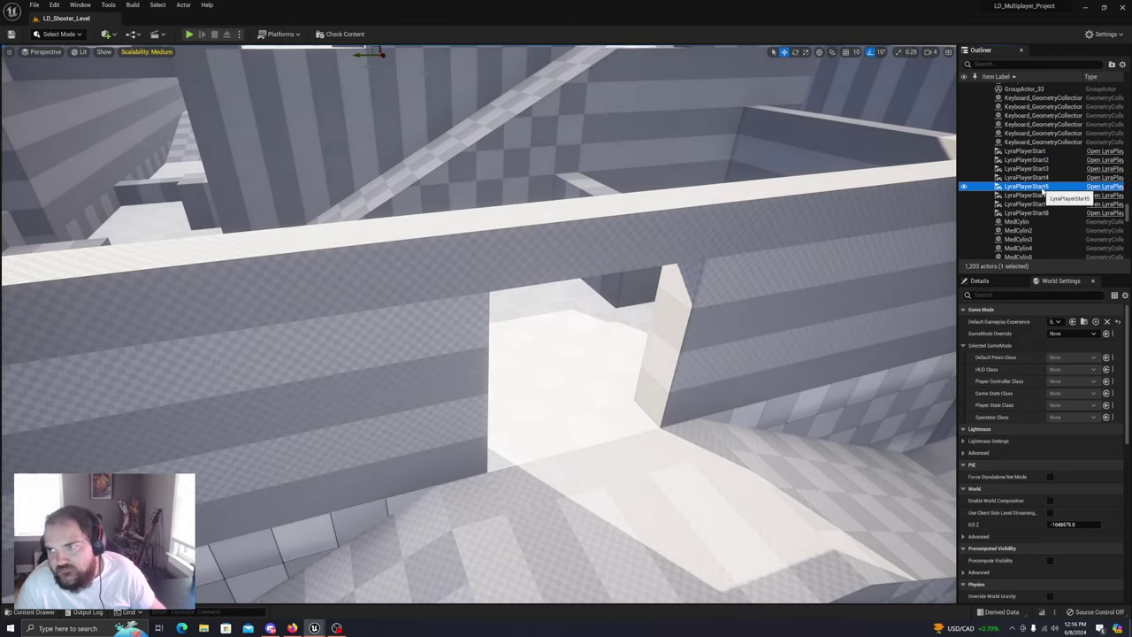
double_click(1026, 185)
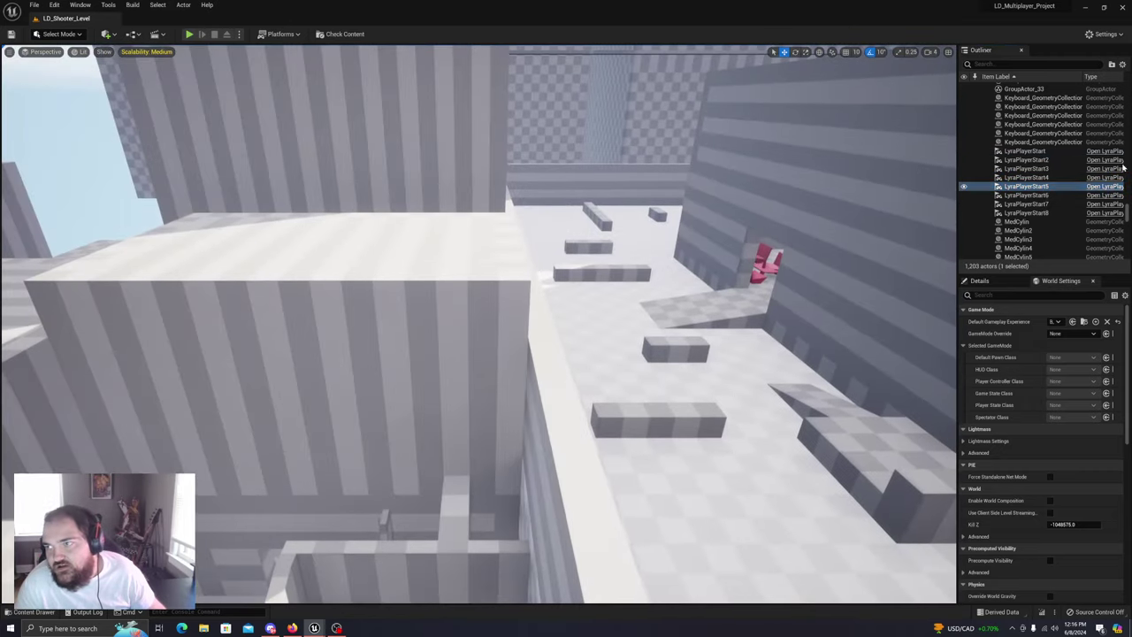
Compare the positions of LyraPlayerStart, LyraPlayerStart2 and LyraPlayerStart3 again by focusing on each in turn
left_click(1059, 153)
double_click(1059, 153)
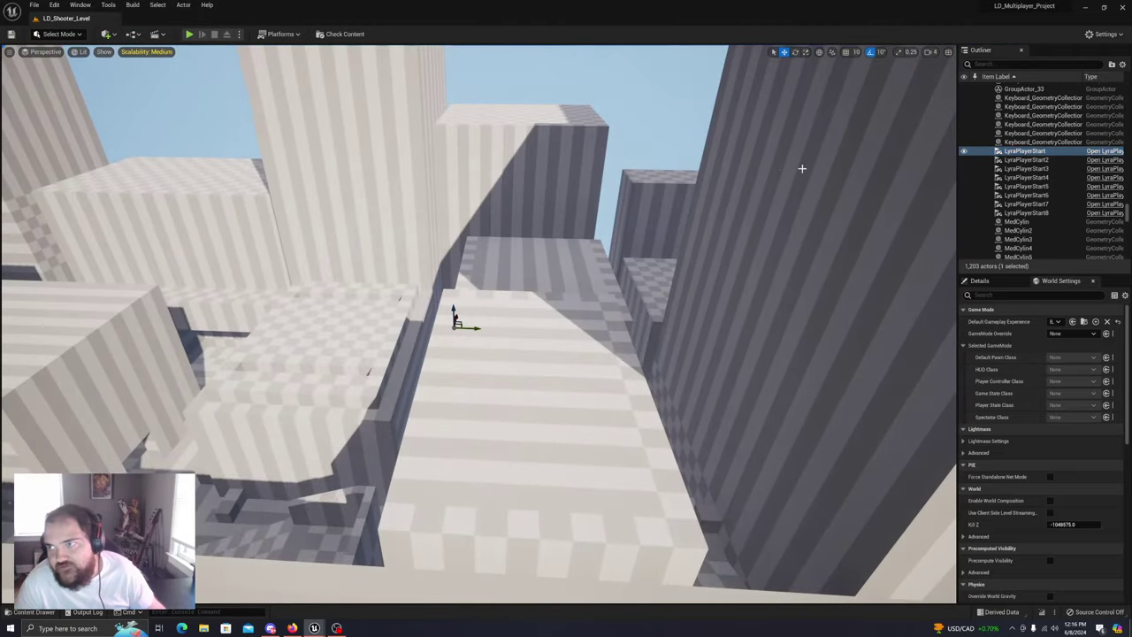
left_click(1026, 159)
double_click(1027, 160)
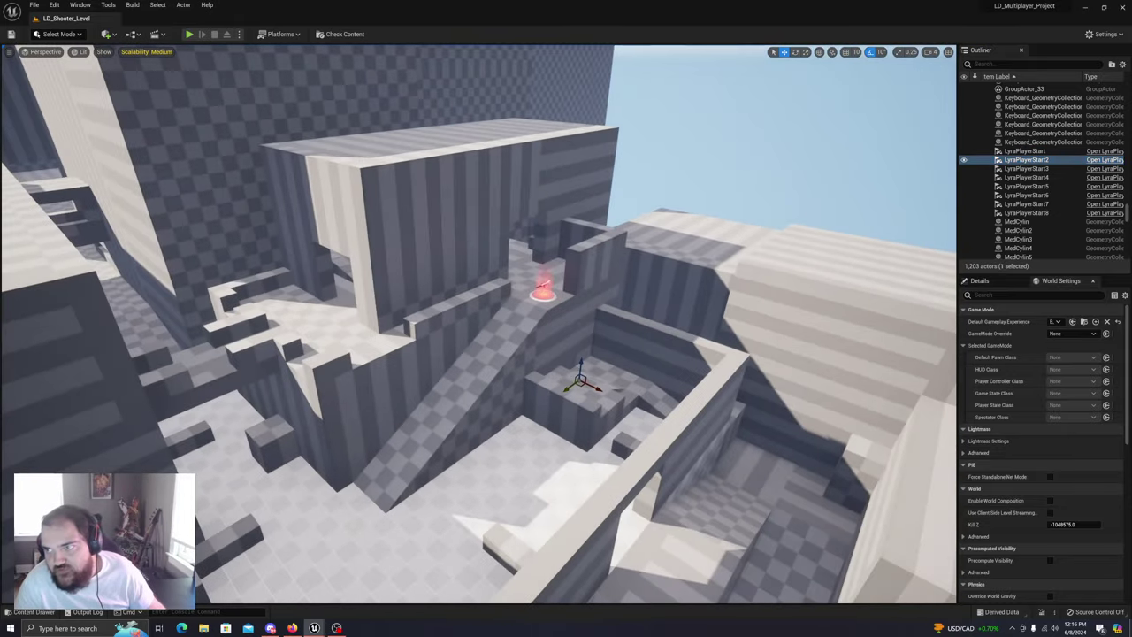
left_click(1031, 168)
double_click(1031, 170)
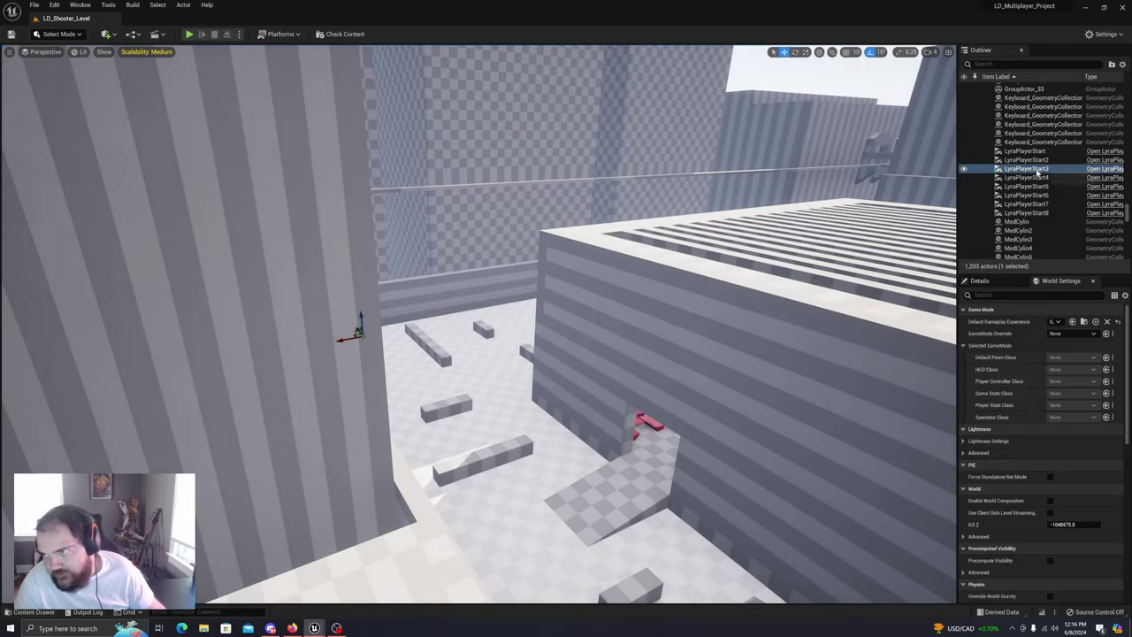
Move LyraPlayerStart4 off the striped ledge beside the green health pad onto the checkered floor against the back wall of the walled area
double_click(1031, 177)
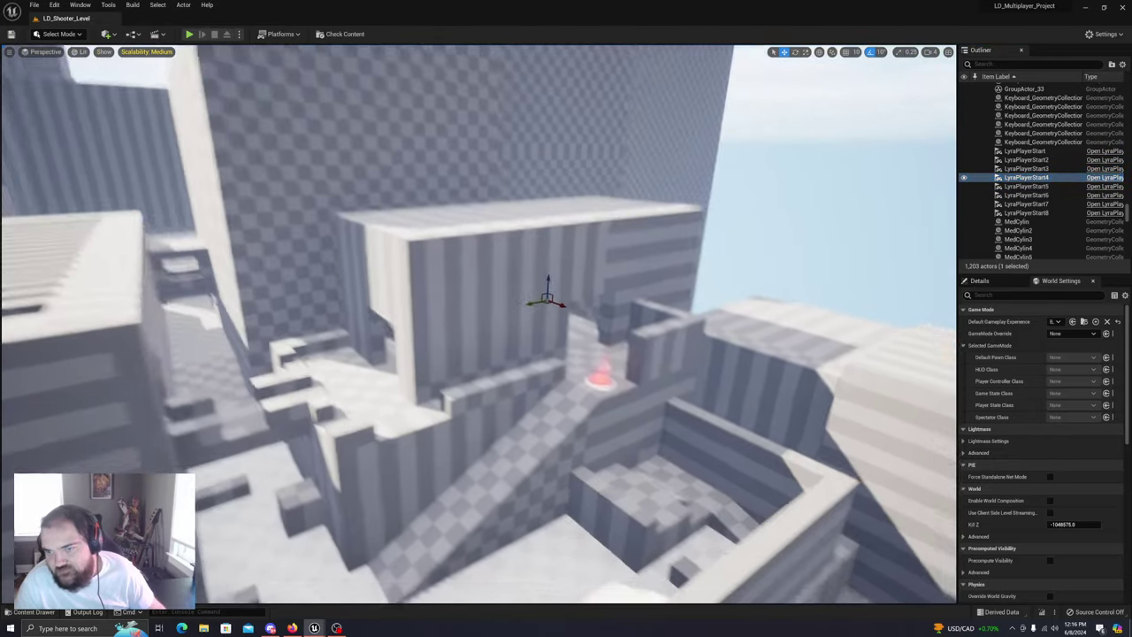
mouse_move(696, 215)
right_mouse_down()
mouse_move(620, 283)
mouse_move(696, 215)
right_mouse_up()
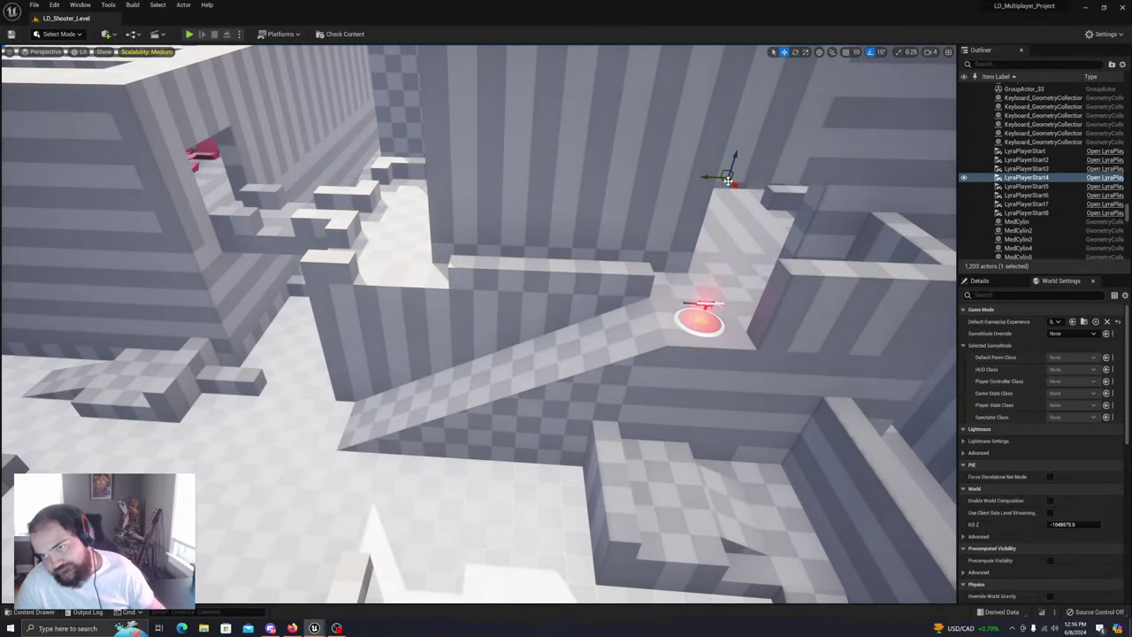
key("f")
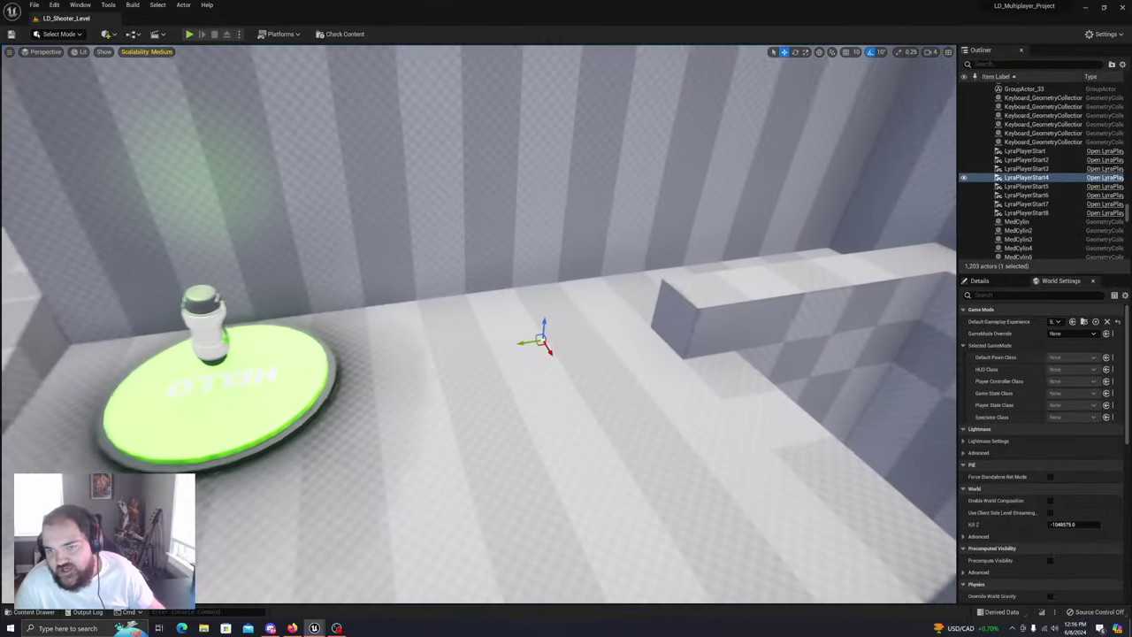
mouse_move(697, 215)
right_mouse_down()
mouse_move(597, 221)
mouse_move(686, 215)
right_mouse_up()
key("f")
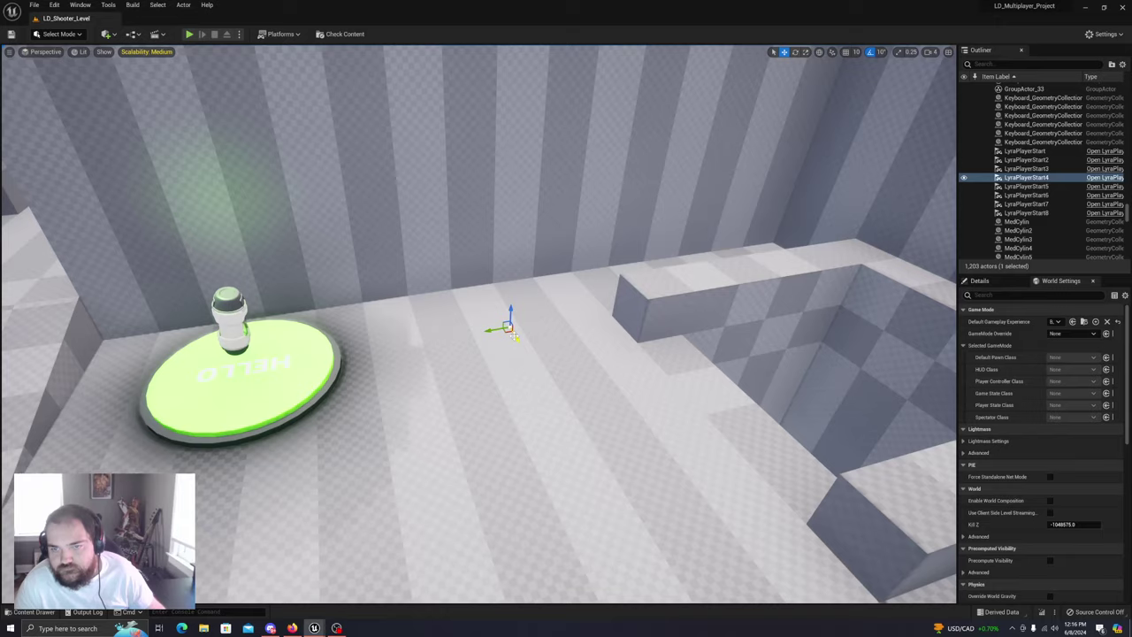
right_click_drag(410, 204, 433, 288)
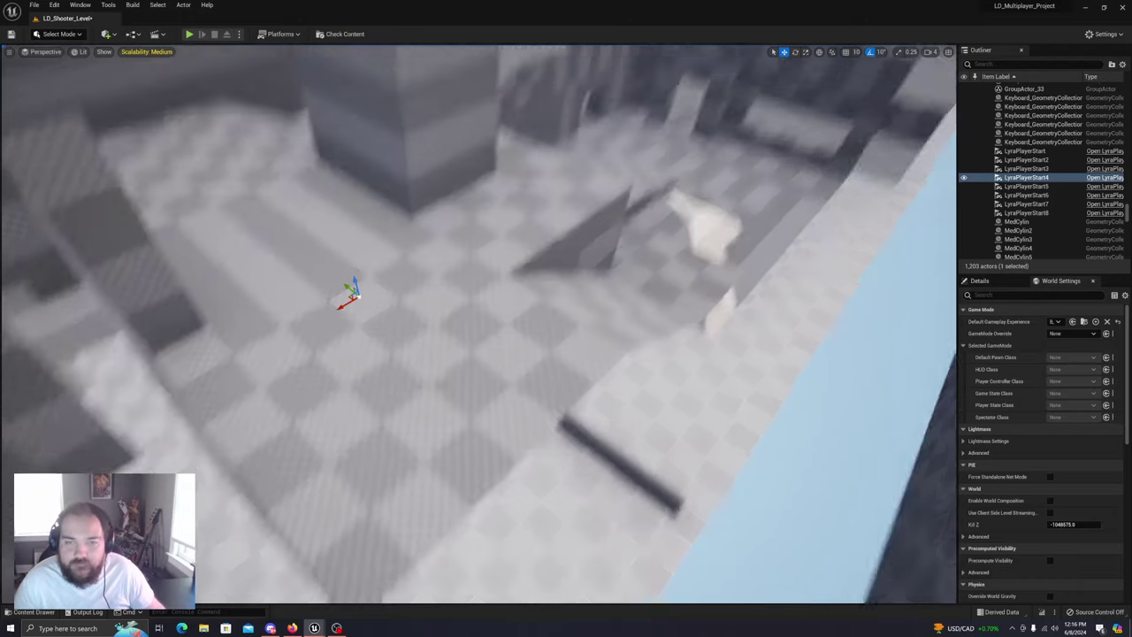
right_click_drag(434, 287, 340, 266)
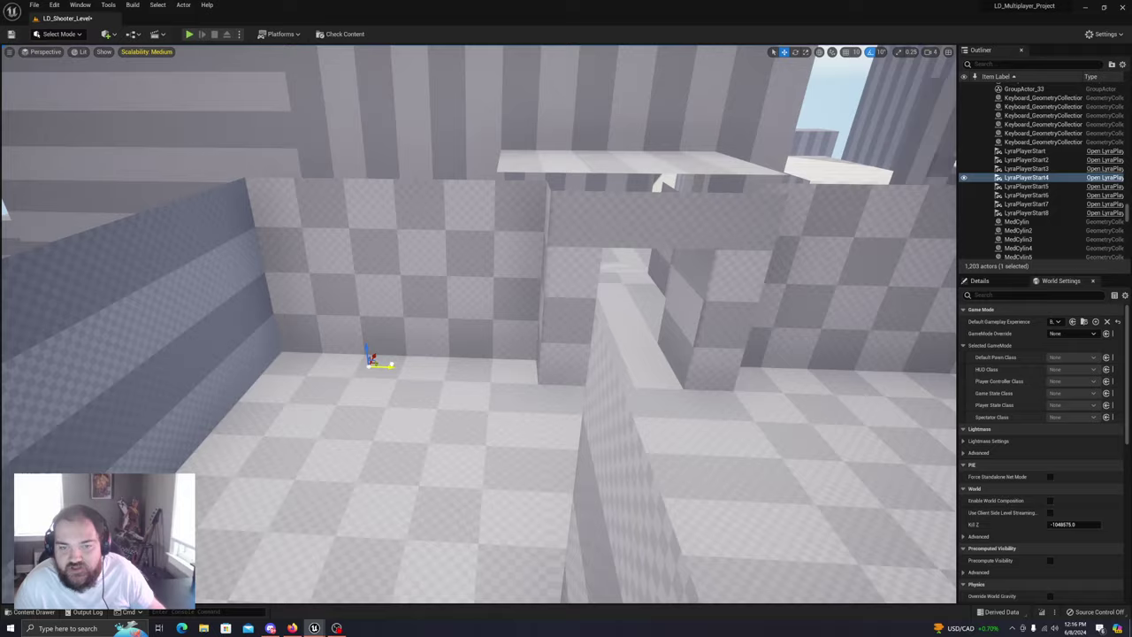
right_click_drag(452, 351, 498, 309)
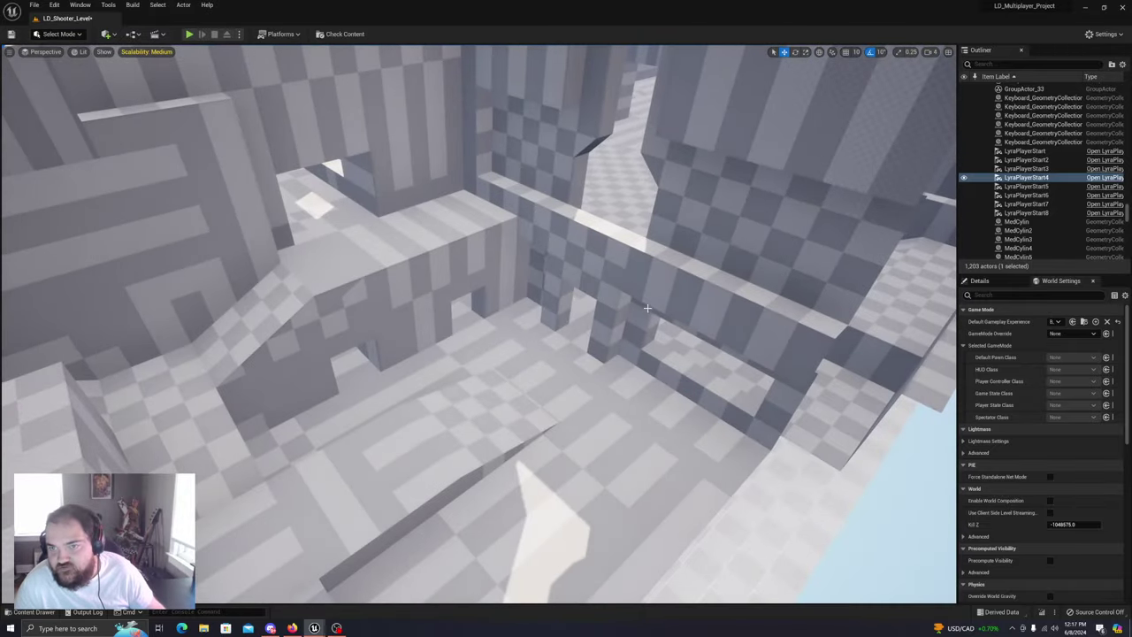
Check LyraPlayerStart4's spot on the checkered floor and focus on LyraPlayerStart5 to inspect its position in the open checkered lane
right_click_drag(647, 308, 514, 345)
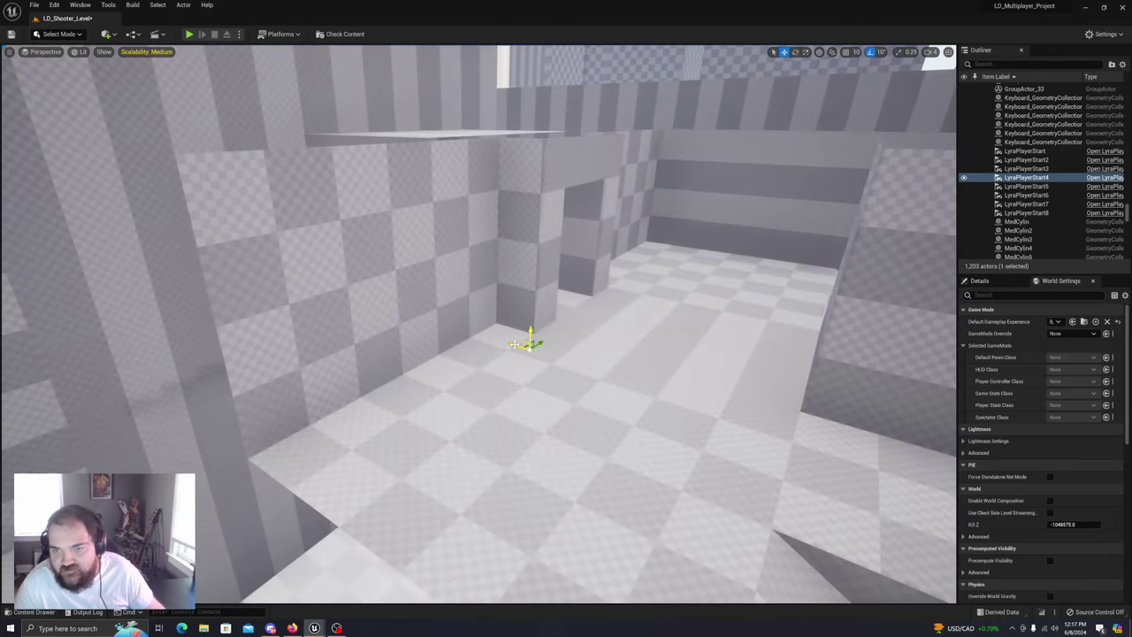
double_click(1024, 187)
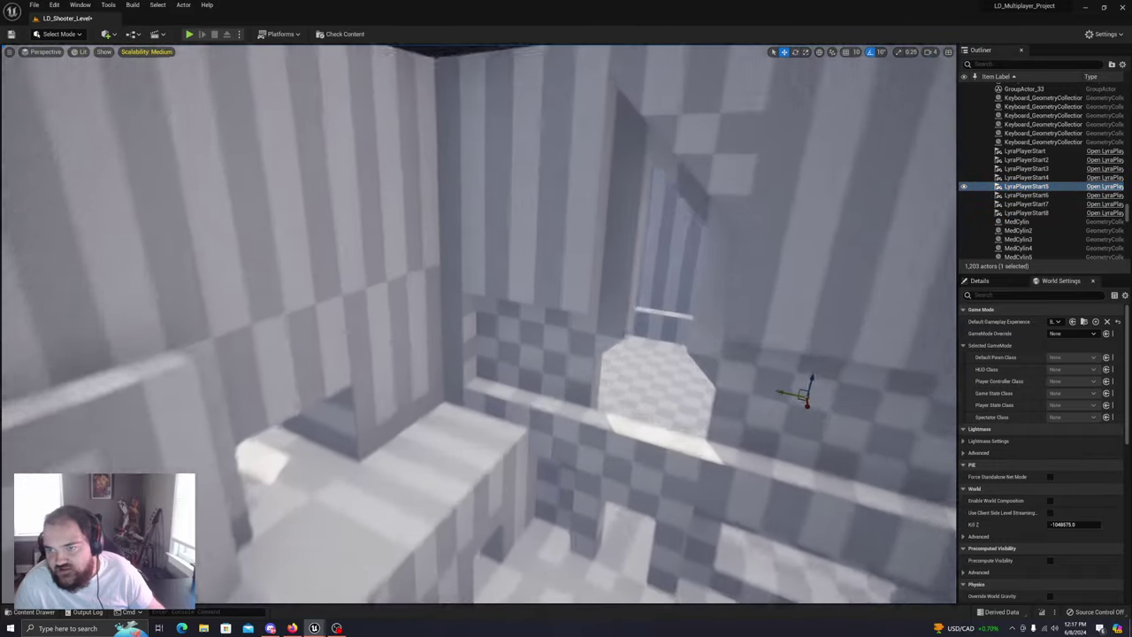
right_click_drag(477, 323, 213, 350)
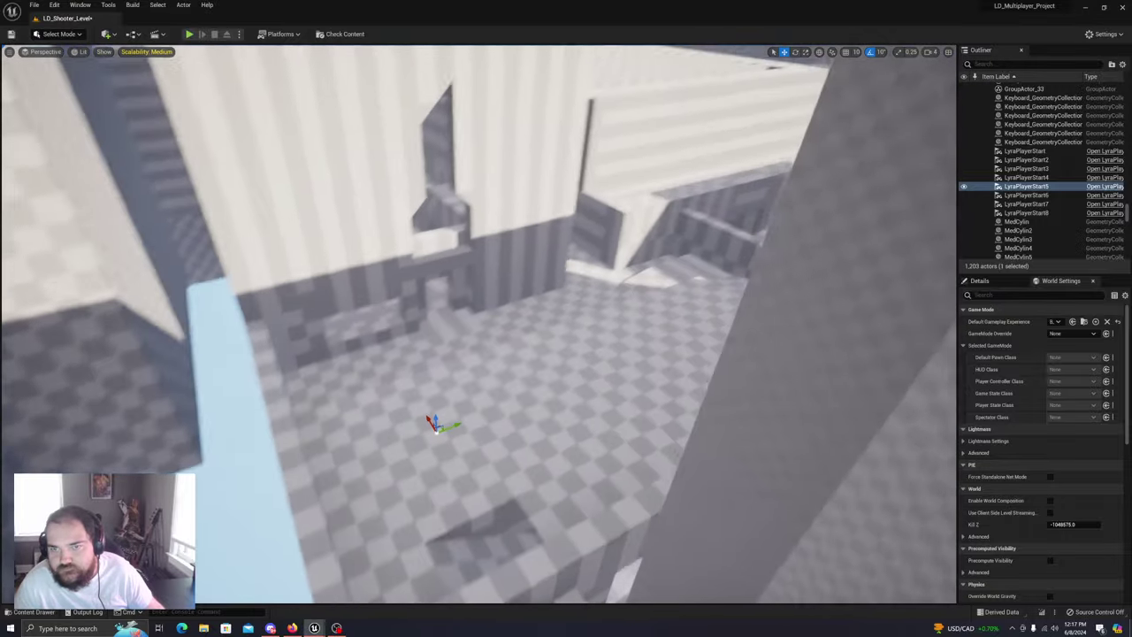
right_click_drag(465, 345, 790, 255)
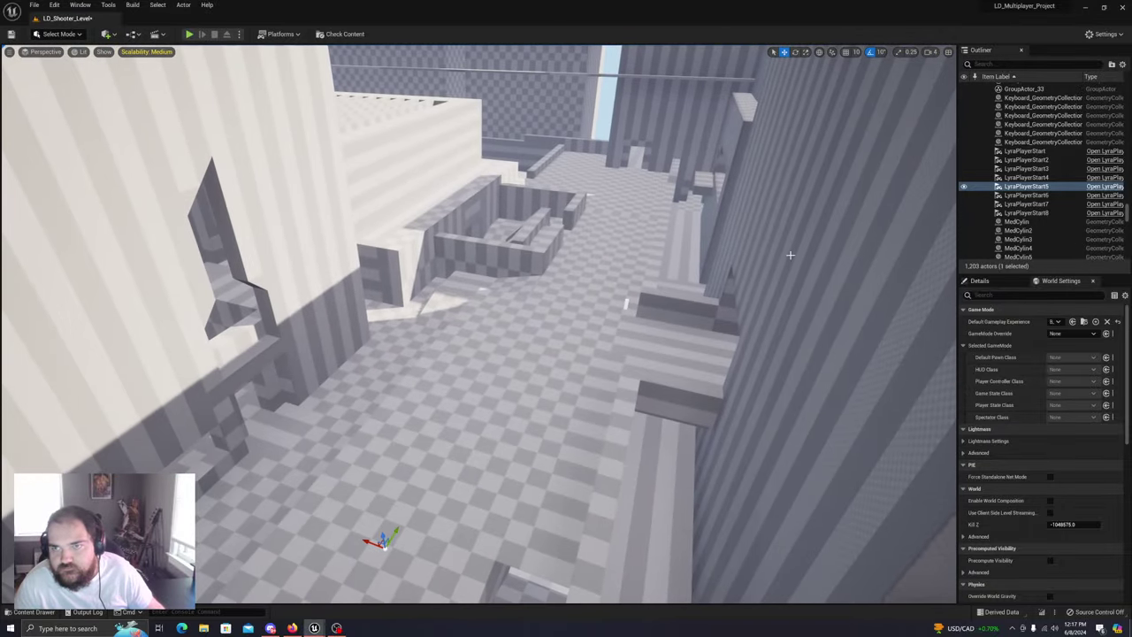
Locate LyraPlayerStart6, LyraPlayerStart7 and LyraPlayerStart8 in turn relative to the lane's striped side walls and back corner
left_click(1026, 194)
key("f")
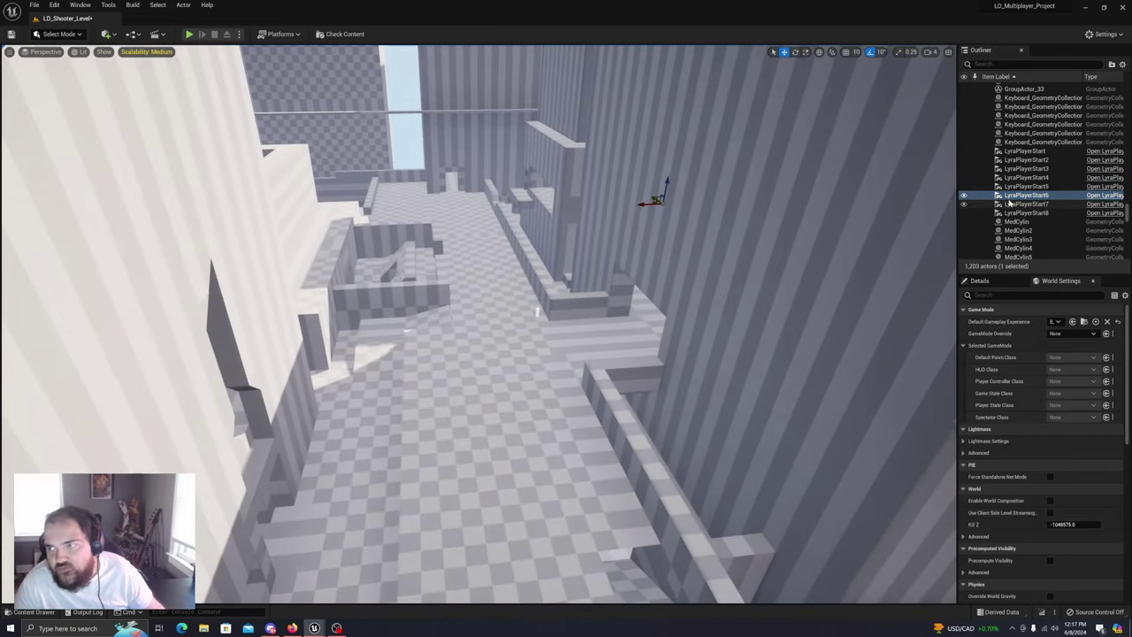
left_click(1026, 204)
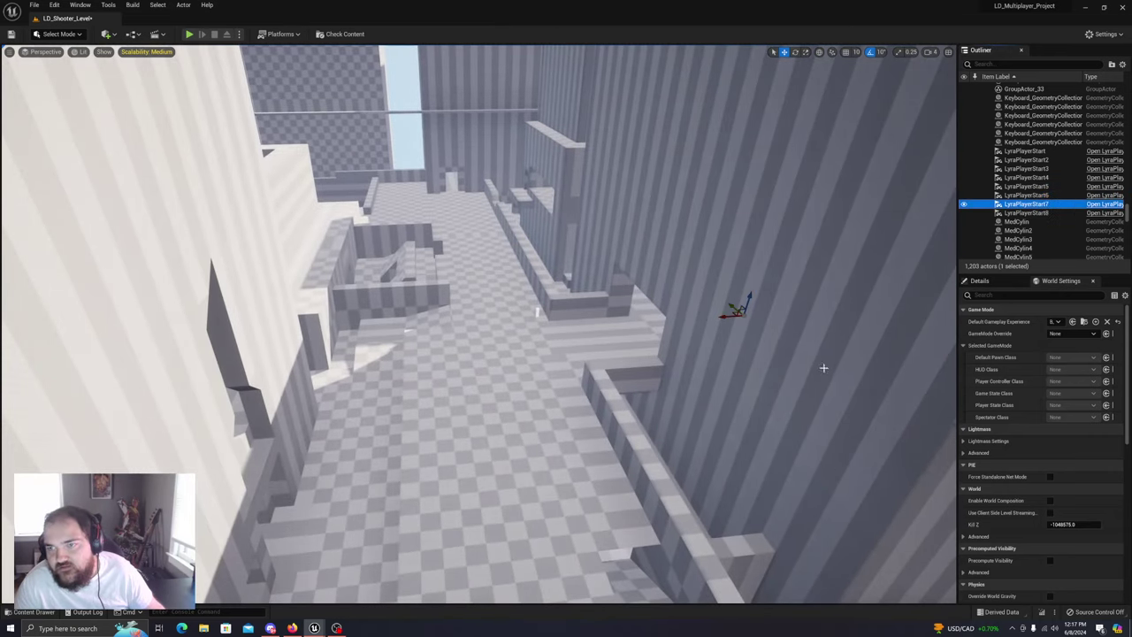
left_click(1023, 214)
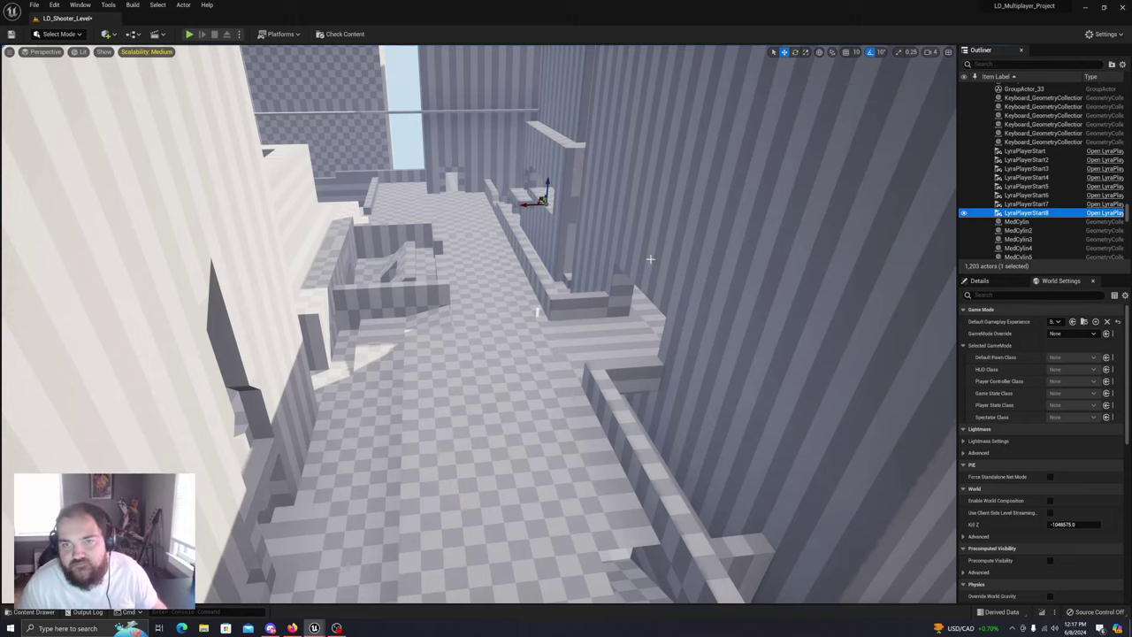
key("w")
right_click_drag(531, 309, 527, 257)
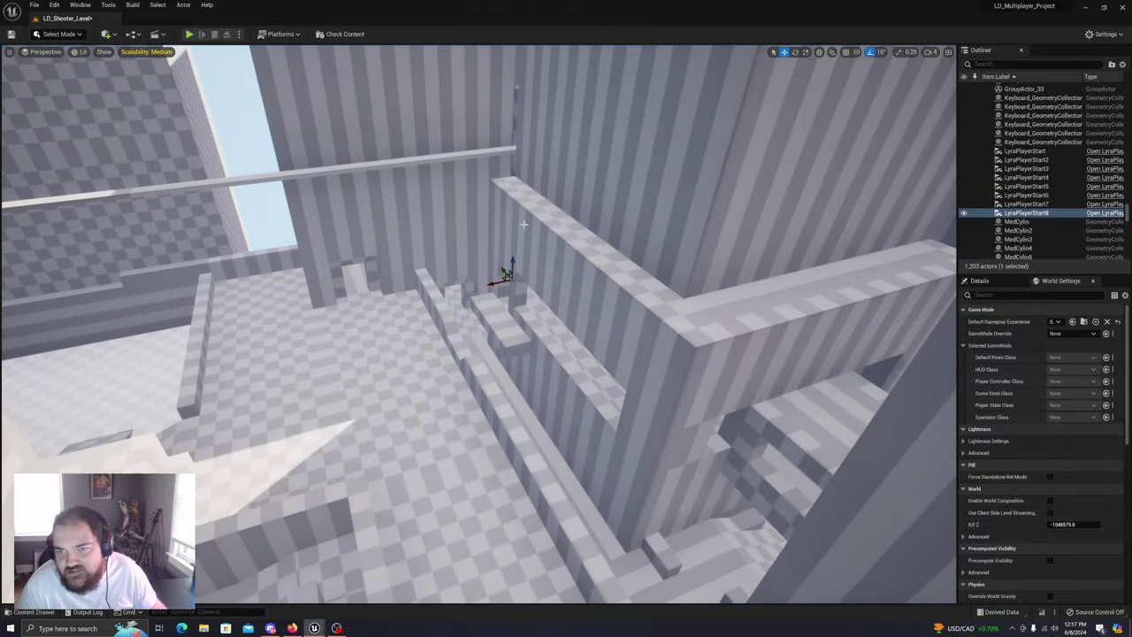
Move LyraPlayerStart7 into the corner of the striped-floor area, against the wall with the checkered lower band
left_click(1066, 204)
key("w")
right_click_drag(708, 310, 827, 362)
key("s")
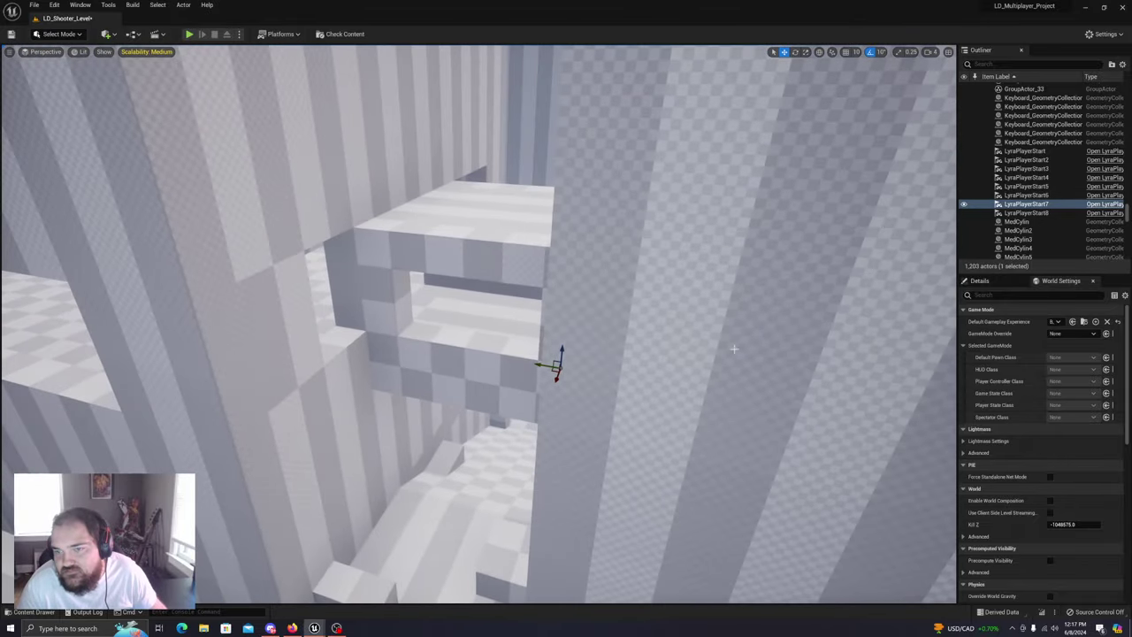
right_click_drag(849, 266, 601, 270)
right_click_drag(575, 310, 677, 349)
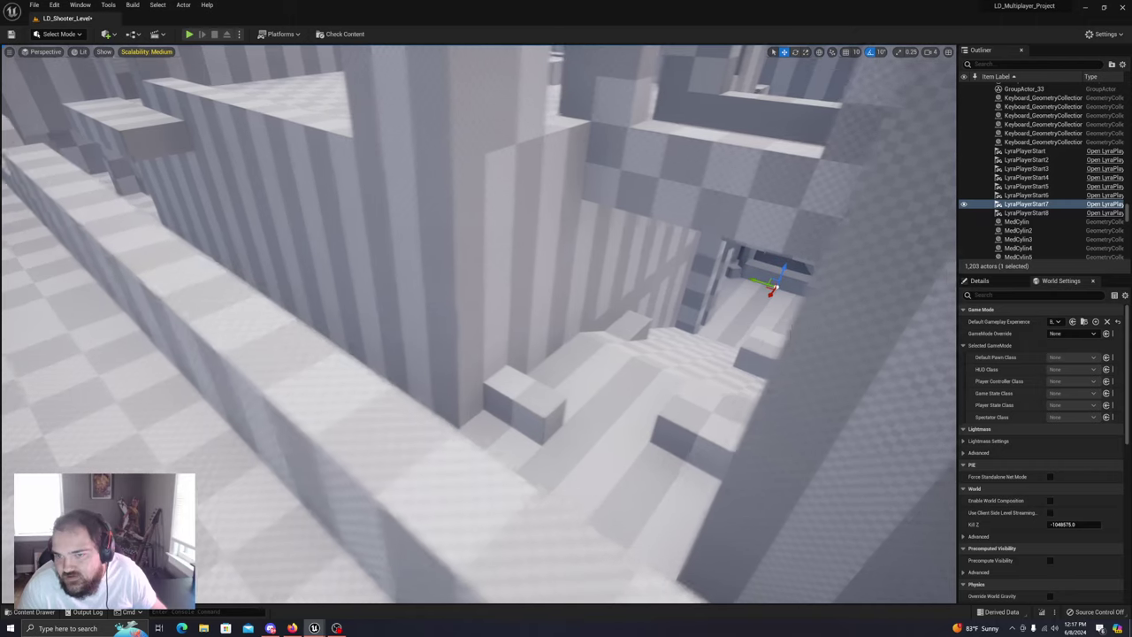
mouse_move(847, 261)
right_mouse_down()
mouse_move(974, 263)
mouse_move(847, 261)
right_mouse_up()
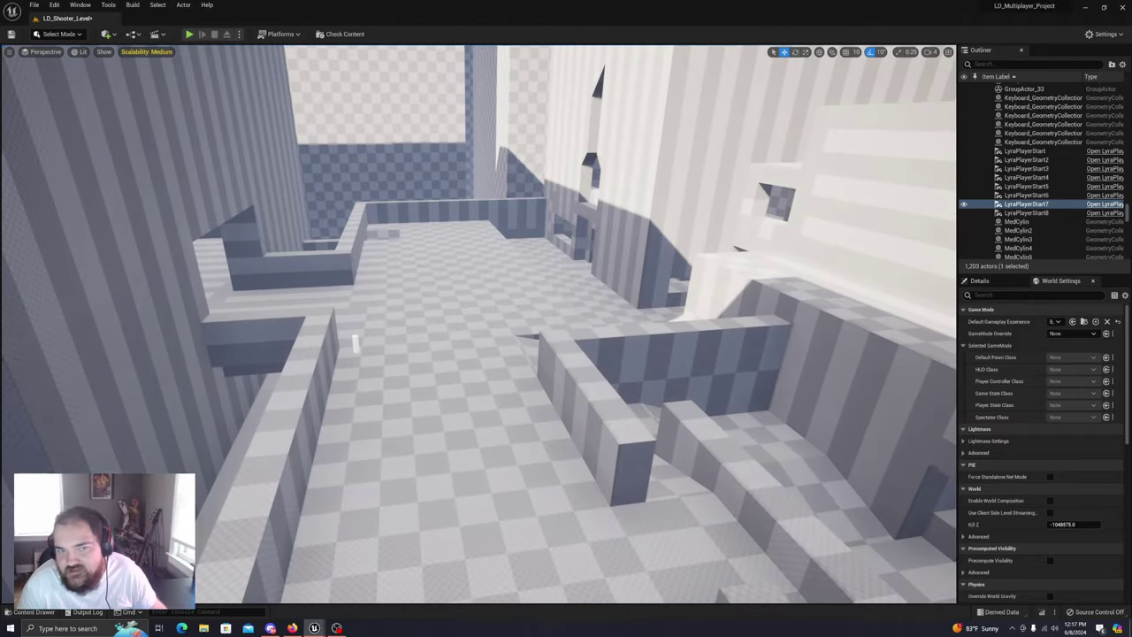
right_click_drag(253, 454, 253, 455)
left_click_drag(193, 379, 543, 159)
right_click_drag(543, 159, 809, 230)
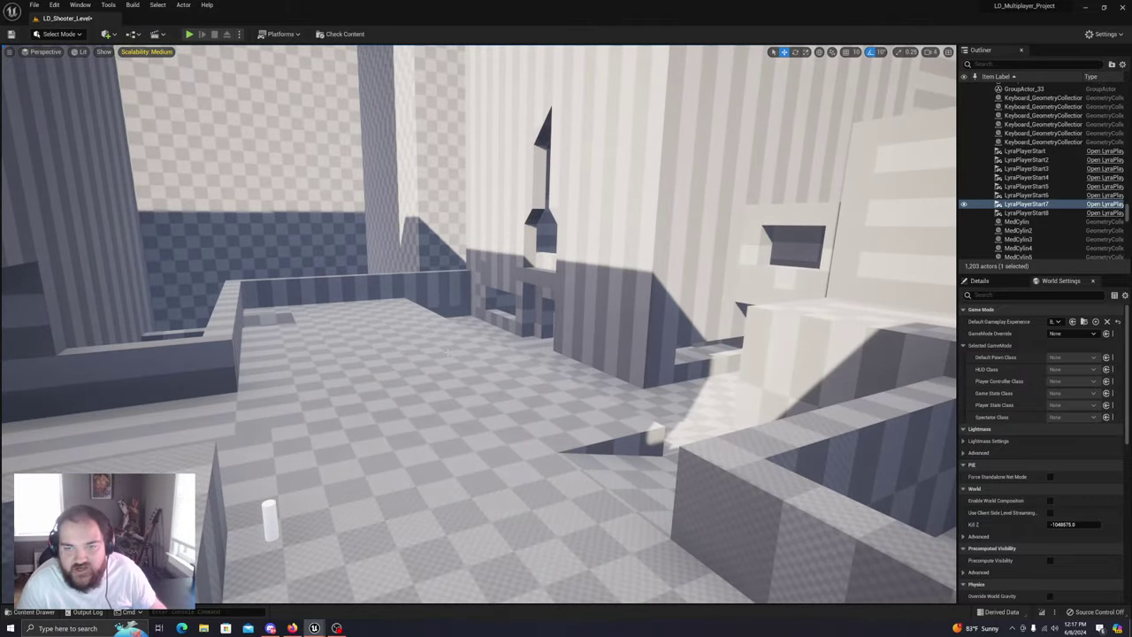
right_click_drag(447, 352, 447, 353)
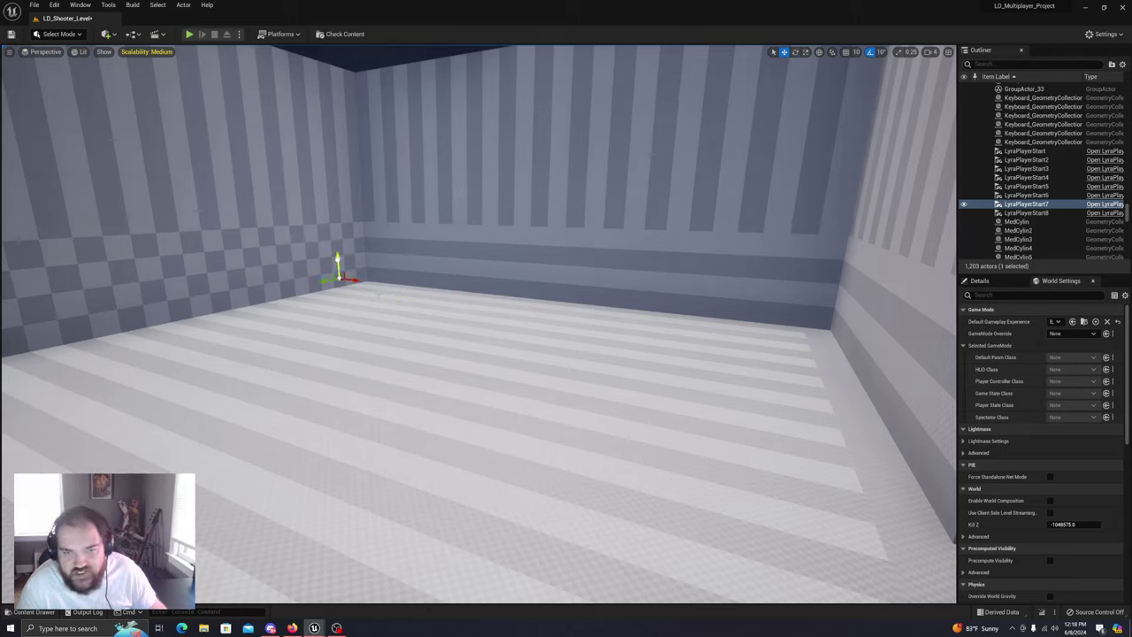
Select LyraPlayerStart6 and move it out of the building area onto the open checkered platform
right_click_drag(448, 352, 447, 353)
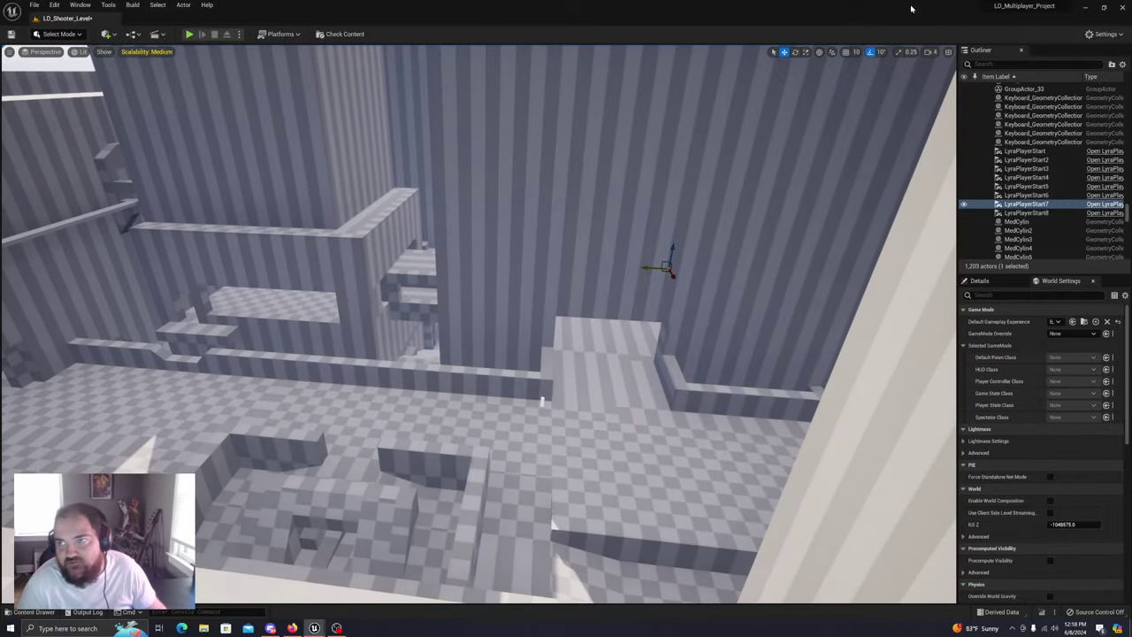
left_click(1030, 195)
right_click_drag(672, 292, 566, 285)
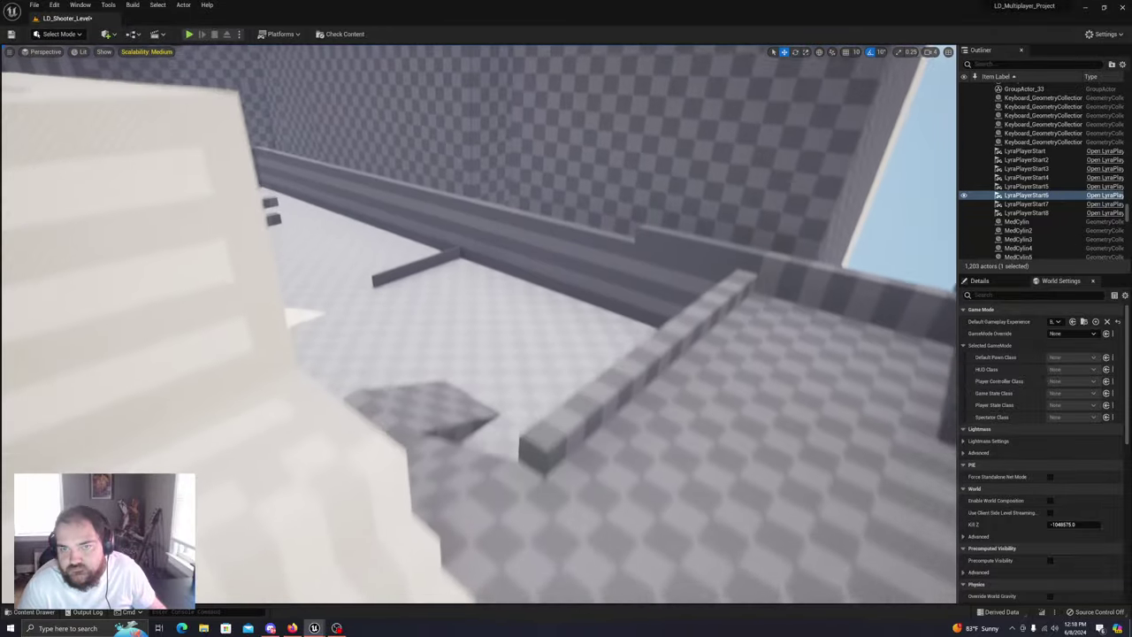
right_click_drag(478, 324, 545, 326)
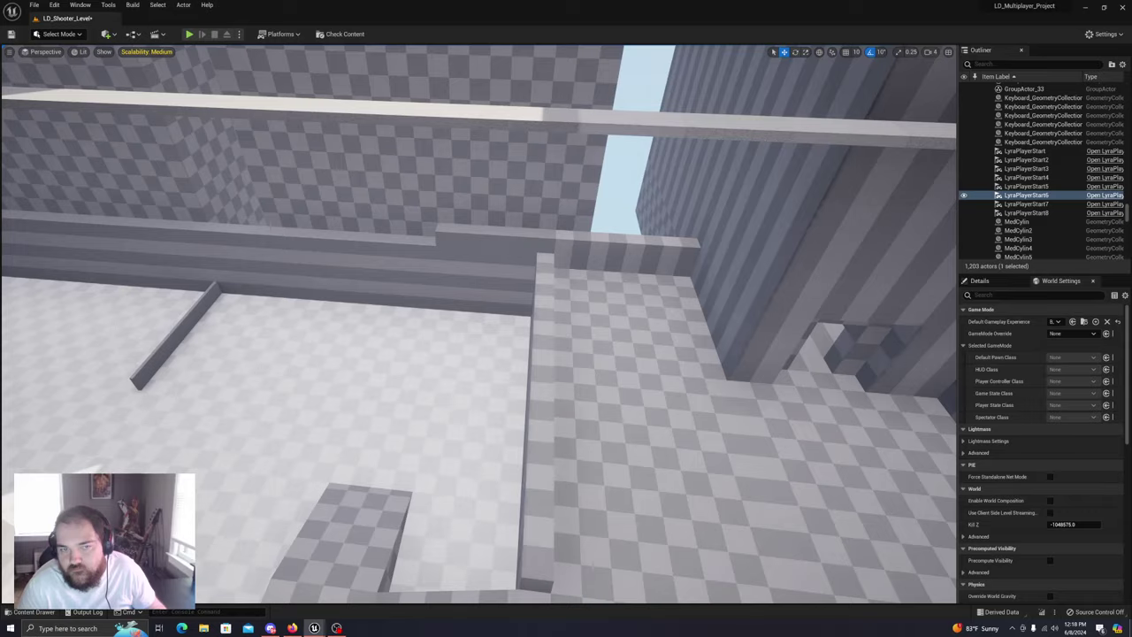
right_click_drag(478, 318, 478, 319)
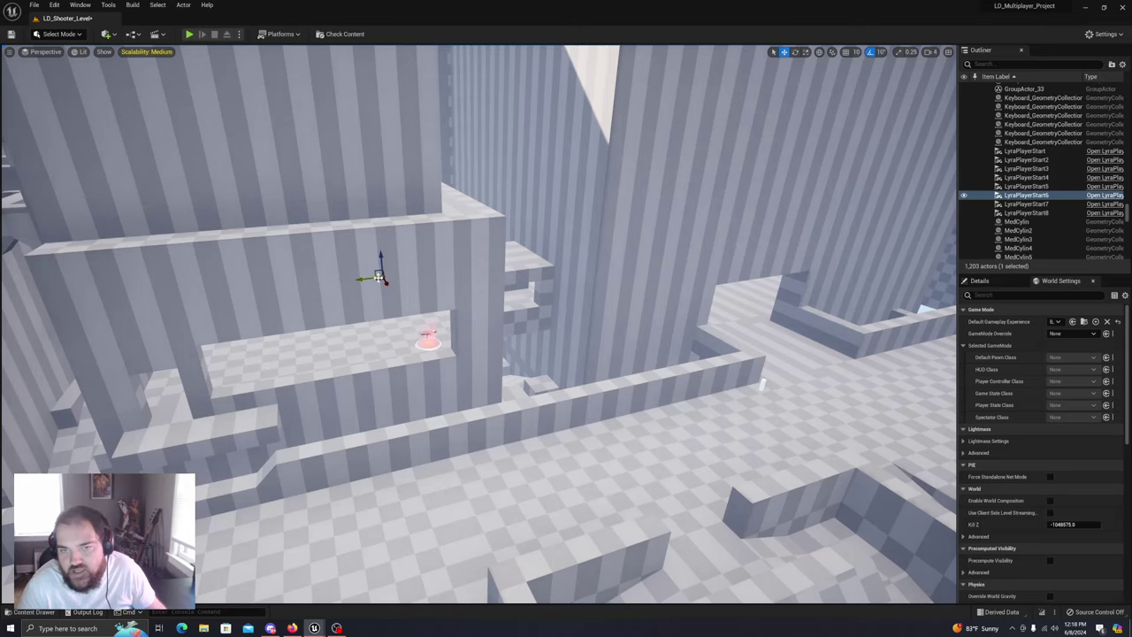
left_click_drag(379, 277, 173, 562)
mouse_move(403, 447)
right_mouse_down()
mouse_move(292, 443)
mouse_move(392, 451)
right_mouse_up()
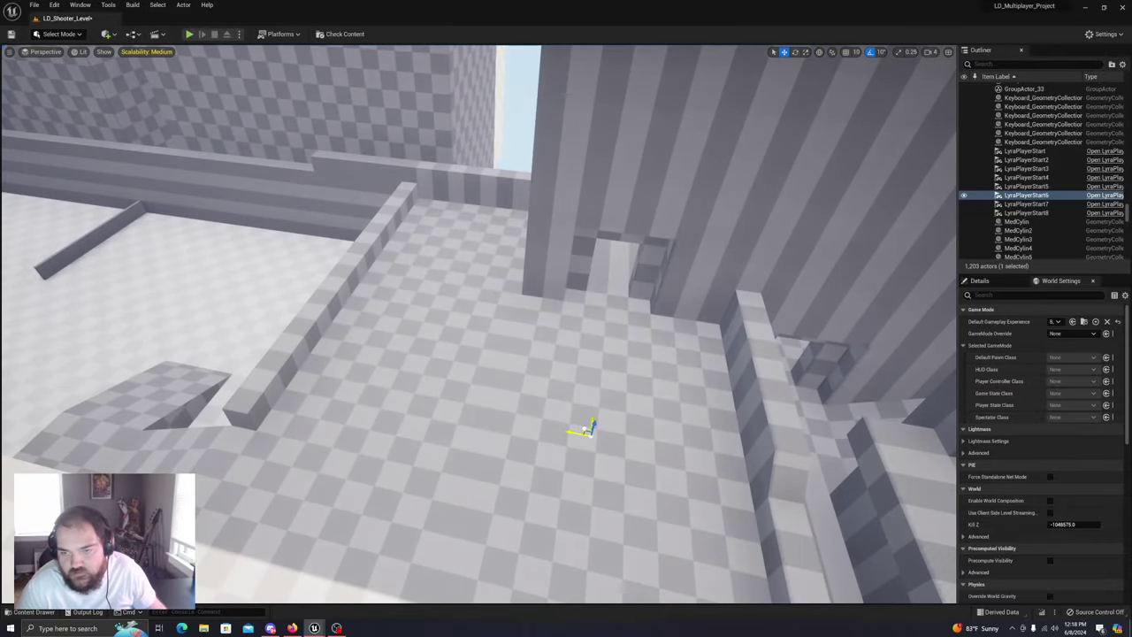
Position LyraPlayerStart6 in the recessed corner of the checkered platform, behind the low wall bordering the white yard
left_click_drag(584, 429, 288, 238)
right_click_drag(287, 238, 288, 238)
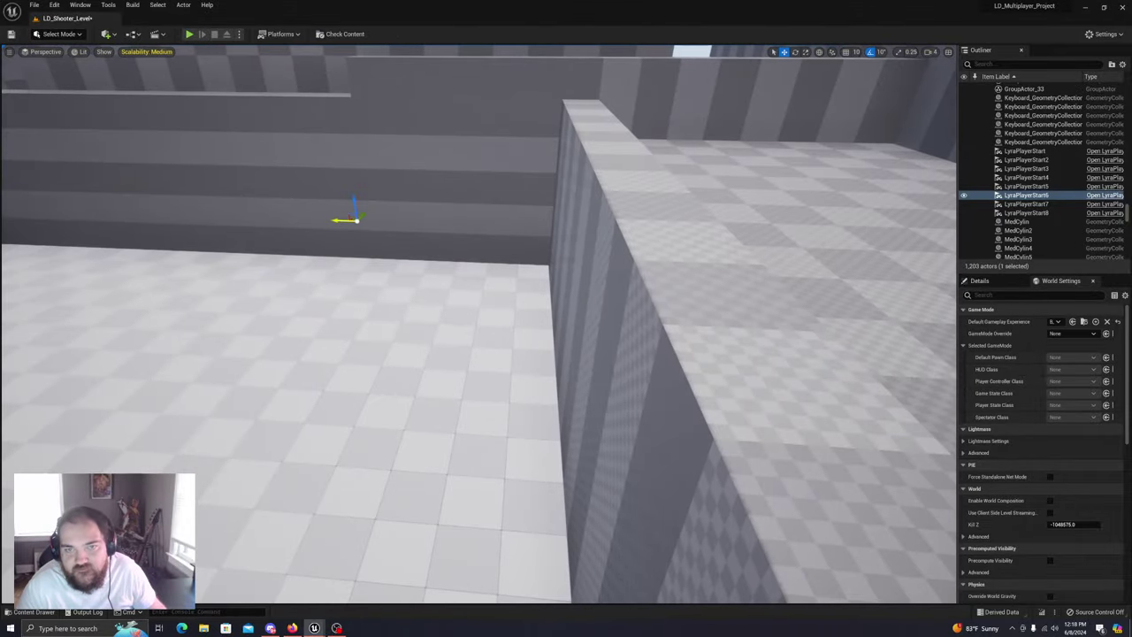
left_click_drag(353, 219, 850, 134)
right_click_drag(502, 320, 490, 315)
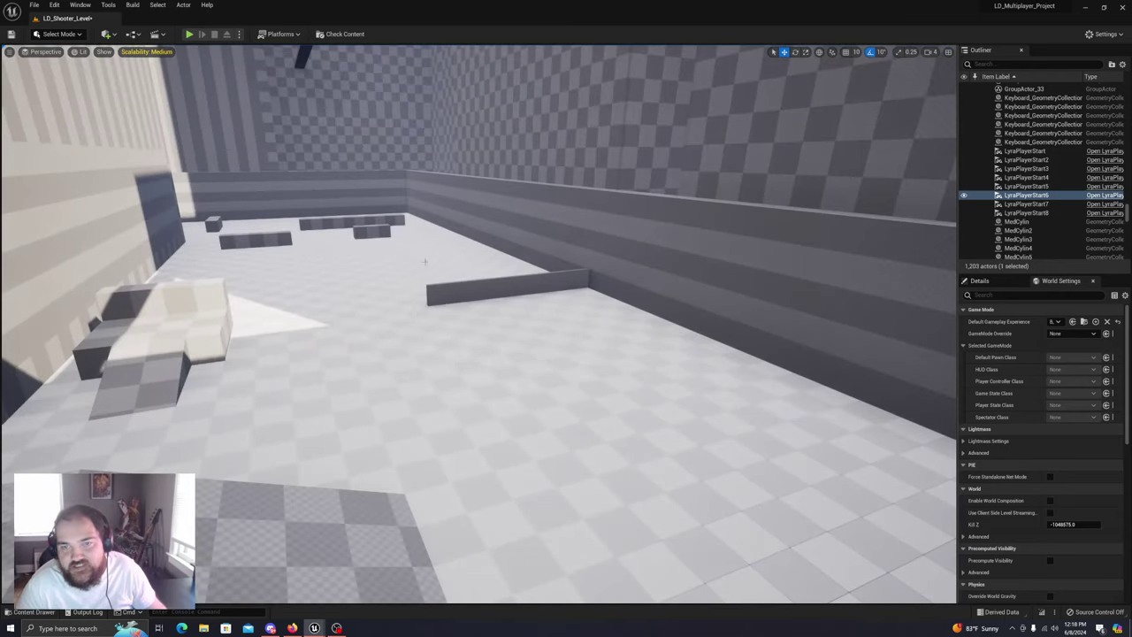
right_click_drag(423, 275, 422, 322)
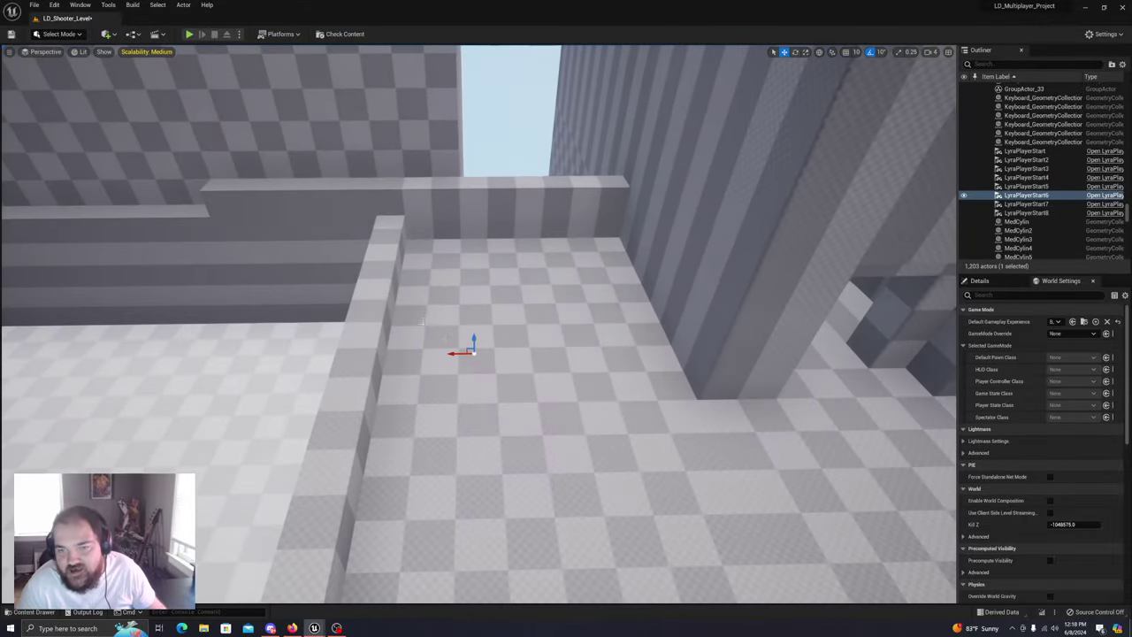
left_click_drag(452, 353, 515, 263)
right_click_drag(514, 263, 693, 214)
right_click_drag(493, 289, 493, 324)
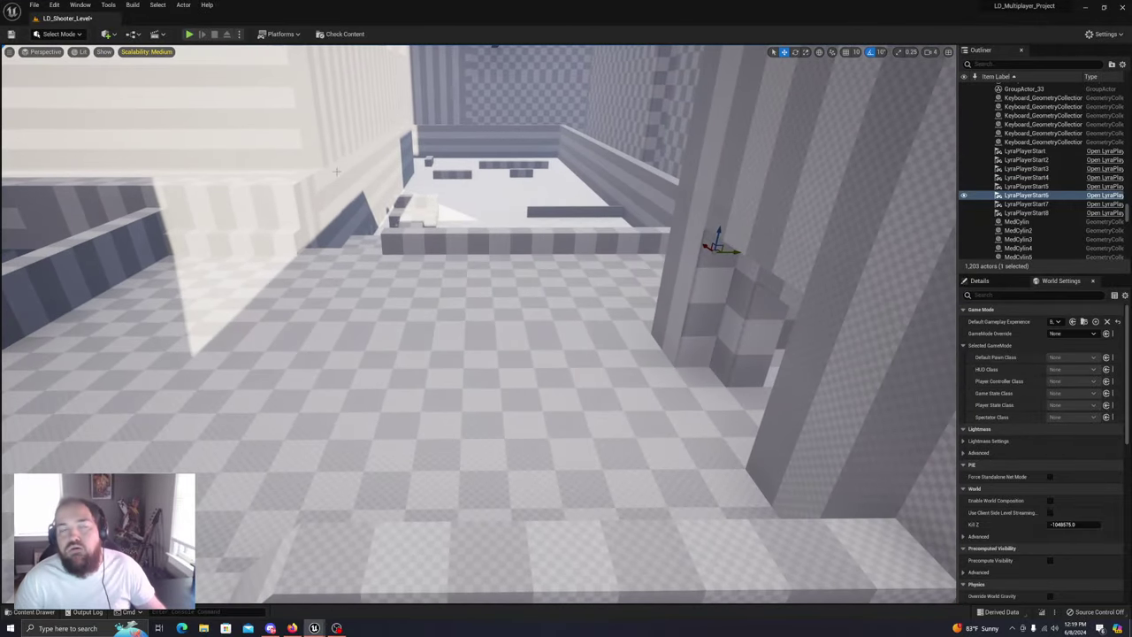
Save all modified files and start a playtest of the level in the editor
left_click(33, 5)
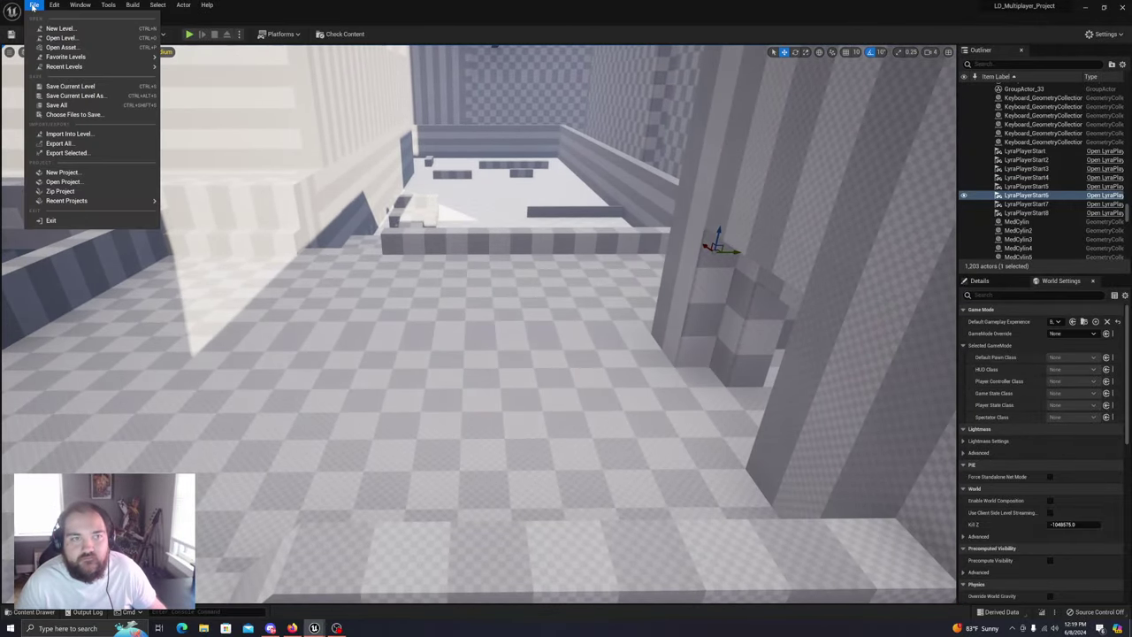
left_click(58, 105)
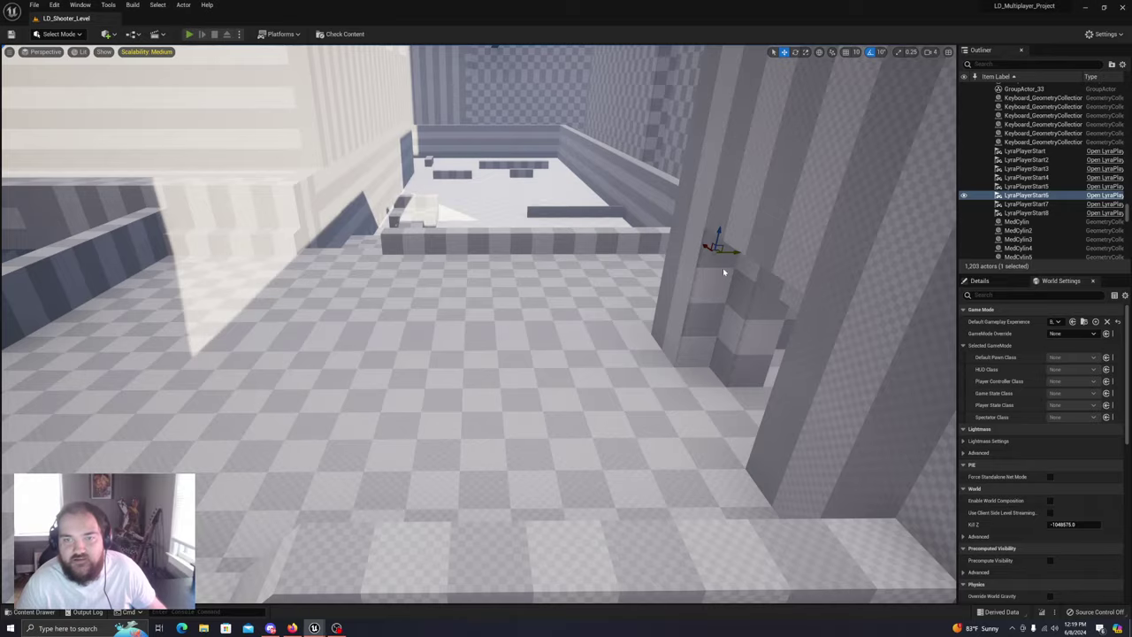
key("alt+p")
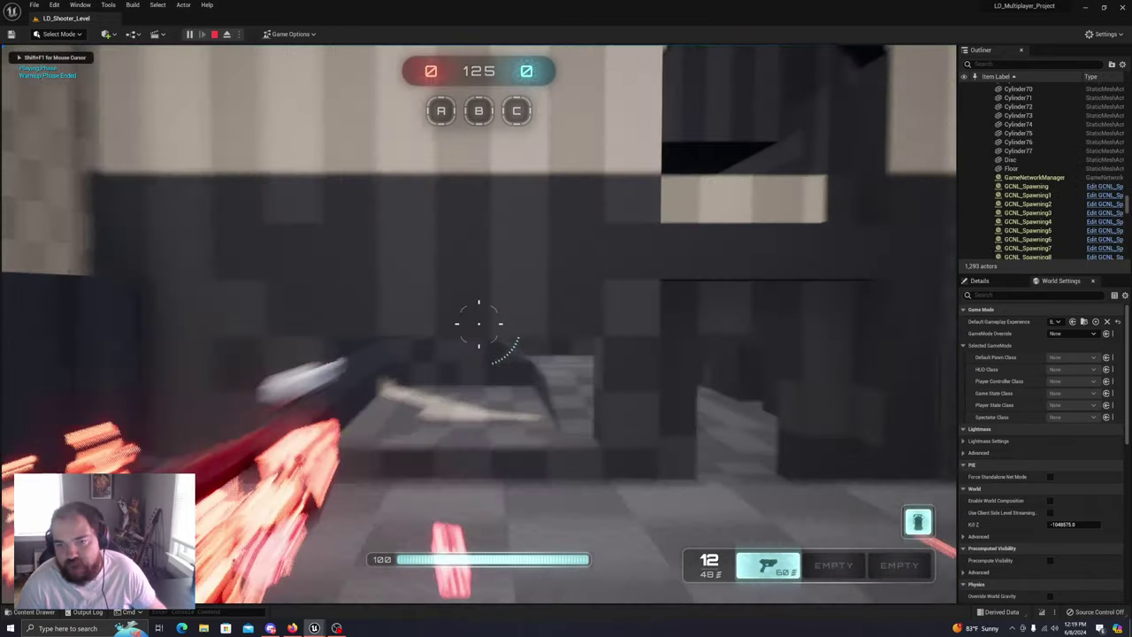
Check the spawn surroundings in the playtest and run across the checkered courtyard into the building with the ramps
key("w")
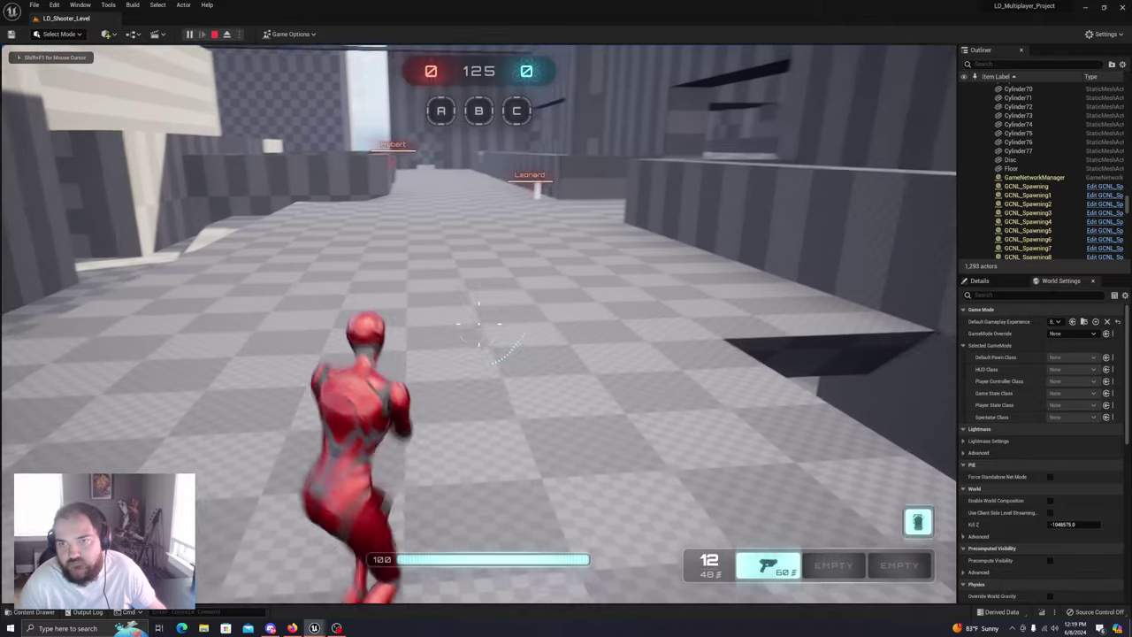
key("s")
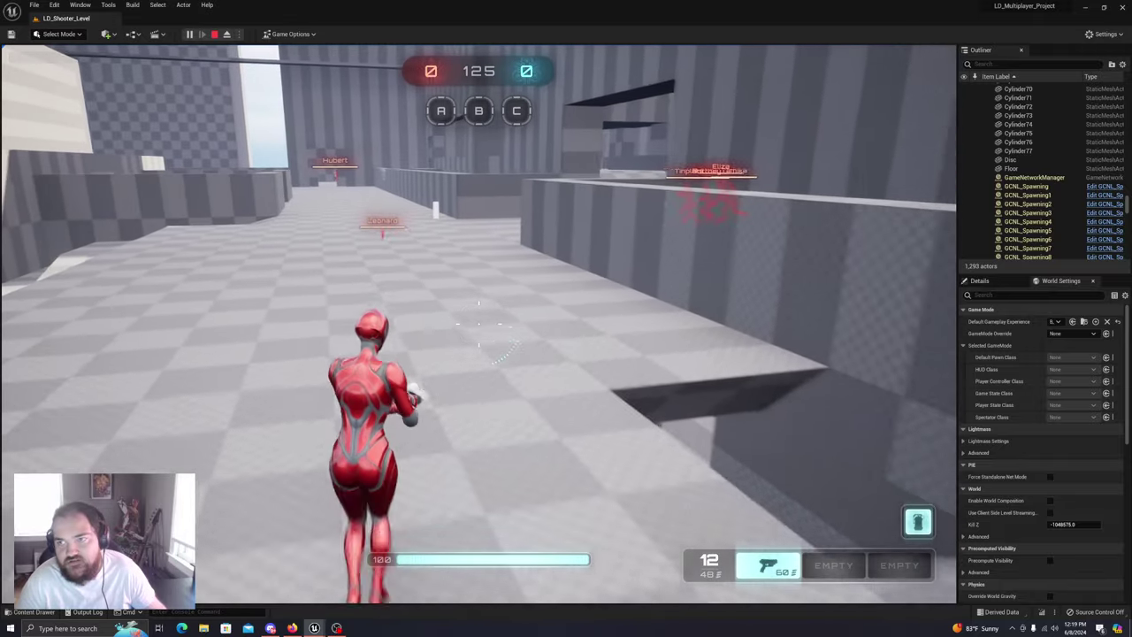
key("d")
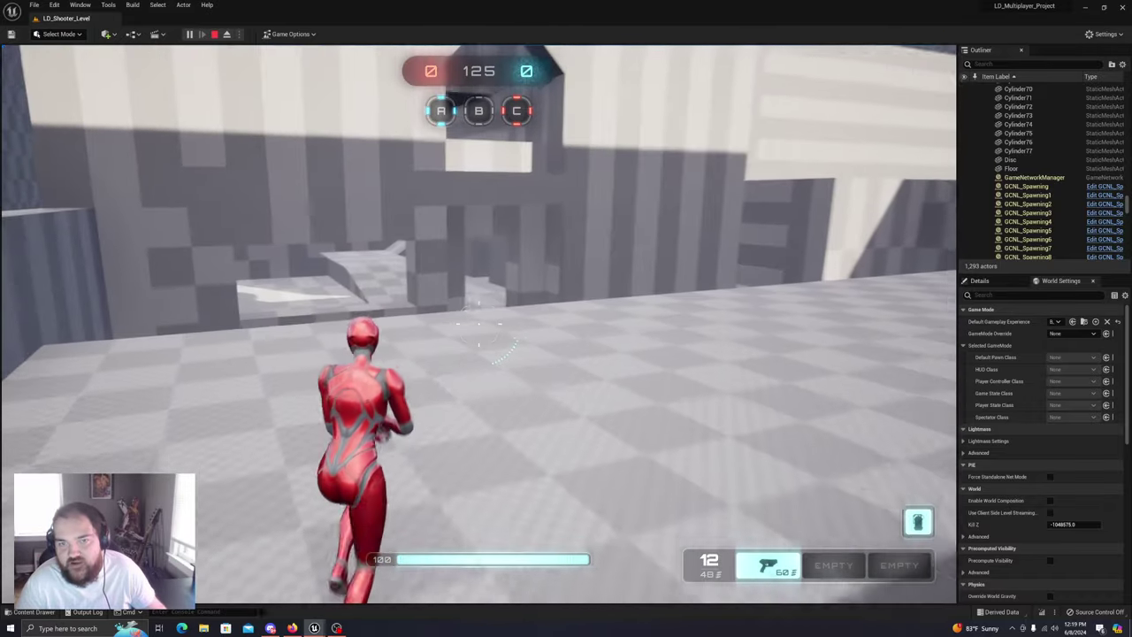
key("w")
key("shift")
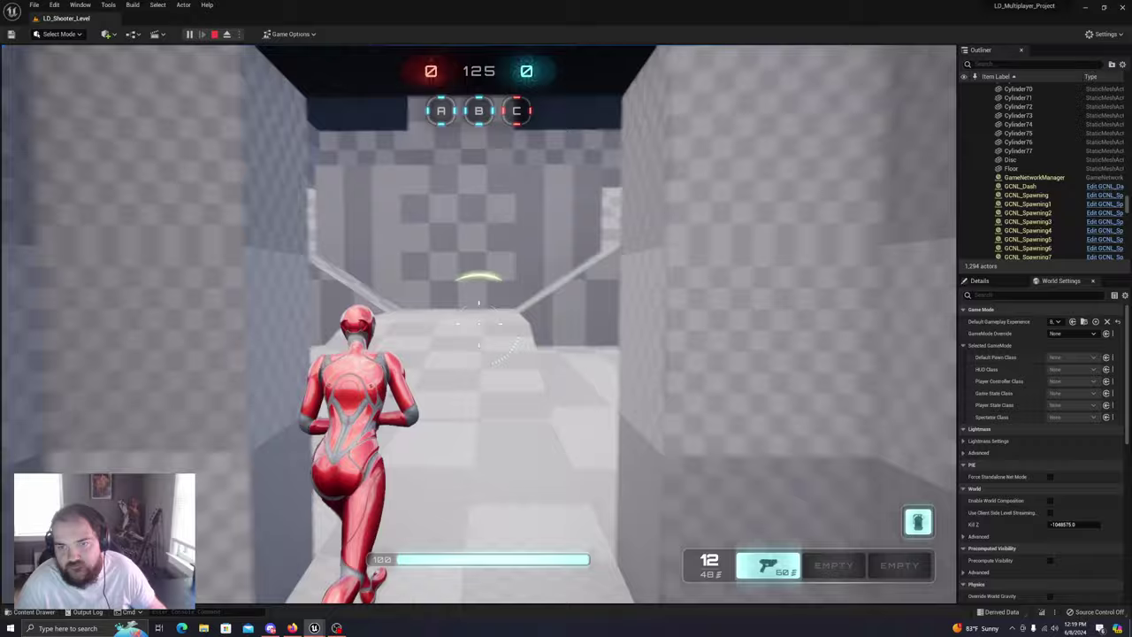
key("w")
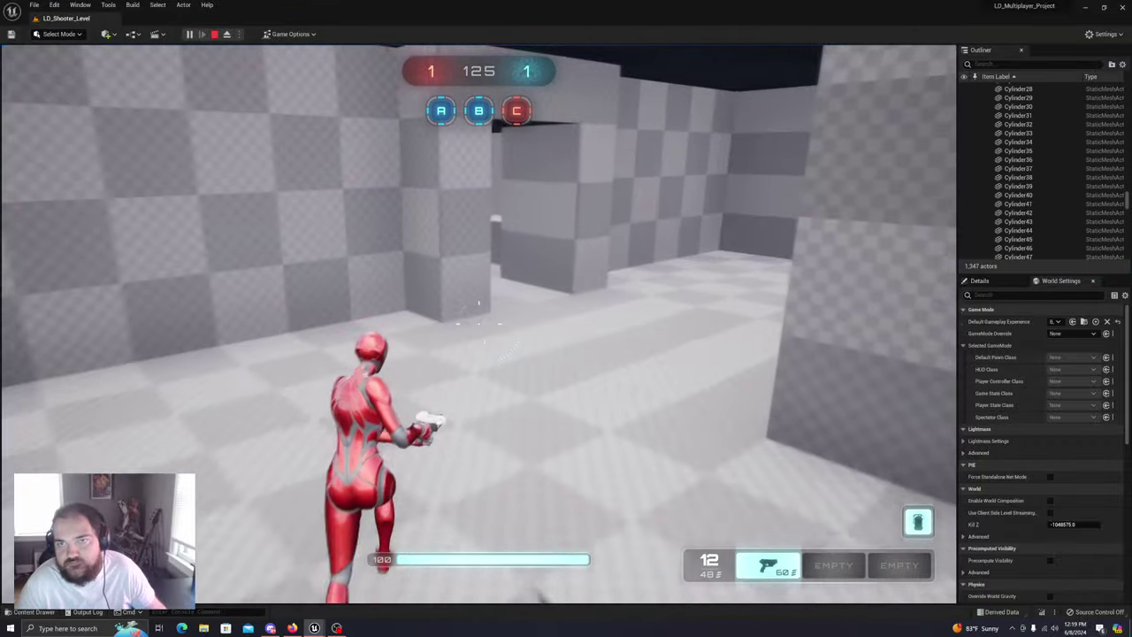
Run through the building to the red weapon pad, collect the rifle and engage the blue bots
key("w")
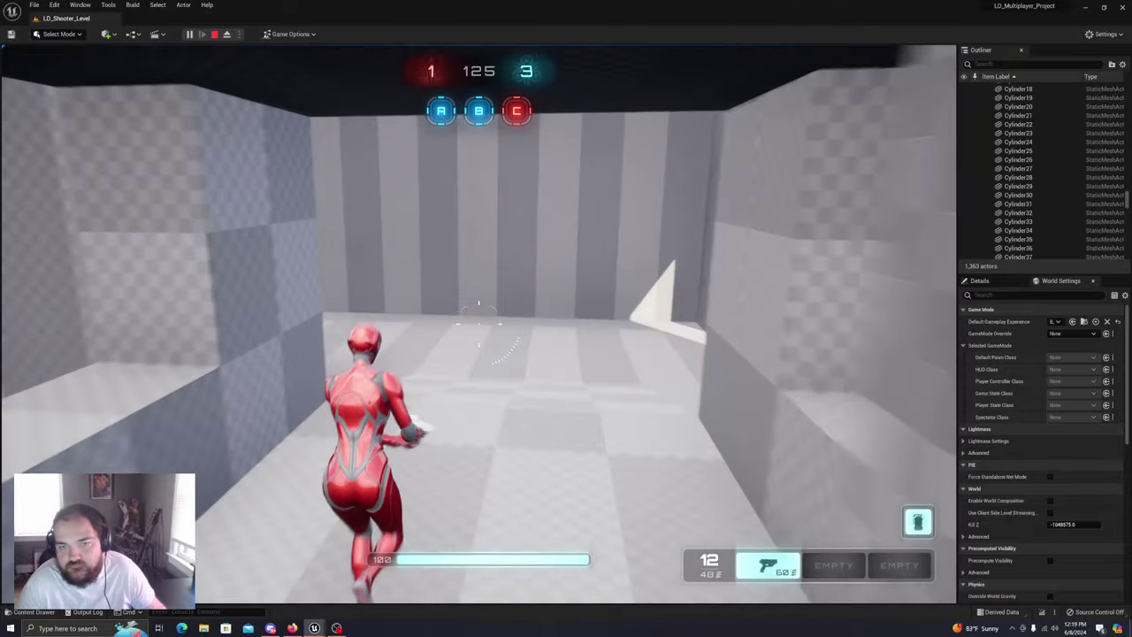
key("w")
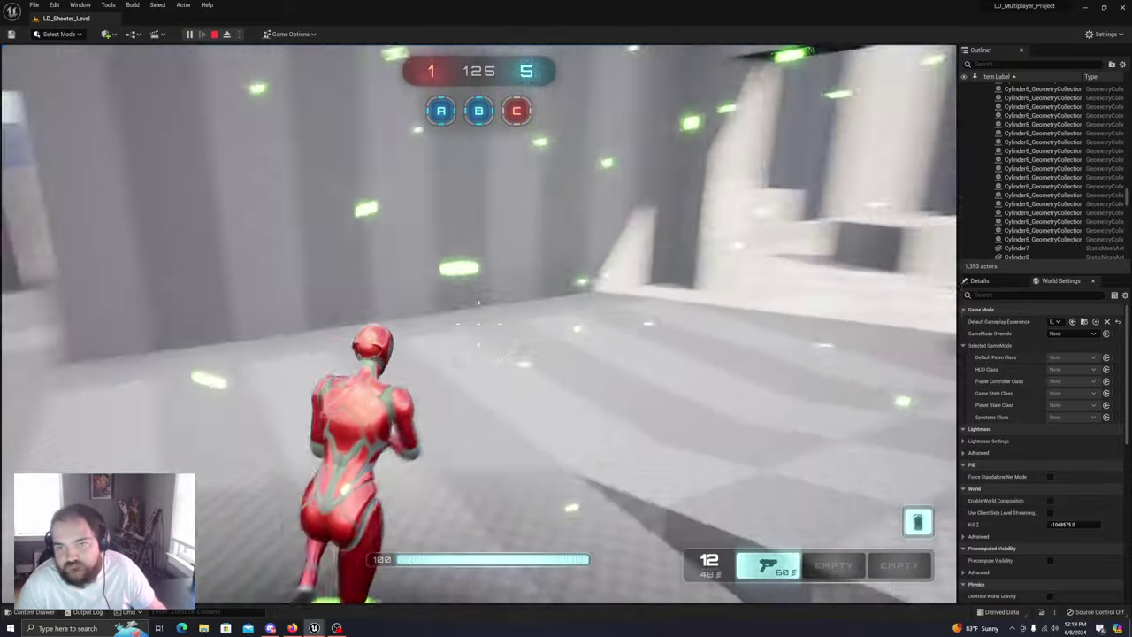
key("w")
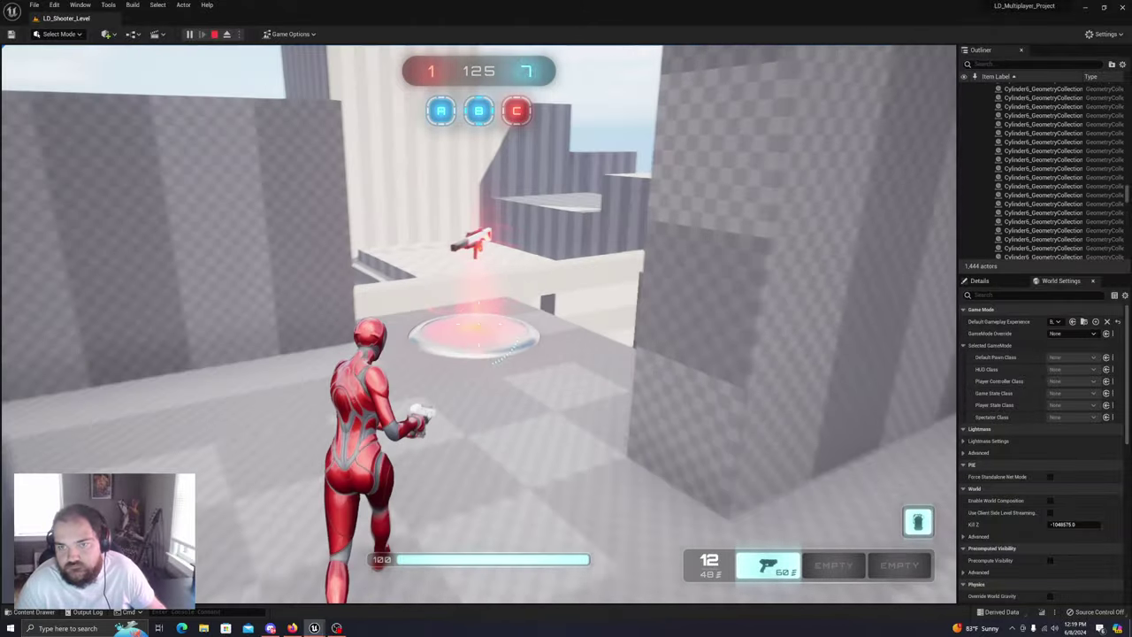
key("w")
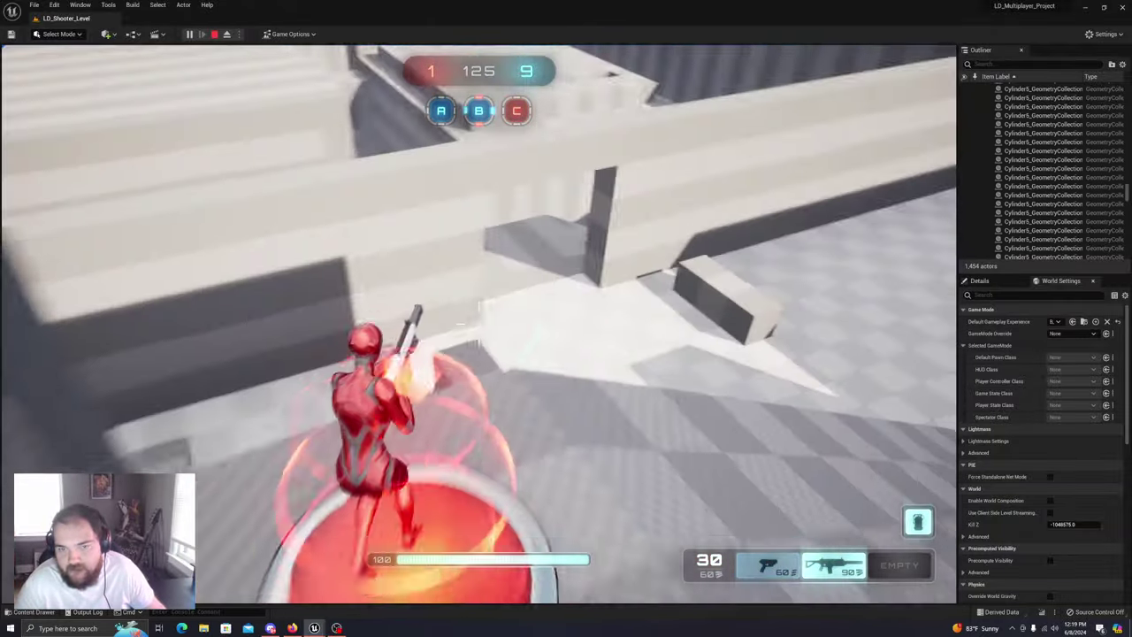
key("w")
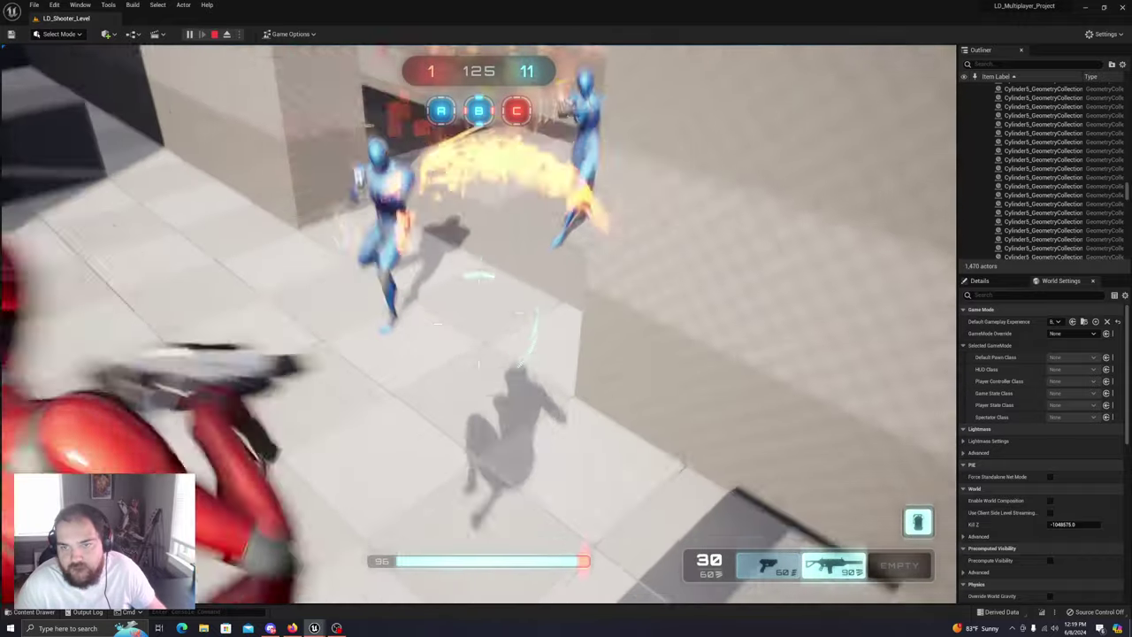
left_click(478, 324)
left_click(478, 306)
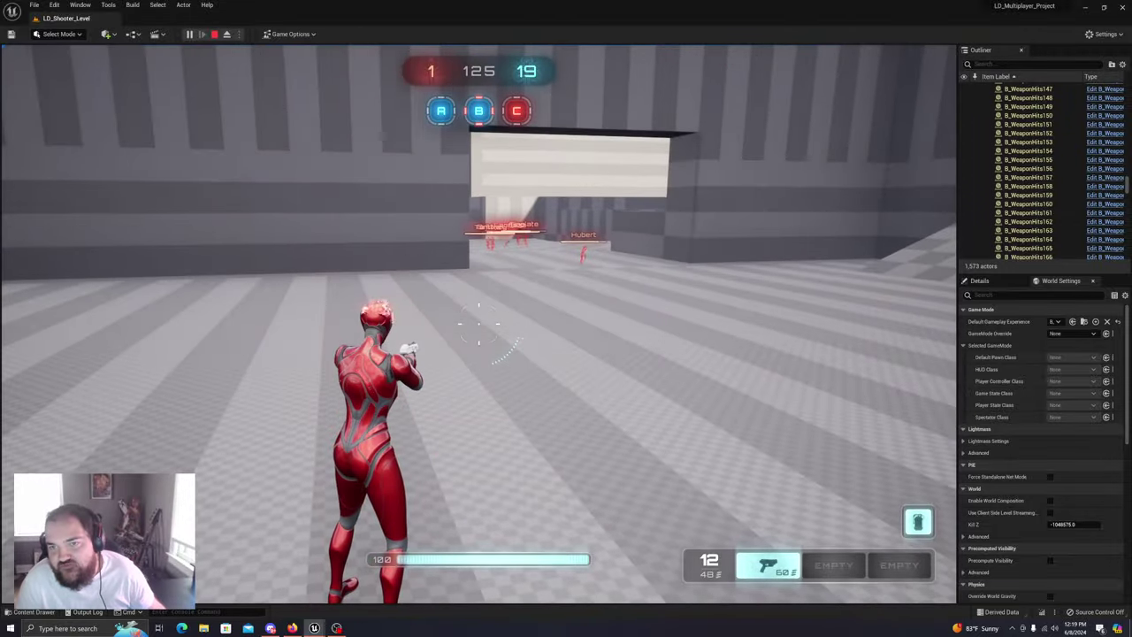
Run from the respawn room across the courtyard and up the ramp inside the central building to test the route
key("w")
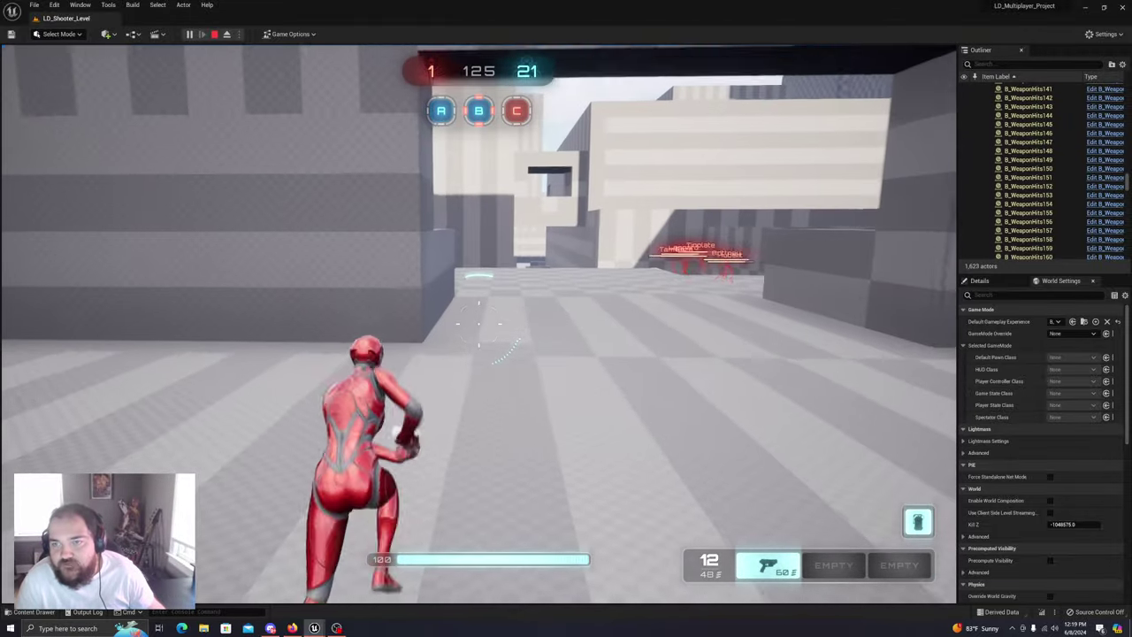
key("w")
key("w")
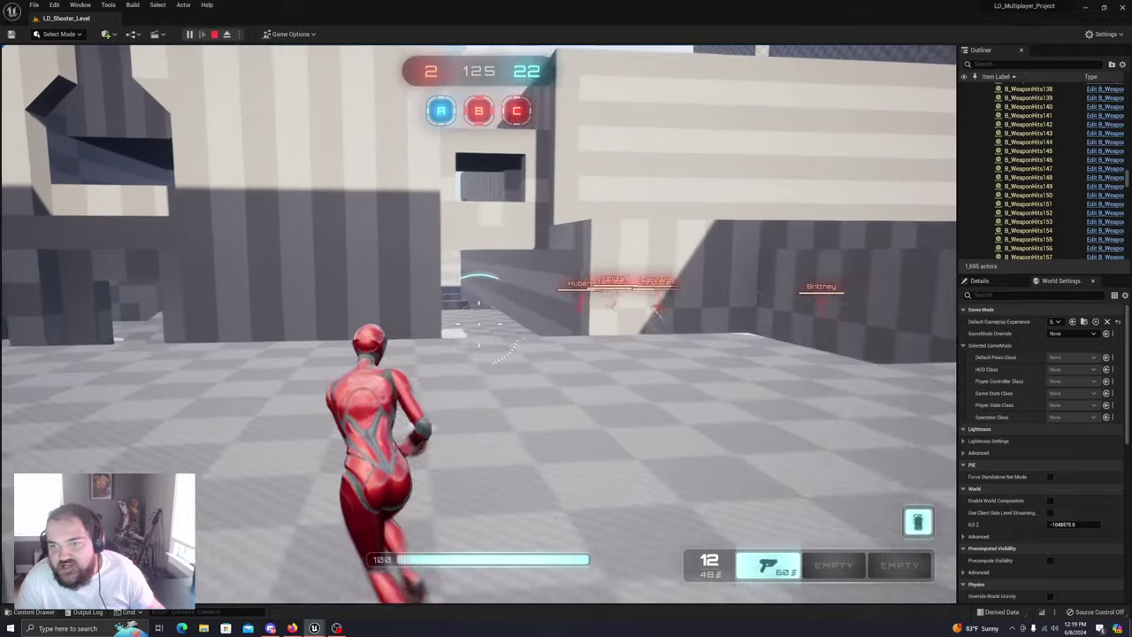
key("w")
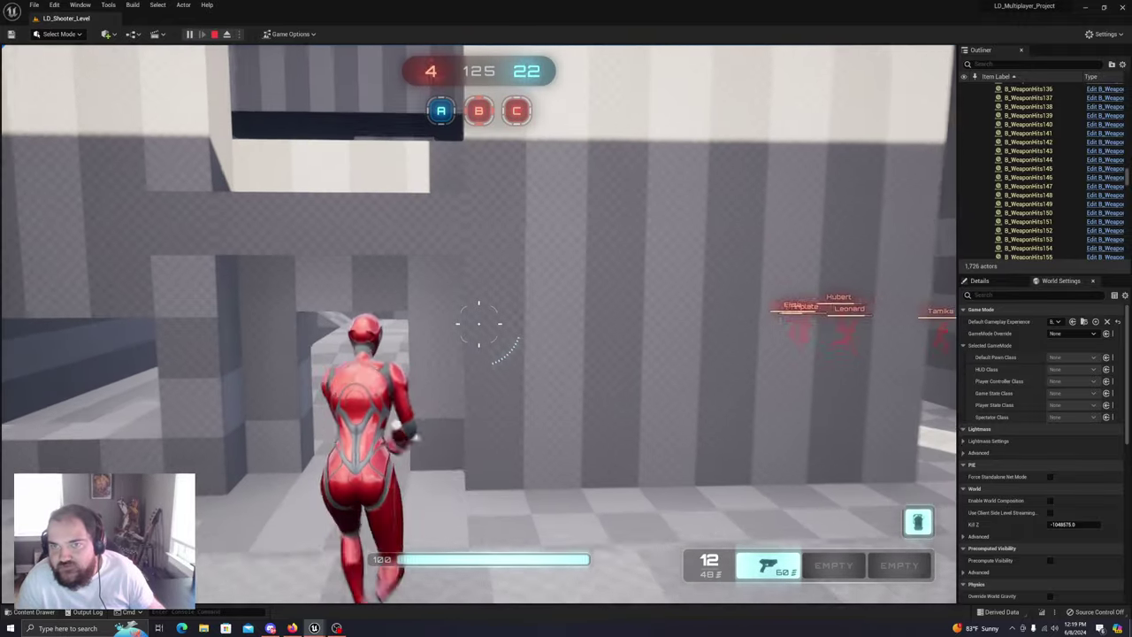
key("w")
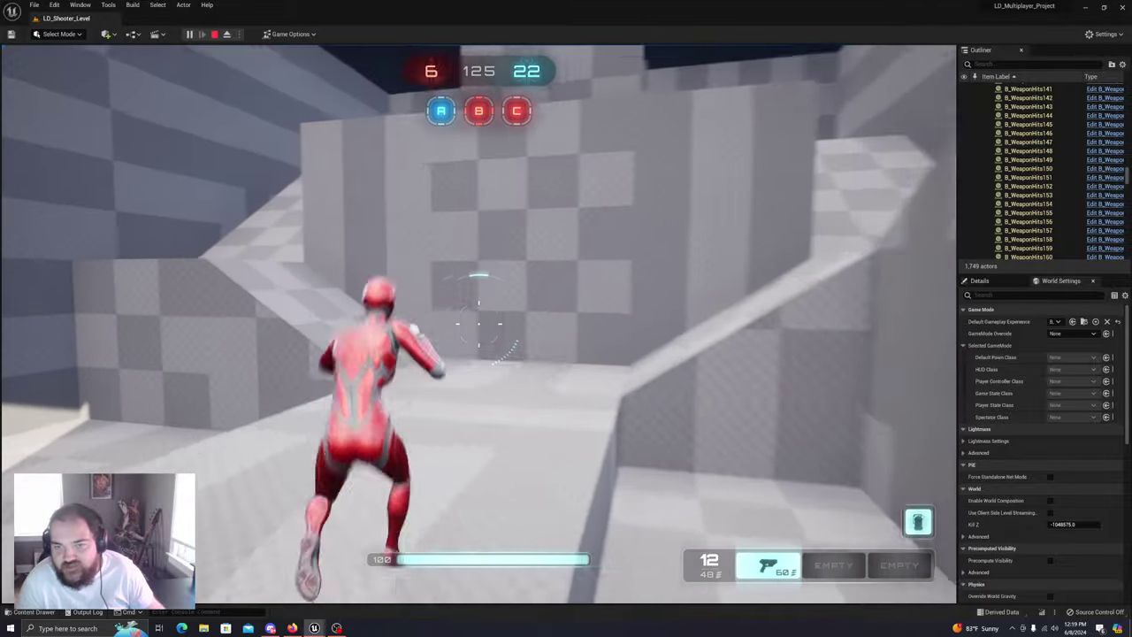
key("w")
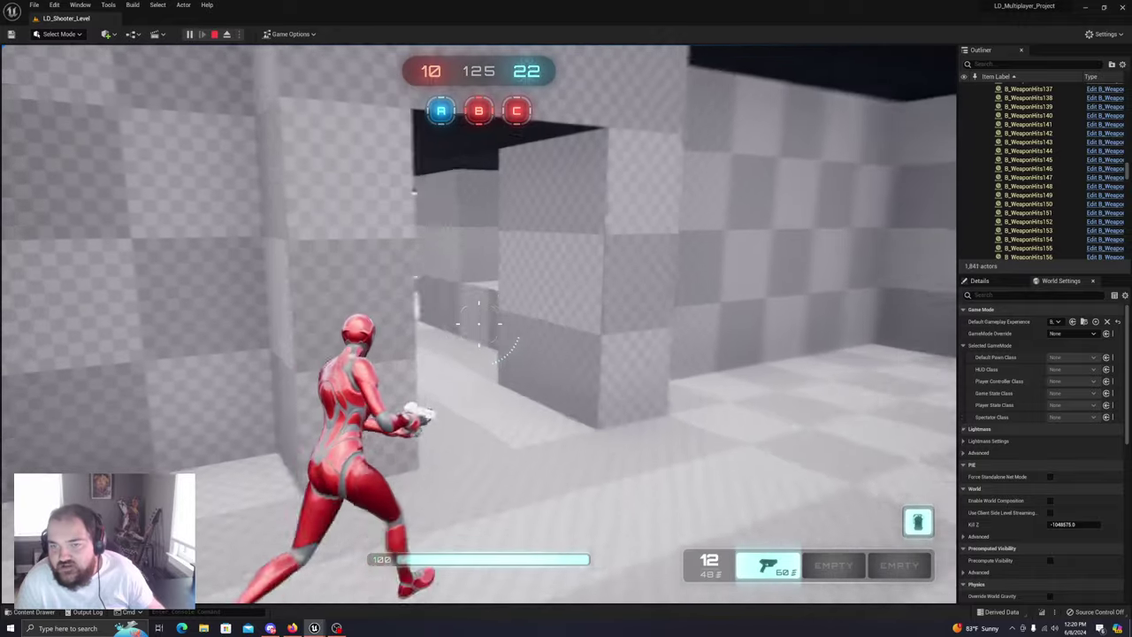
Pass the green health pad, exit the building and collect the rifle from the red weapon pad
key("w")
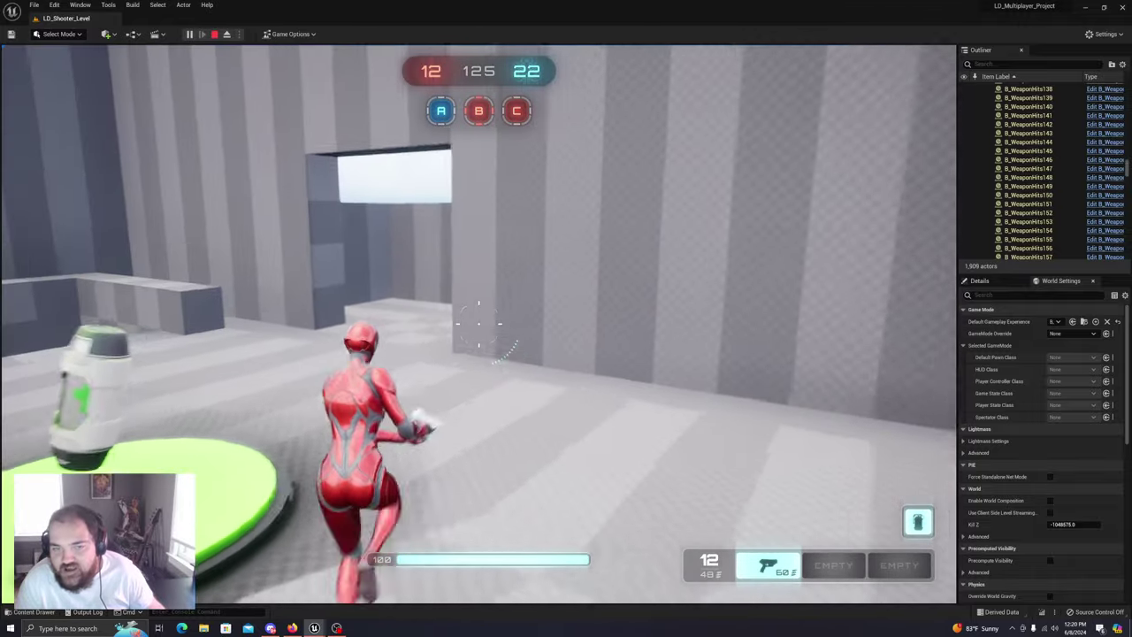
key("w")
key("w")
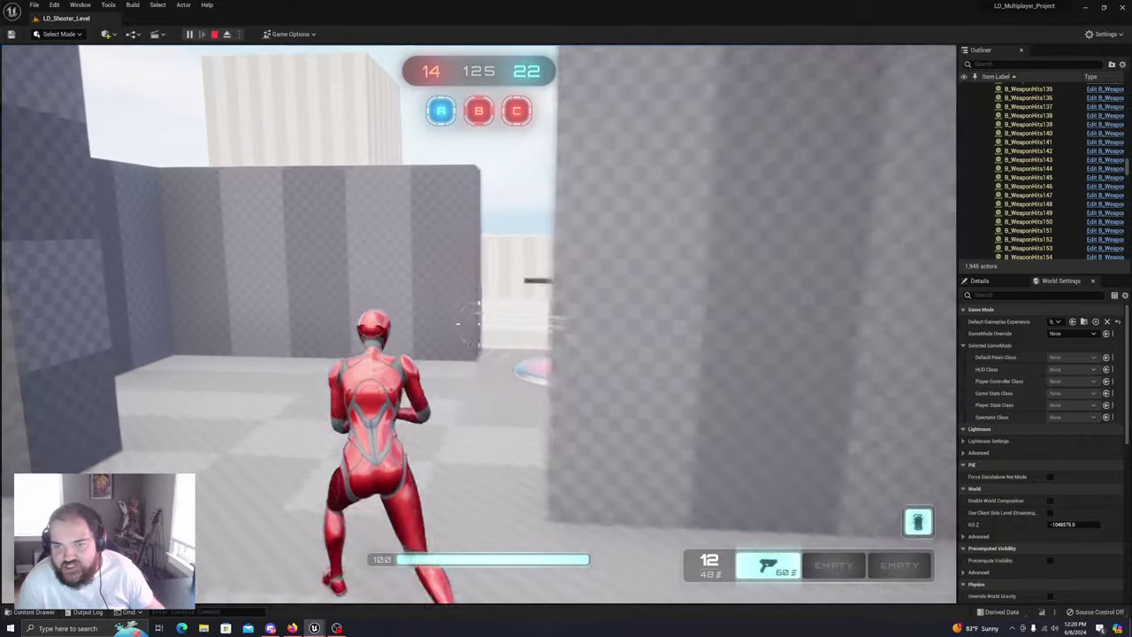
key("w")
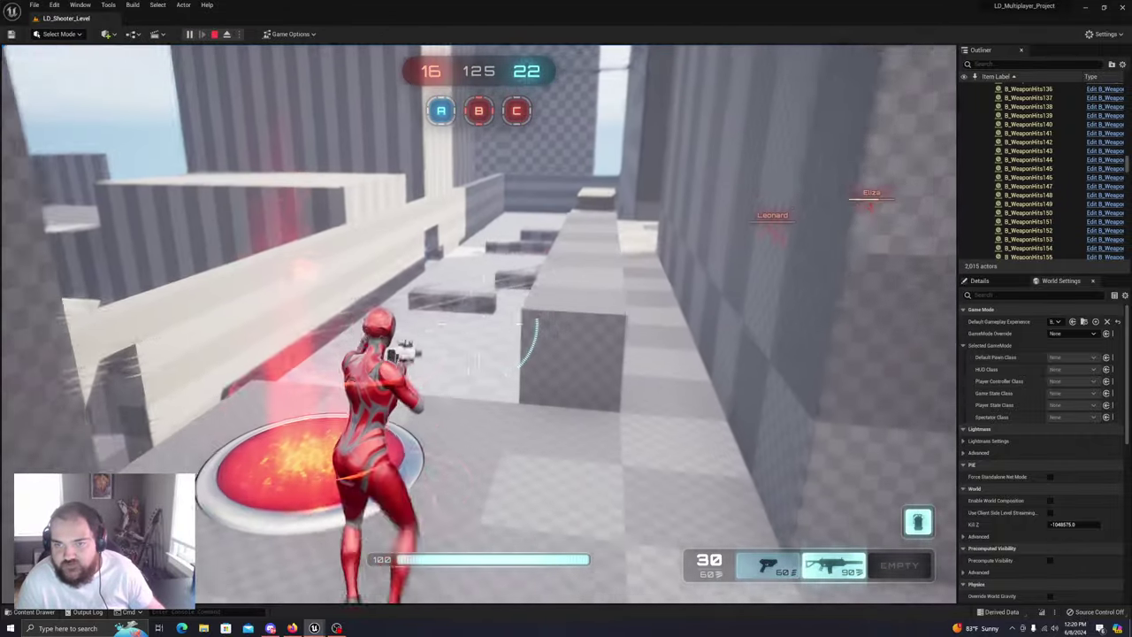
Run from the rifle pad over the ledge and down the alley into the pipe-ceilinged room, and collect the weapon from its red pad
key("w")
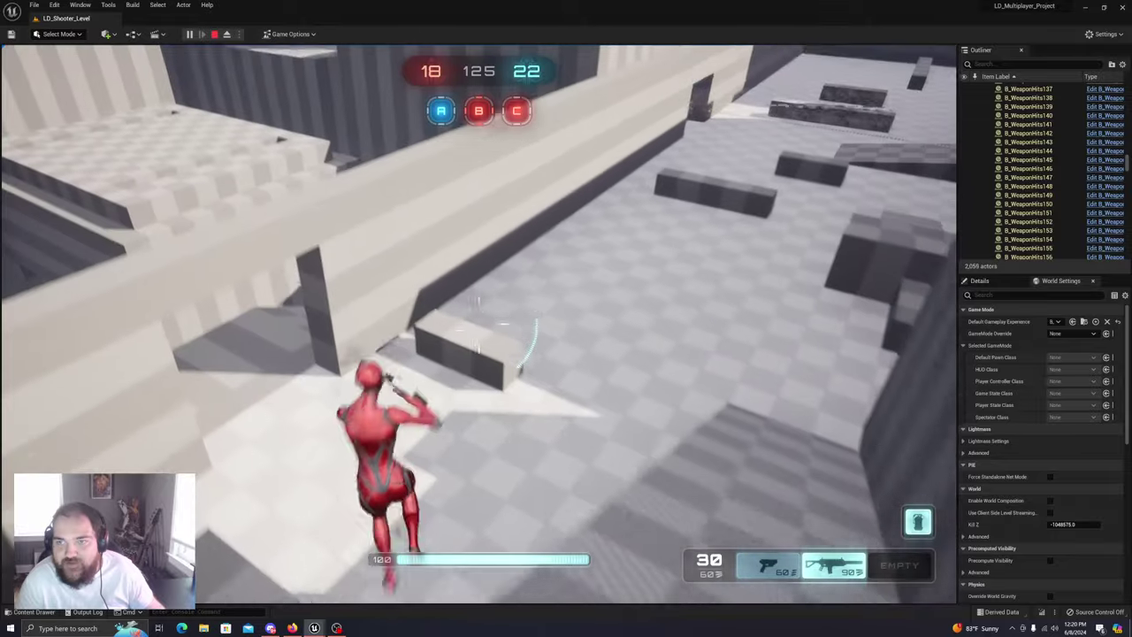
key("w")
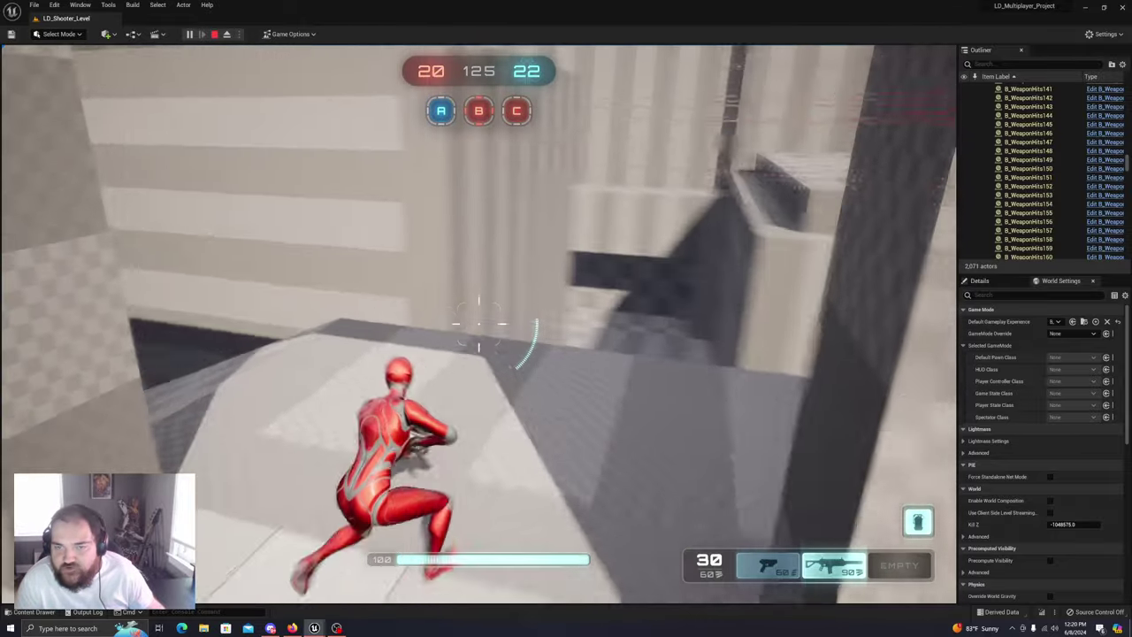
key("w")
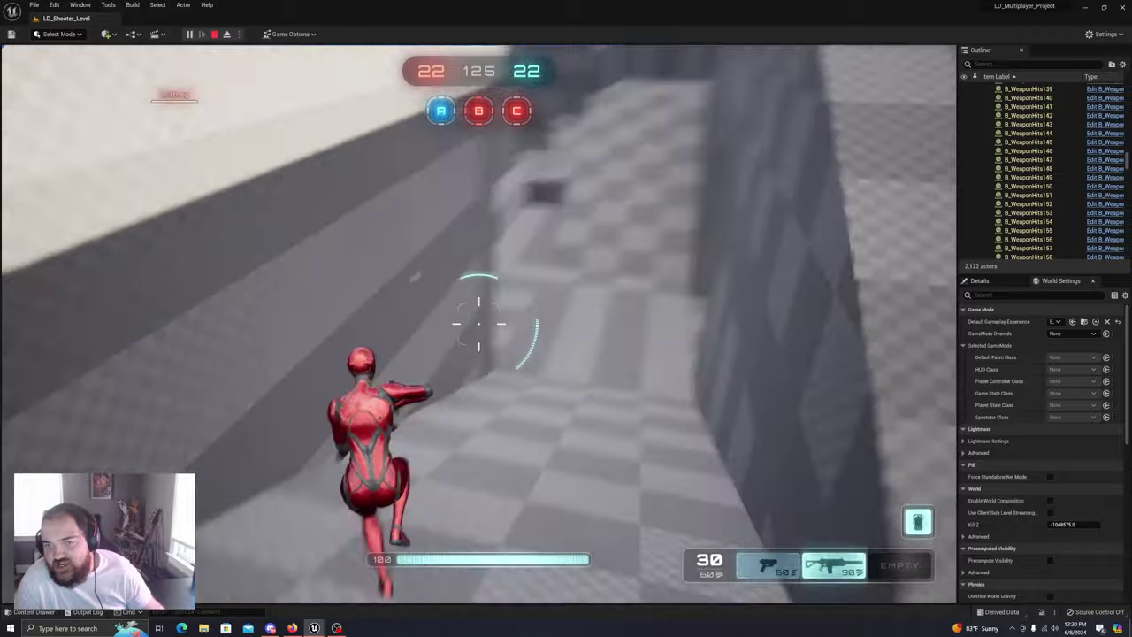
key("w")
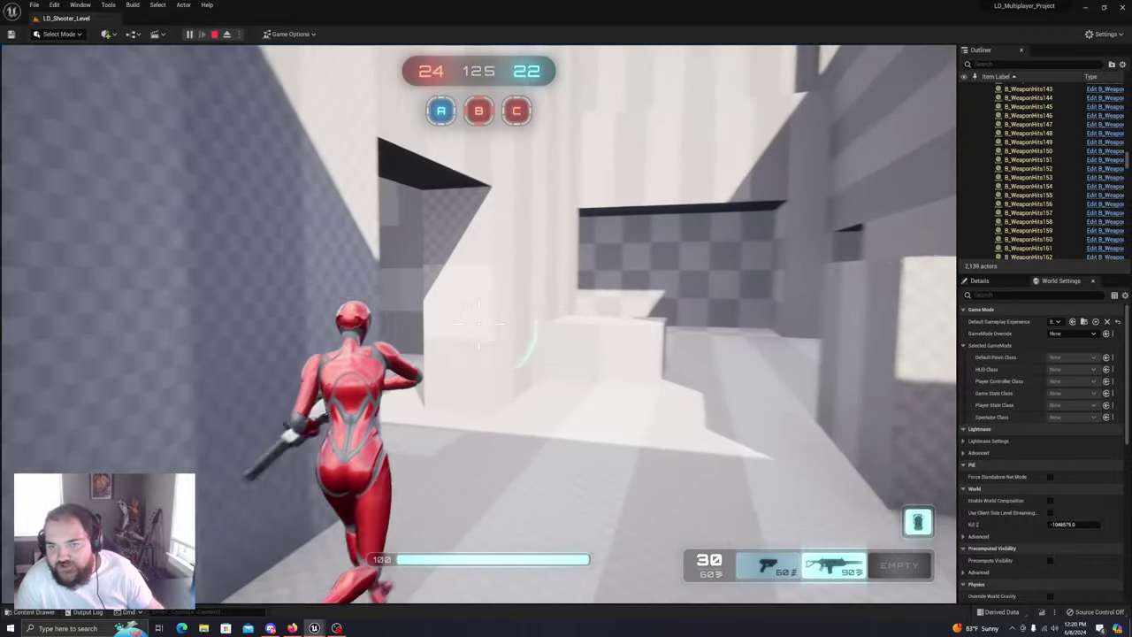
key("w")
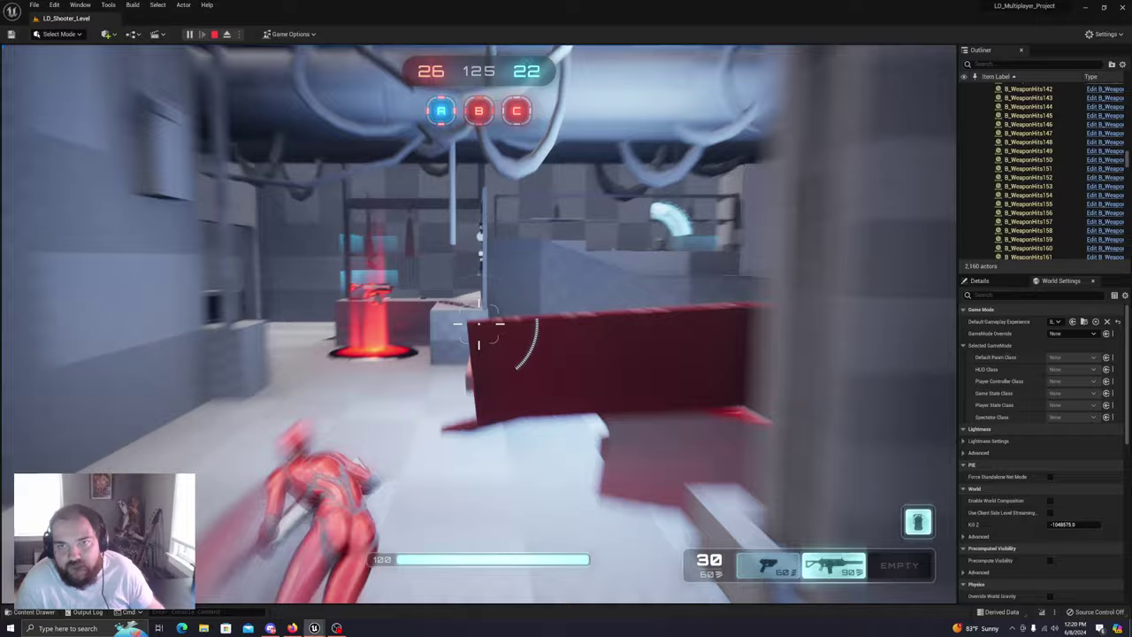
key("w")
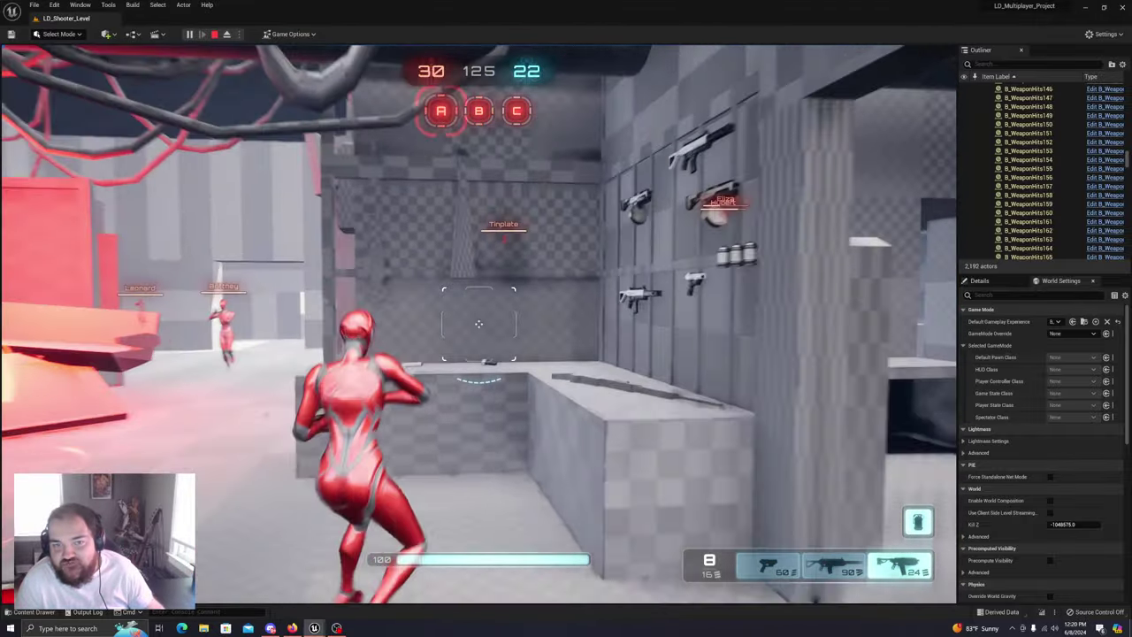
Pass the weapon-rack room and follow the red teammates out through the far exit to test the route
key("w")
key("w")
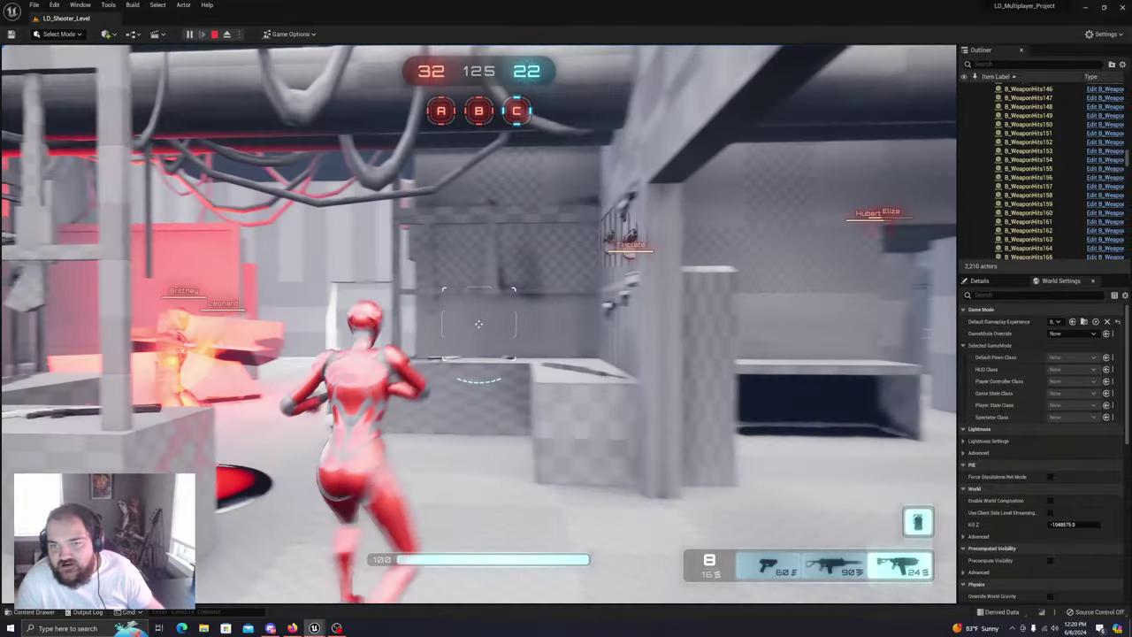
key("w")
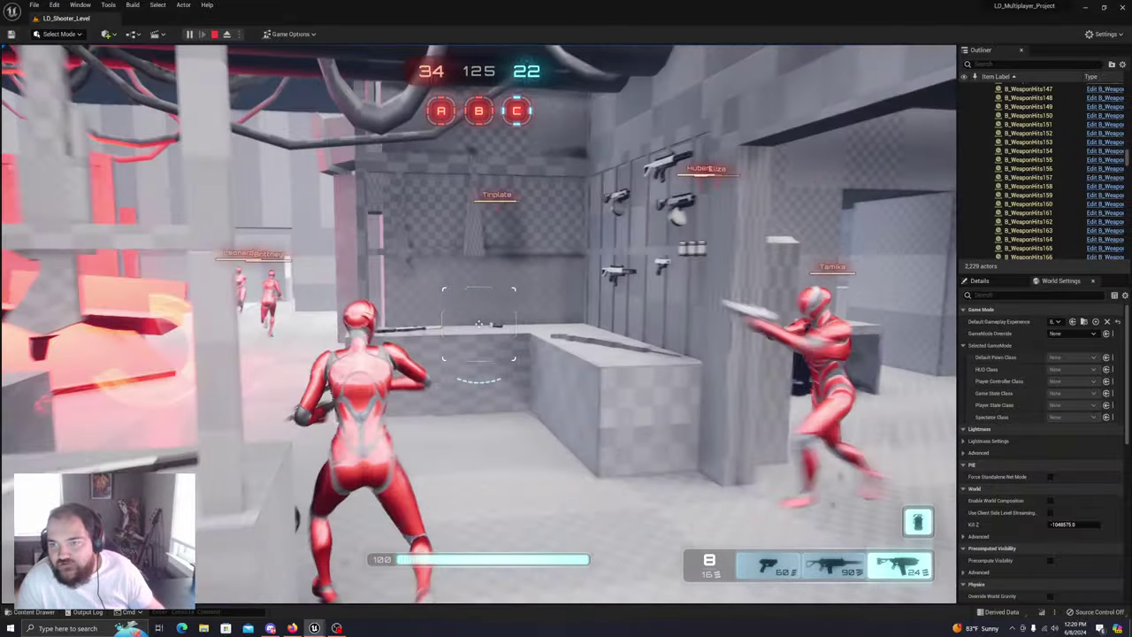
key("w")
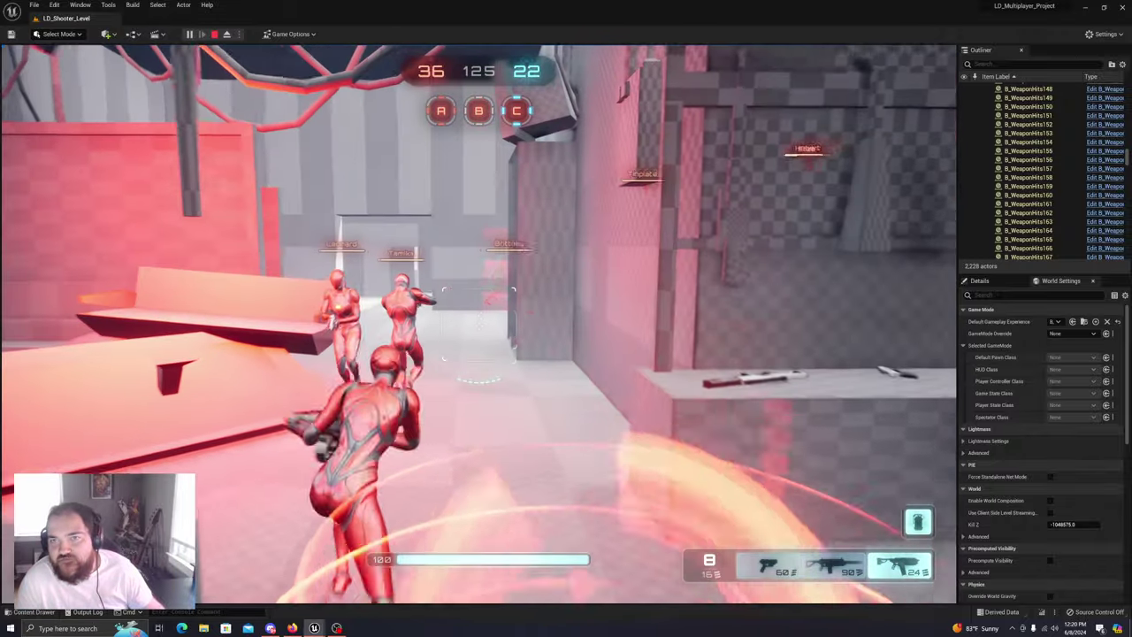
key("w")
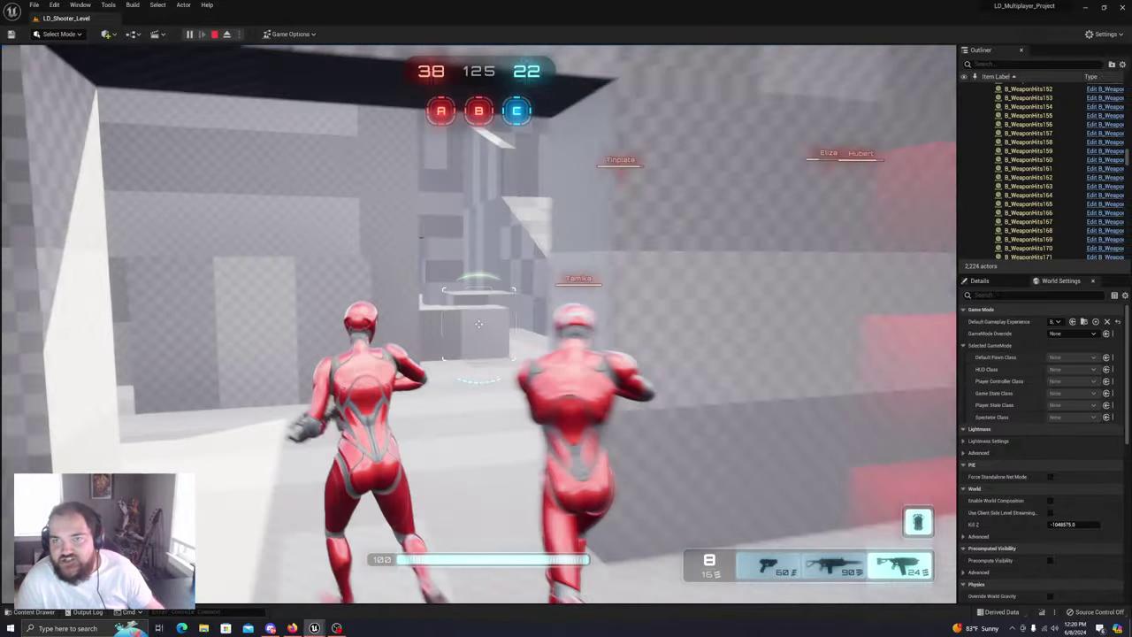
key("w")
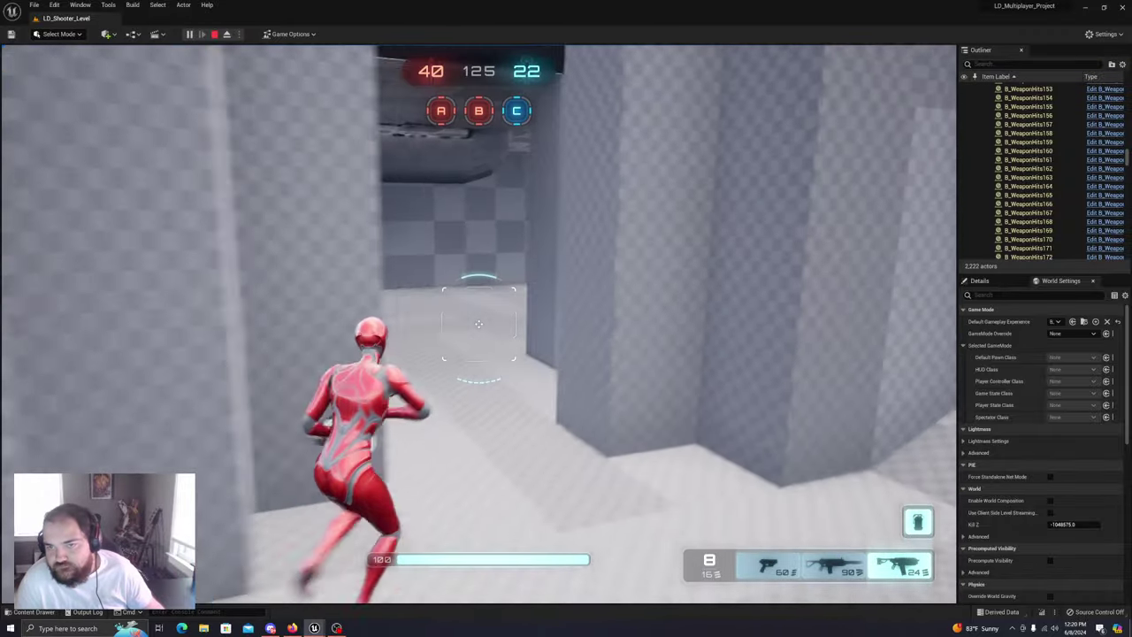
Advance past the checkered ramp to the open doorway and shoot the blue bot beyond it
key("w")
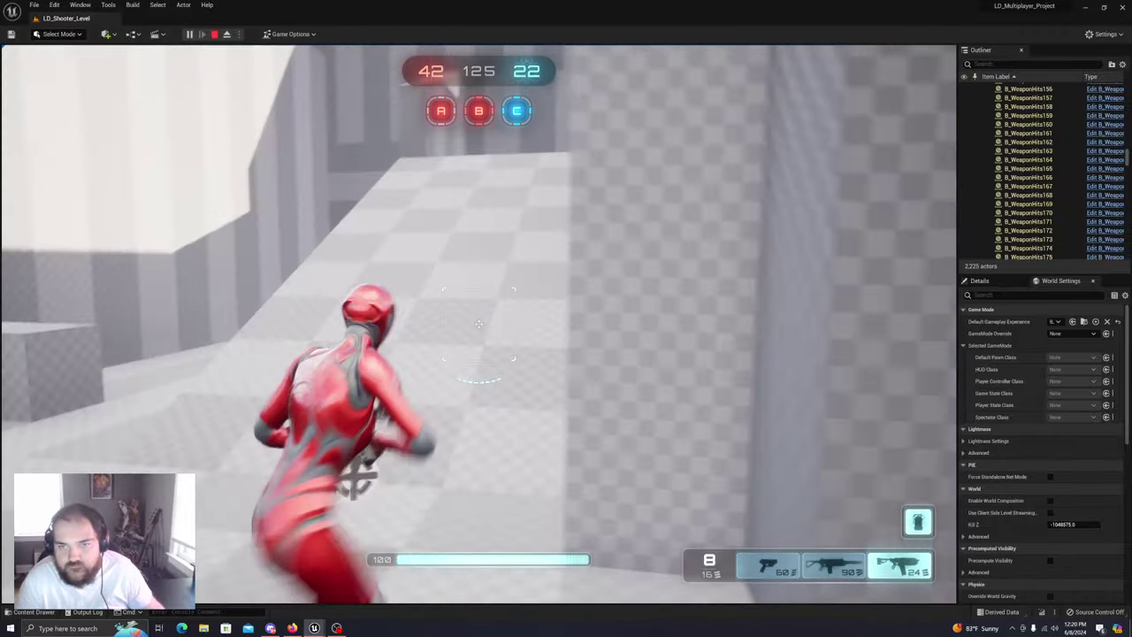
key("w")
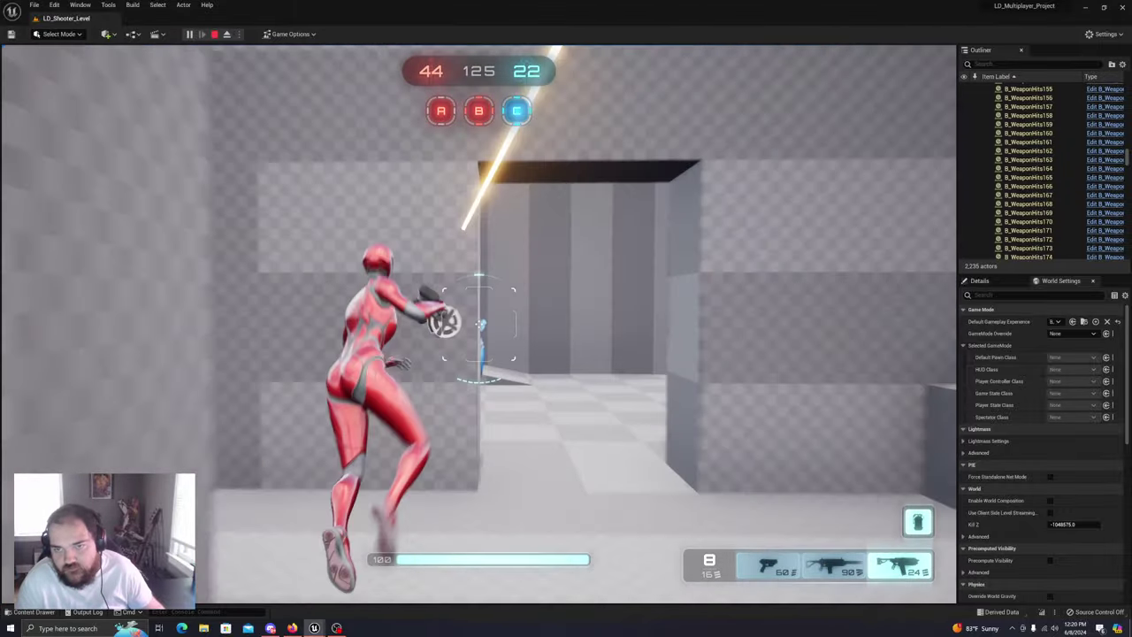
left_click(478, 324)
left_click(479, 324)
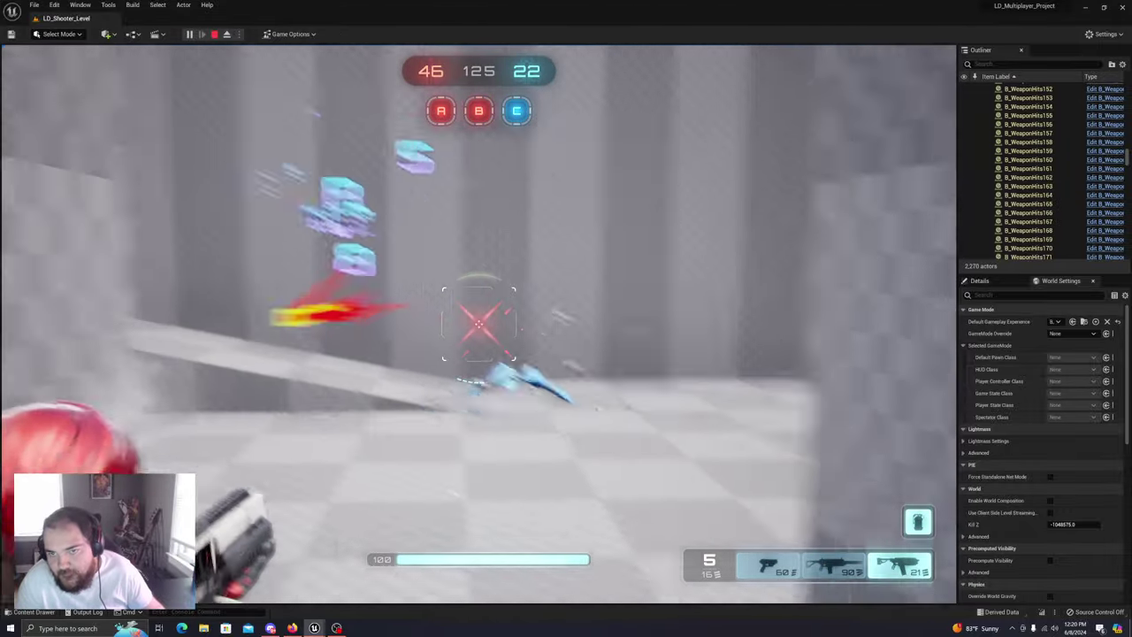
Run through the doorways and the striped-wall area into the shop with the green health pad, and exit at its far side
key("w")
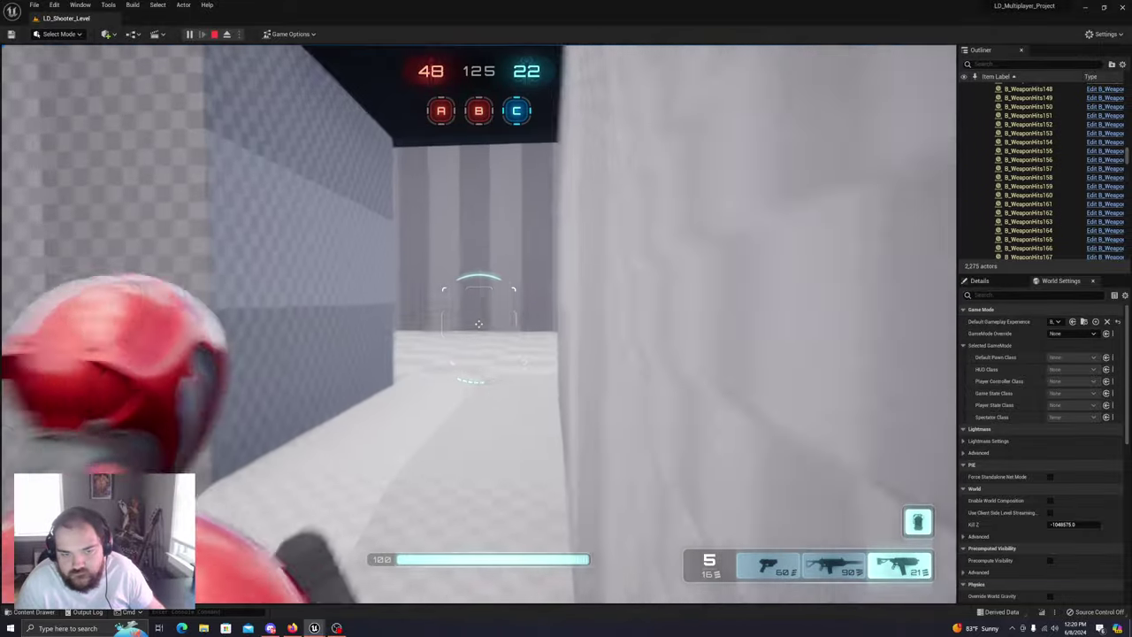
key("w")
key("w")
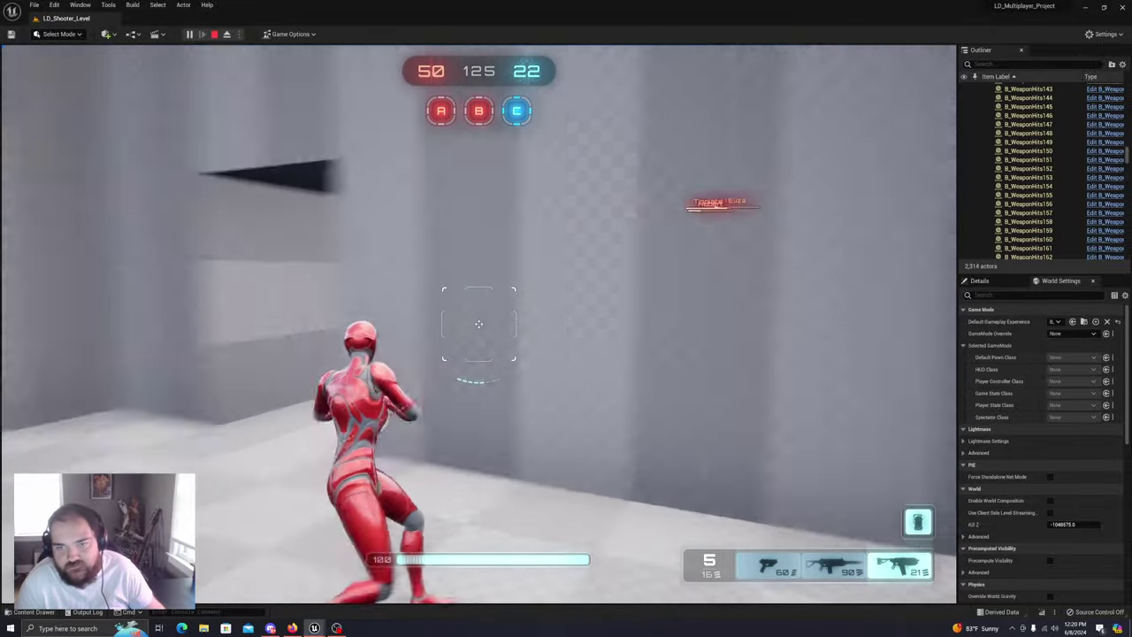
key("w")
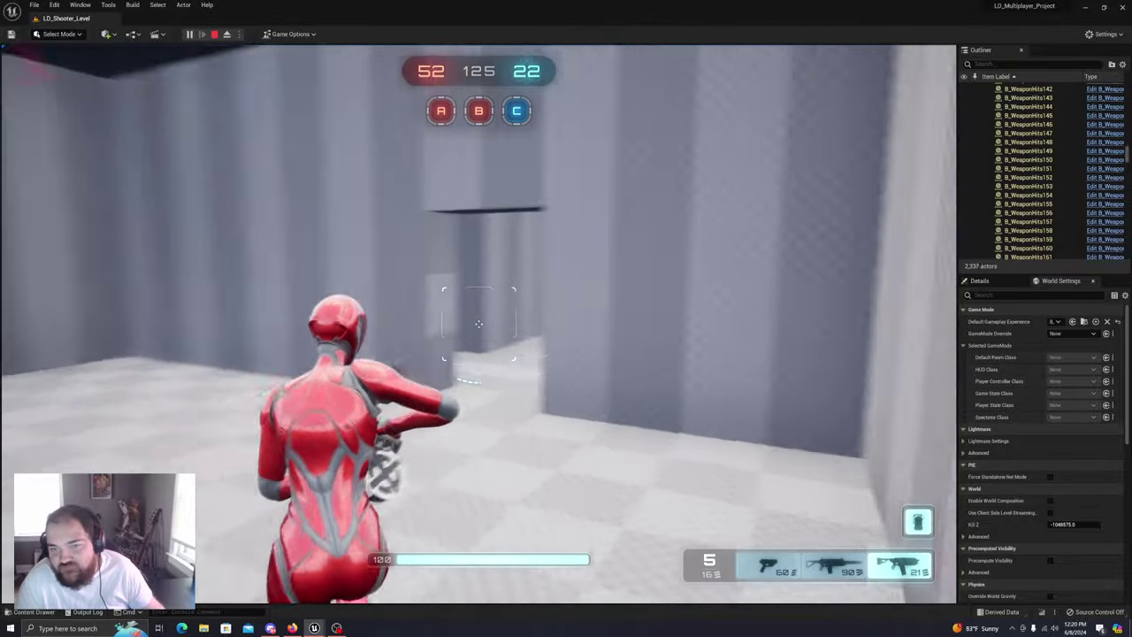
key("w")
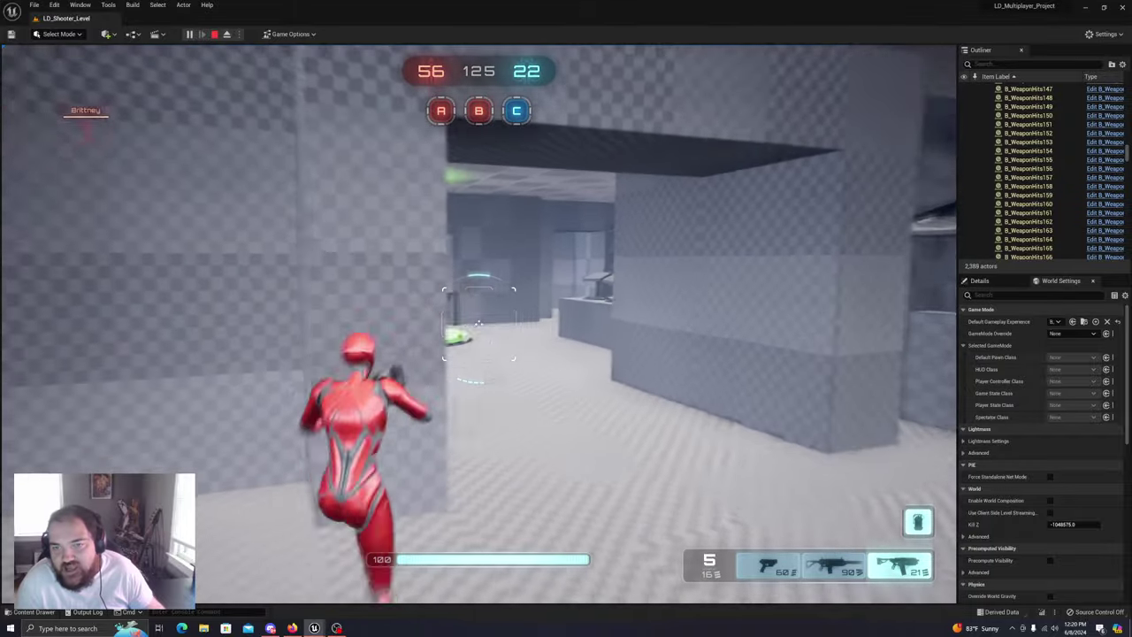
key("w")
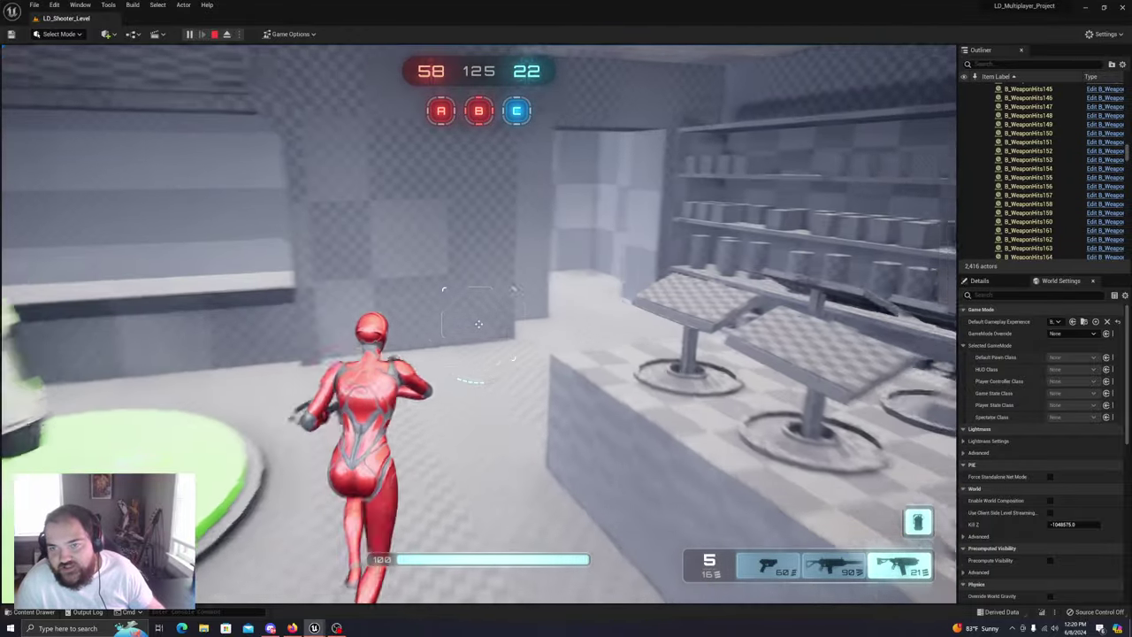
key("w")
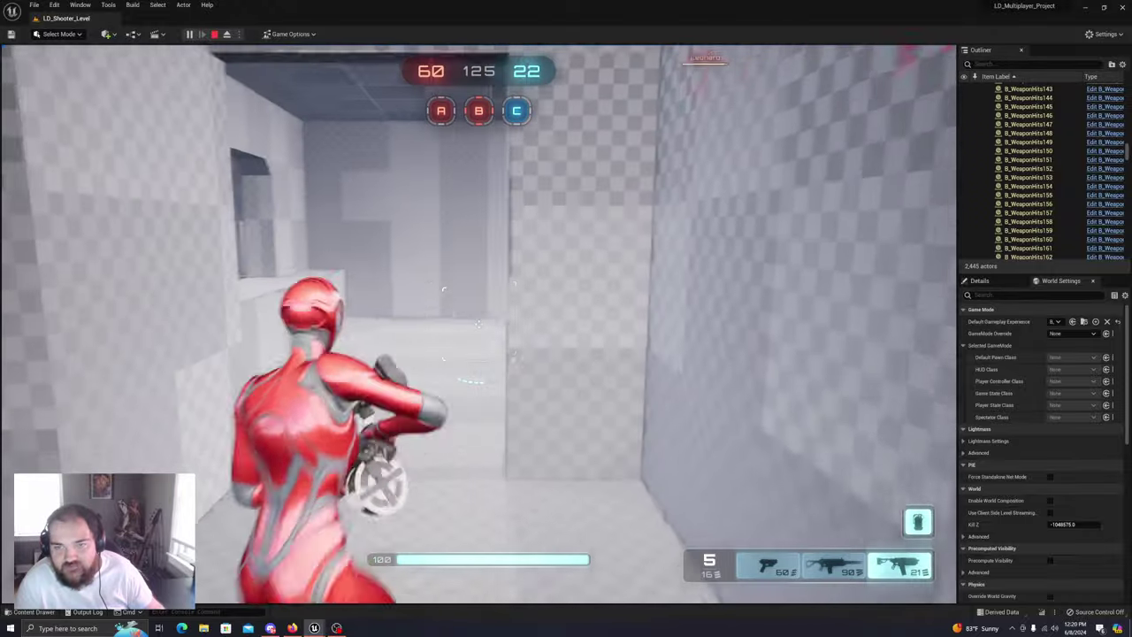
Follow the slatted-partition corridor to the white hexagonal pad, and stop the play-in-editor session
key("w")
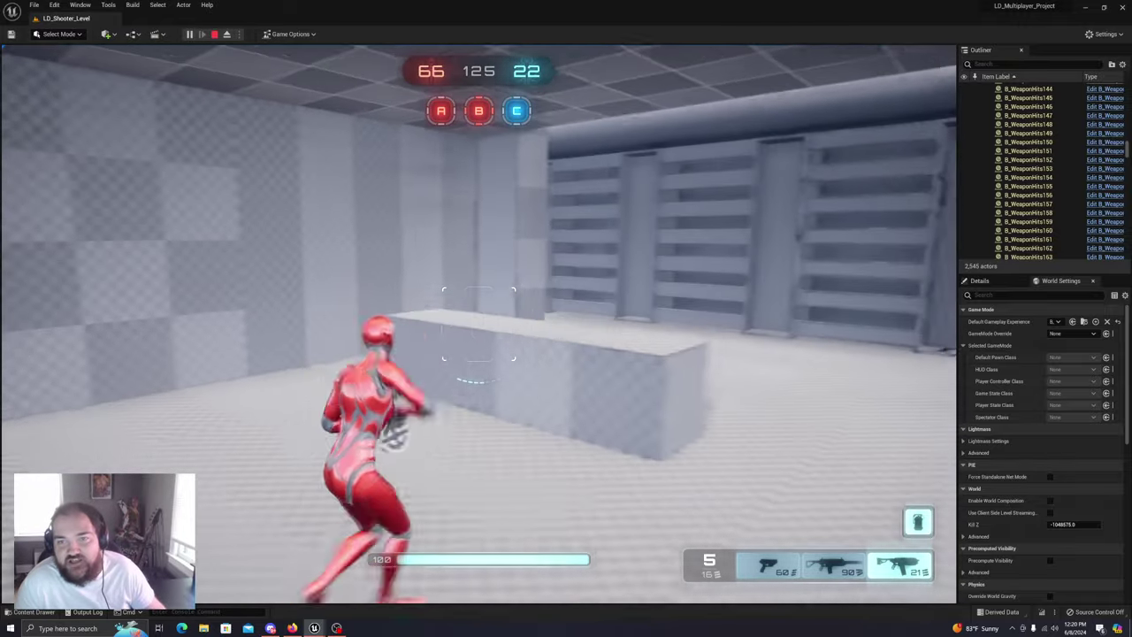
key("w")
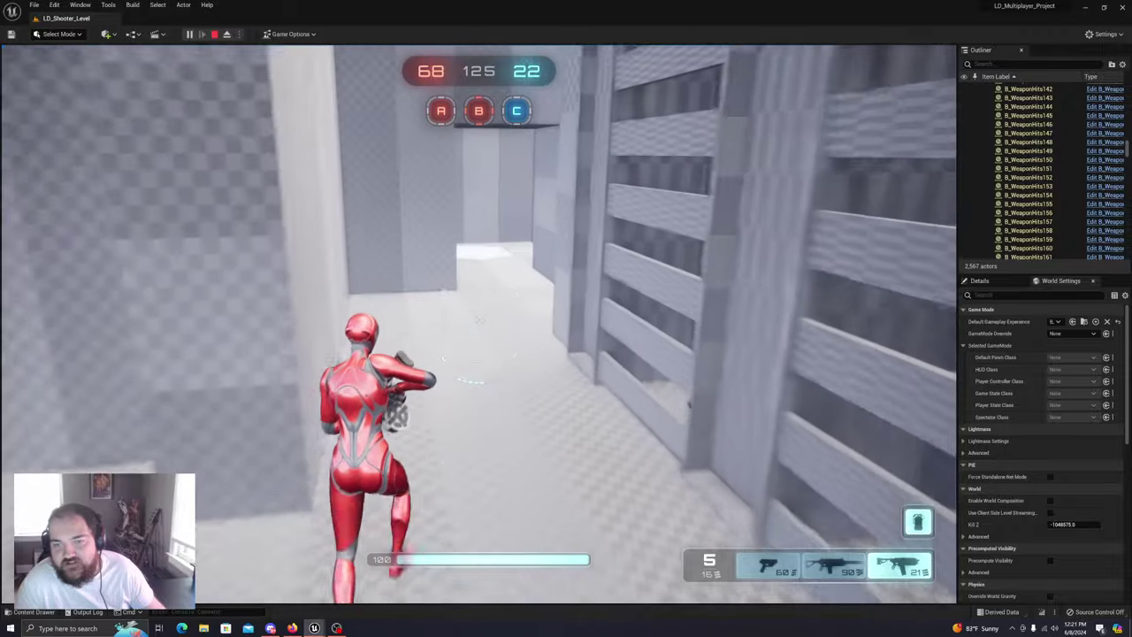
key("w")
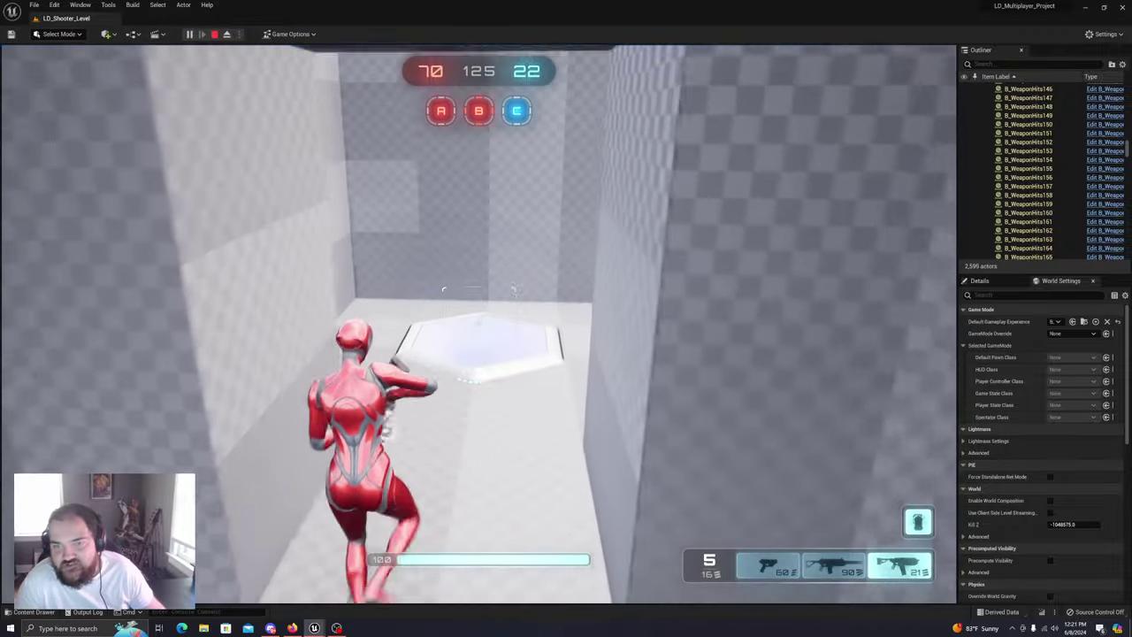
key("w")
key("Escape")
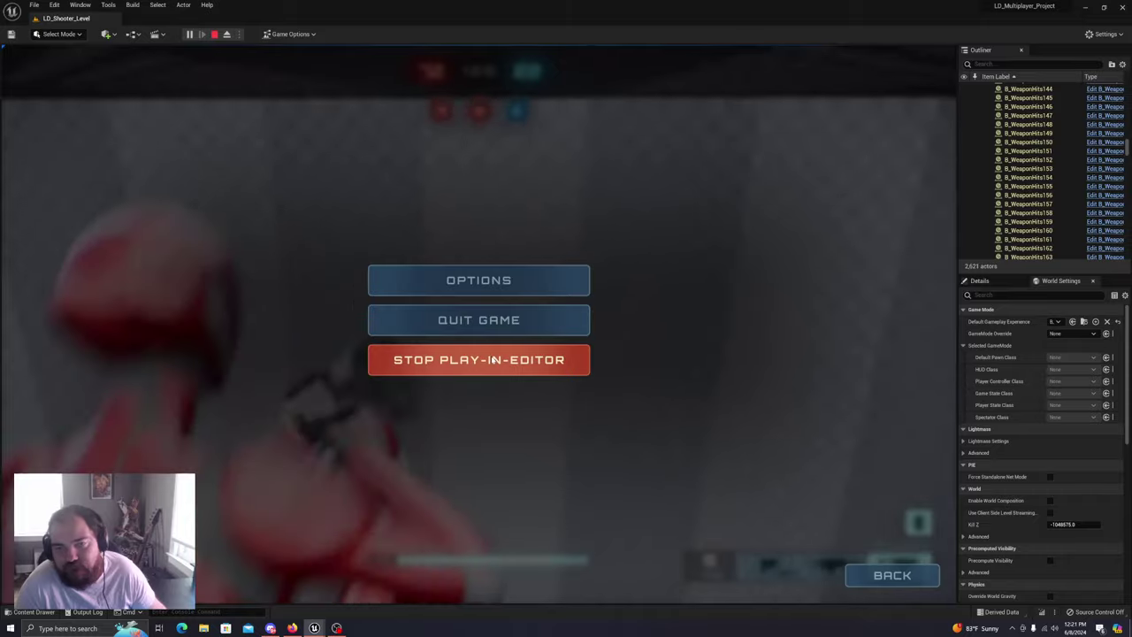
left_click(493, 360)
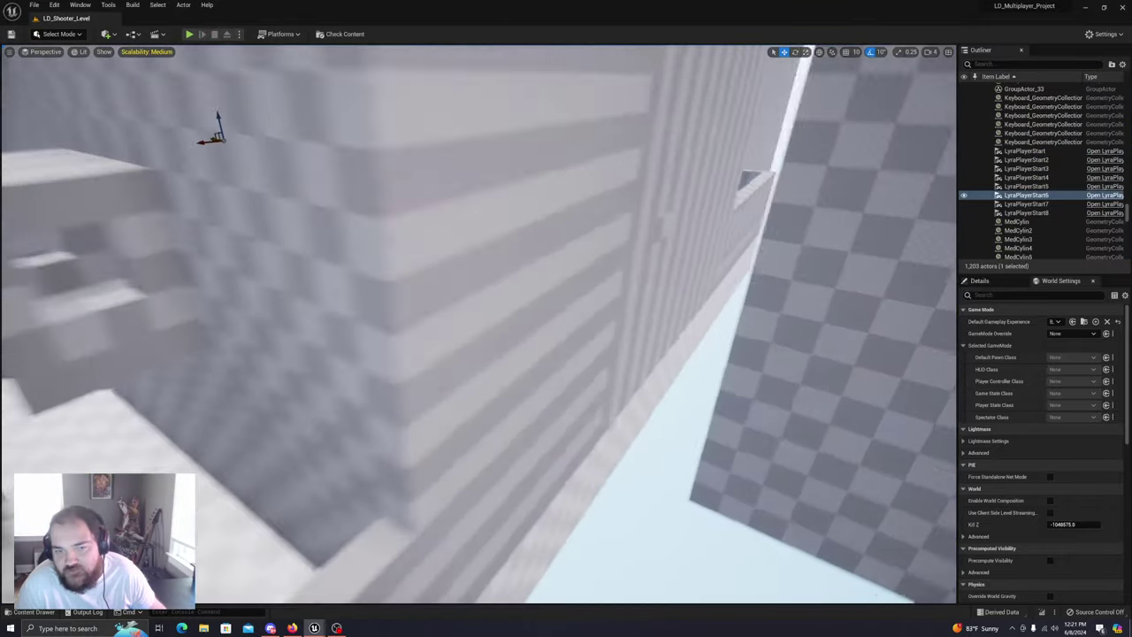
Fly the editor camera through the walls and dining area into the large interior hall to examine its layout
key("w")
right_click_drag(493, 361, 327, 327)
key("w")
right_click_drag(891, 258, 867, 261)
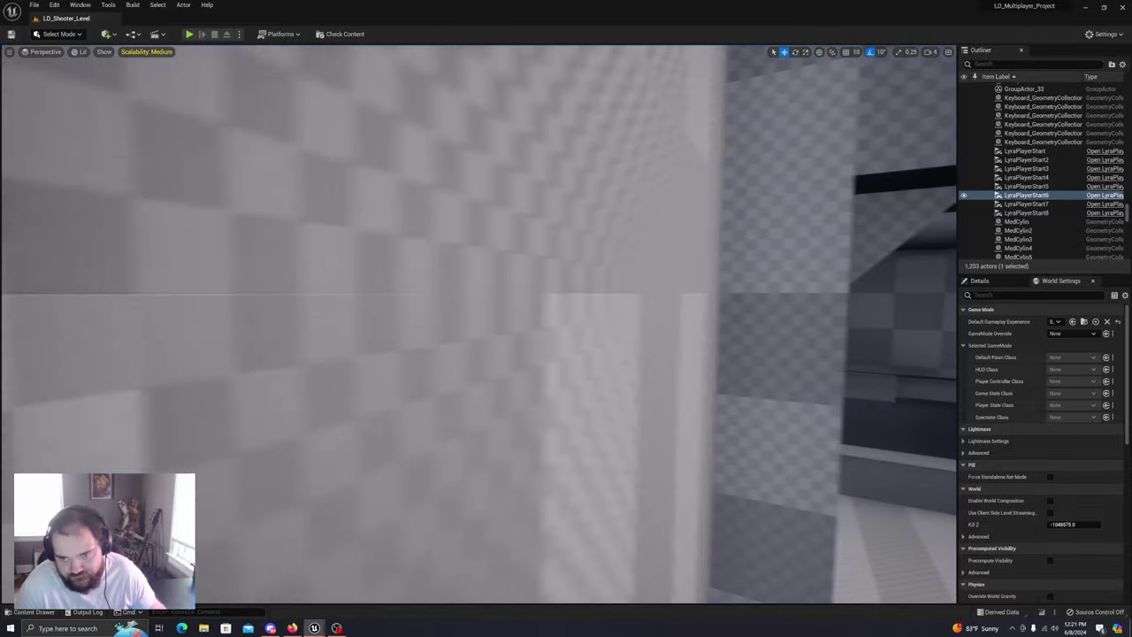
key("w")
right_click_drag(479, 323, 583, 349)
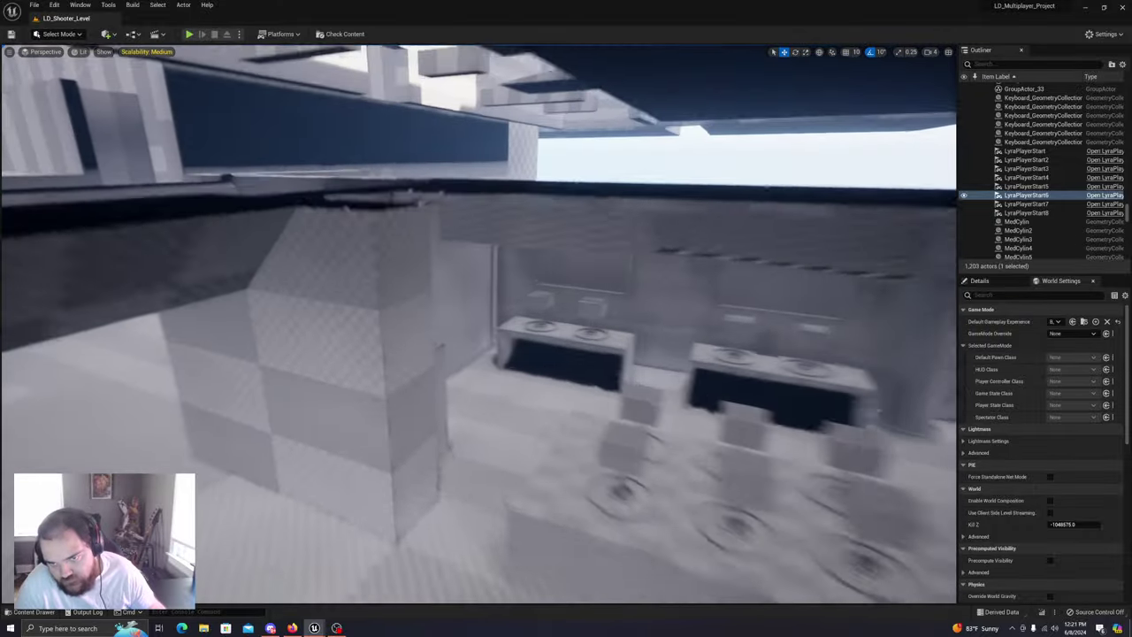
right_click_drag(682, 260, 566, 257)
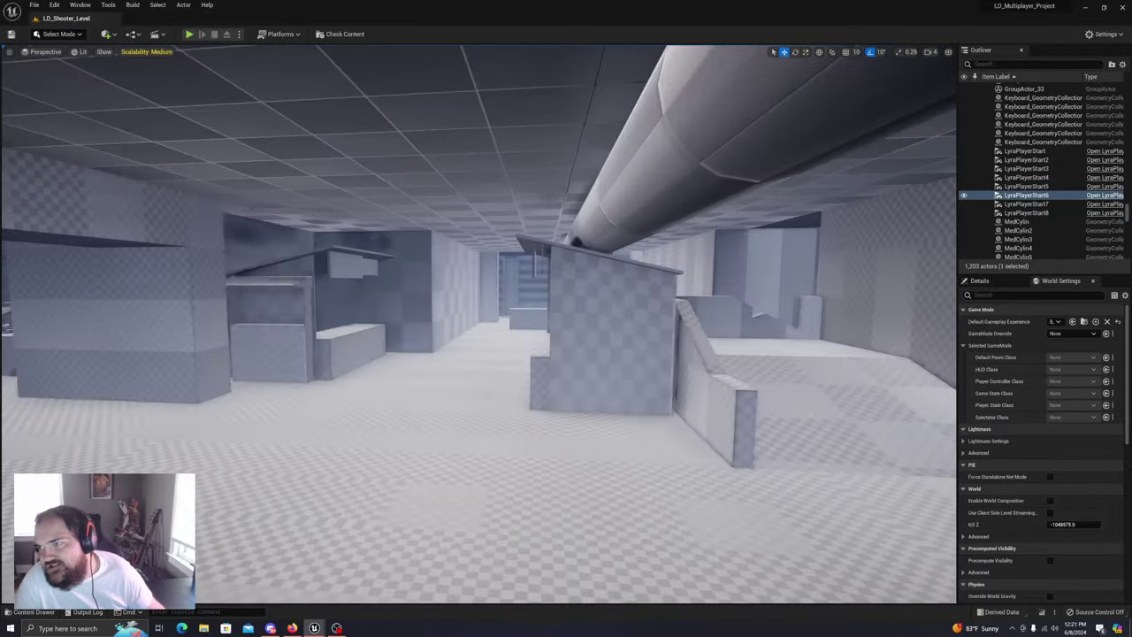
Select LyraPlayerStart and look through the World Settings, including the Default Gameplay Experience
left_click(1028, 153)
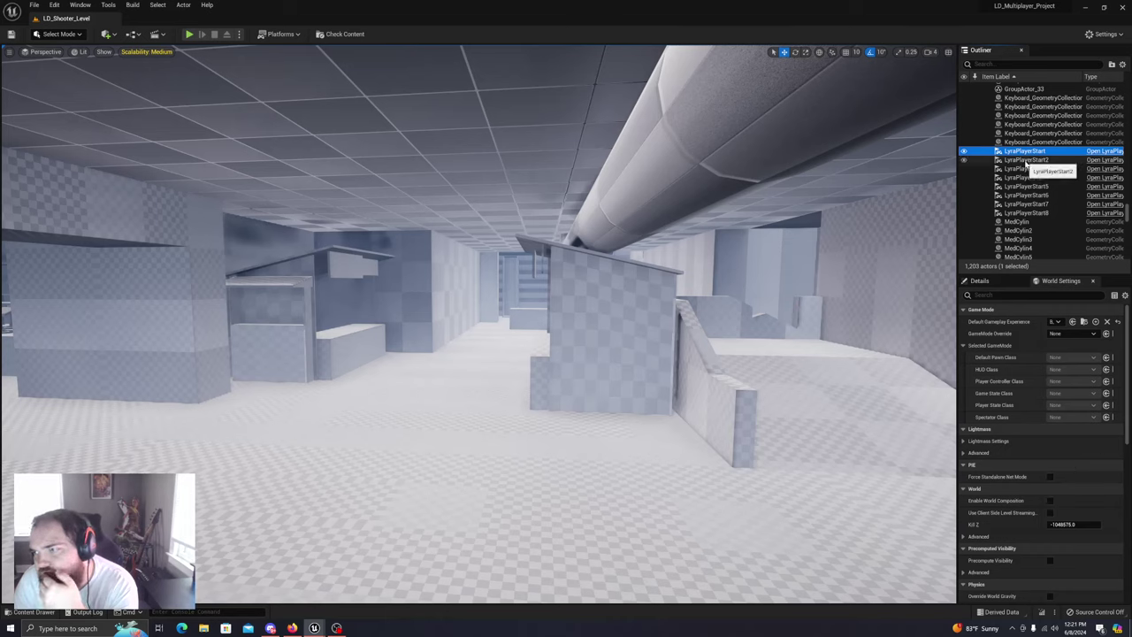
scroll(1047, 446, "down", 4)
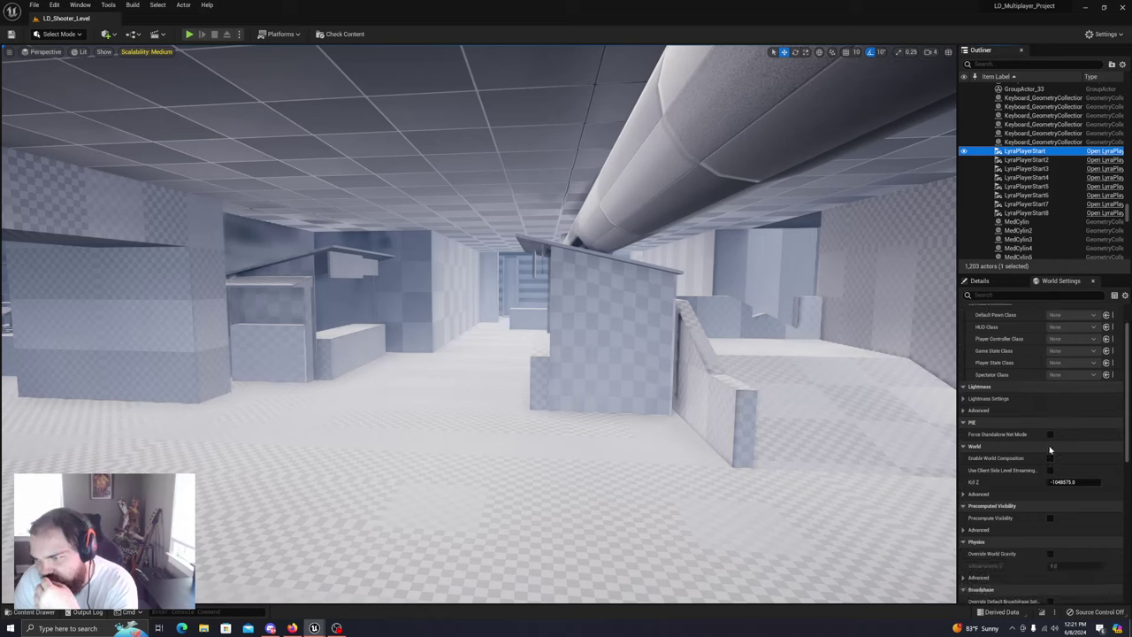
scroll(1062, 478, "down", 7)
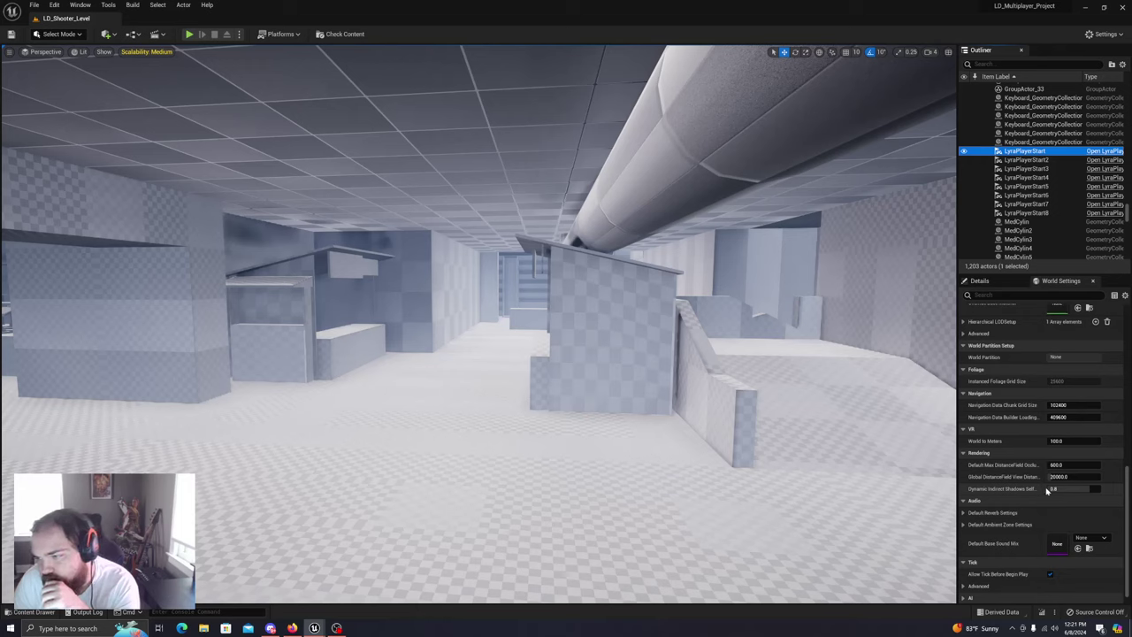
scroll(1031, 517, "up", 10)
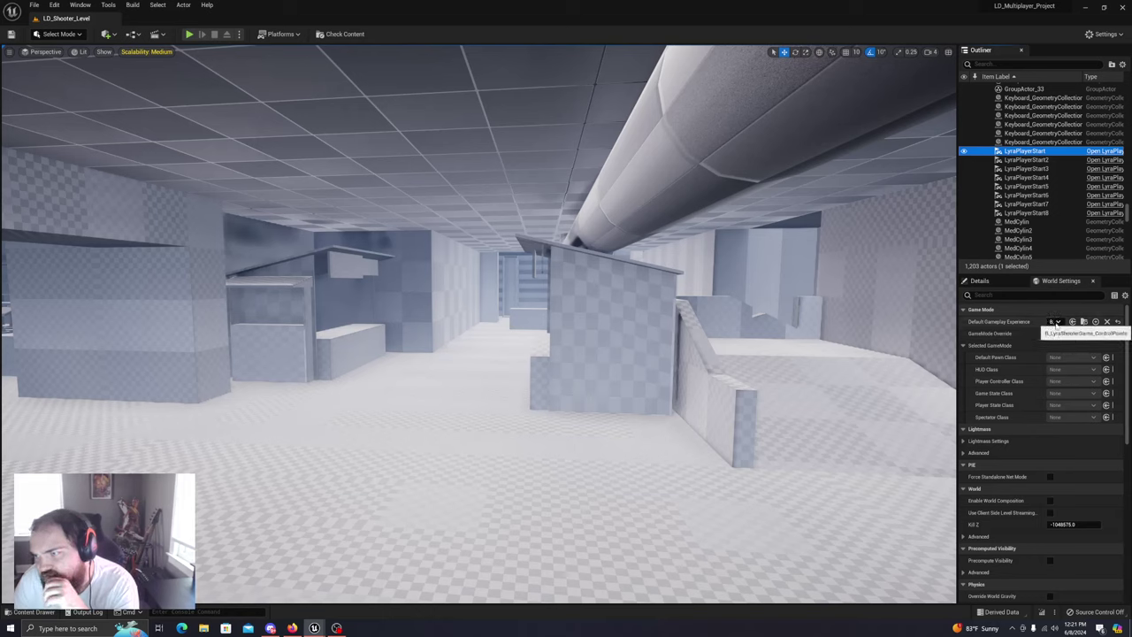
left_click(1058, 324)
left_click(1060, 324)
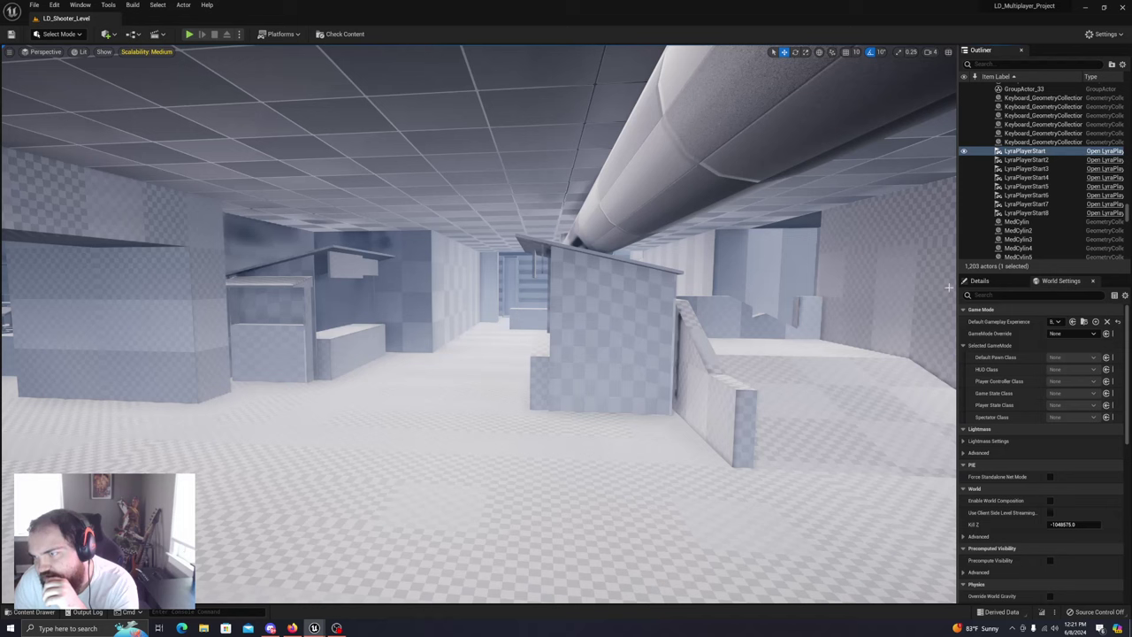
Widen the Outliner and World Settings area, select LyraPlayerStart2, and review the world settings down to the HLOD System options
left_click_drag(958, 282, 819, 281)
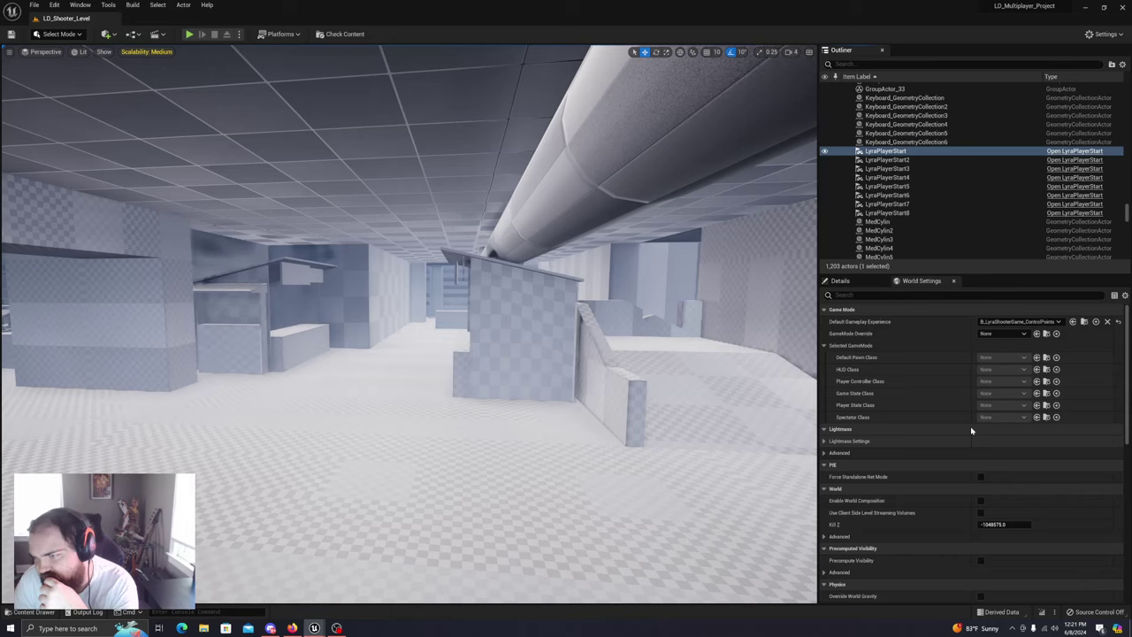
left_click(897, 161)
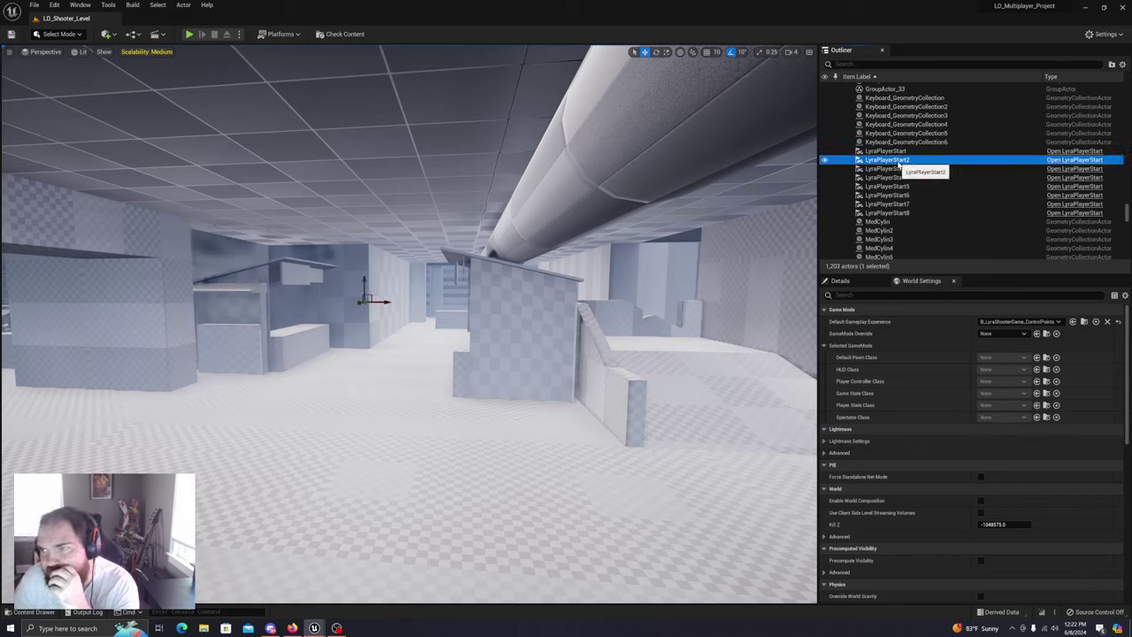
scroll(1031, 513, "down", 1)
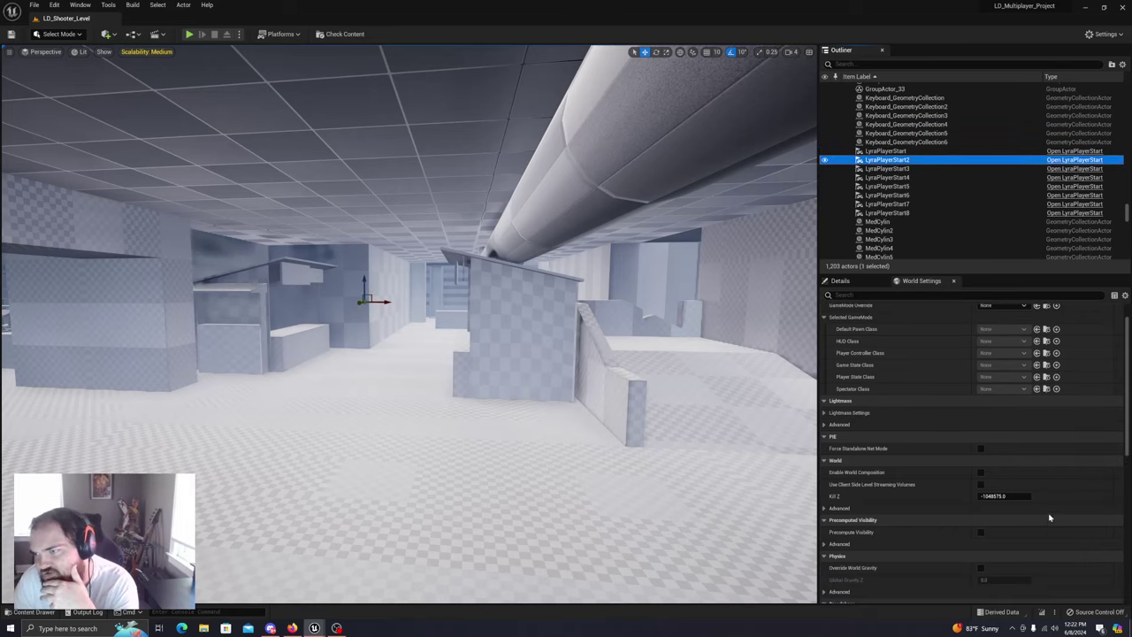
scroll(1045, 488, "down", 2)
scroll(1042, 488, "down", 1)
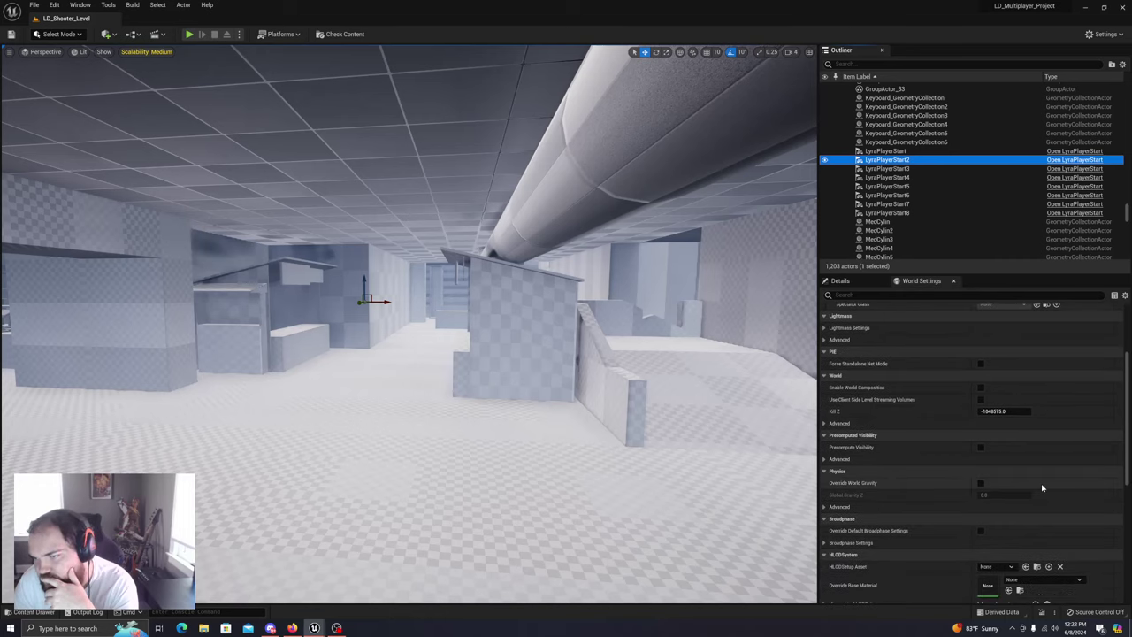
scroll(1042, 488, "down", 1)
scroll(1042, 488, "down", 2)
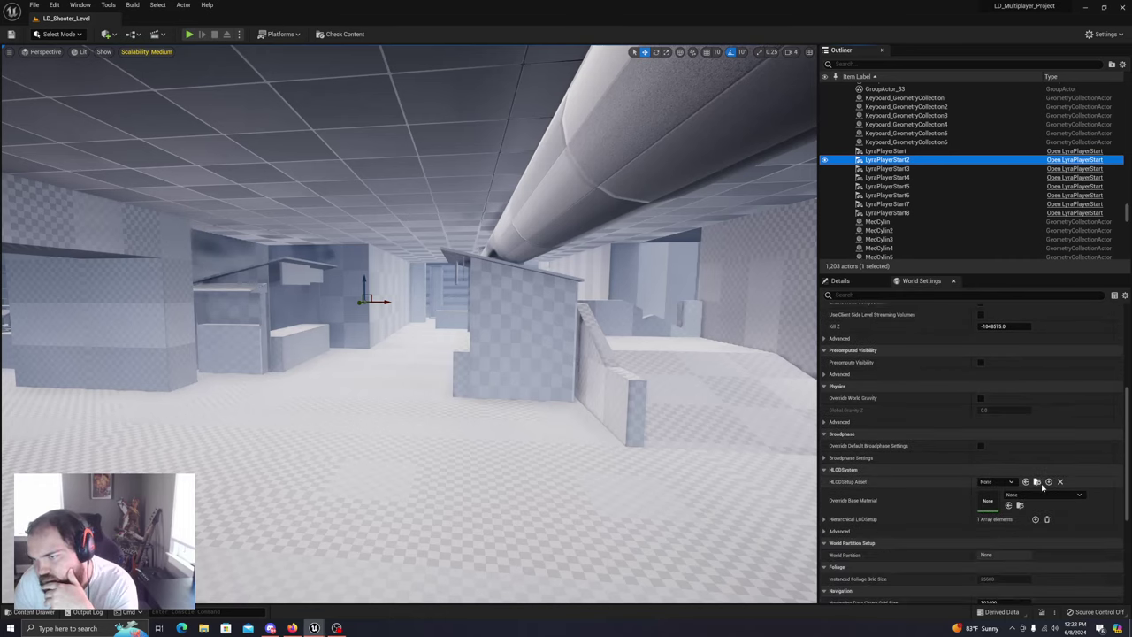
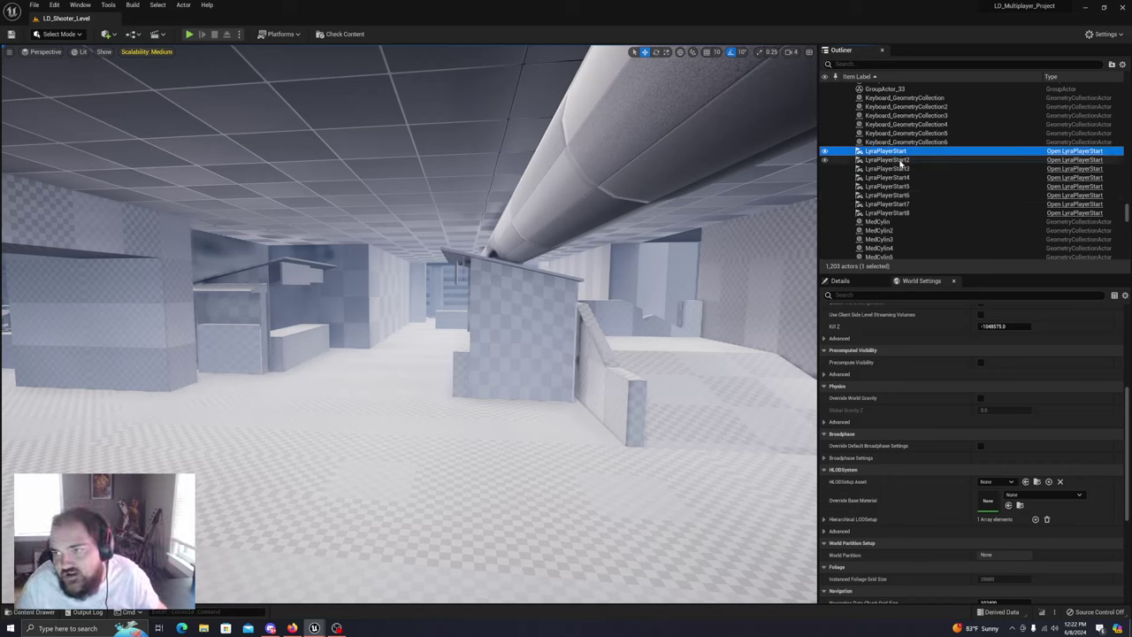
Select LyraPlayerStart3 and LyraPlayerStart4 in turn and check where they sit in the level
left_click(902, 171)
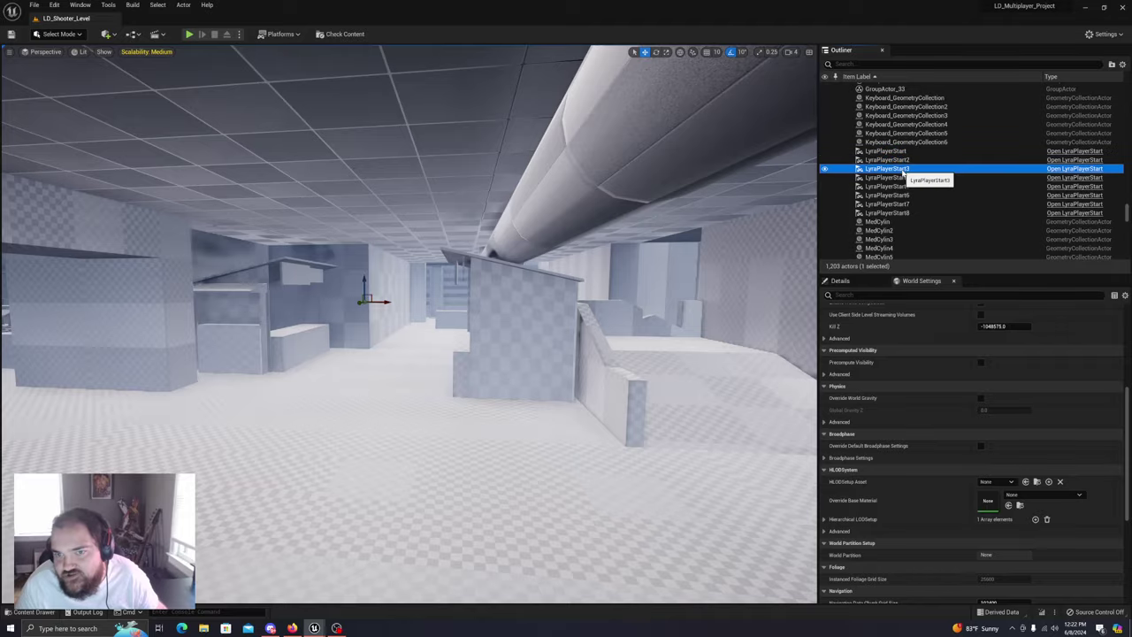
right_click_drag(496, 301, 721, 314)
right_click_drag(610, 371, 684, 371)
left_click(893, 177)
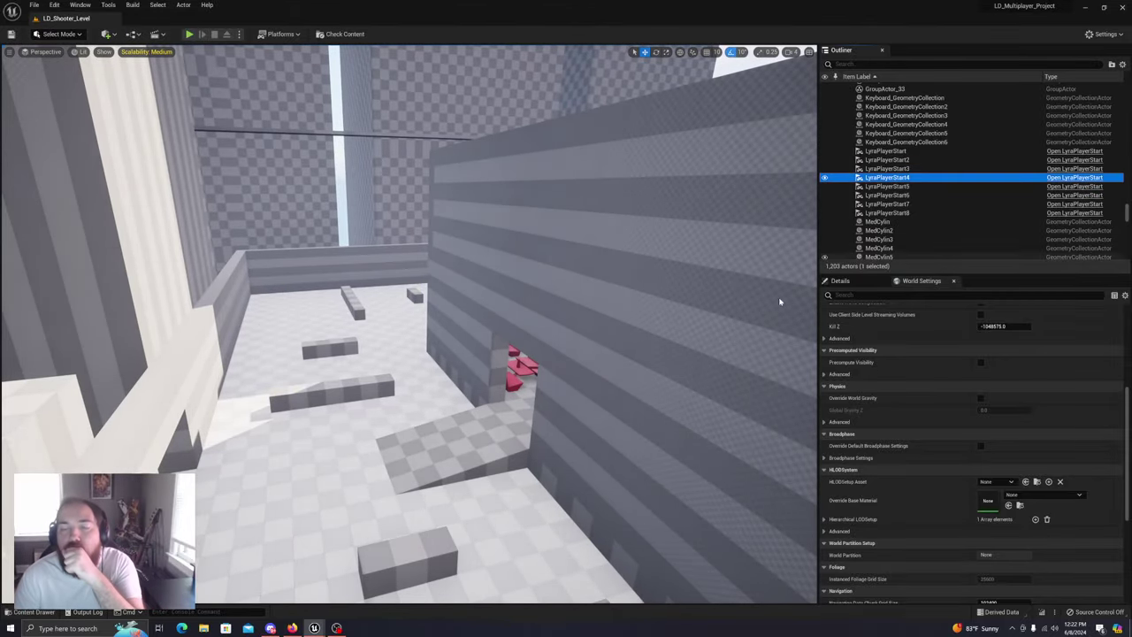
key("f")
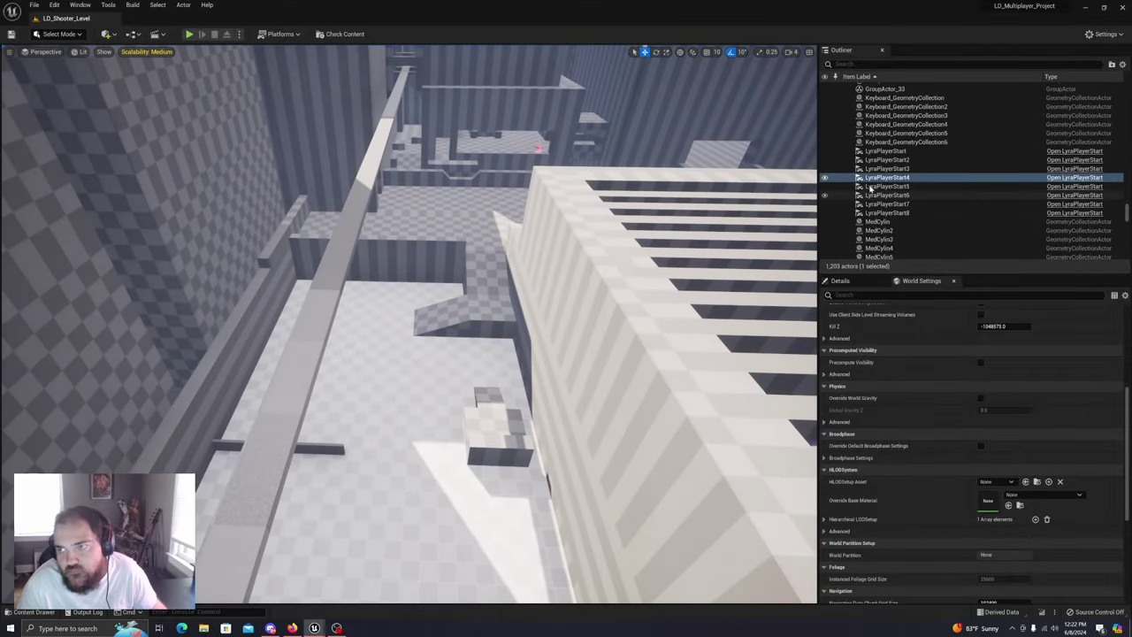
Go through LyraPlayerStart5 to LyraPlayerStart8 one by one and compare their positions around the outdoor area
left_click(885, 186)
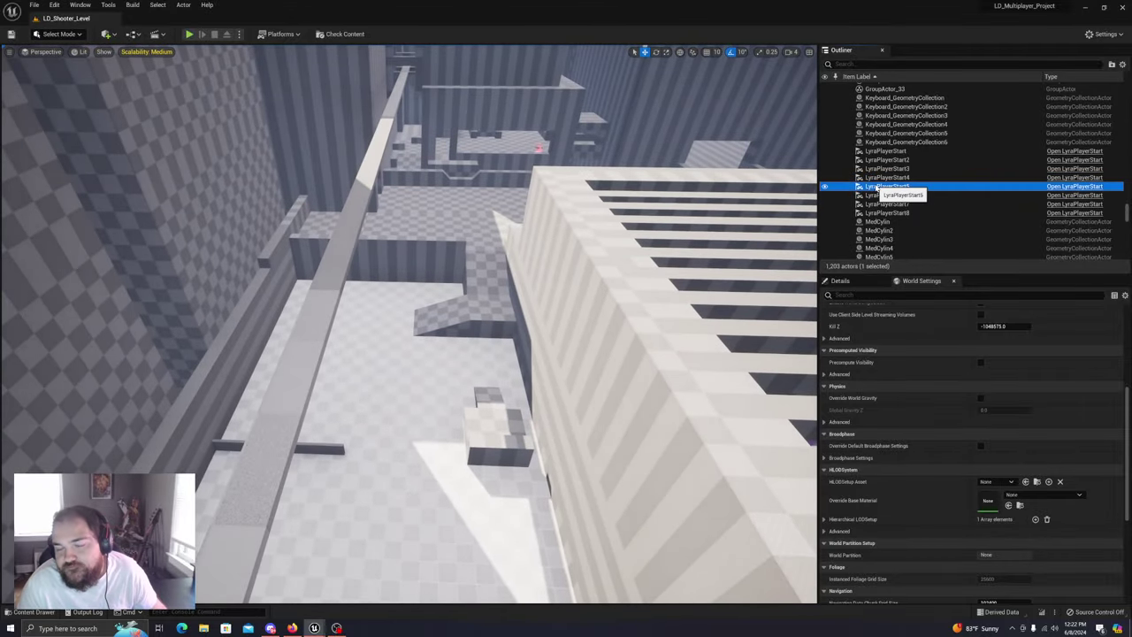
left_click(889, 196)
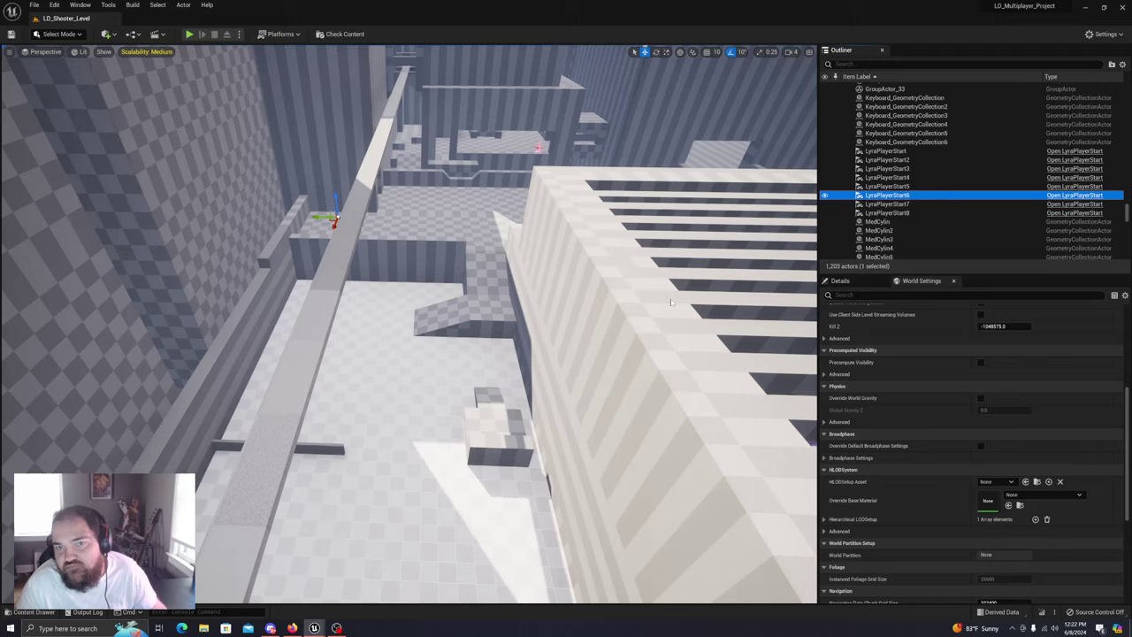
left_click(925, 205)
key("f")
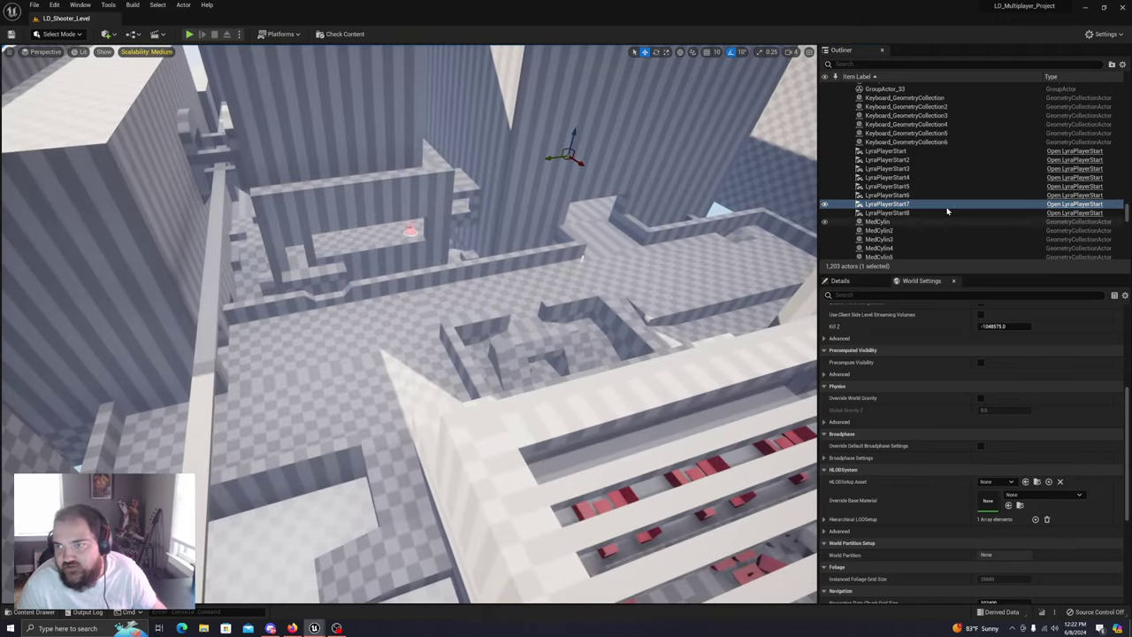
left_click(894, 213)
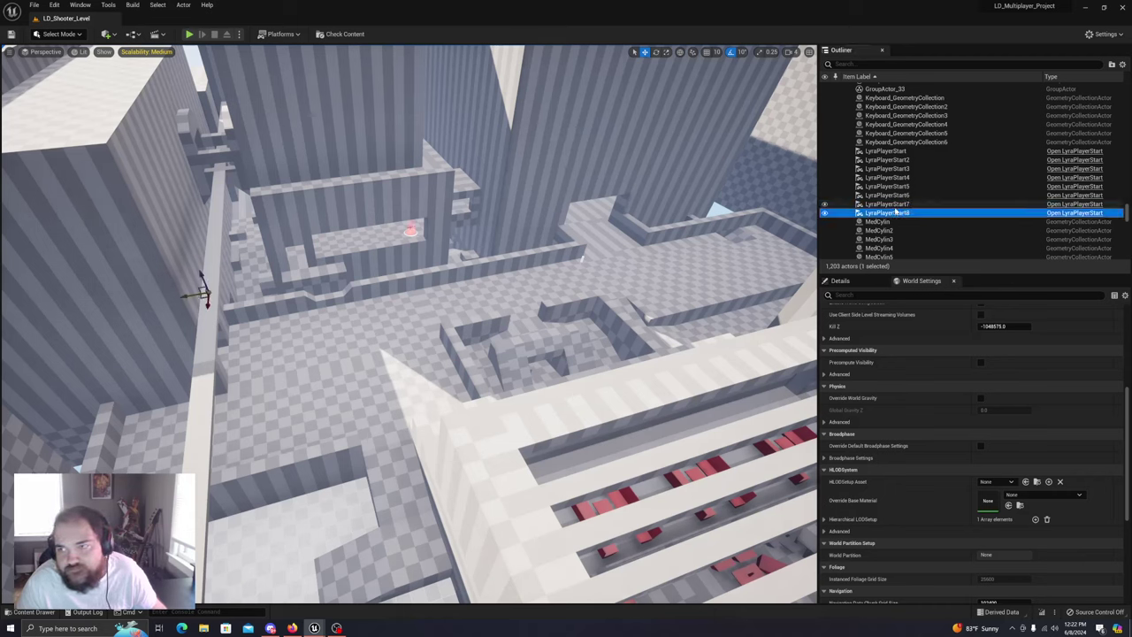
left_click(891, 205)
left_click(889, 196)
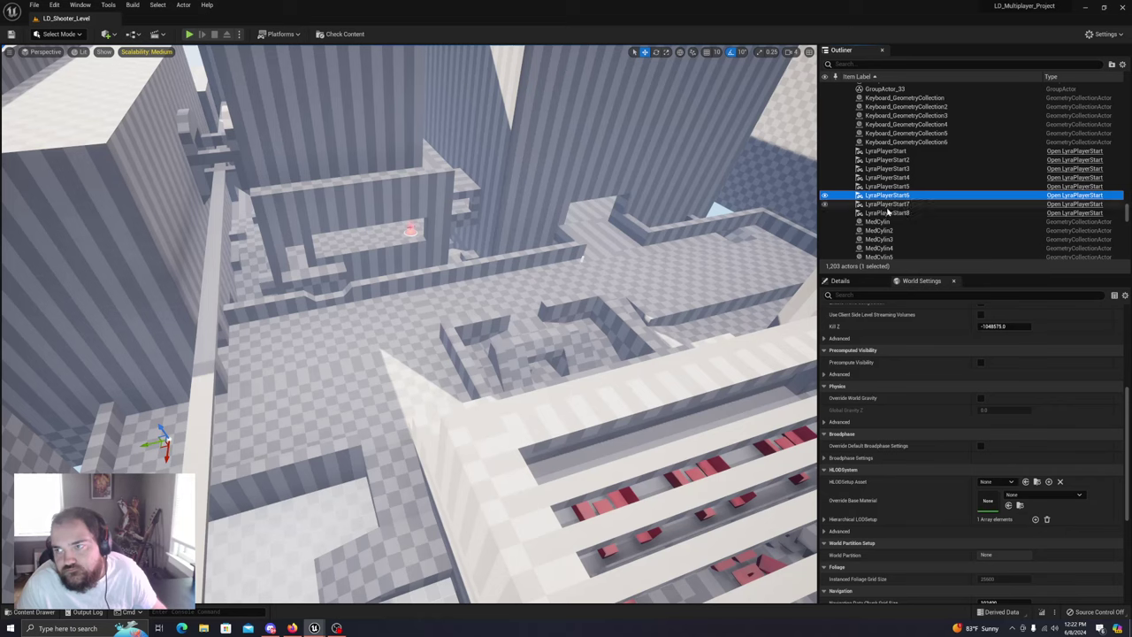
left_click(890, 204)
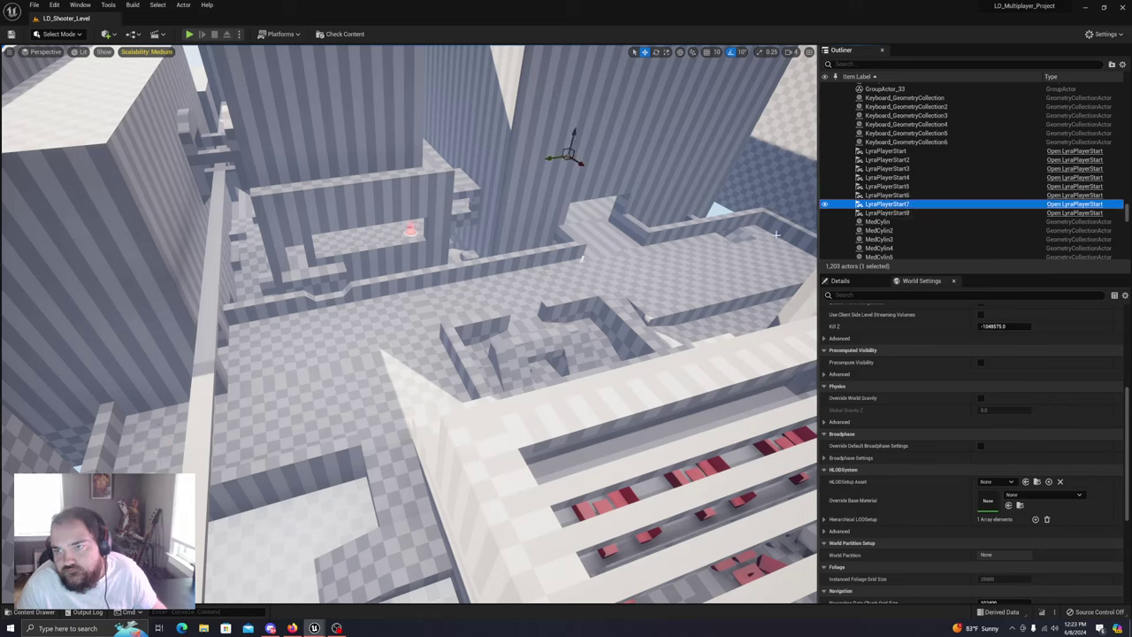
left_click(879, 214)
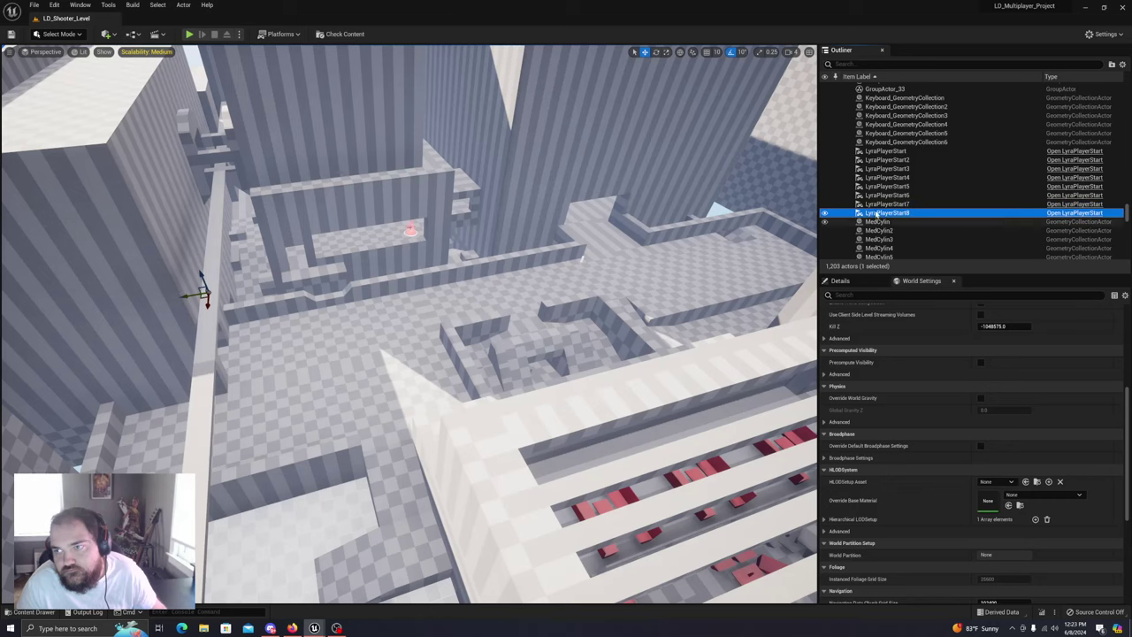
Move LyraPlayerStart5 from the walled outdoor platform along the narrow alley to the base of the checkered building corner
left_click(880, 187)
double_click(881, 187)
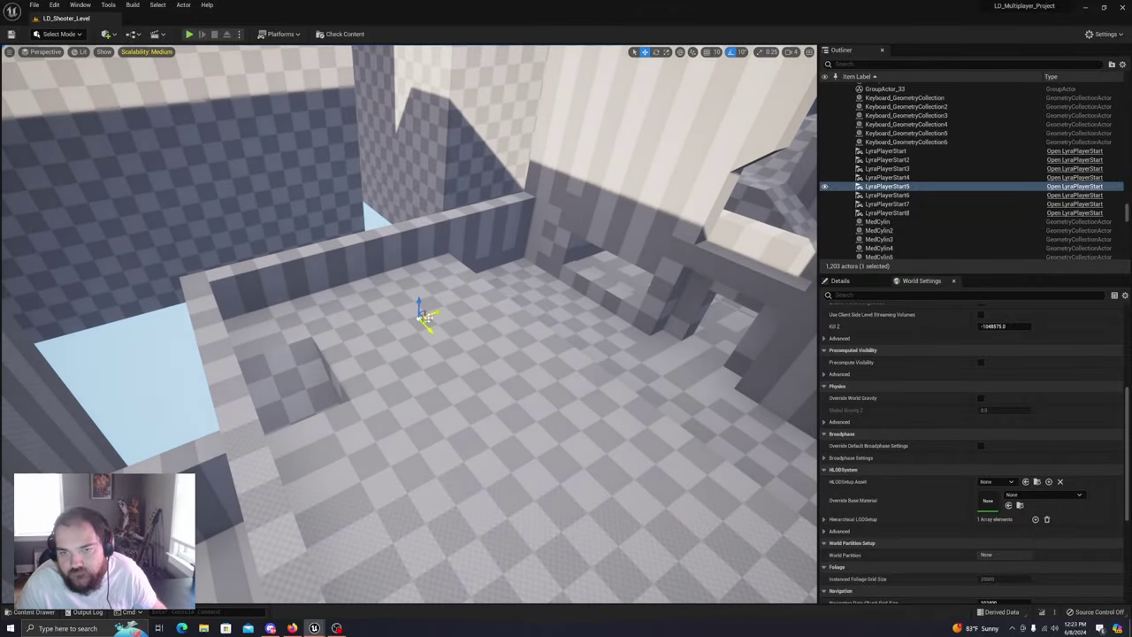
right_click_drag(812, 290, 1052, 310)
key("w")
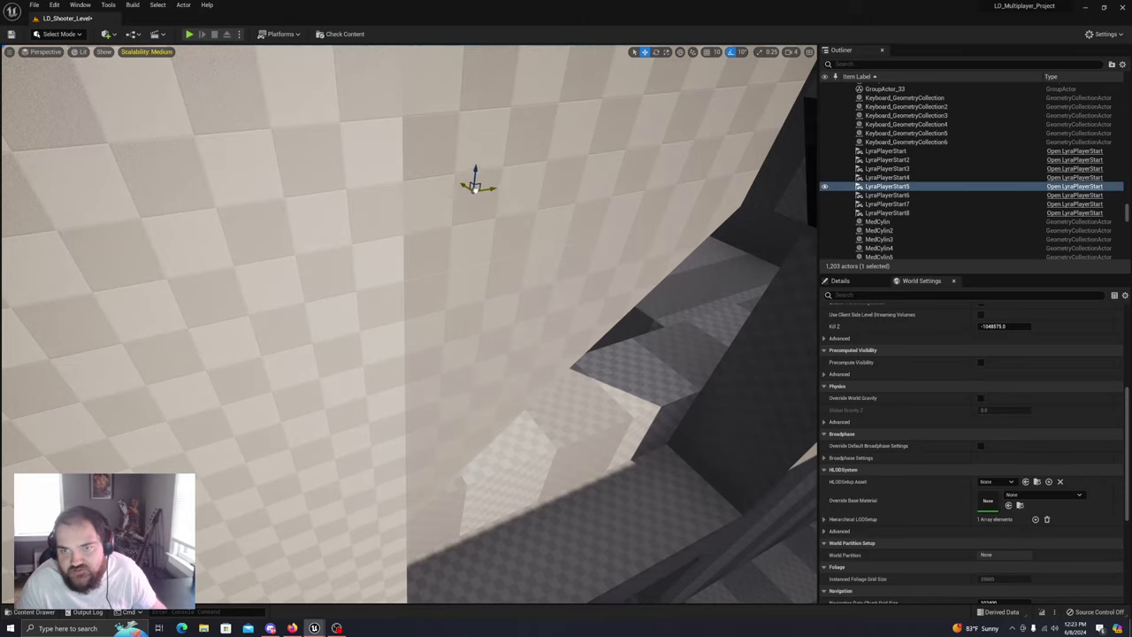
right_click_drag(716, 265, 685, 277)
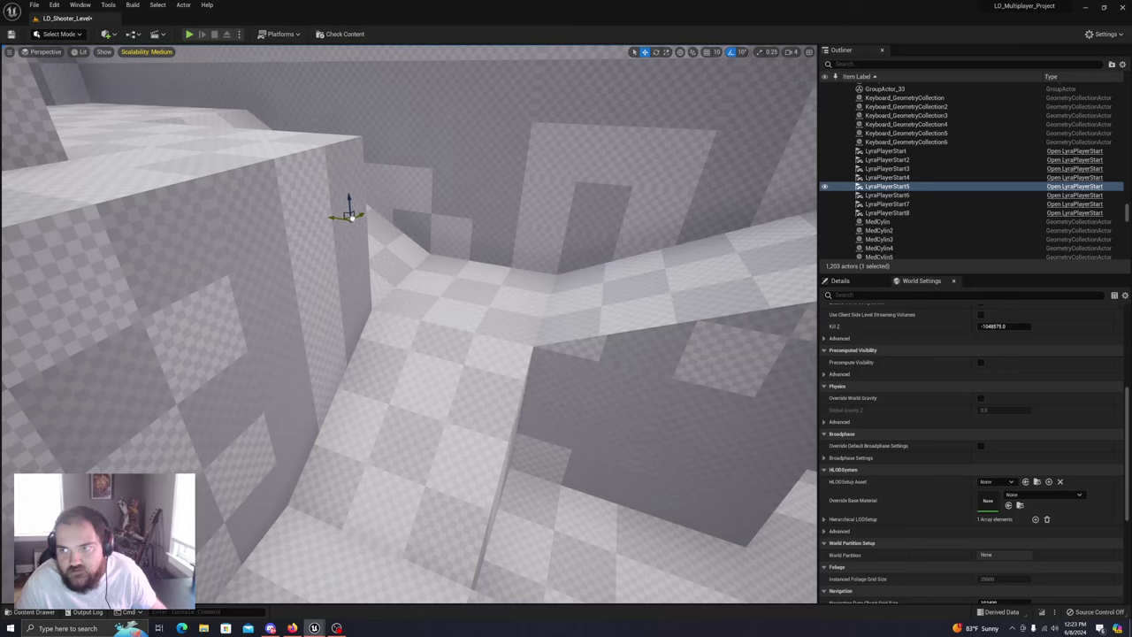
right_click_drag(686, 277, 664, 290)
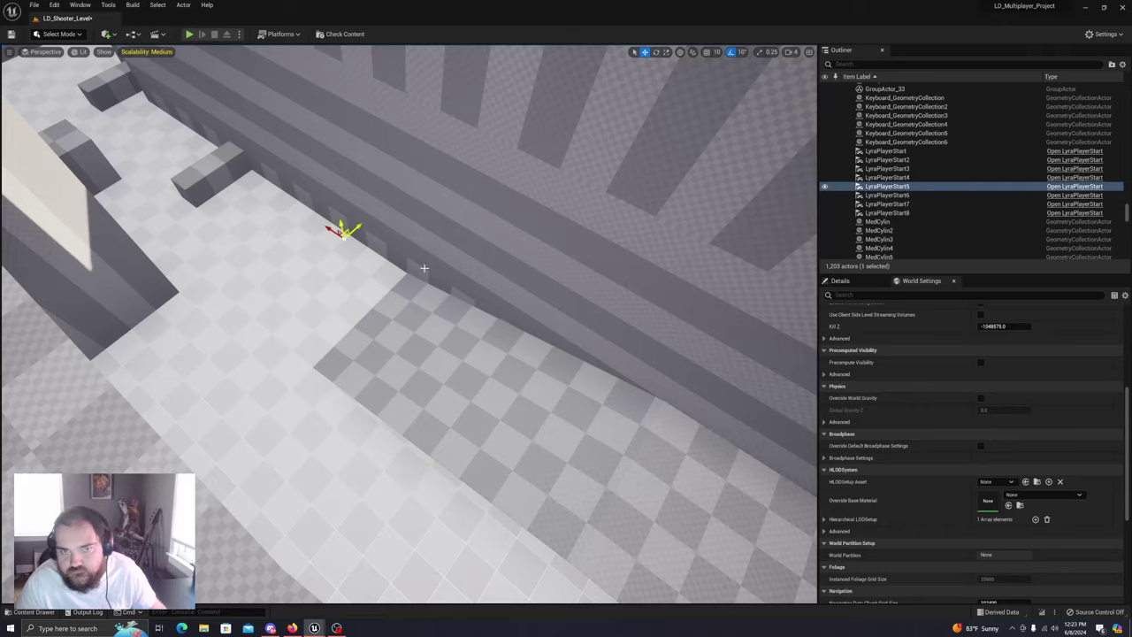
right_click_drag(424, 267, 398, 276)
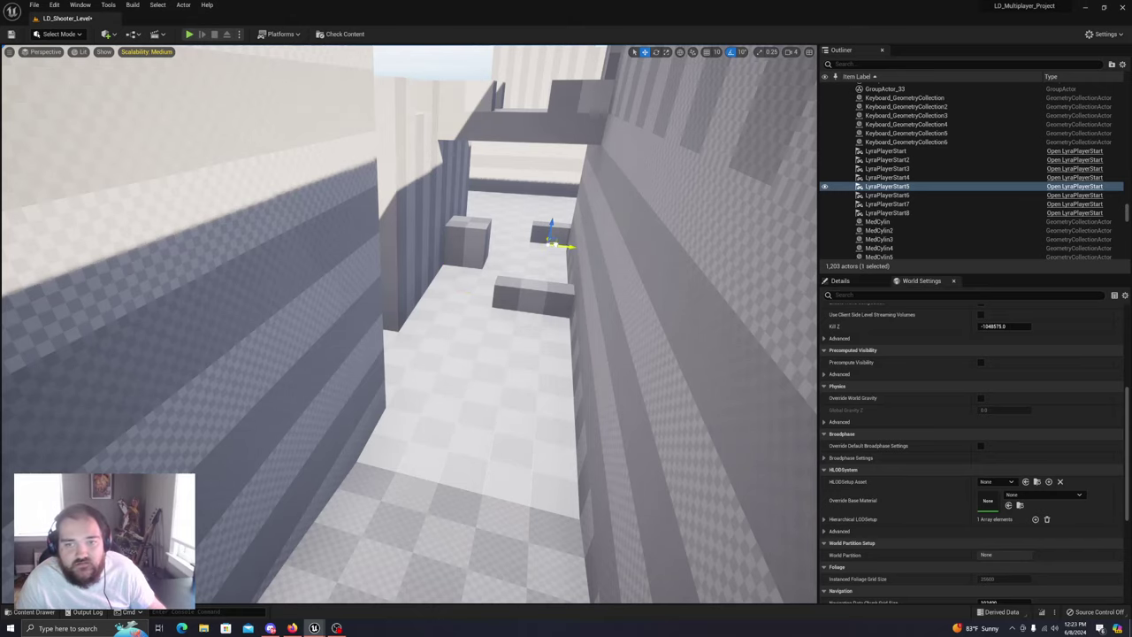
mouse_move(407, 319)
right_mouse_down()
mouse_move(425, 314)
mouse_move(403, 327)
mouse_move(398, 319)
mouse_move(419, 319)
right_mouse_up()
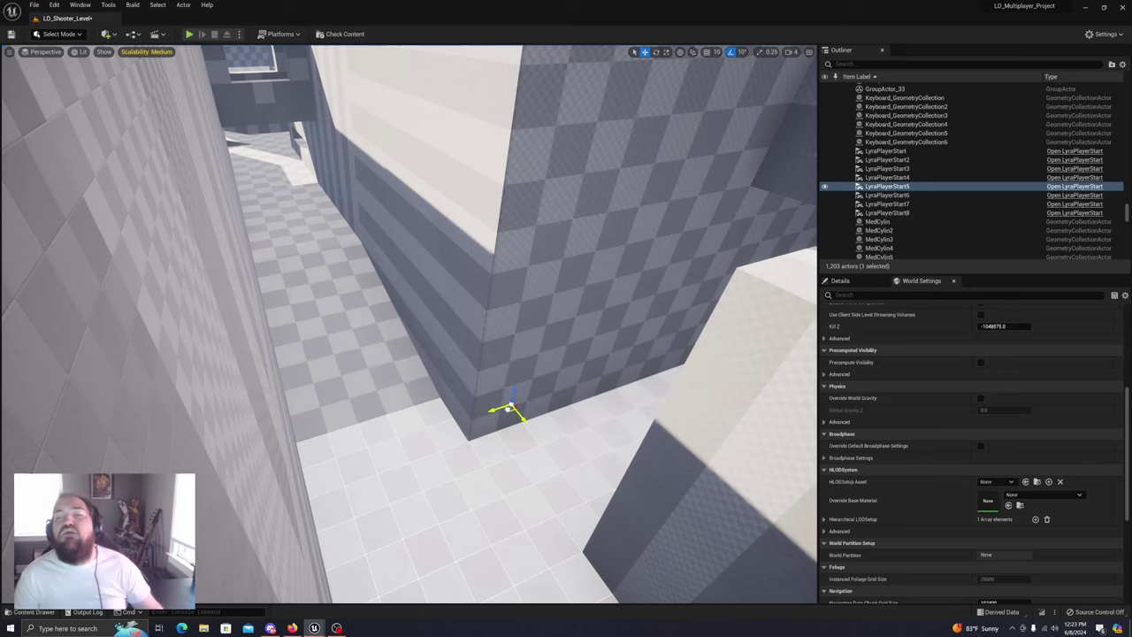
Move LyraPlayerStart5 past the notched wall and the green health pad area, and lower it toward the light tiled floor
key("f")
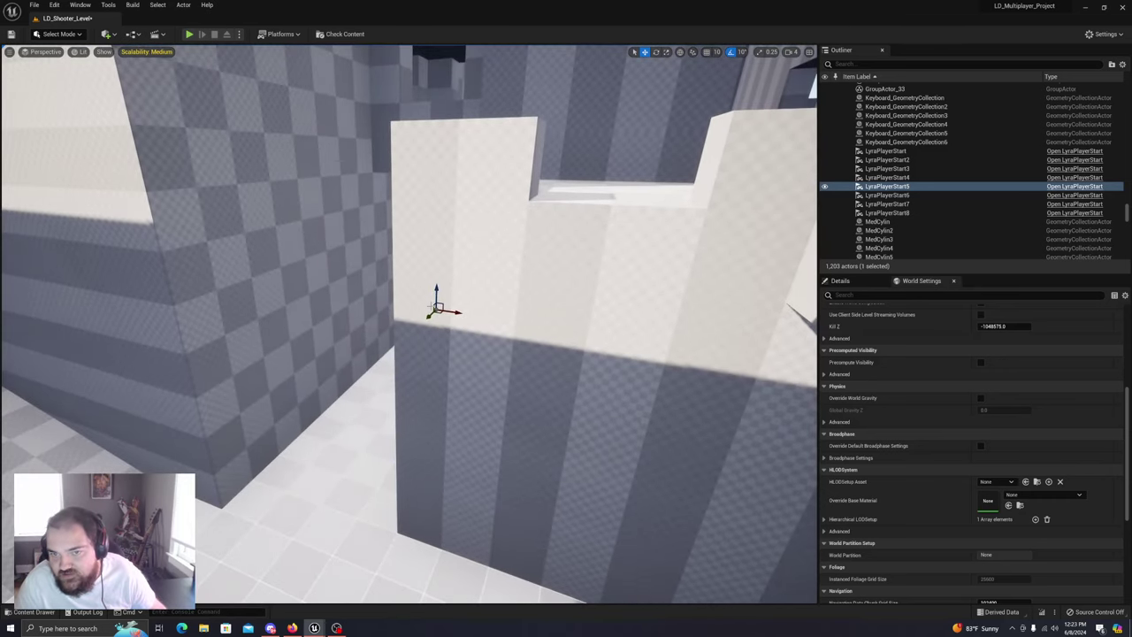
left_click_drag(577, 308, 624, 312)
right_click_drag(624, 311, 628, 394)
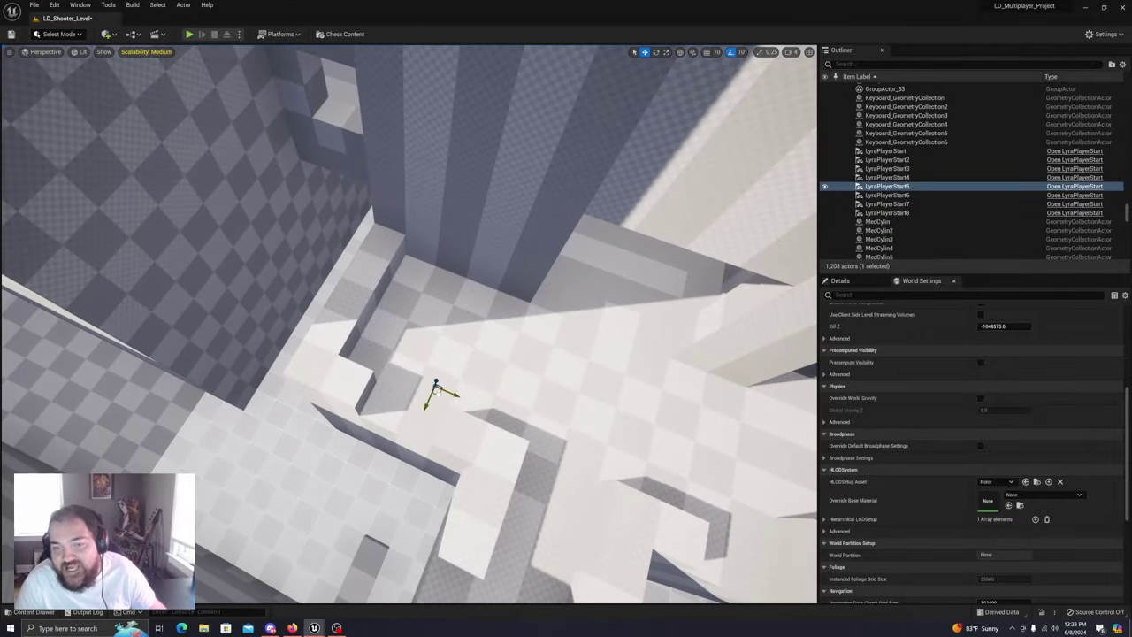
right_click_drag(611, 280, 633, 186)
left_click_drag(574, 266, 561, 379, "alt")
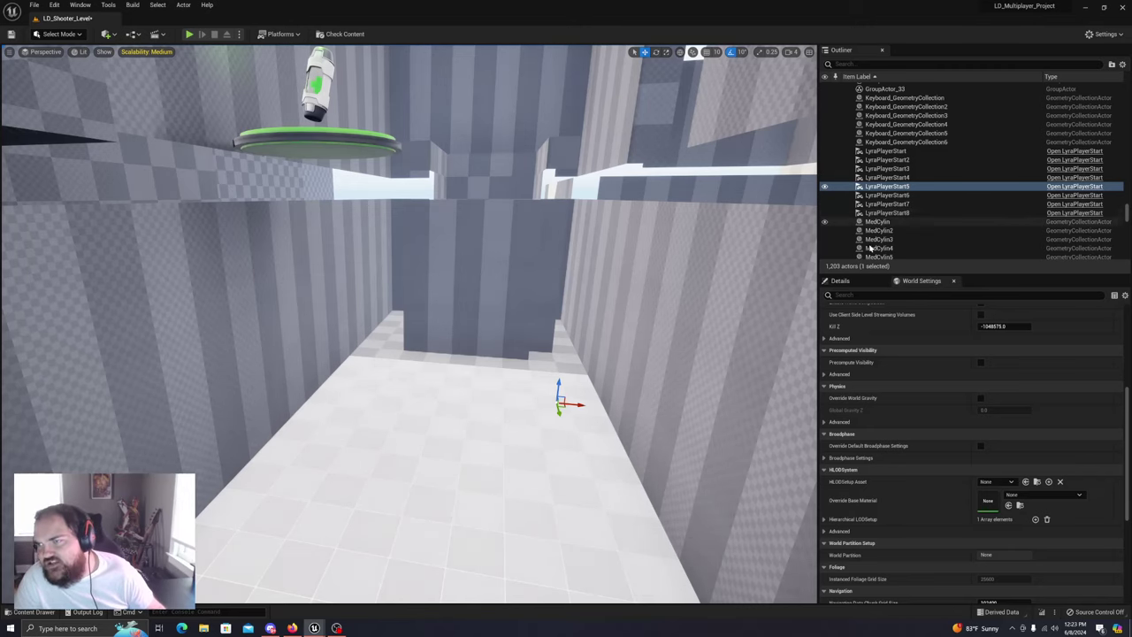
right_click_drag(534, 412, 505, 358)
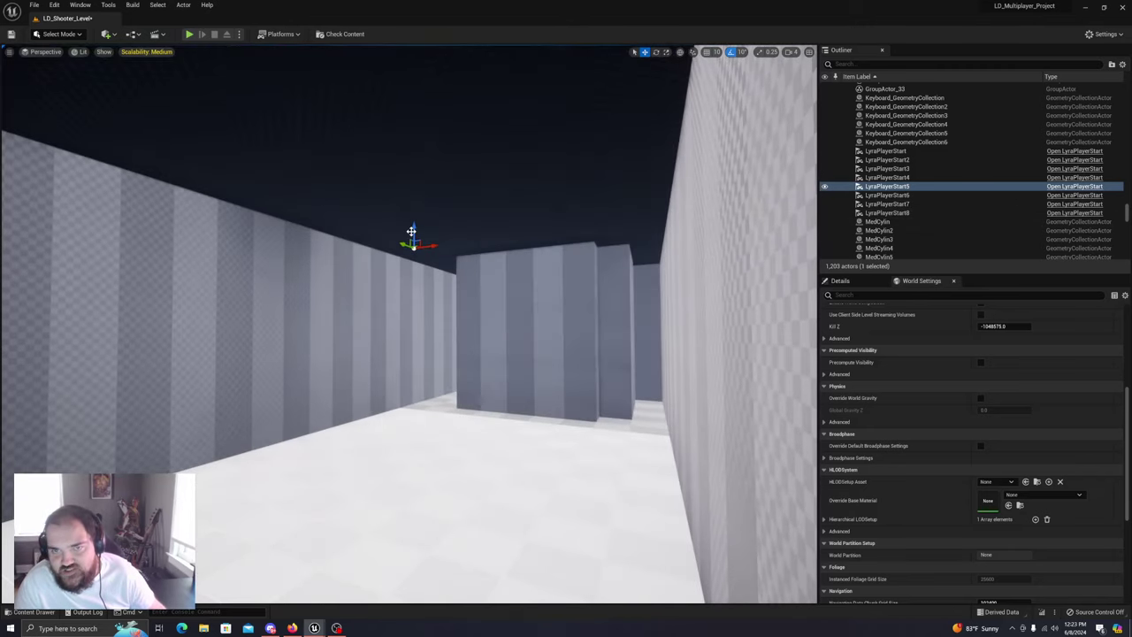
left_click_drag(424, 375, 423, 417)
right_click_drag(424, 417, 530, 421)
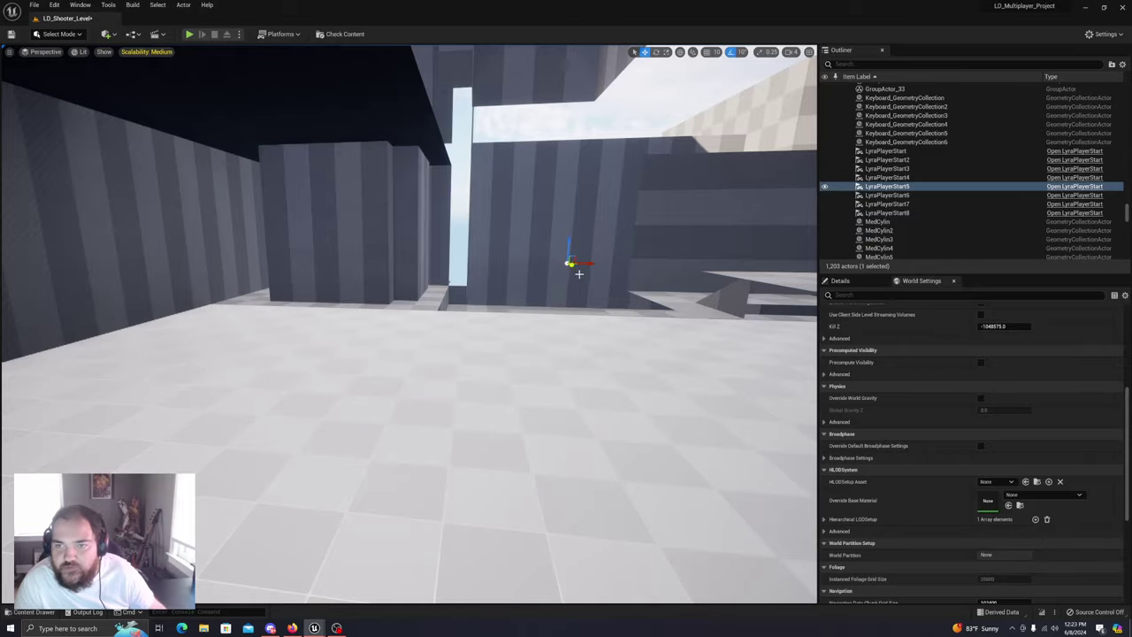
Bring LyraPlayerStart5 through the interior rooms into the shop with the stocked shelves and the green pad
right_click_drag(579, 274, 566, 305)
right_click_drag(575, 345, 124, 332)
right_click_drag(654, 354, 661, 356)
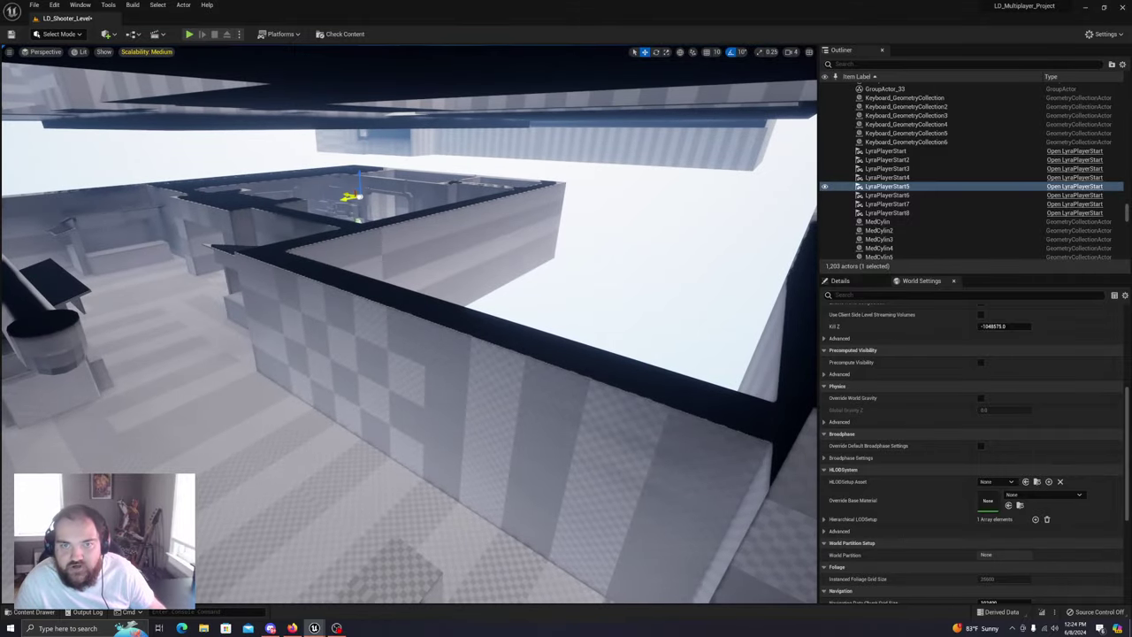
right_click_drag(349, 196, 327, 205)
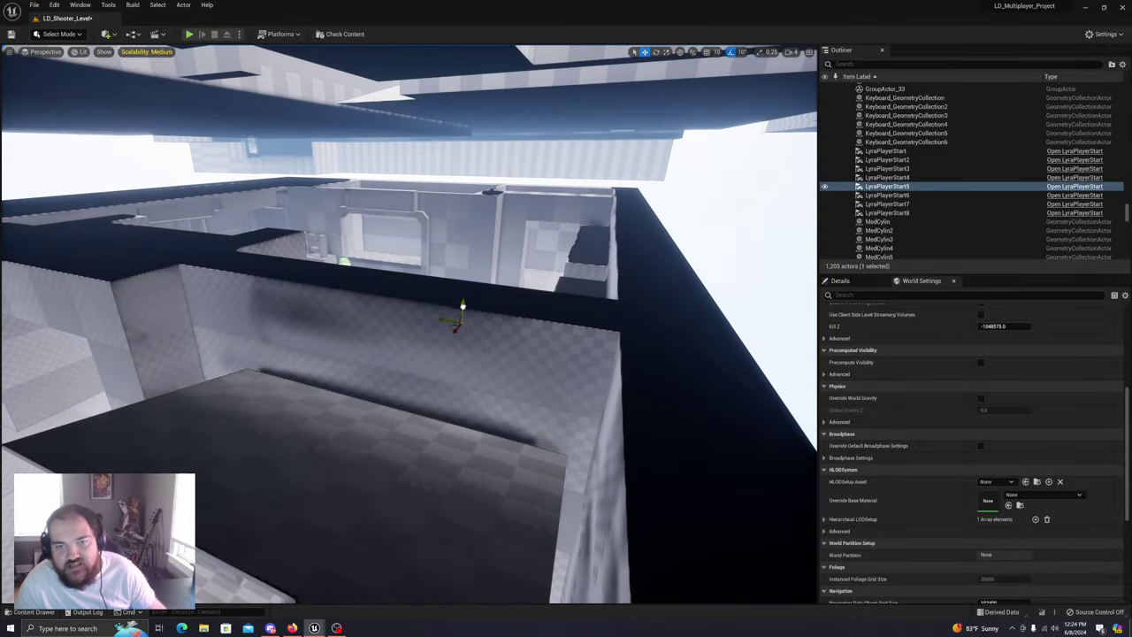
right_click_drag(463, 305, 610, 441)
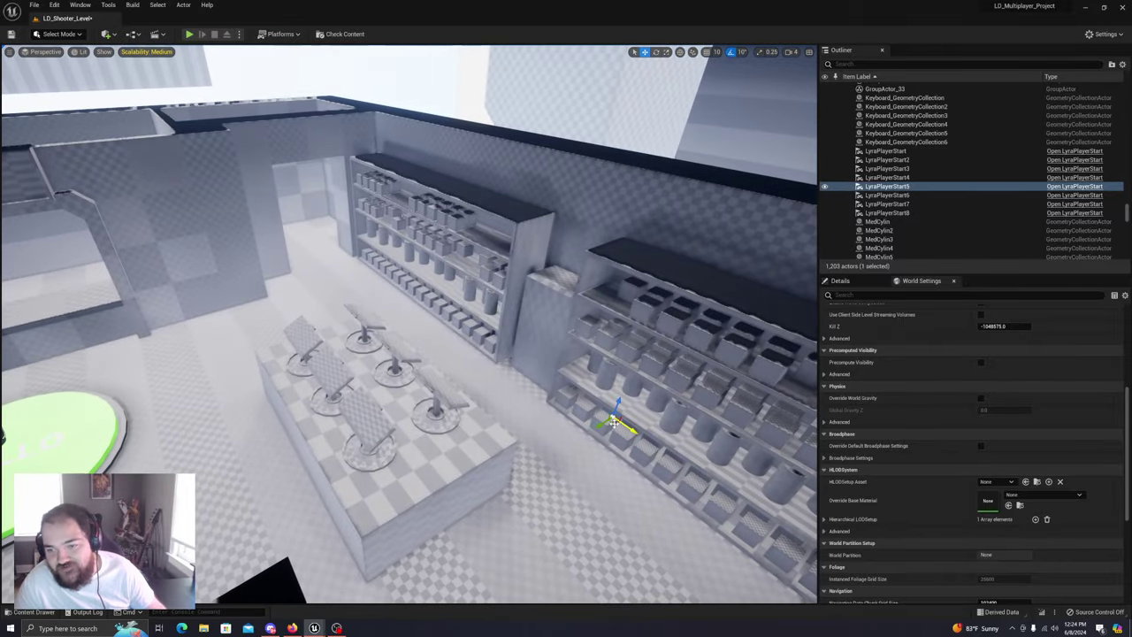
Place LyraPlayerStart5 on the shop floor near the doorway, between the stocked shelves and the end of the display table
left_click_drag(611, 425, 283, 263)
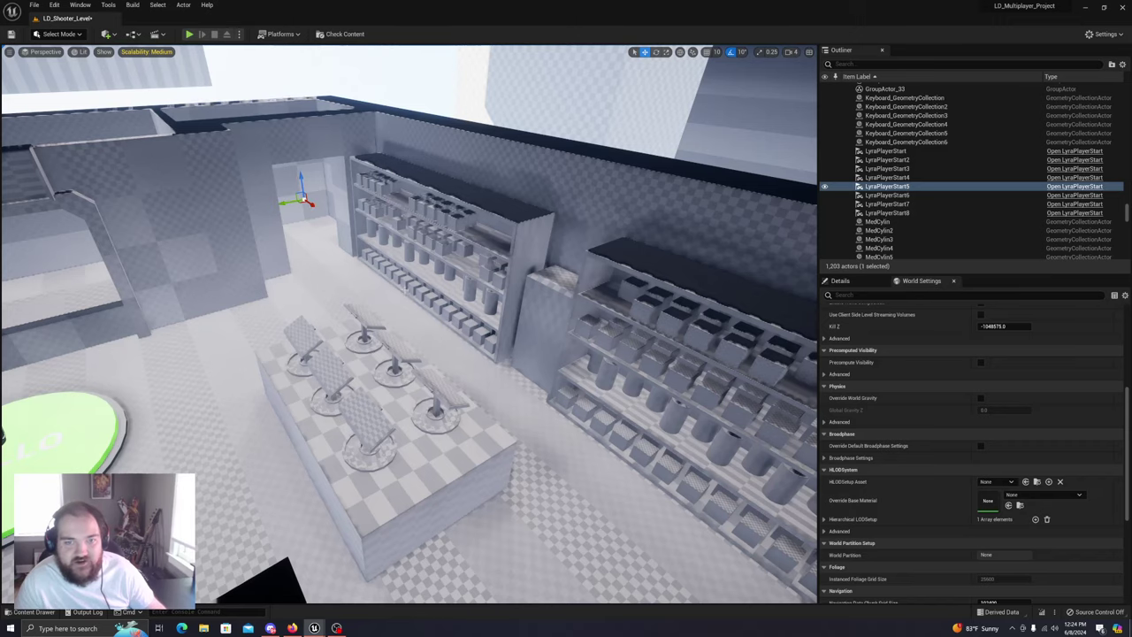
right_click_drag(405, 288, 440, 278)
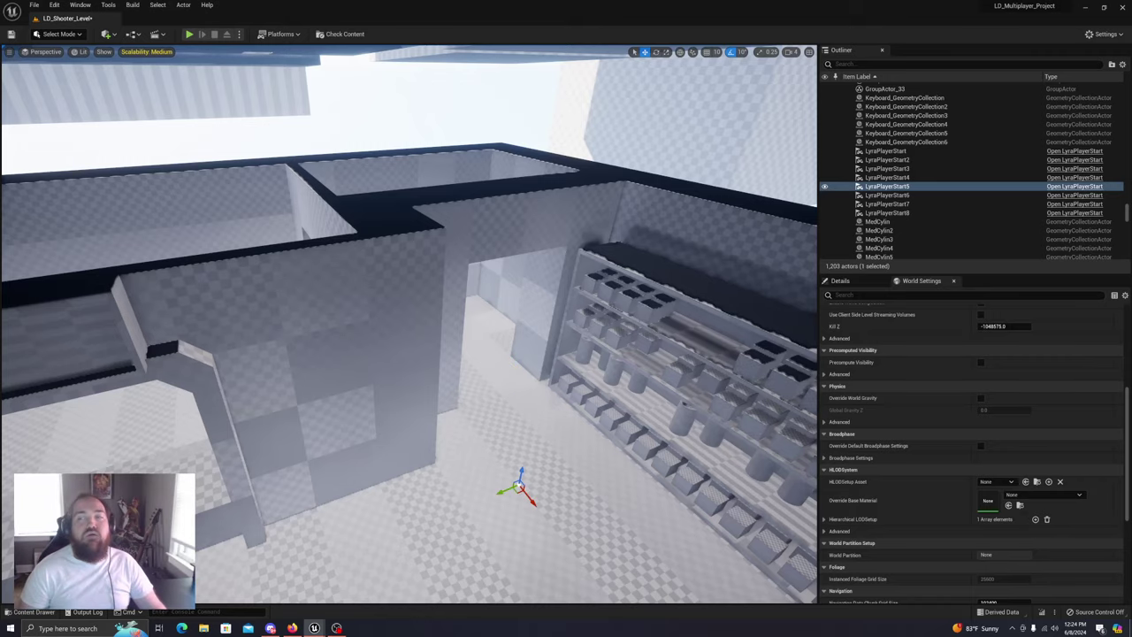
right_click_drag(409, 323, 538, 375)
key("d")
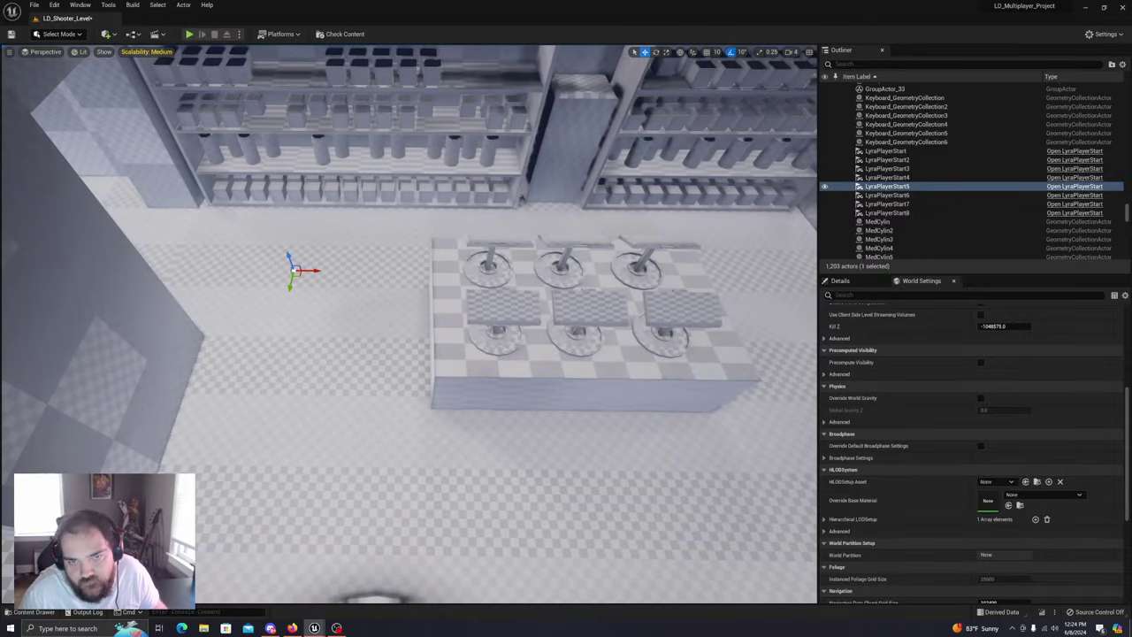
Filter the level's actor list by "Start" to list only the Lyra player starts
left_click(409, 326)
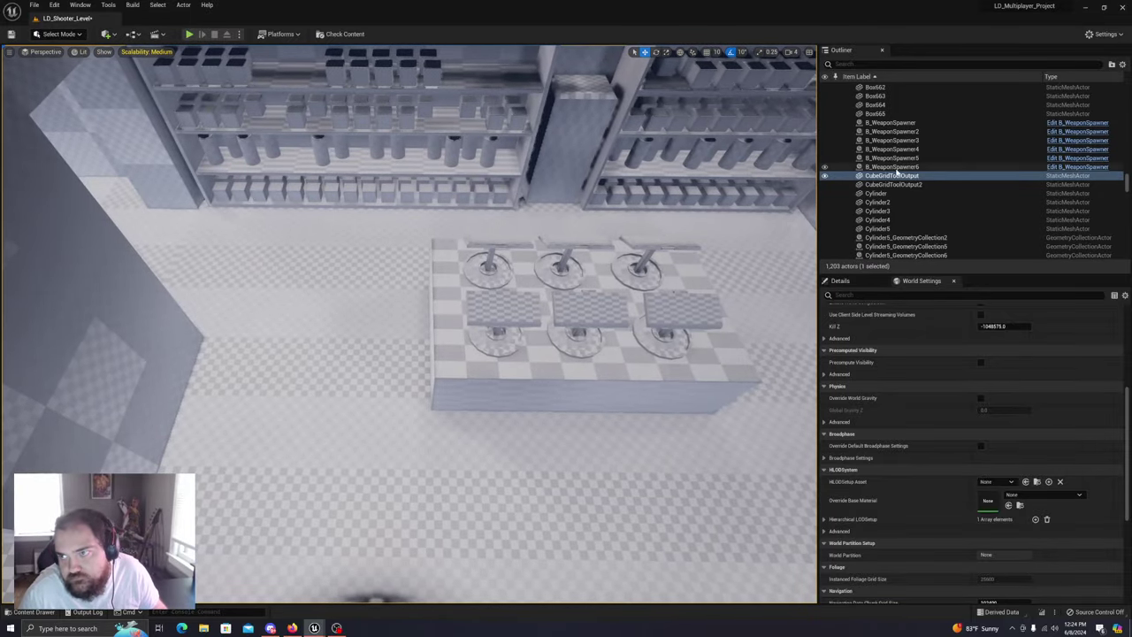
scroll(911, 204, "down", 9)
scroll(925, 213, "up", 6)
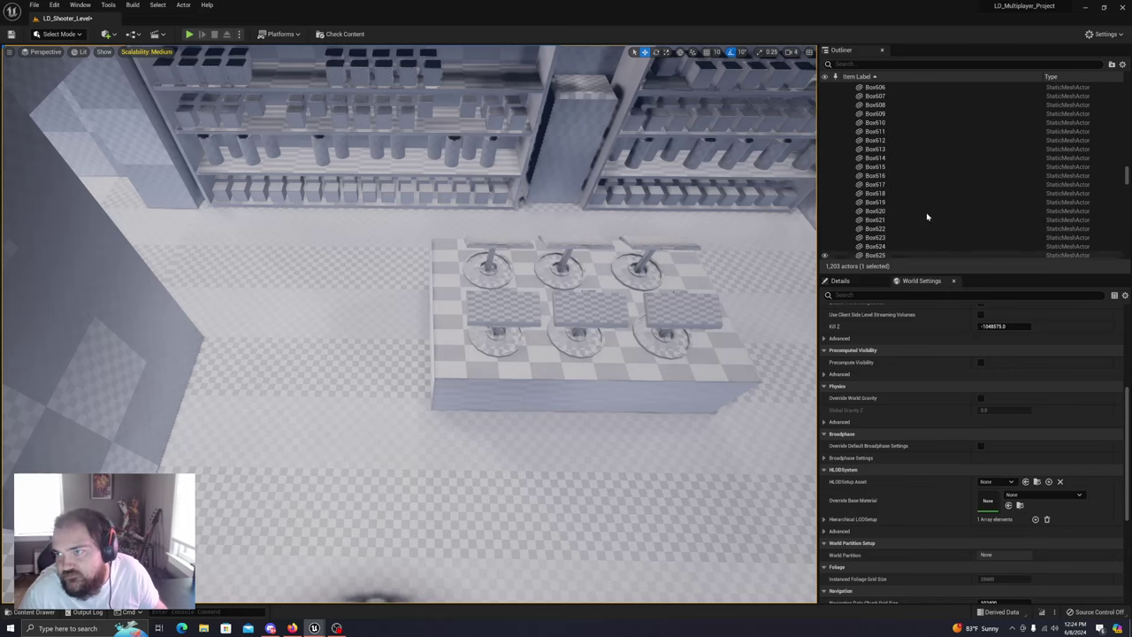
left_click(906, 65)
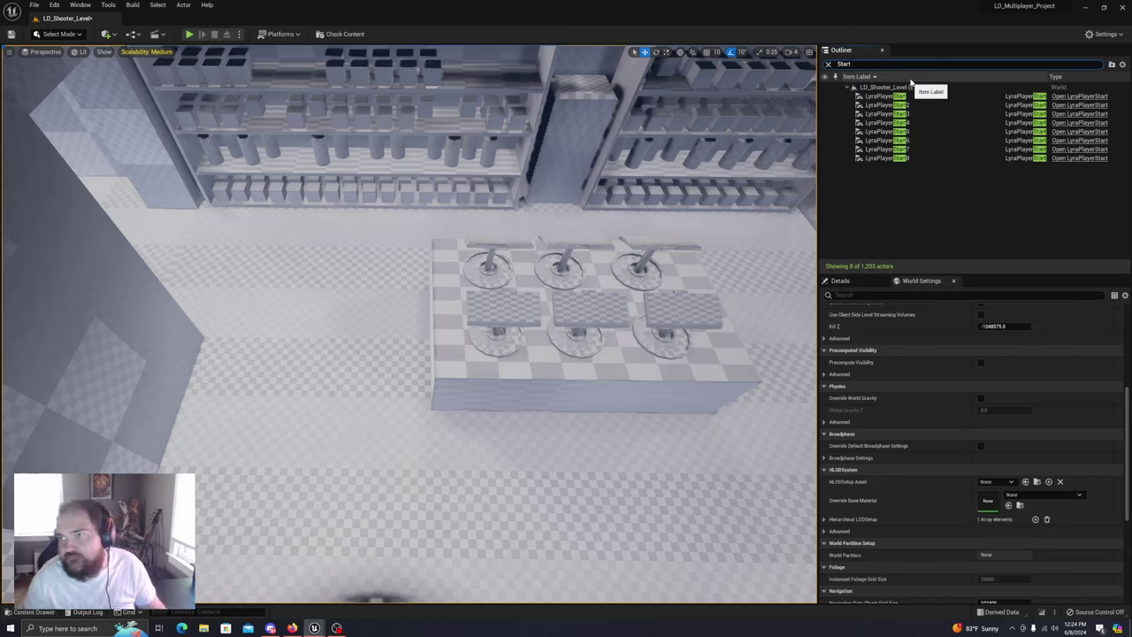
Check where LyraPlayerStart8, LyraPlayerStart7, LyraPlayerStart6 and LyraPlayerStart5 sit relative to the shop interior
left_click(925, 157)
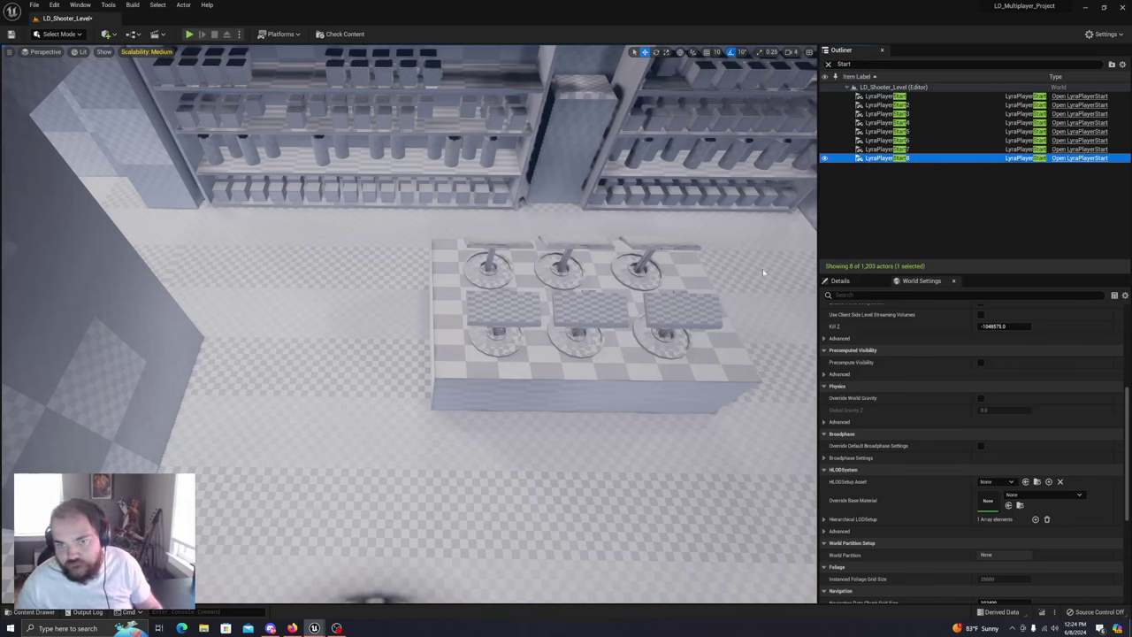
left_click(923, 149)
left_click(923, 141)
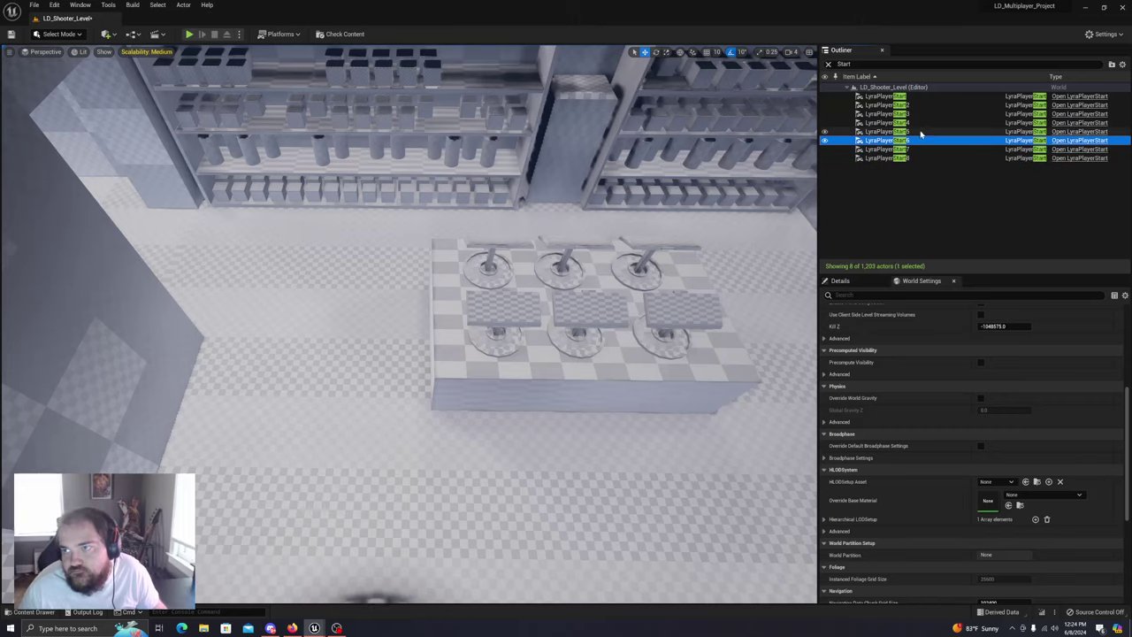
left_click(922, 132)
right_click_drag(493, 298, 292, 222)
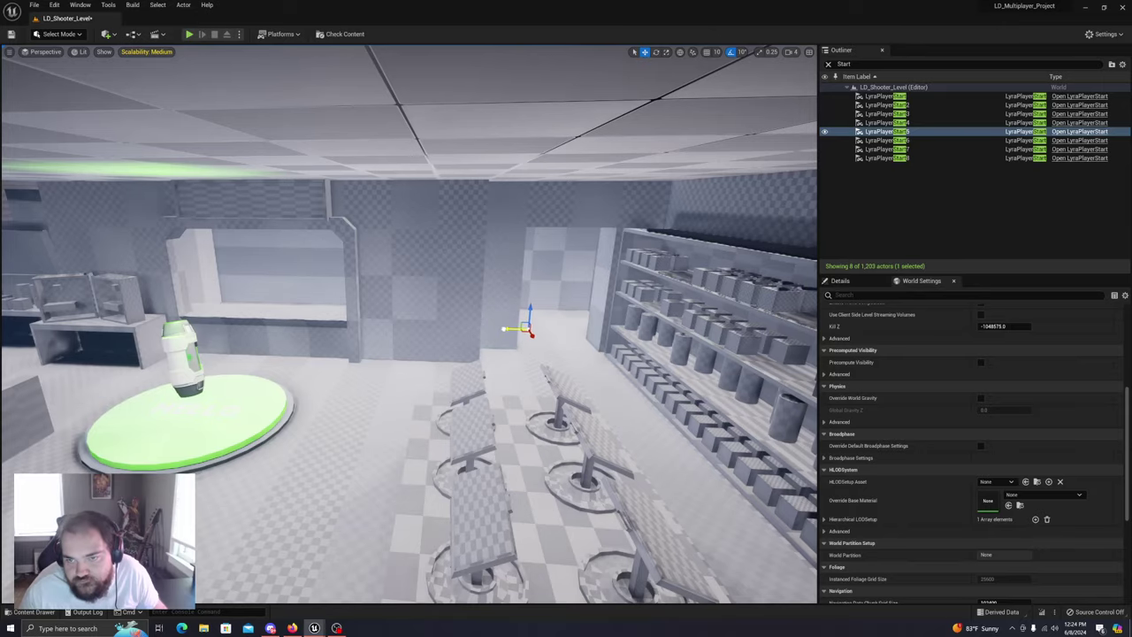
Duplicate LyraPlayerStart8 and move the copy across the level toward the walled outdoor terrace beside the tall striped building
mouse_move(563, 348)
right_mouse_down()
mouse_move(354, 358)
mouse_move(310, 350)
mouse_move(354, 381)
mouse_move(416, 393)
mouse_move(541, 350)
right_mouse_up()
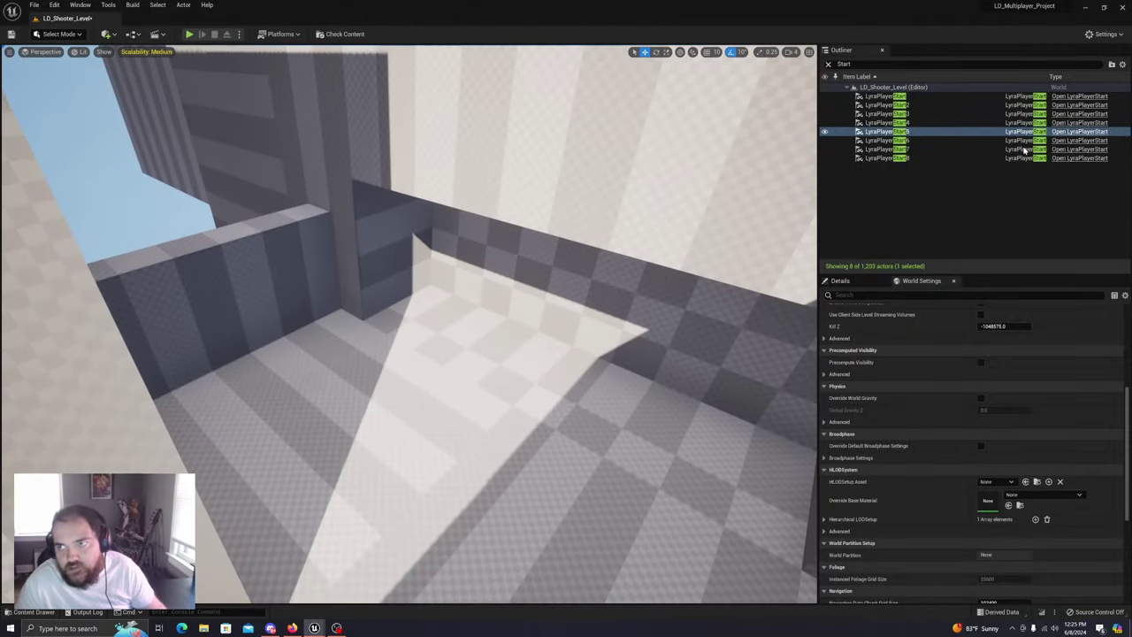
left_click(929, 158)
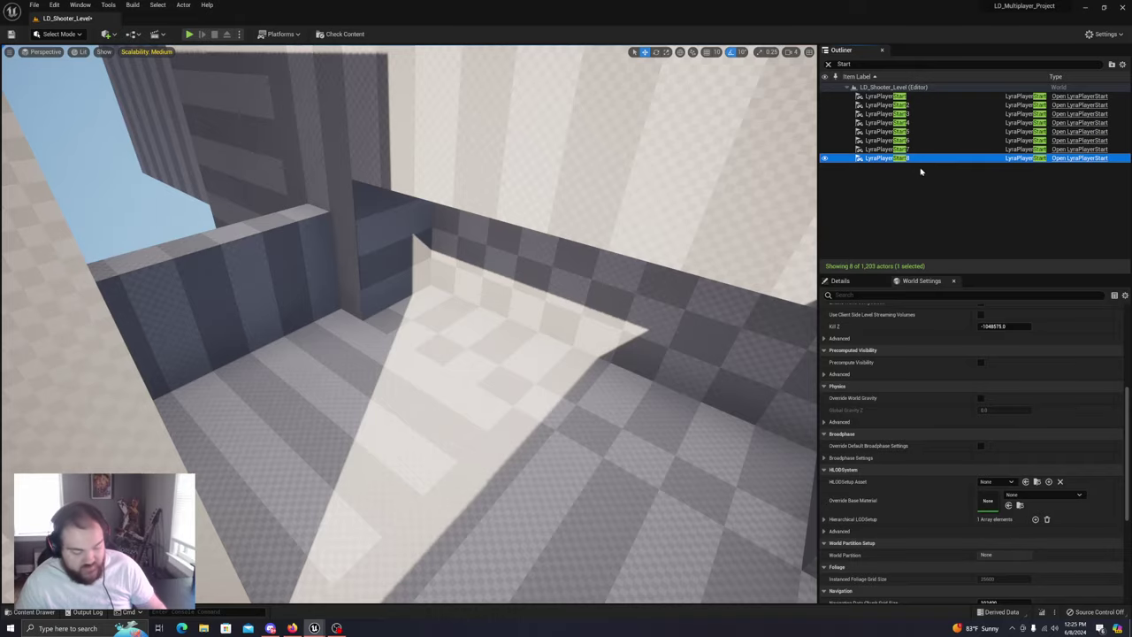
key("ctrl+d")
right_click_drag(619, 318, 548, 350)
right_click_drag(377, 194, 380, 197)
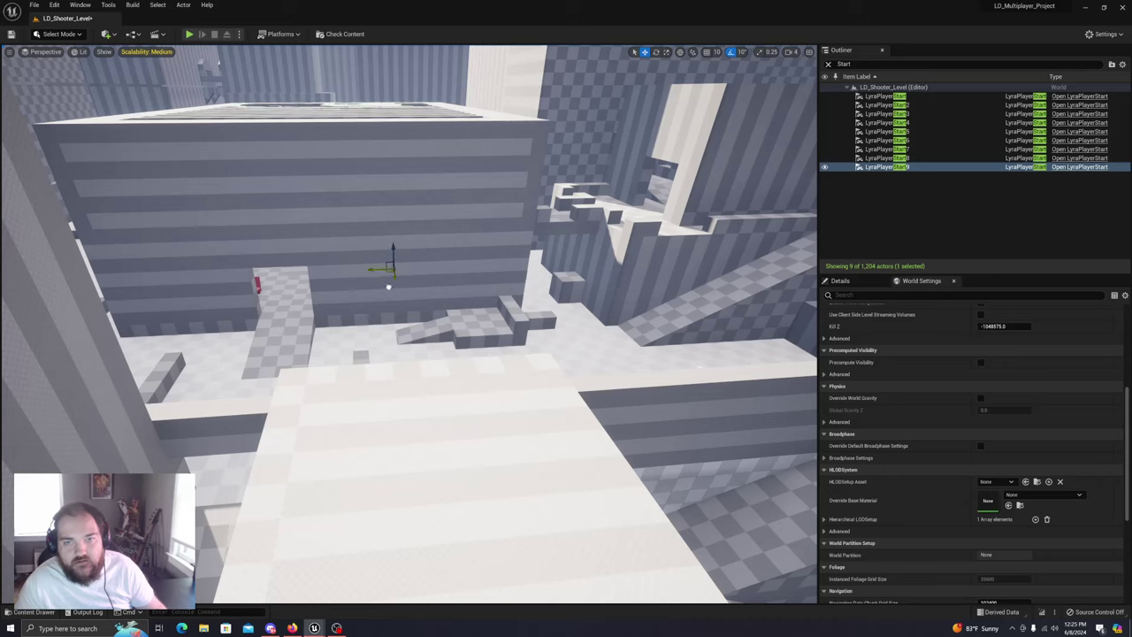
right_click_drag(223, 313, 372, 323)
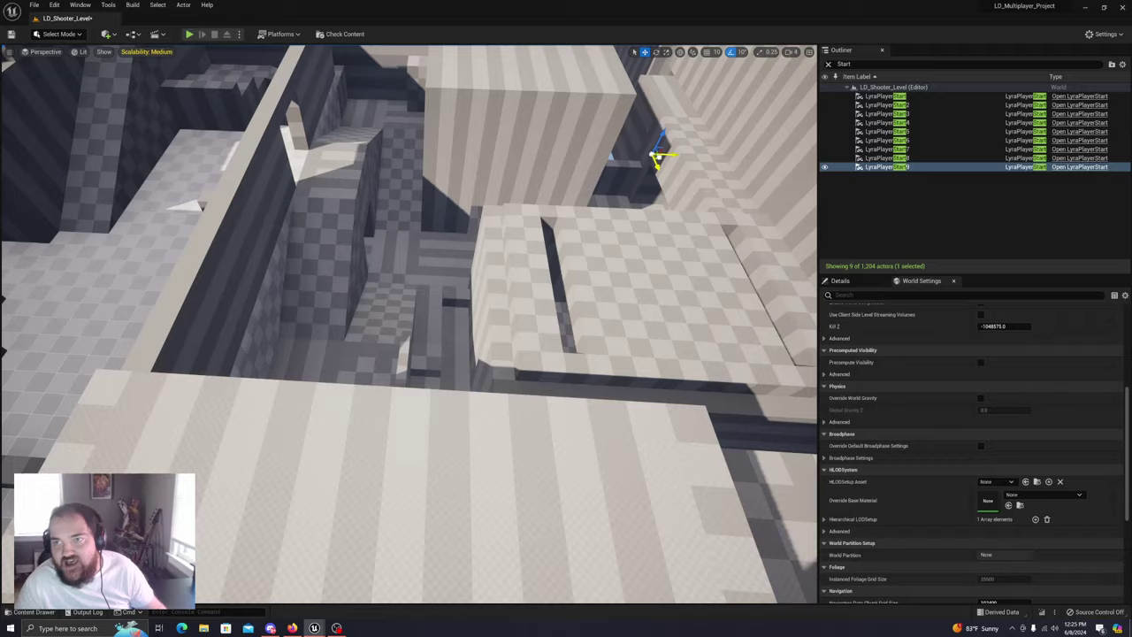
Place LyraPlayerStart9 near the floor of the walled outdoor terrace, close to the low dark wall at its far end
key("w")
right_click_drag(371, 323, 442, 256)
right_click_drag(544, 258, 545, 259)
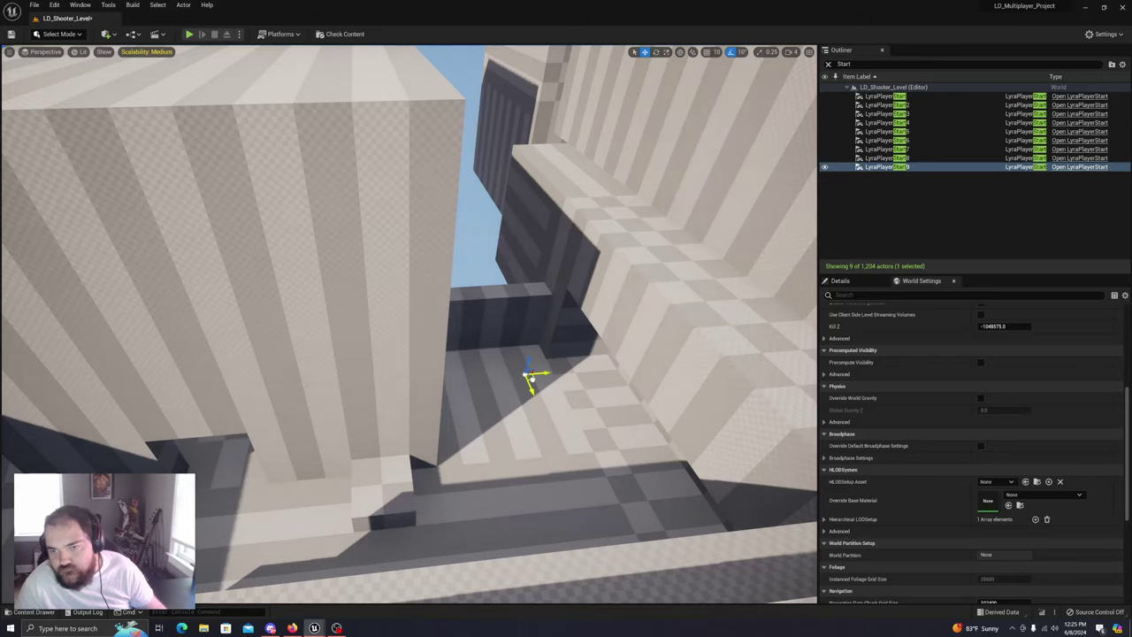
right_click_drag(464, 414, 490, 416)
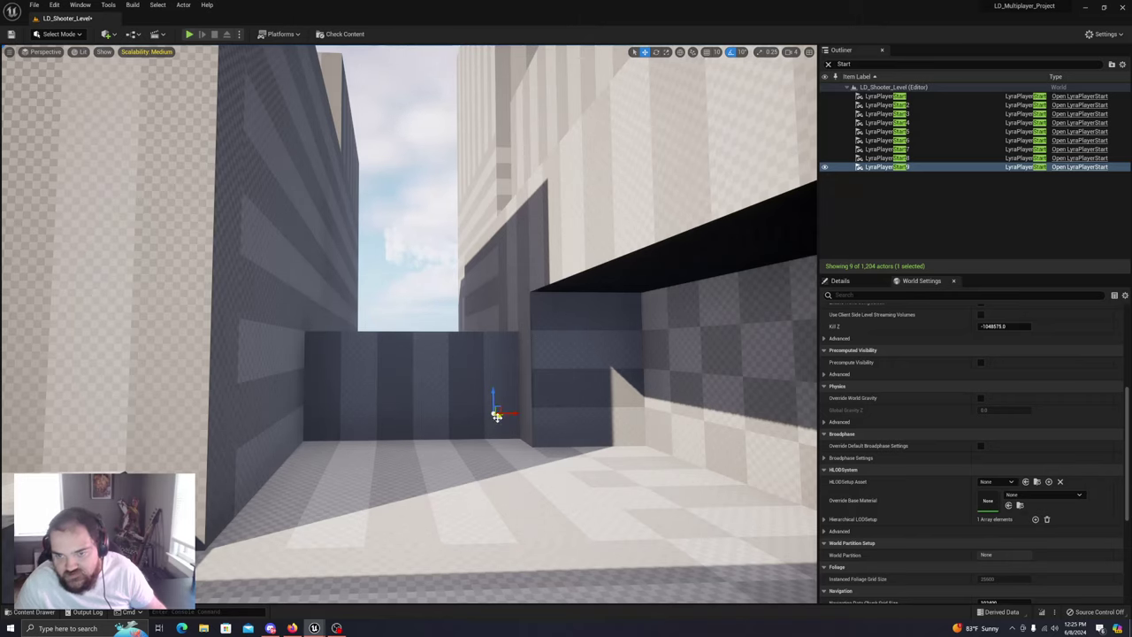
right_click_drag(519, 441, 519, 441)
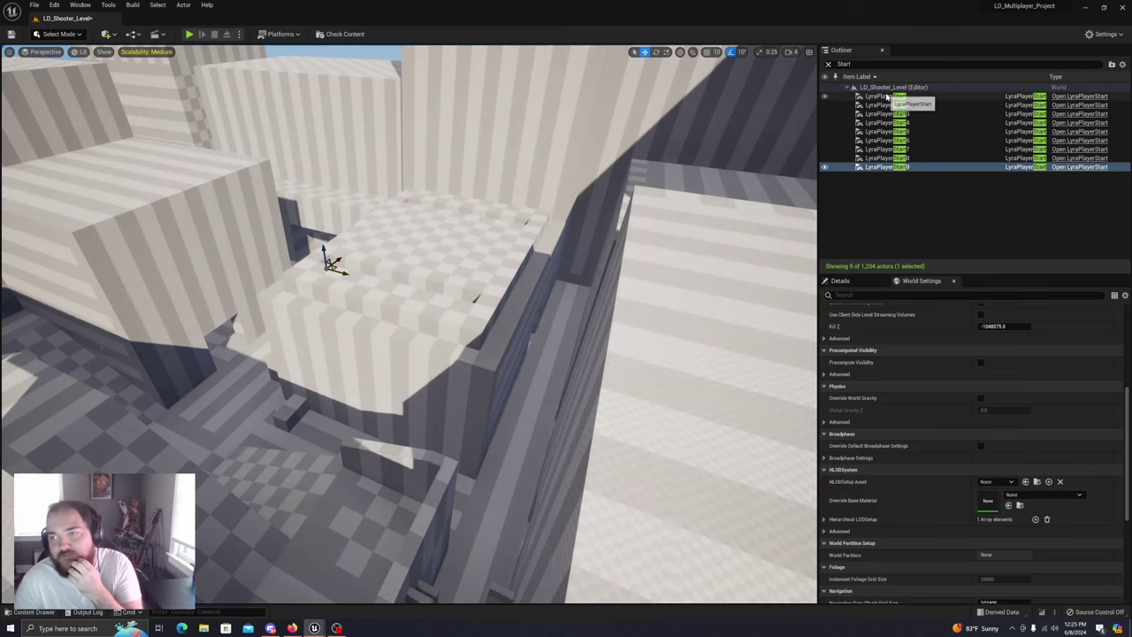
Examine the placement of the player starts from LyraPlayerStart through LyraPlayerStart5 around the level
left_click(880, 96)
left_click(876, 107)
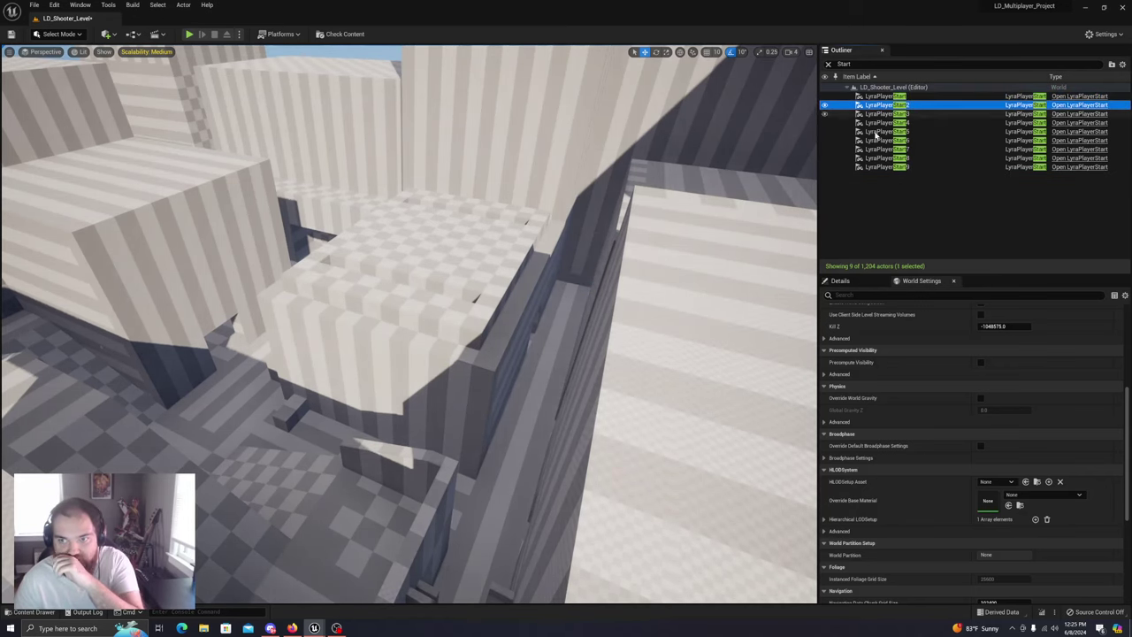
right_click_drag(491, 325, 491, 326)
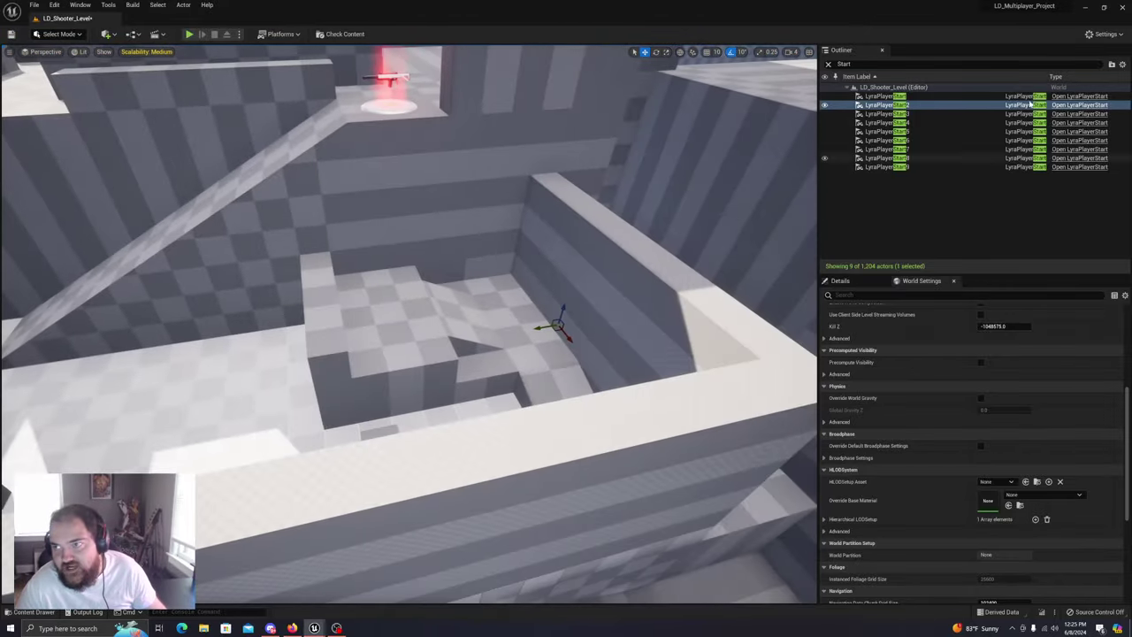
left_click(914, 113)
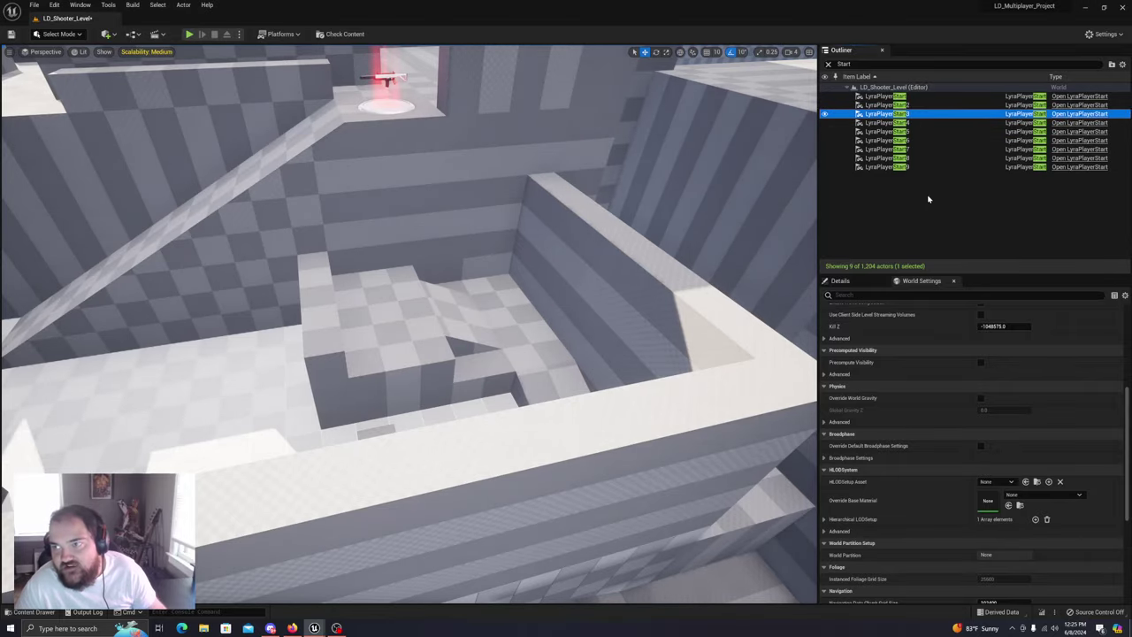
right_click_drag(567, 274, 566, 274)
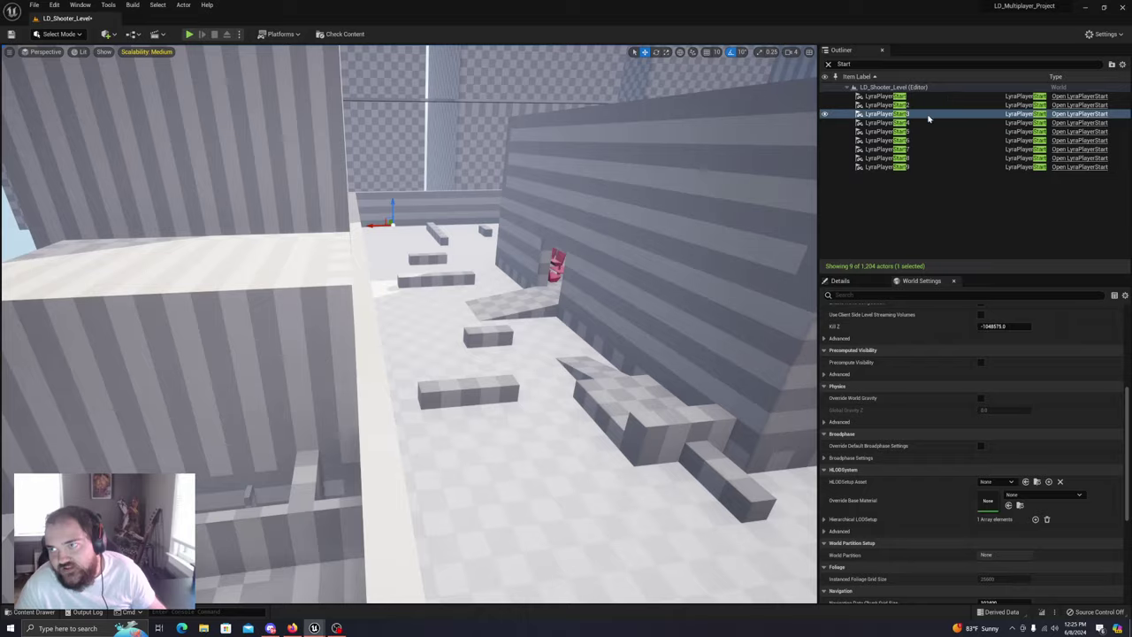
left_click(925, 123)
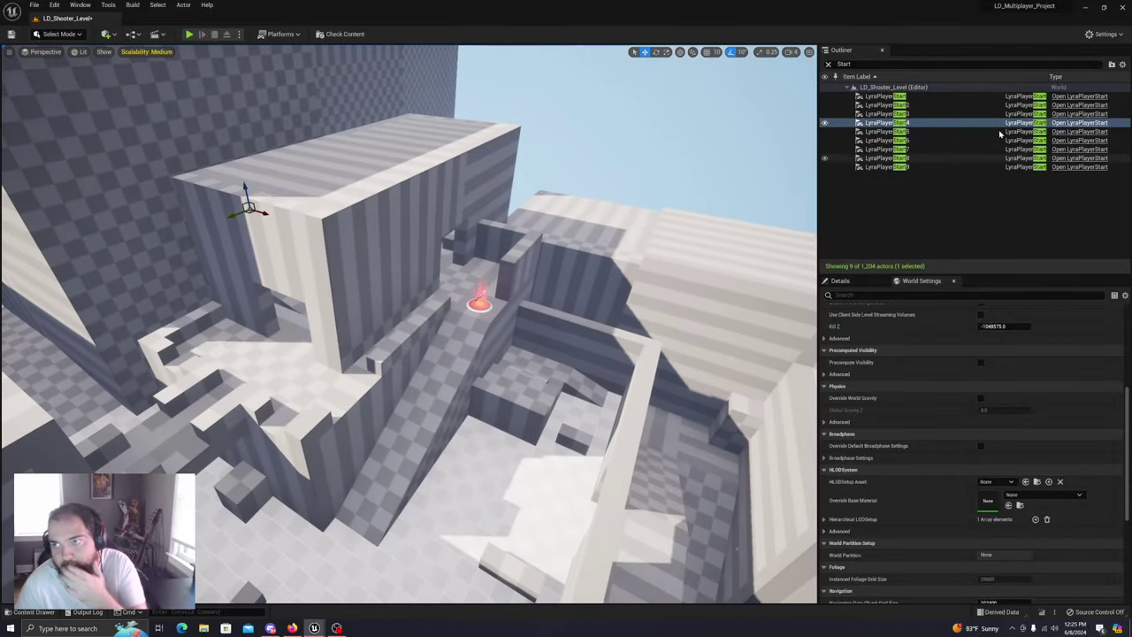
left_click(937, 133)
right_click_drag(637, 292, 618, 292)
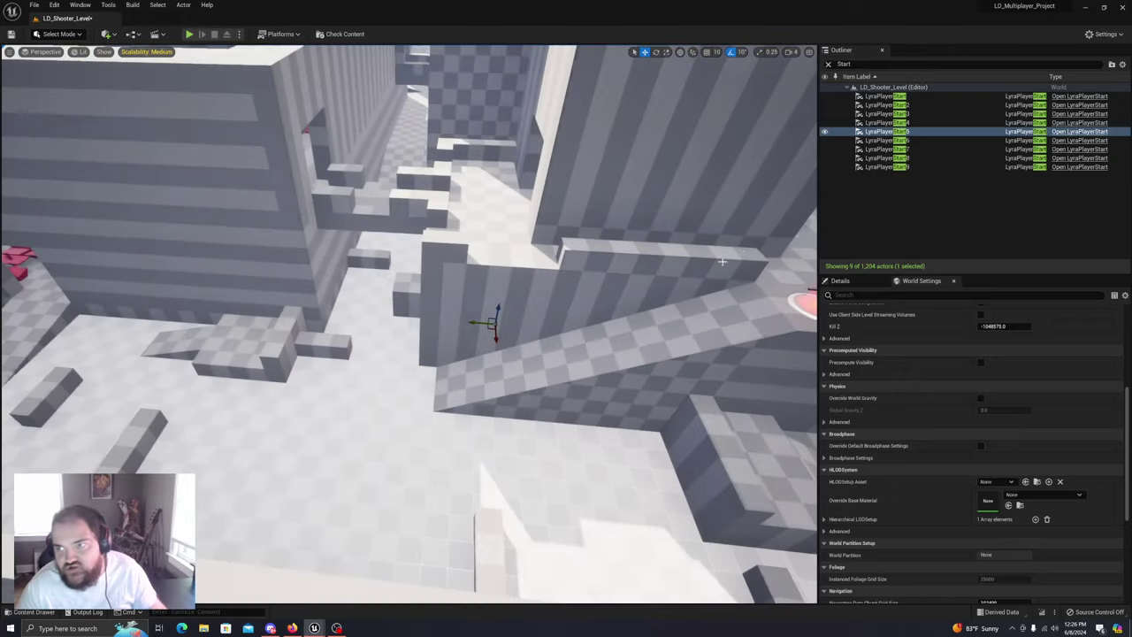
Examine the placement of LyraPlayerStart6 through LyraPlayerStart9 around the checkered walkway to find areas lacking a spawn point
left_click(887, 140)
double_click(887, 139)
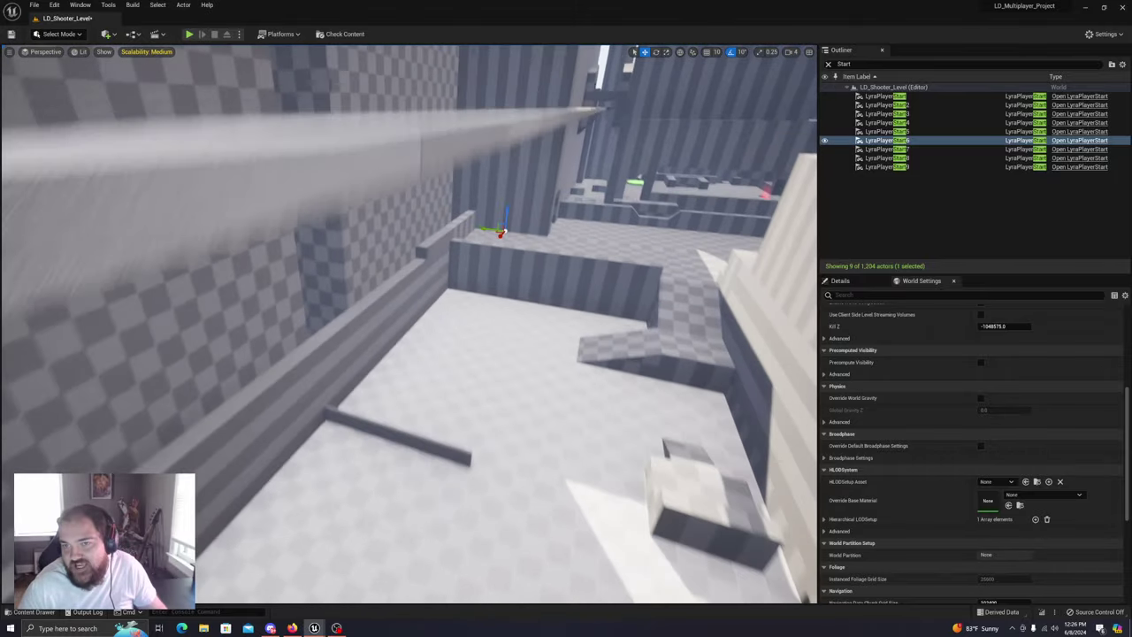
right_click_drag(409, 324, 469, 336)
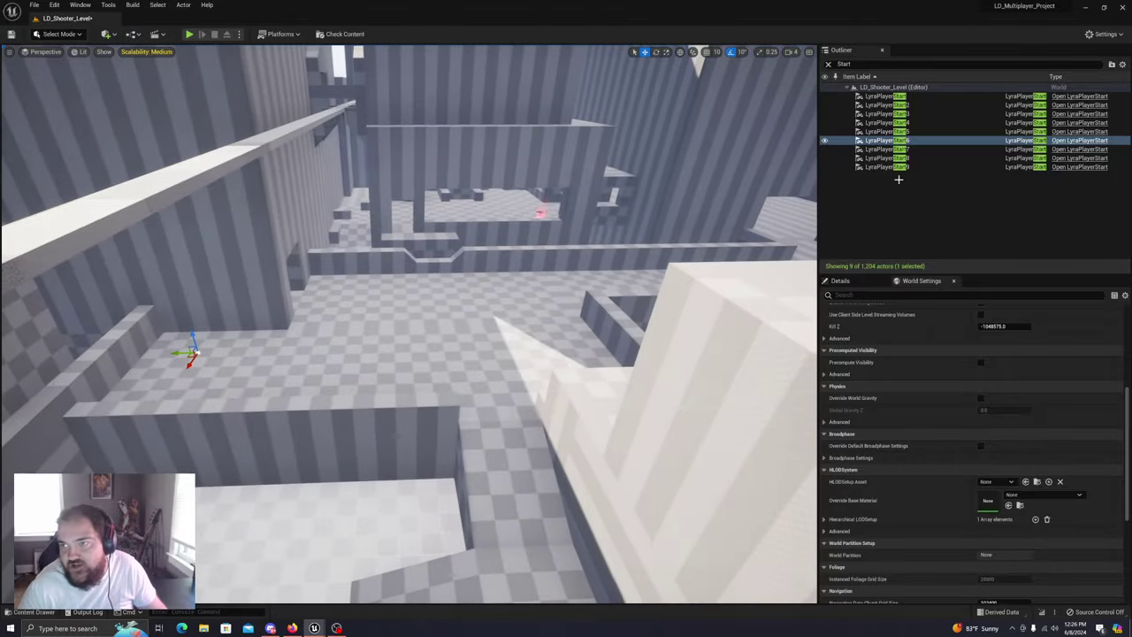
left_click(889, 148)
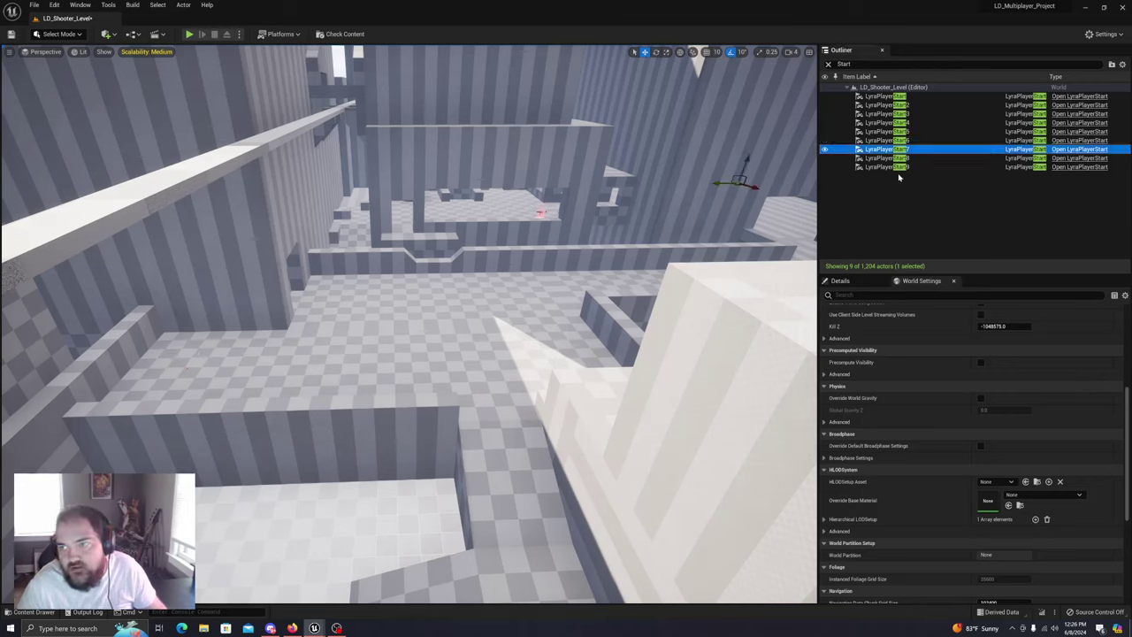
left_click(907, 157)
left_click(916, 167)
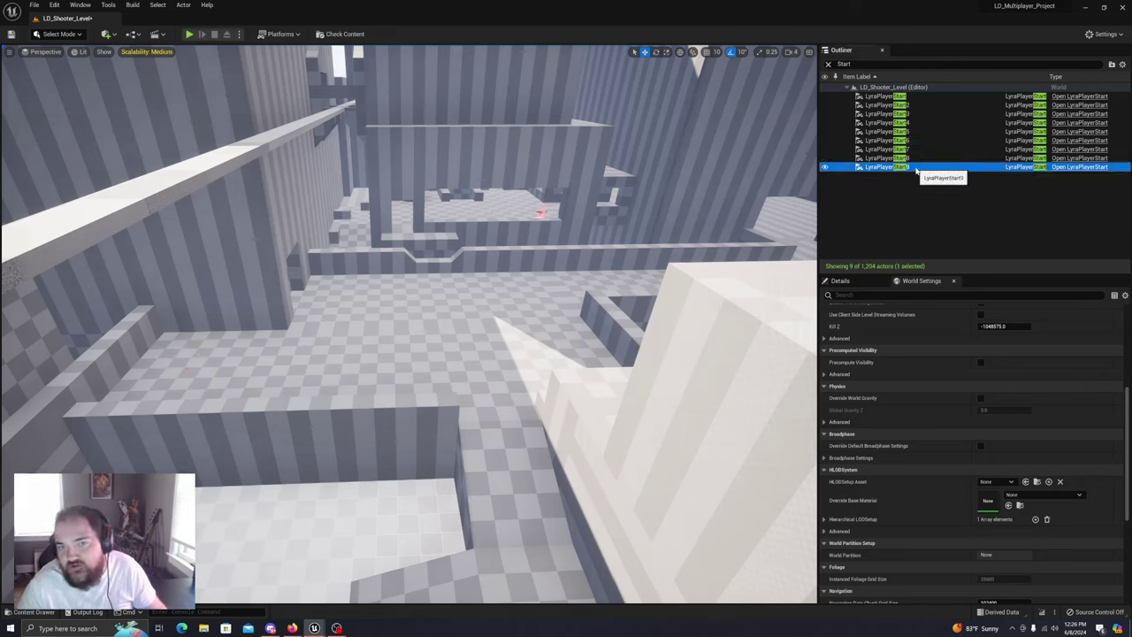
right_click_drag(654, 266, 685, 265)
double_click(932, 157)
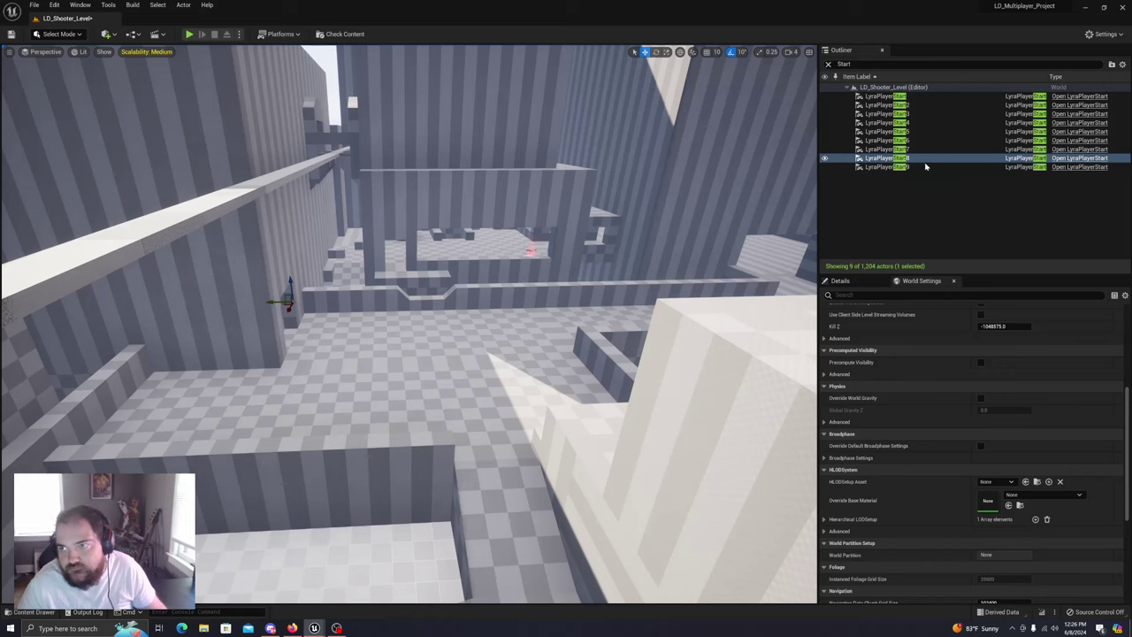
Duplicate LyraPlayerStart7 and place the copy on the raised checkered platform at the far end of the walkway
left_click(914, 150)
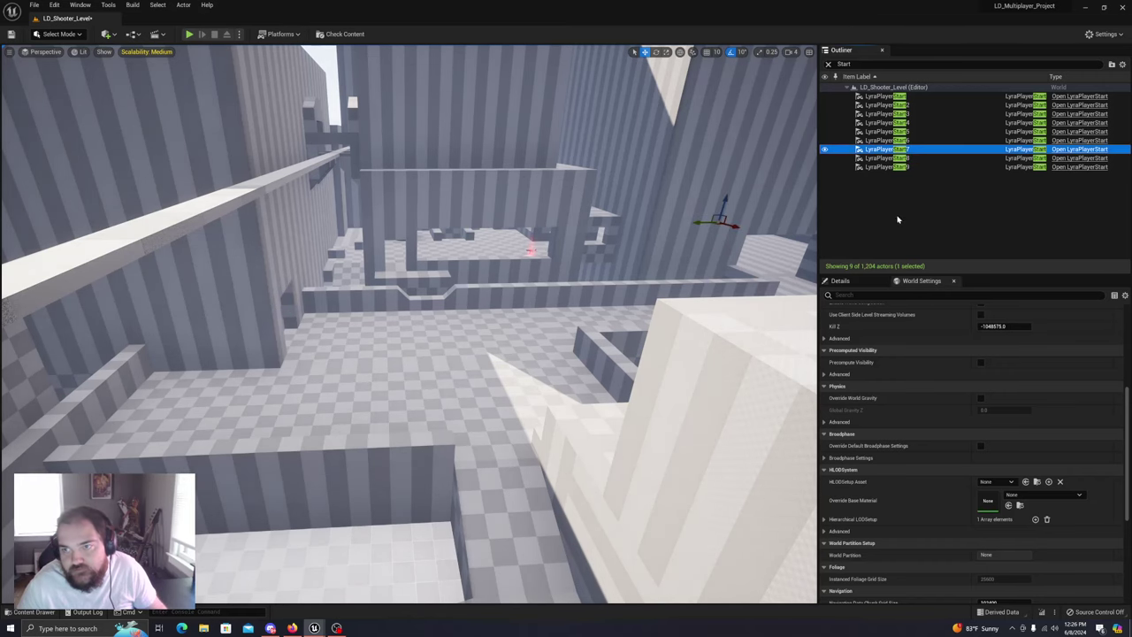
double_click(928, 150)
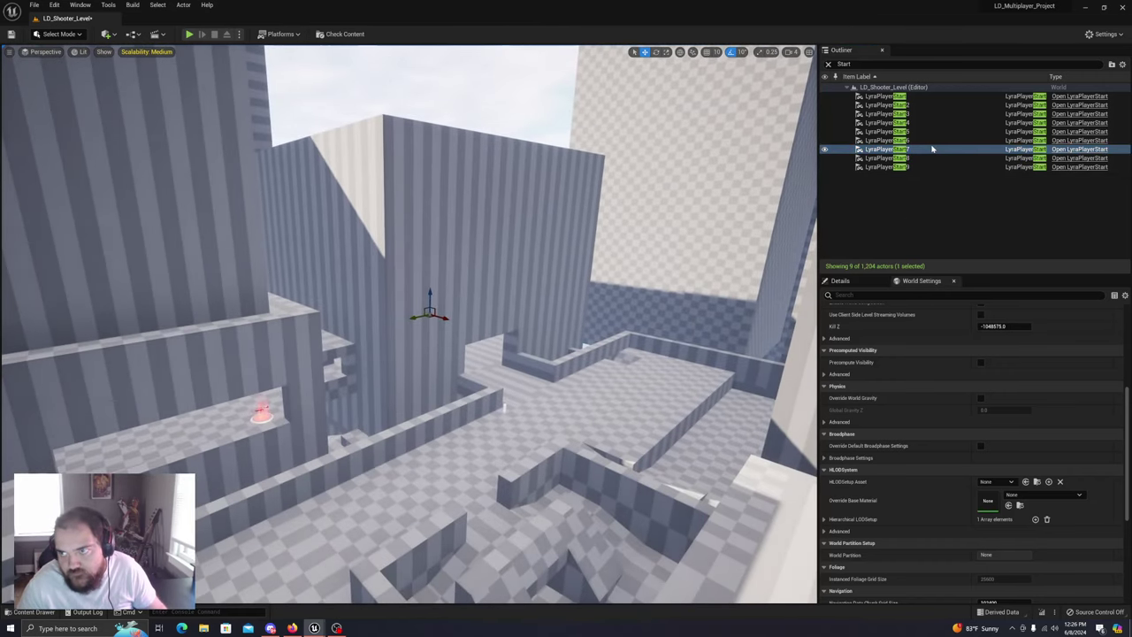
key("ctrl+d")
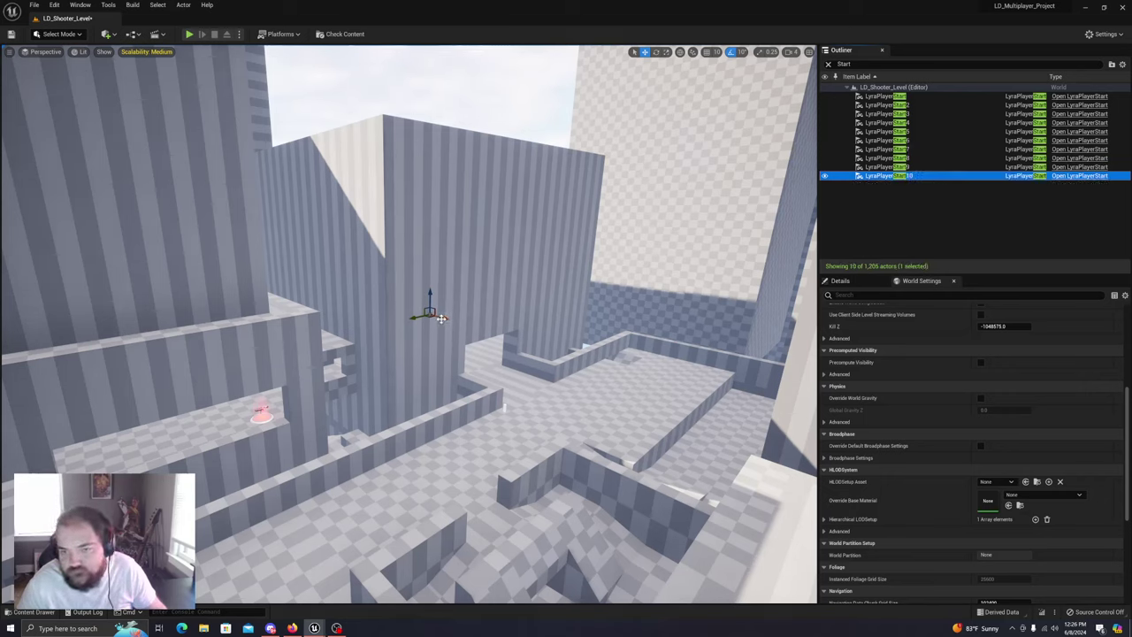
left_click_drag(441, 319, 672, 382)
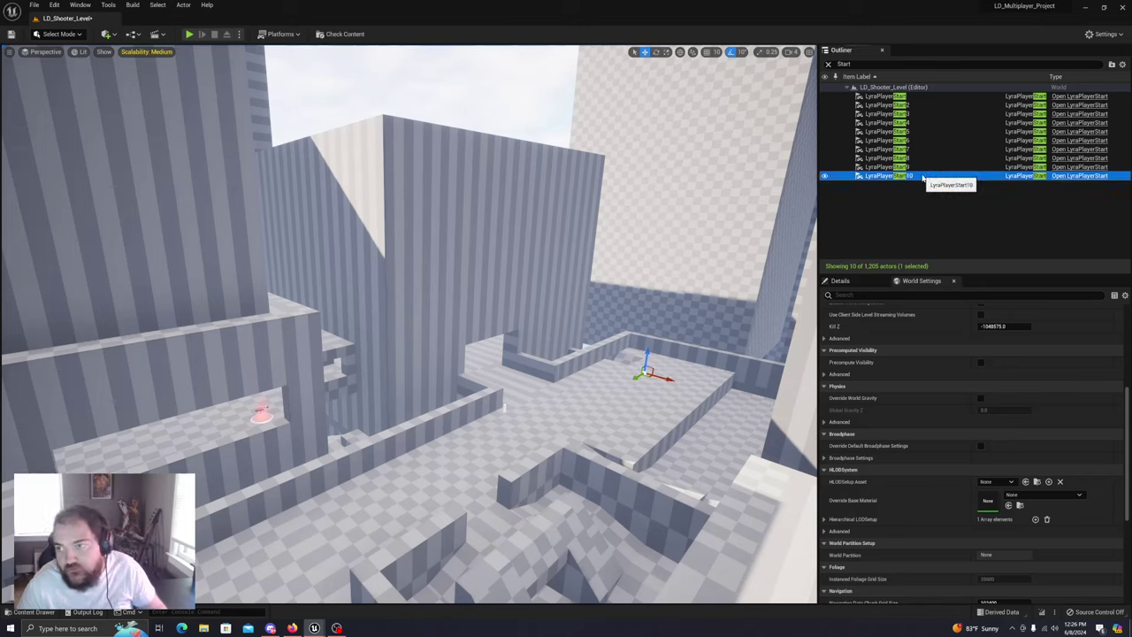
Duplicate LyraPlayerStart10 and move the copy into the open-windowed room with the red weapon spawner and the green health pad
key("ctrl+d")
left_click_drag(646, 375, 168, 420)
right_click_drag(382, 390, 297, 372)
key("w")
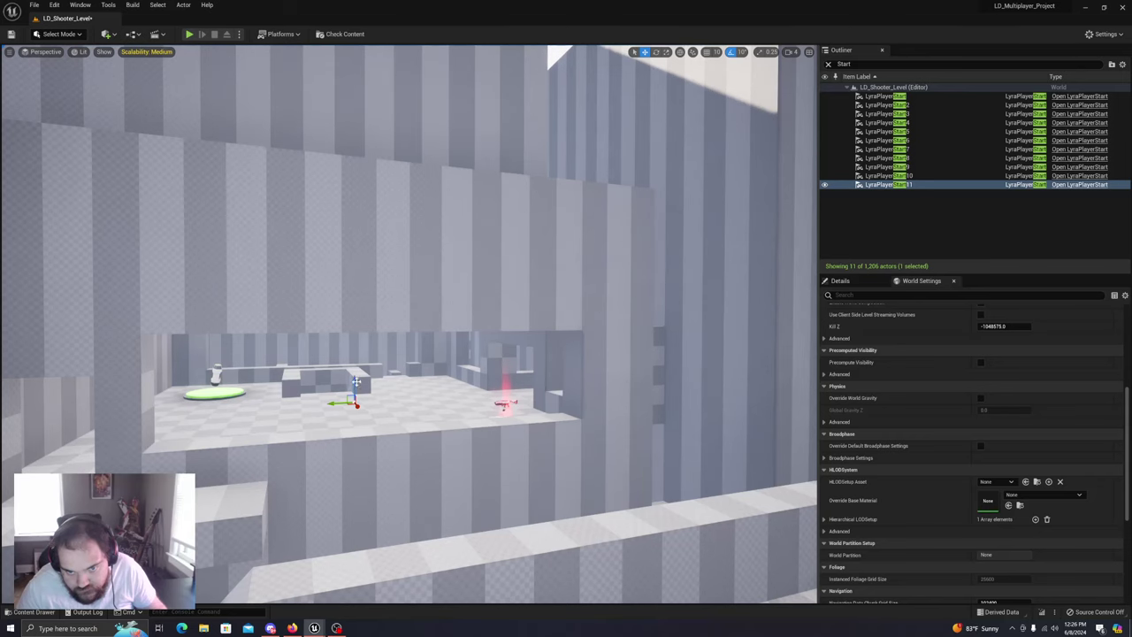
key("w")
right_click_drag(369, 397, 370, 427)
left_click_drag(372, 445, 455, 403)
right_click_drag(455, 403, 478, 394)
left_click(919, 186)
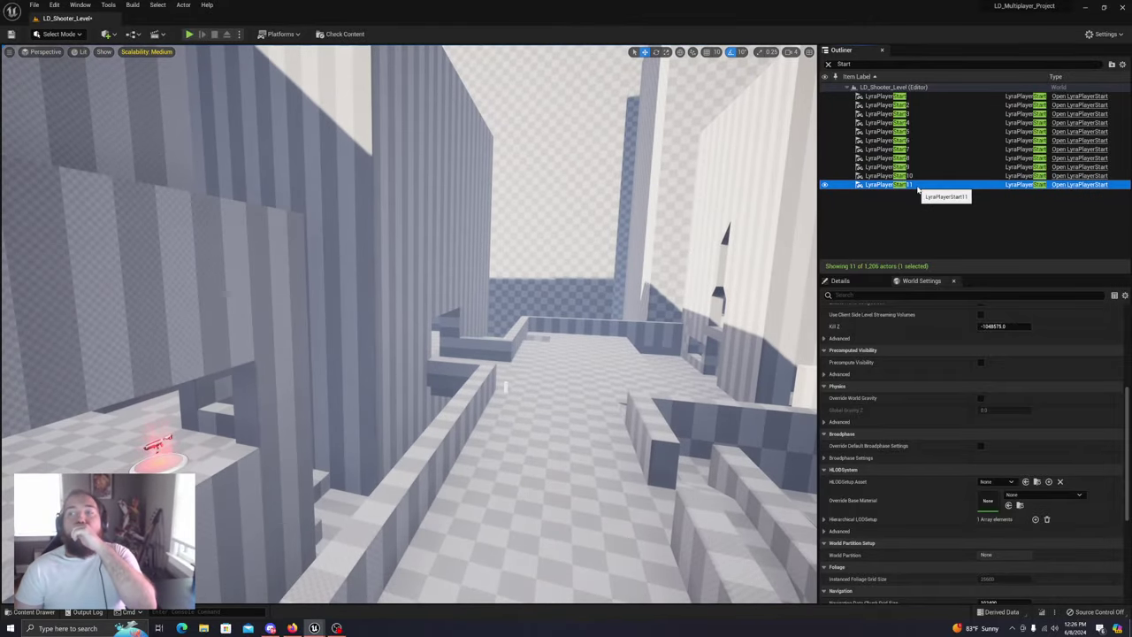
Review the positions of LyraPlayerStart, LyraPlayerStart2, LyraPlayerStart3 and LyraPlayerStart4 from above the level
right_click_drag(804, 249, 804, 250)
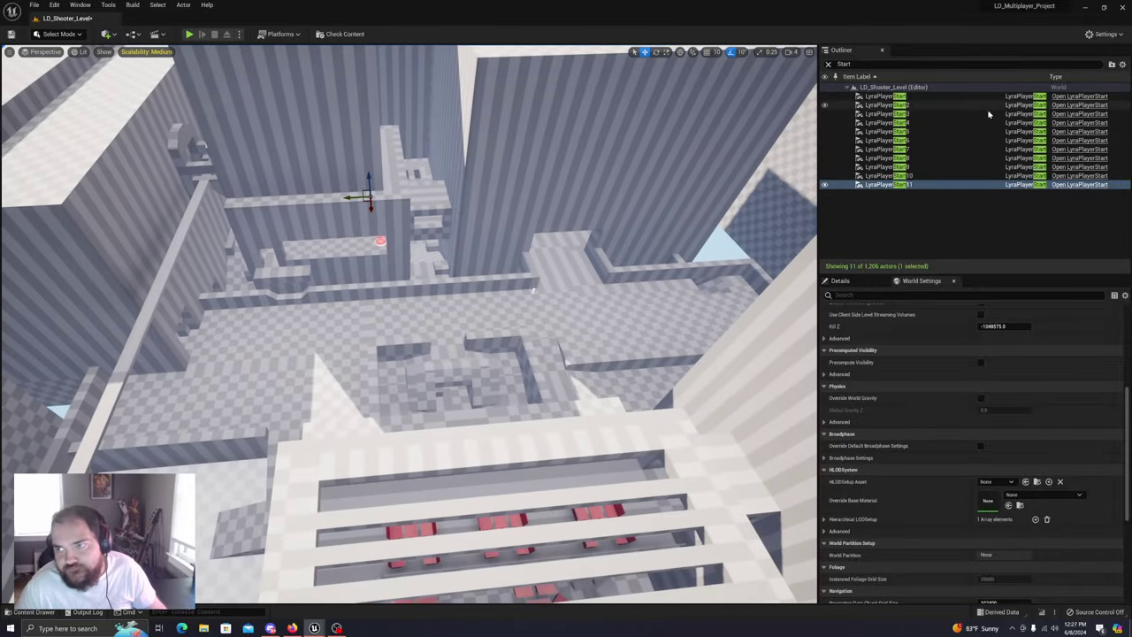
left_click(925, 96)
double_click(924, 96)
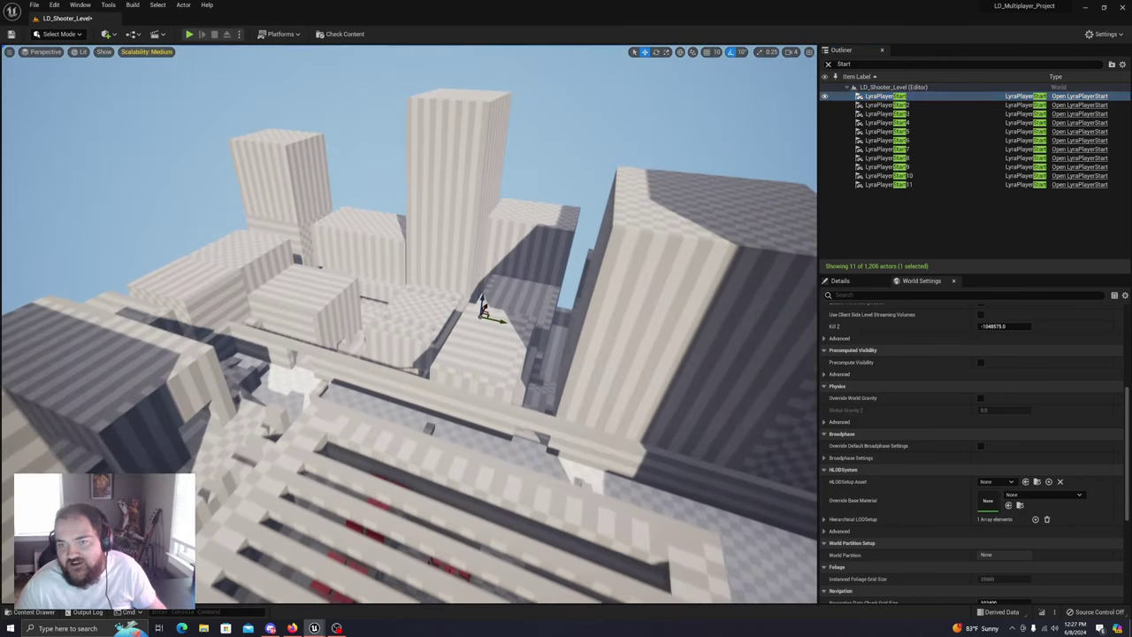
left_click(916, 105)
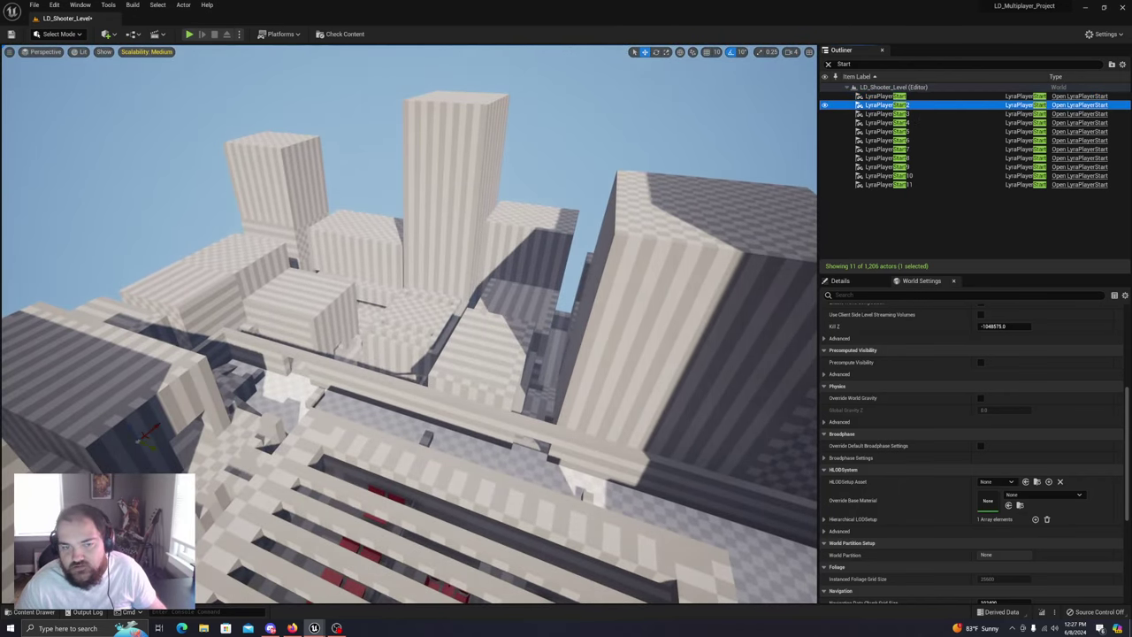
left_click(915, 114)
double_click(916, 114)
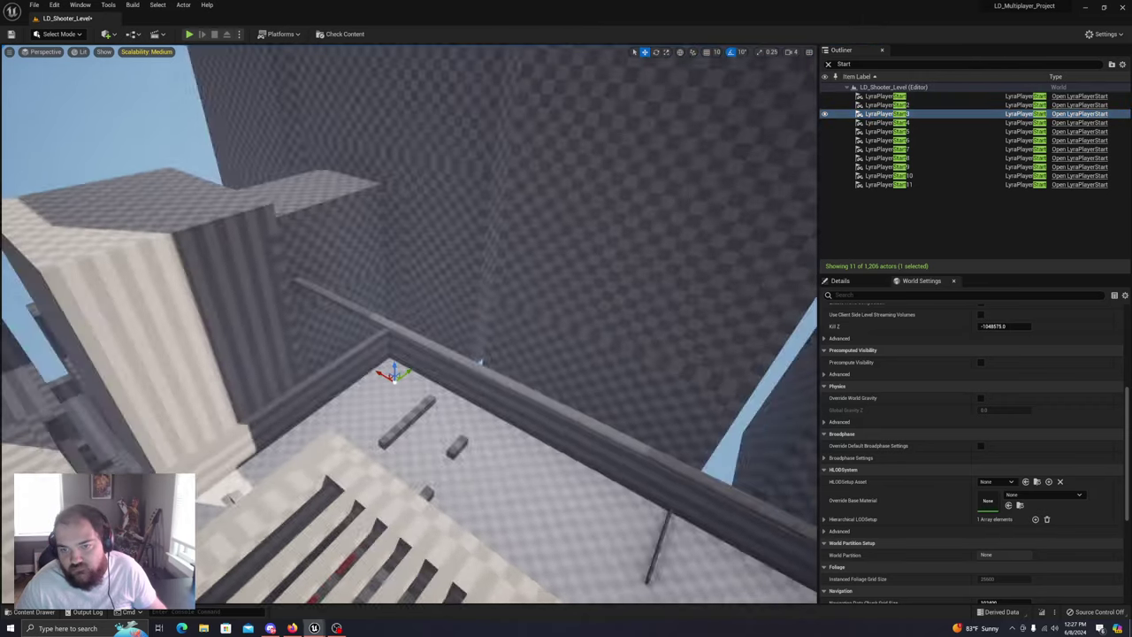
left_click(916, 123)
double_click(915, 123)
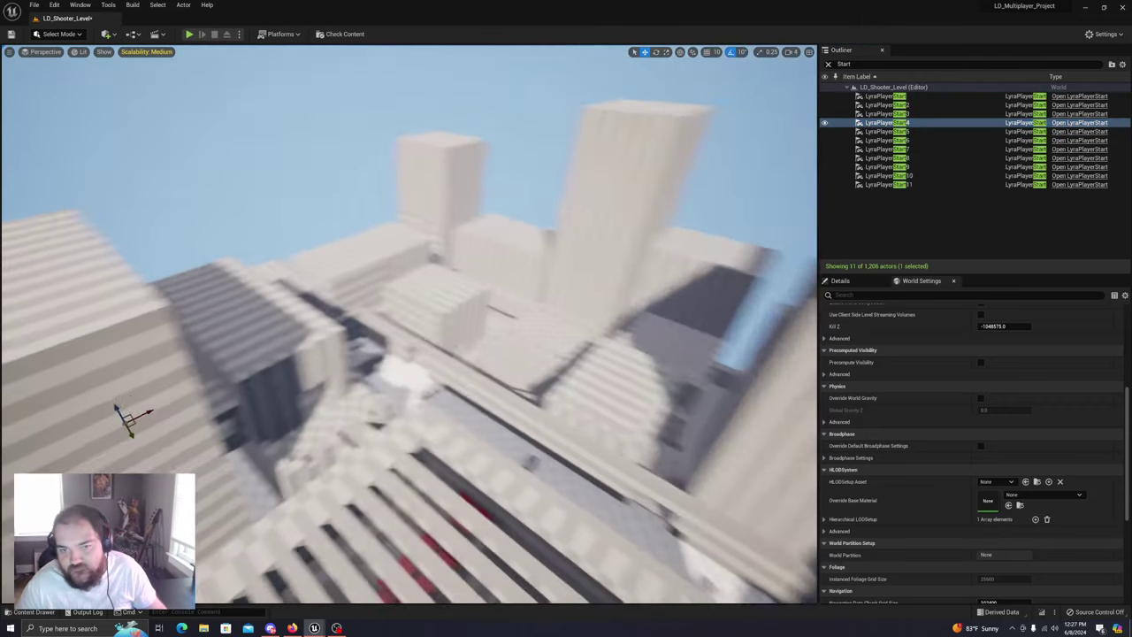
Review the positions of LyraPlayerStart5, LyraPlayerStart6 and LyraPlayerStart9 from above the slatted-roof building
left_click(916, 132)
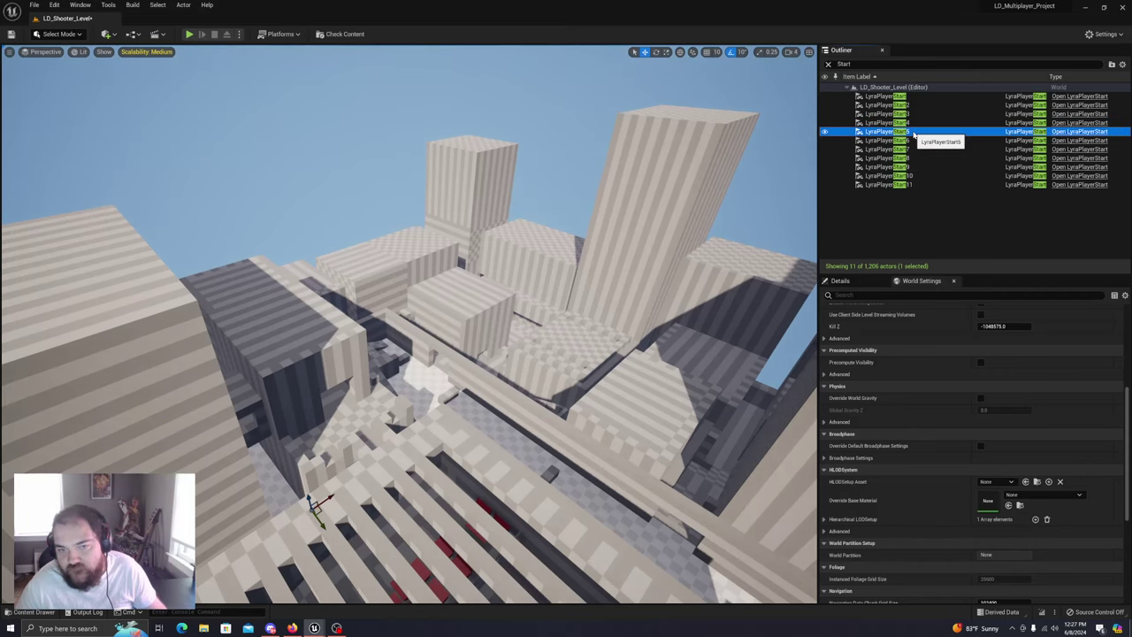
double_click(925, 141)
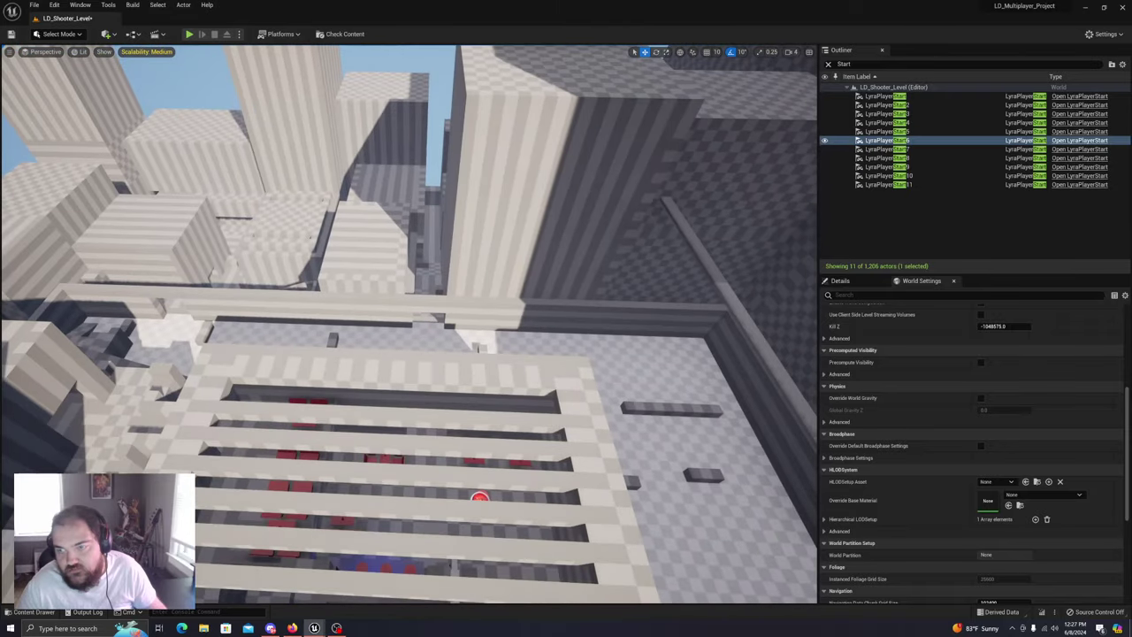
left_click(916, 167)
double_click(921, 167)
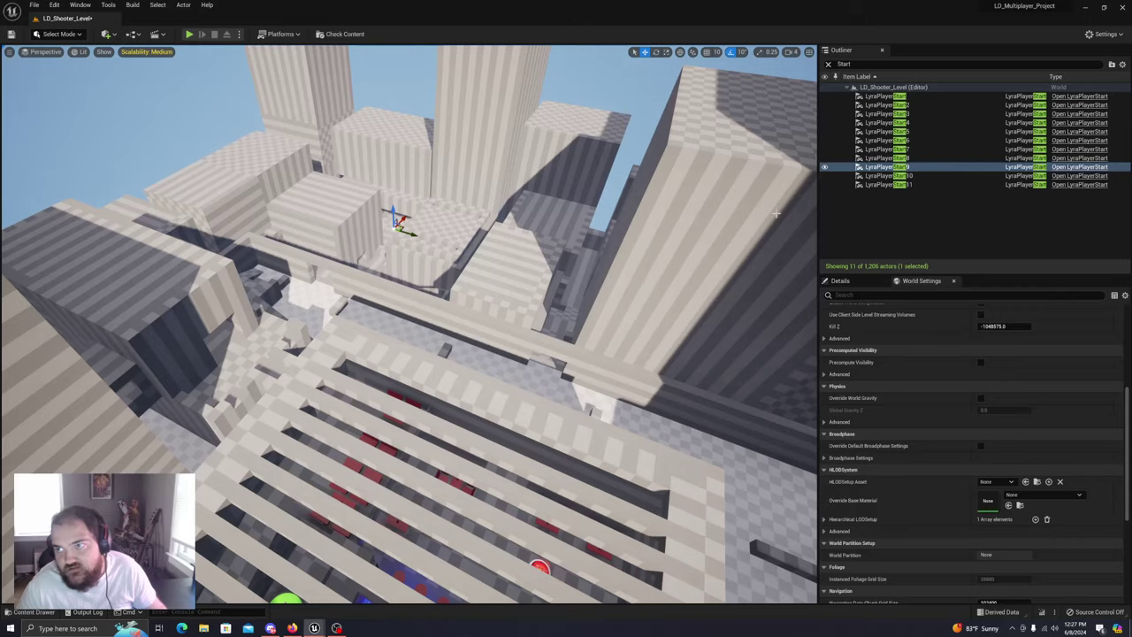
right_click_drag(775, 217, 477, 197)
right_click_drag(655, 190, 646, 187)
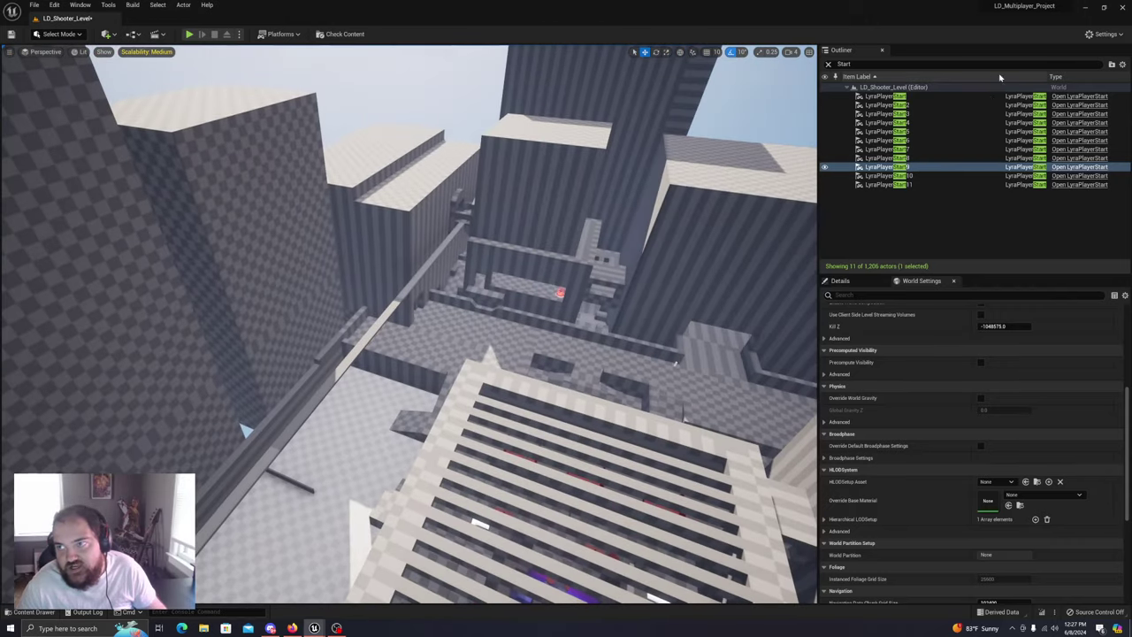
Go through LyraPlayerStart2 to LyraPlayerStart11 one by one and compare where each sits in the level
left_click(916, 104)
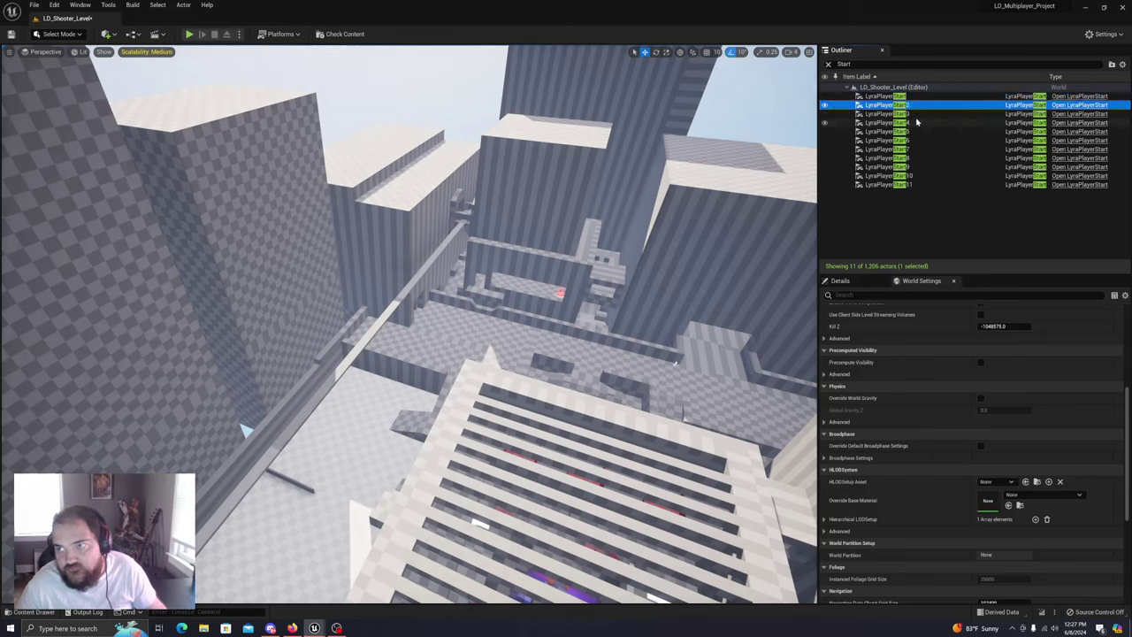
left_click(920, 113)
left_click(922, 122)
left_click(924, 131)
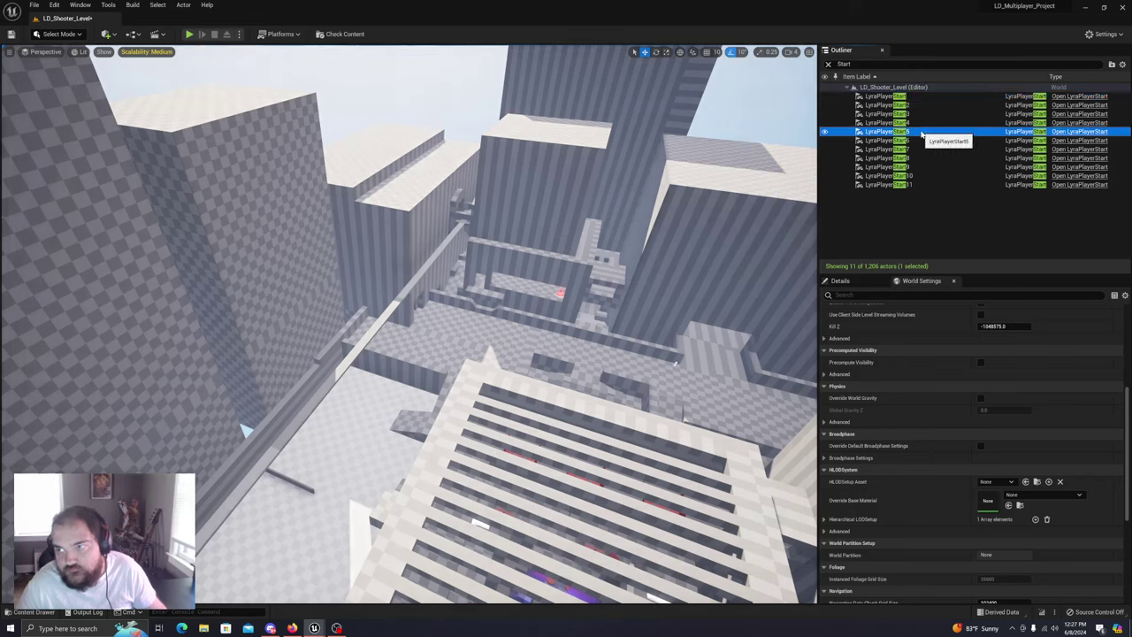
left_click(920, 140)
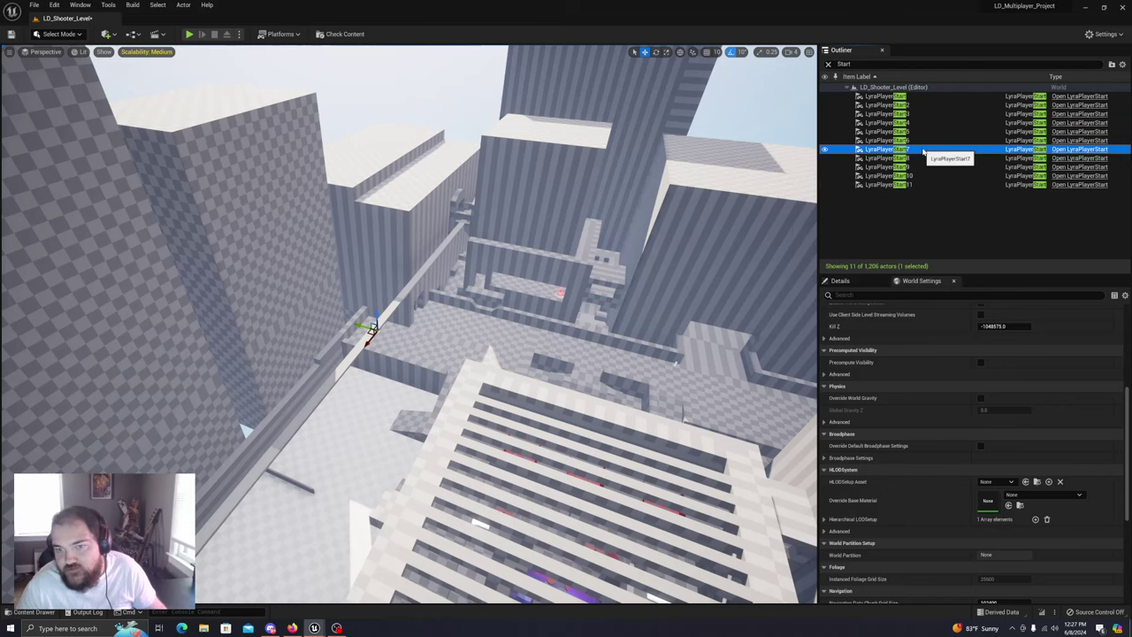
double_click(920, 149)
left_click(920, 157)
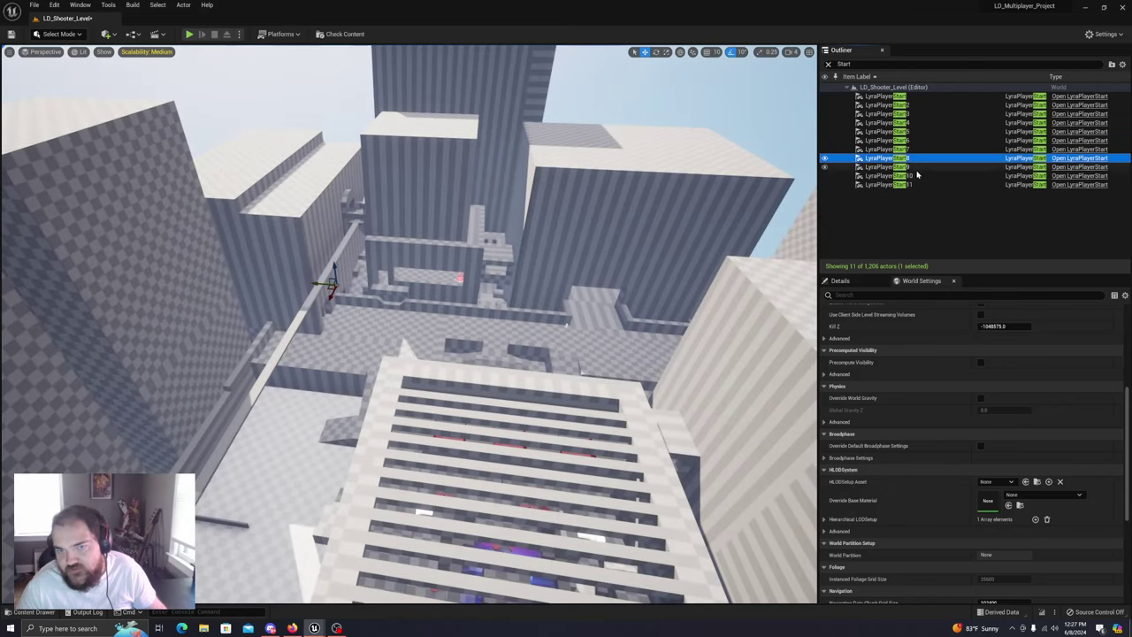
left_click(920, 167)
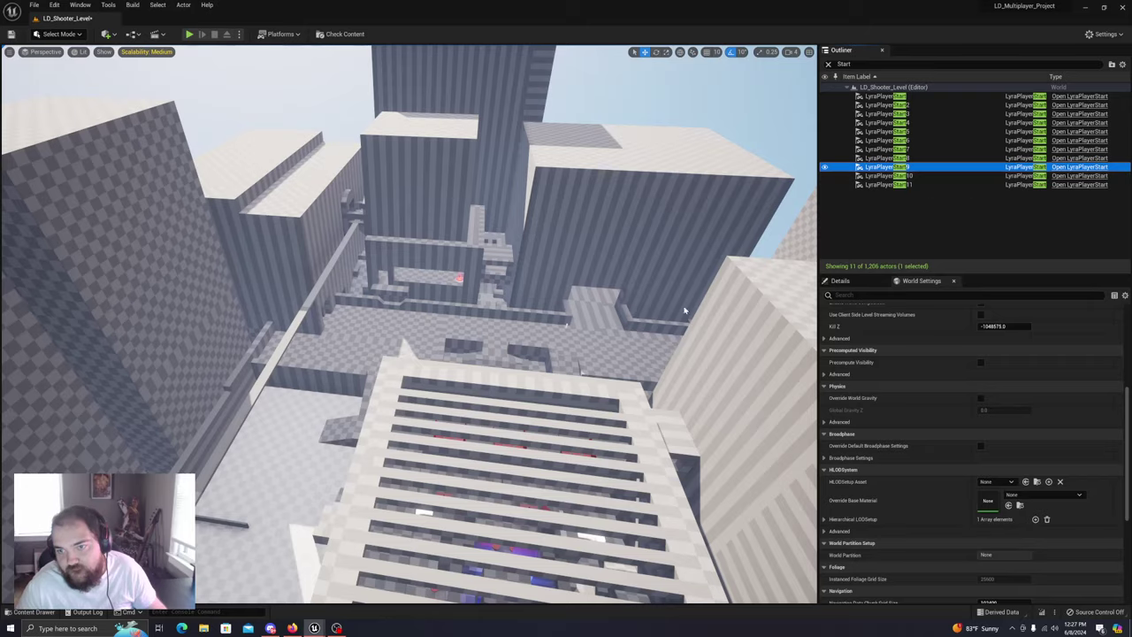
key("f")
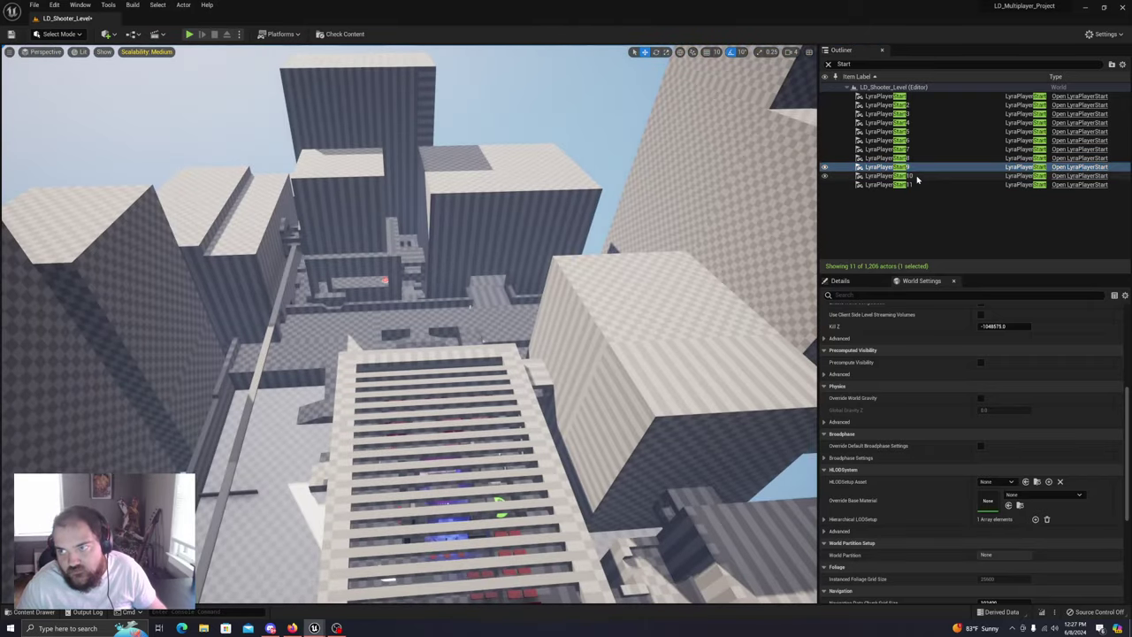
left_click(915, 176)
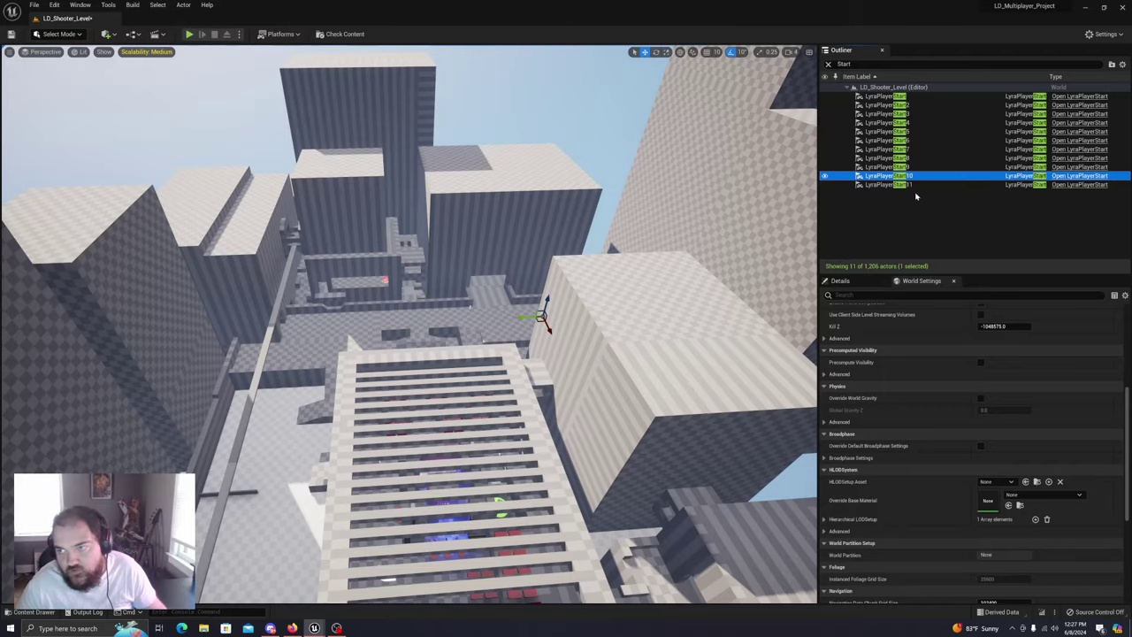
left_click(915, 185)
key("f")
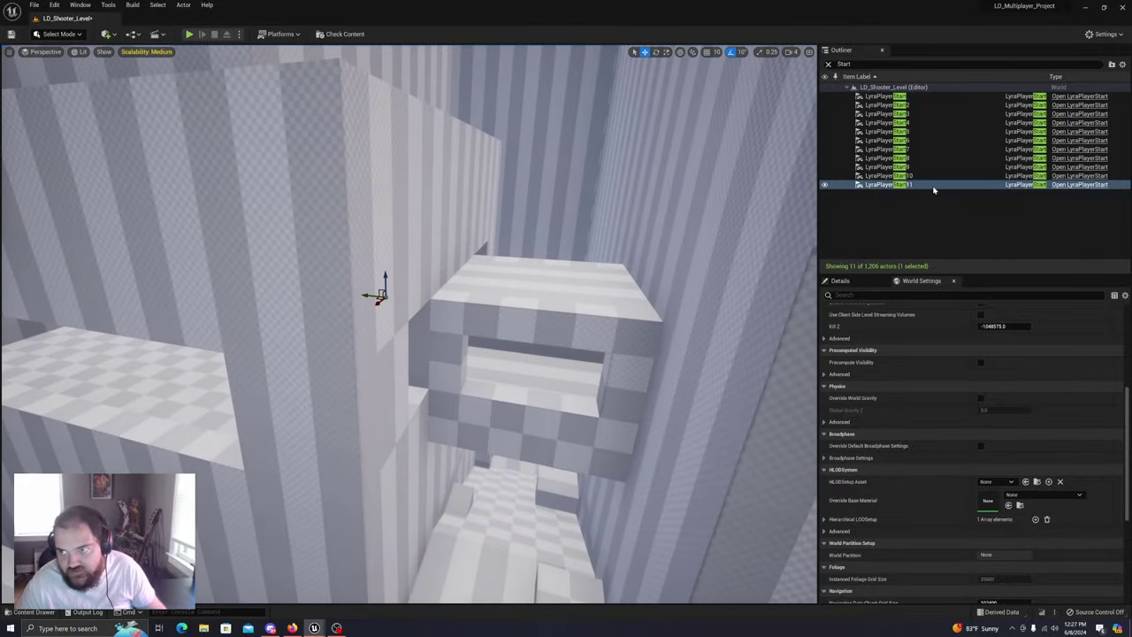
Duplicate LyraPlayerStart11 and move the copy into the room with the low counter
left_click(934, 185)
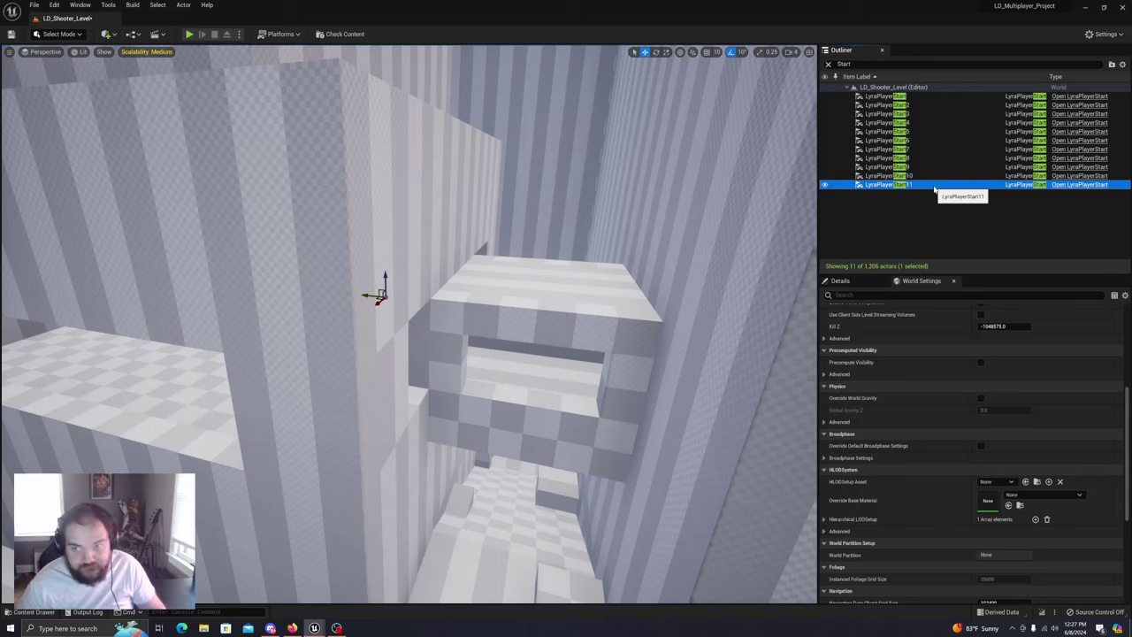
key("ctrl+d")
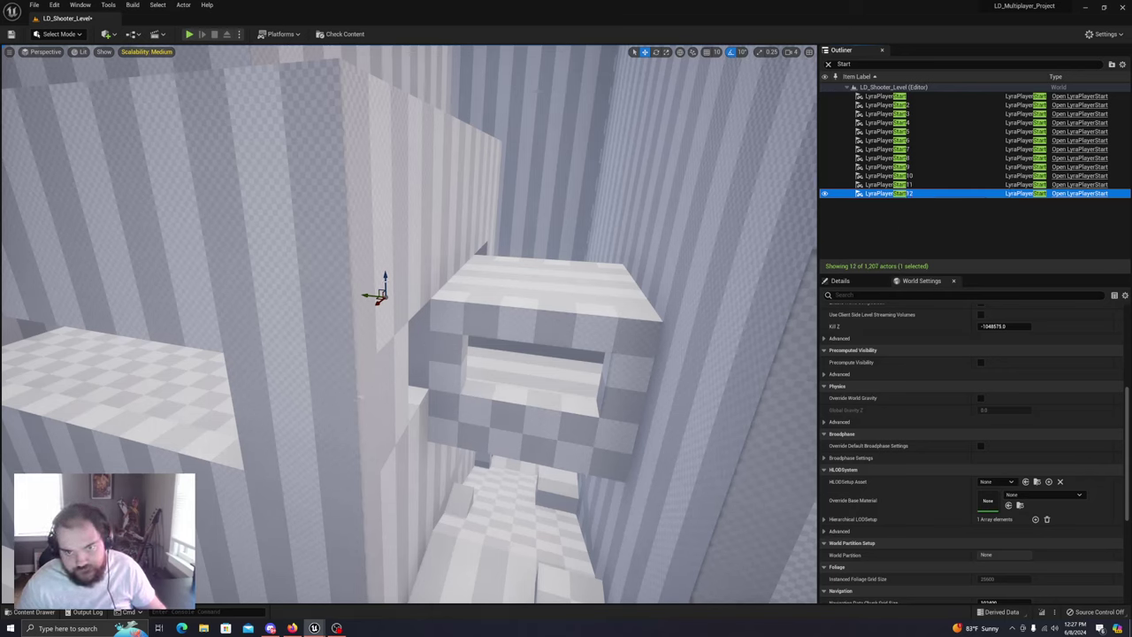
left_click_drag(381, 295, 524, 413)
right_click_drag(524, 413, 540, 364)
key("w")
key("s")
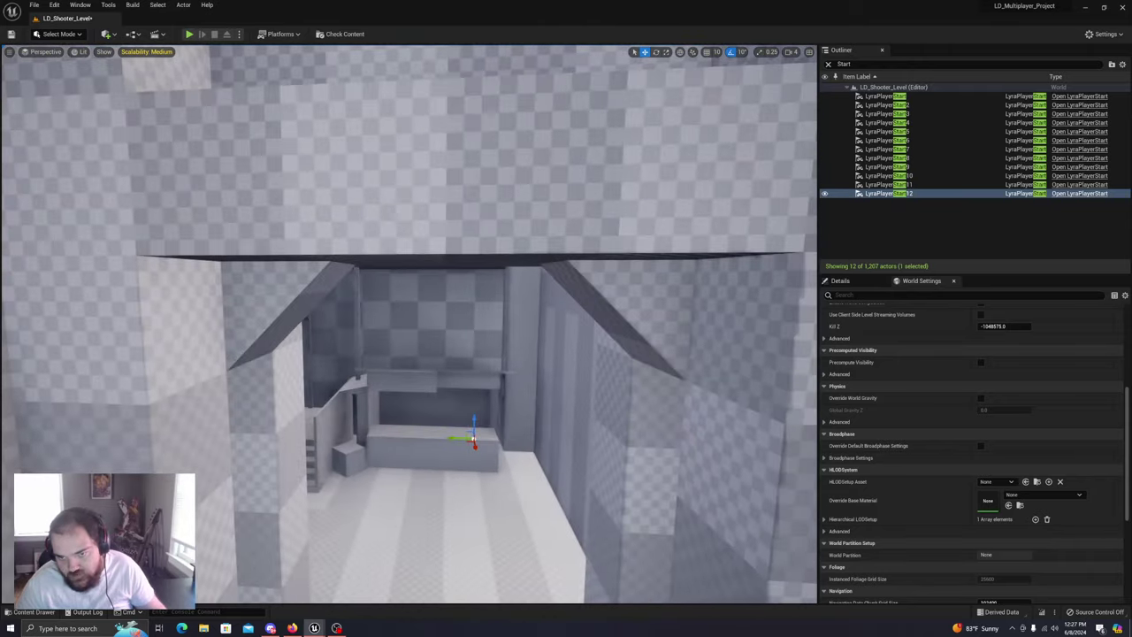
Lower the copied player start towards the room's floor and shift it across the open area beside the striped wall
left_click_drag(474, 429, 458, 469)
key("w")
right_click_drag(514, 402, 559, 403)
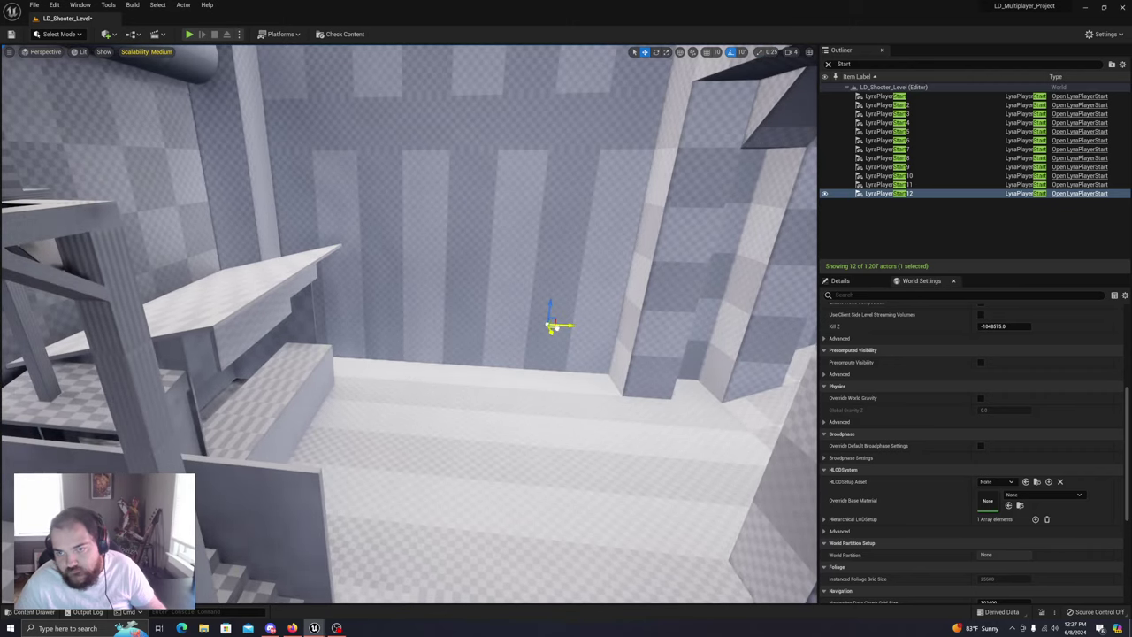
left_click_drag(553, 326, 471, 357)
key("d")
right_click_drag(471, 357, 212, 376)
key("w")
key("w")
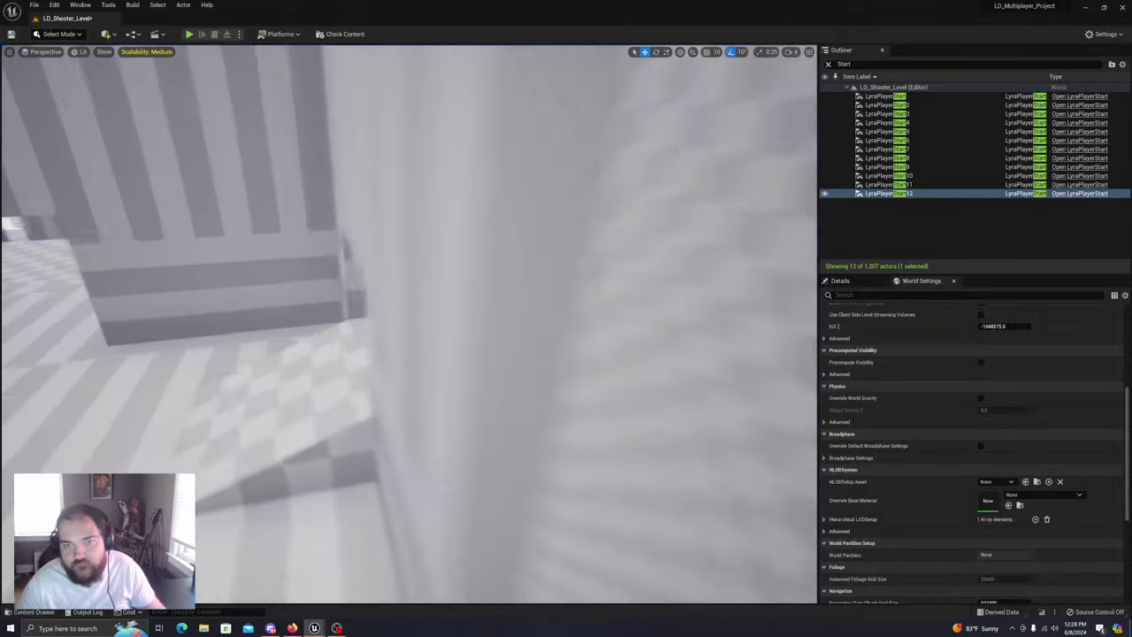
right_click_drag(487, 339, 447, 343)
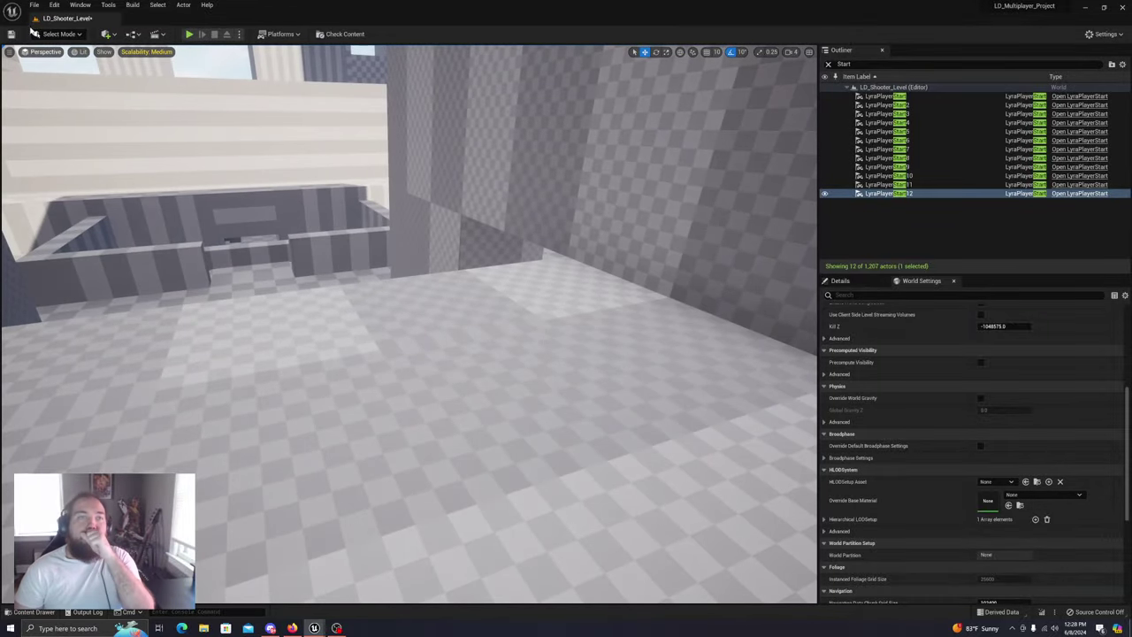
Save the shooter level and enlarge the viewport by narrowing the Outliner and World Settings area
left_click(34, 4)
left_click(66, 105)
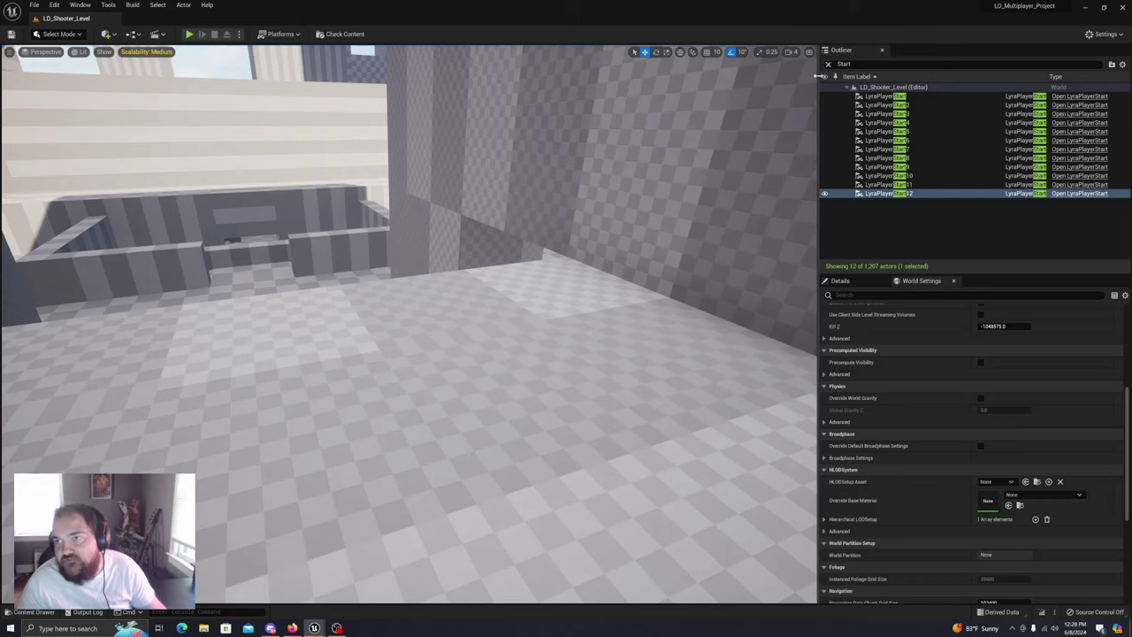
left_click_drag(820, 76, 1030, 98)
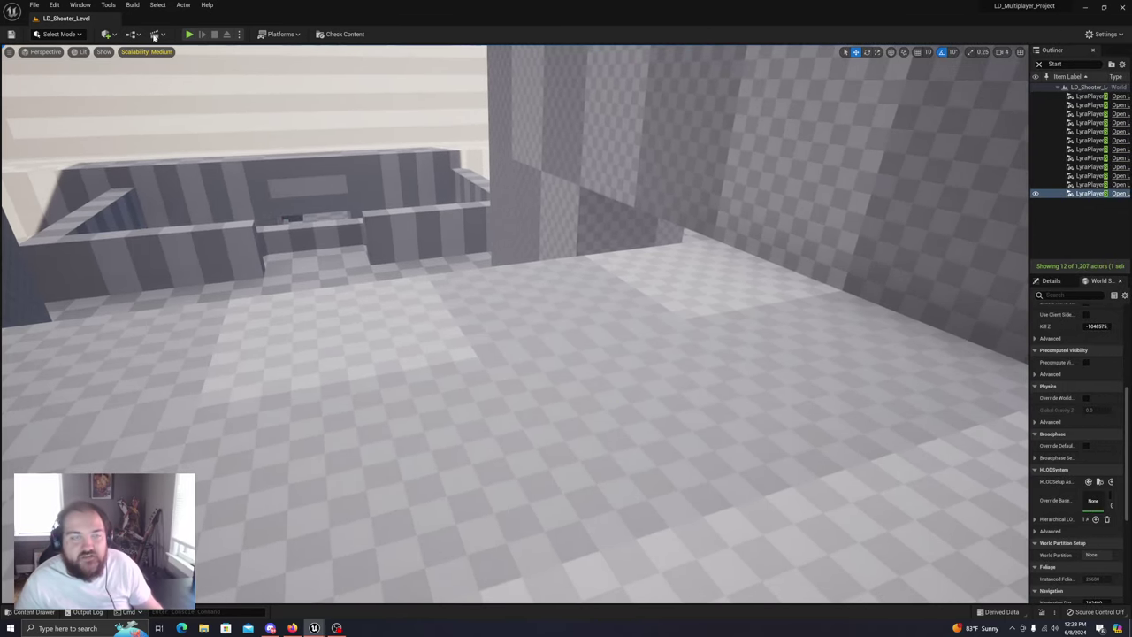
left_click(33, 5)
left_click(55, 107)
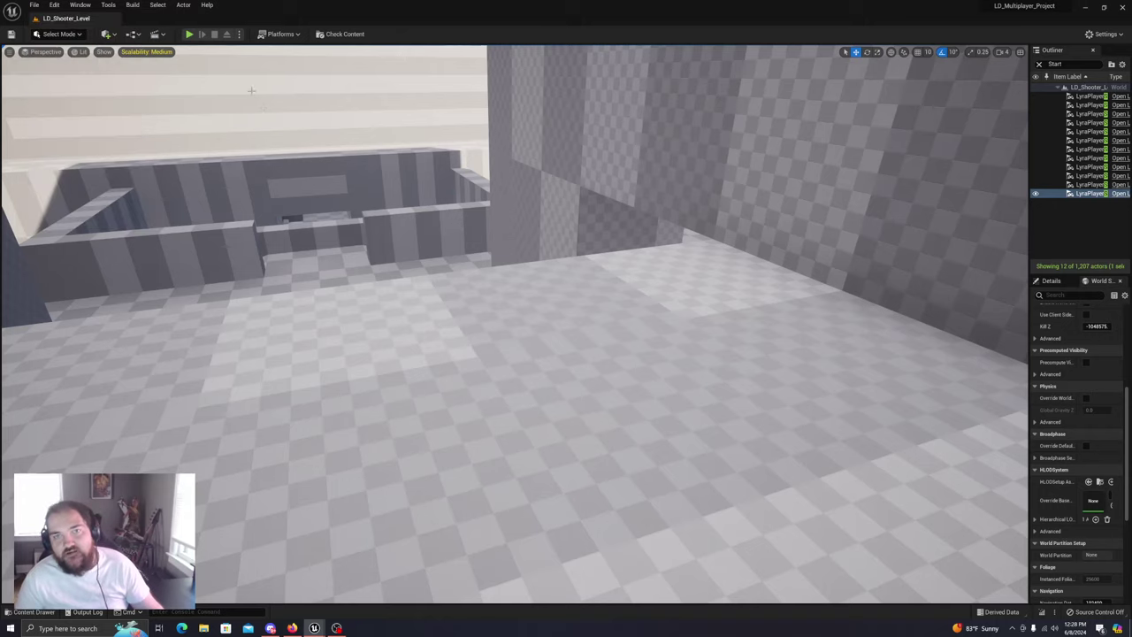
Start a play session in the editor and fight the blue team around the wall opening near the charging pad
key("w")
mouse_move(515, 323)
right_mouse_down()
mouse_move(495, 317)
mouse_move(485, 288)
mouse_move(488, 305)
mouse_move(548, 318)
mouse_move(499, 328)
right_mouse_up()
key("d")
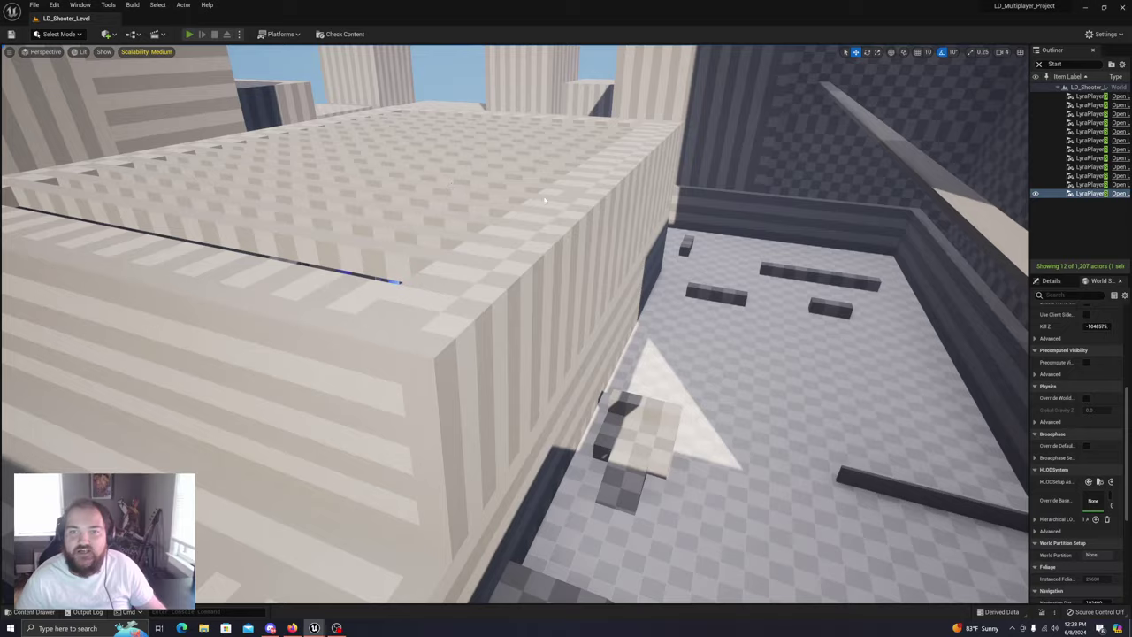
key("alt+p")
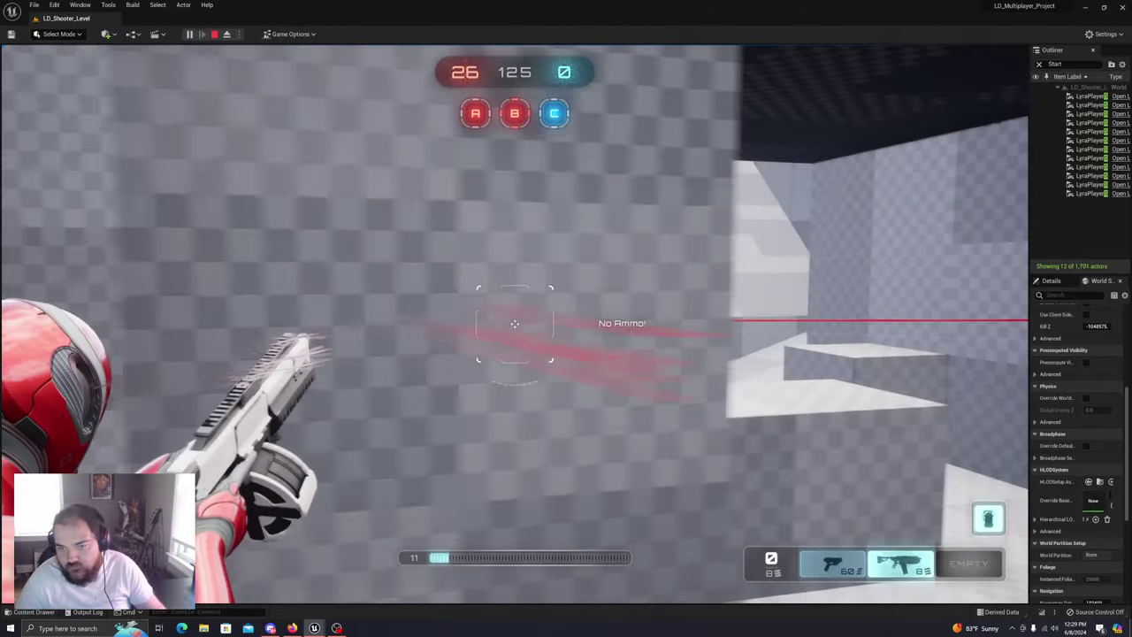
key("w")
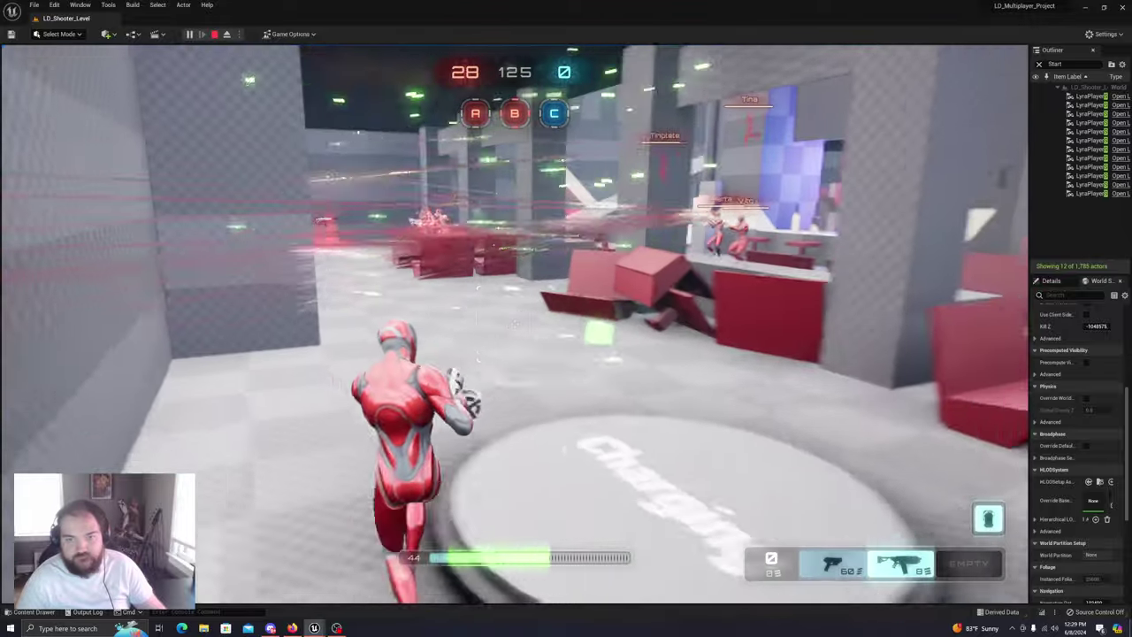
key("w")
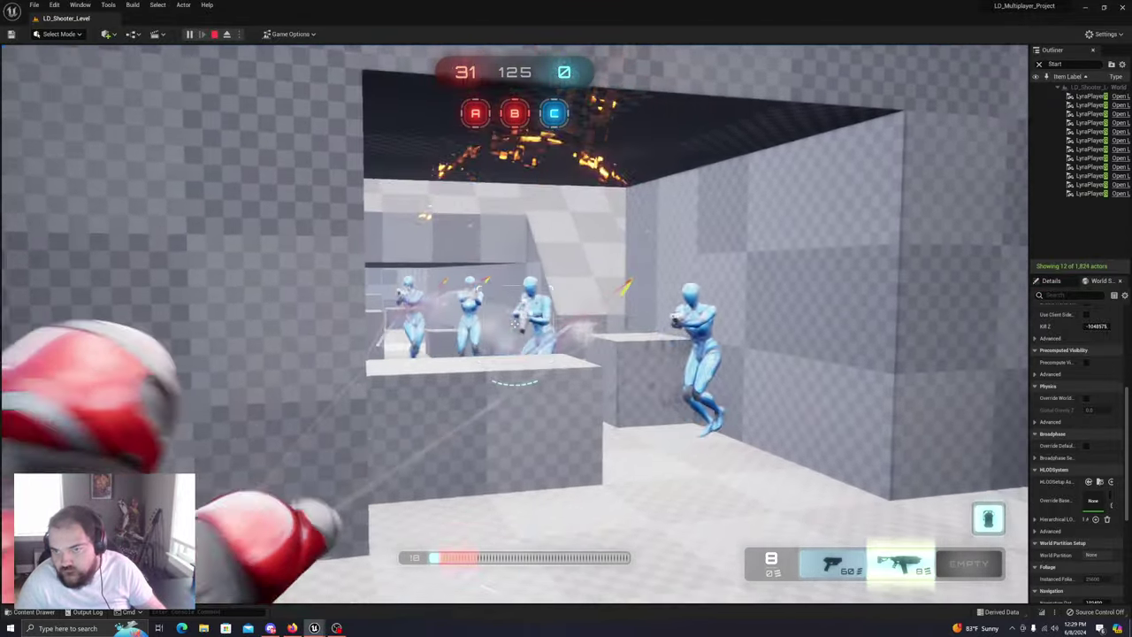
left_click(515, 324)
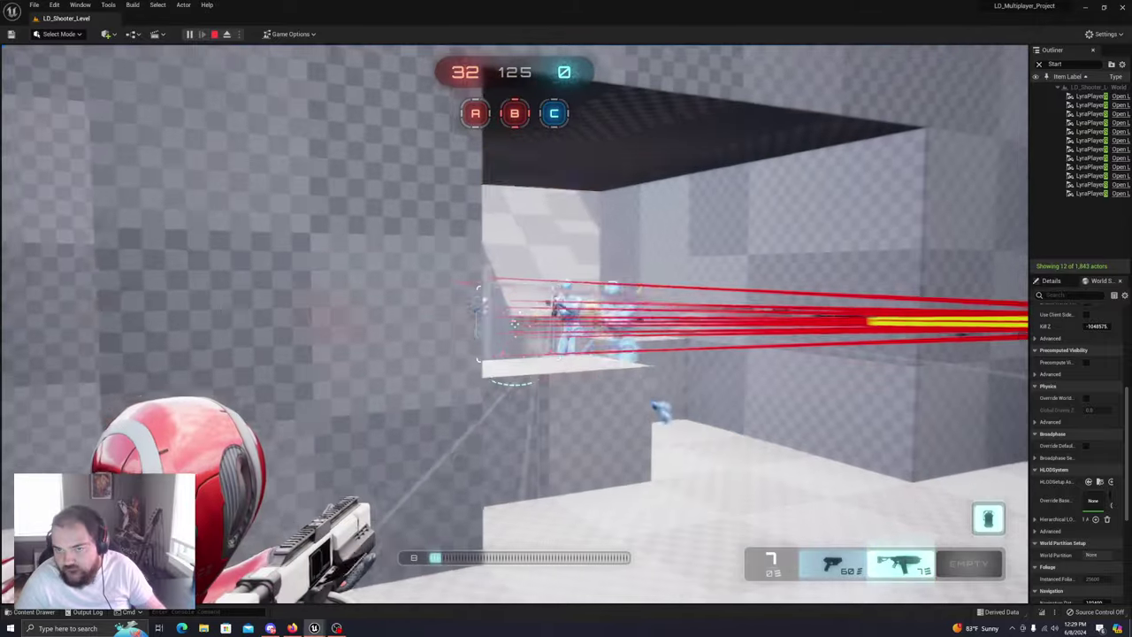
key("s")
key("w")
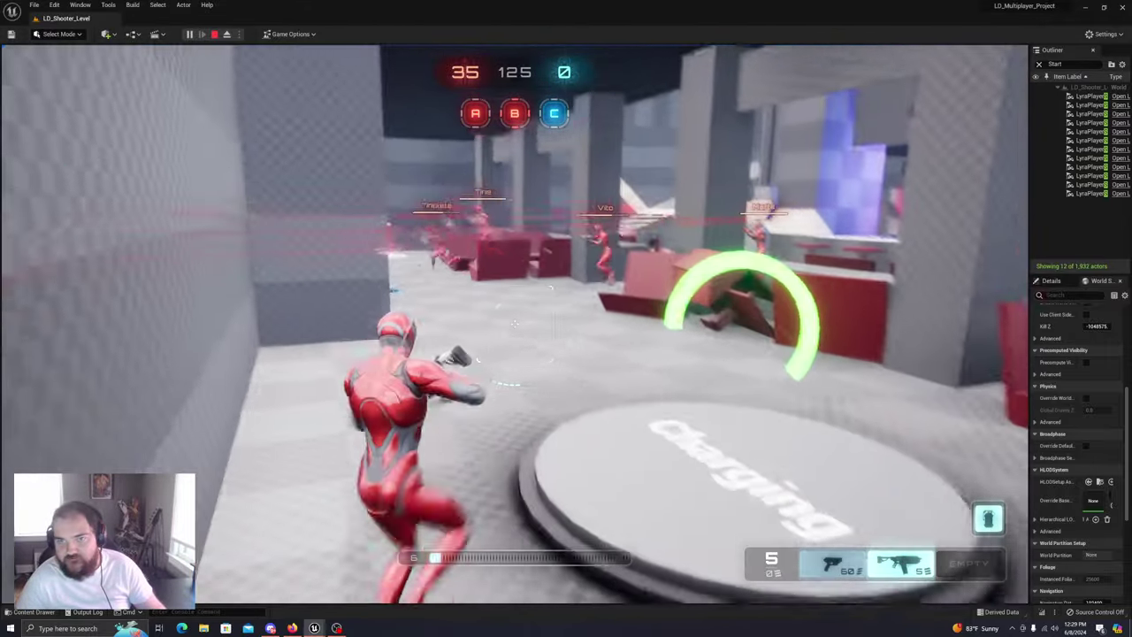
Aim and shoot the remaining ammunition at the blue players beyond the low wall to test the spawn flow
right_click(514, 324)
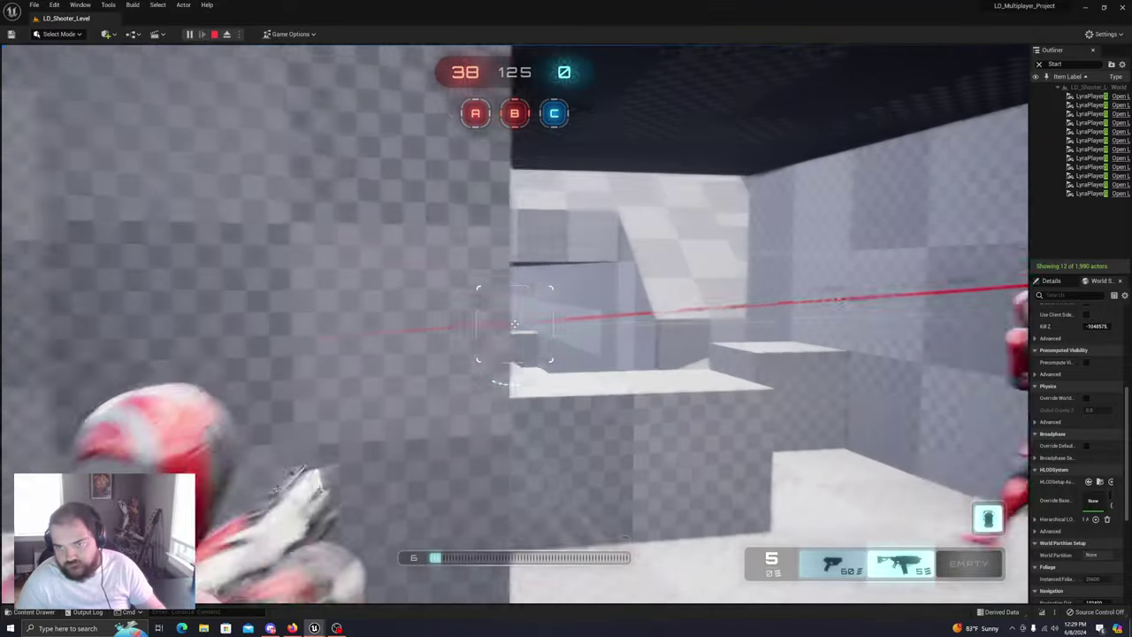
left_click(514, 325)
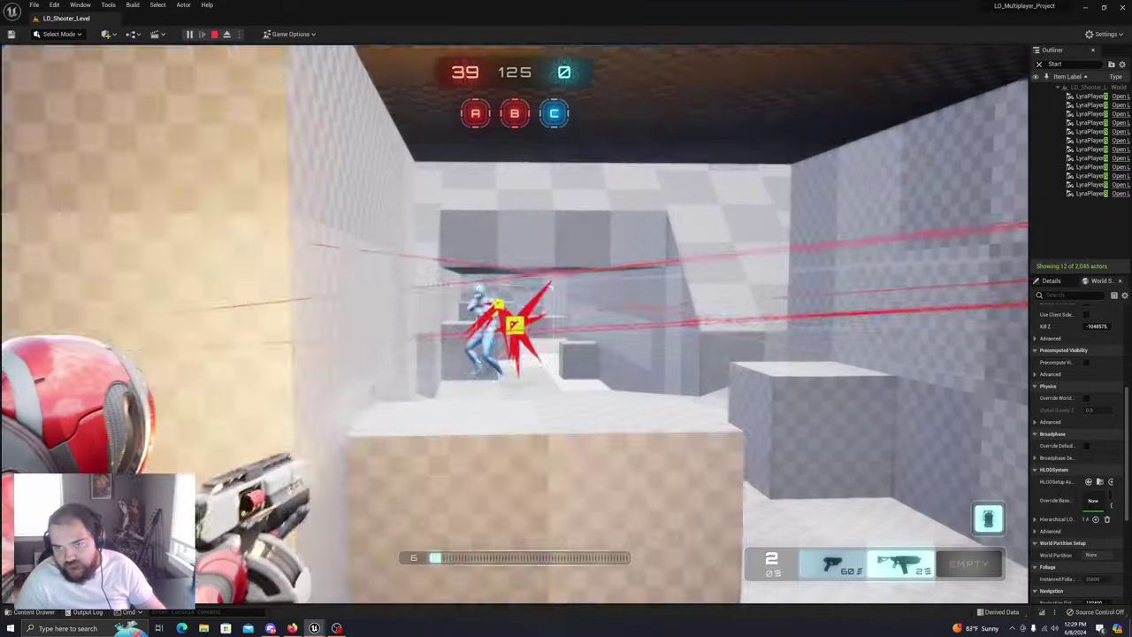
left_click(514, 326)
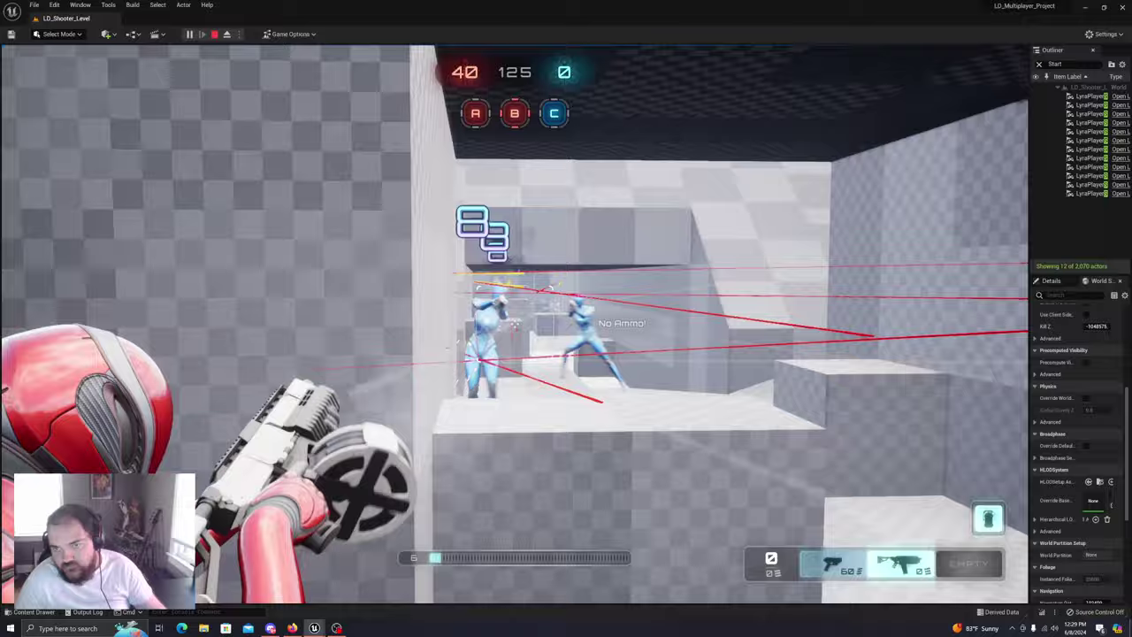
key("a")
key("d")
left_click(515, 324)
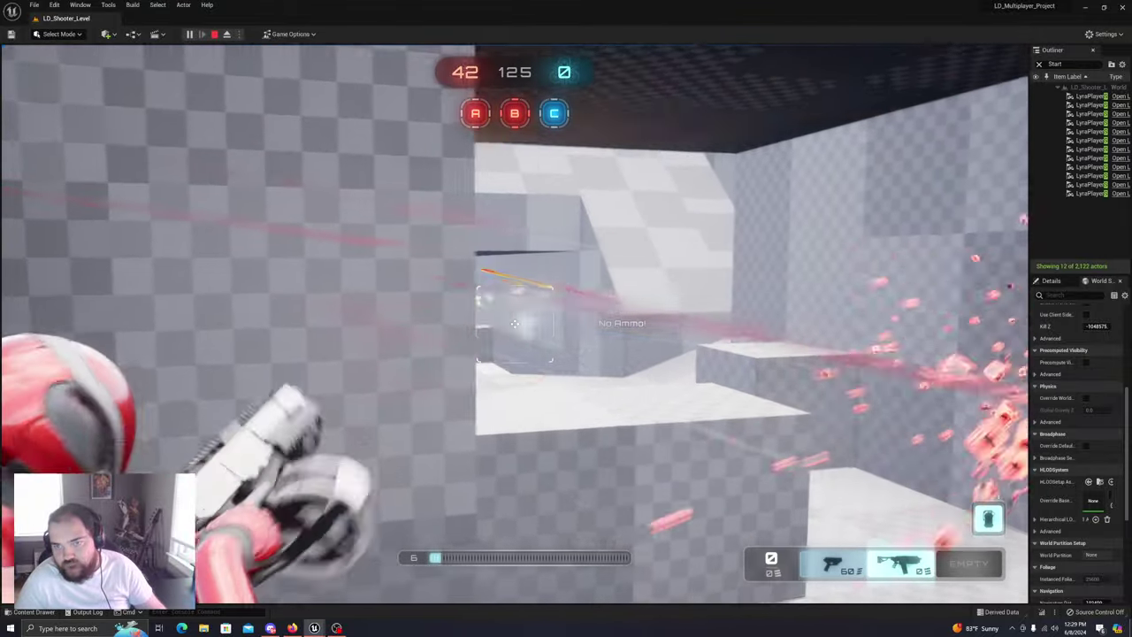
Run from the wall opening past the green health pad to the red weapon pad and pick up the rifle
key("a")
key("w")
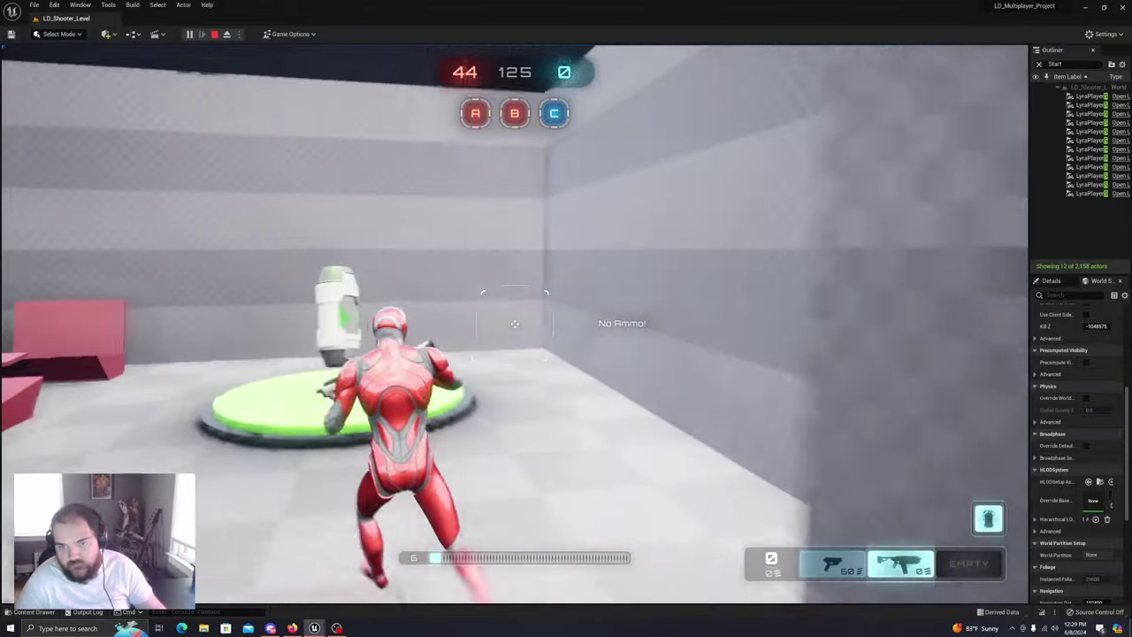
key("w")
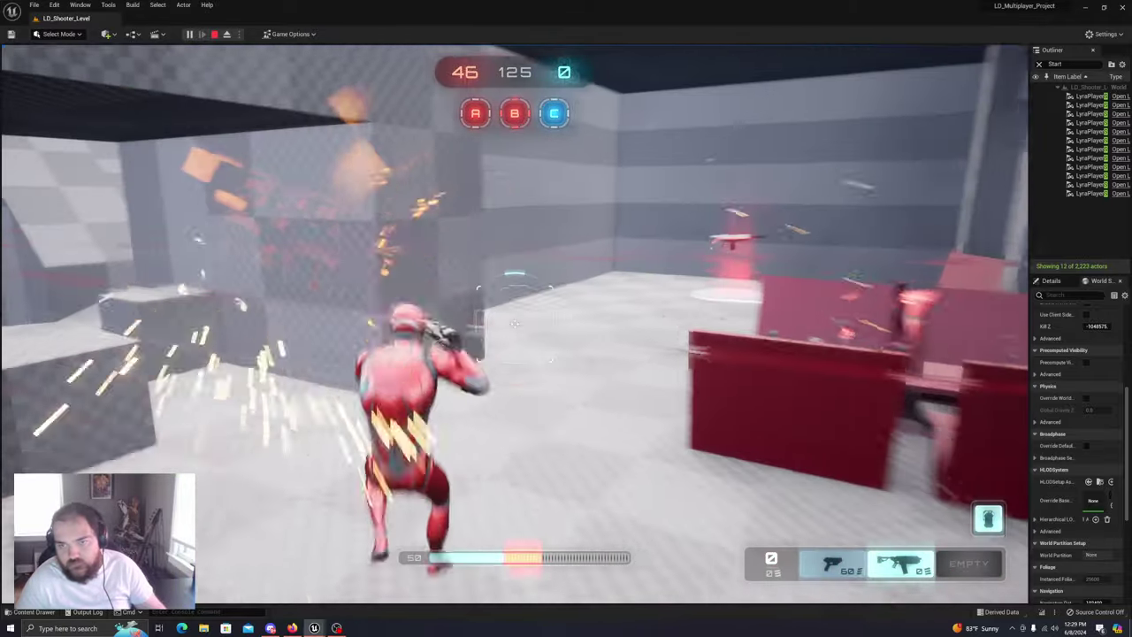
left_click(514, 324)
key("w")
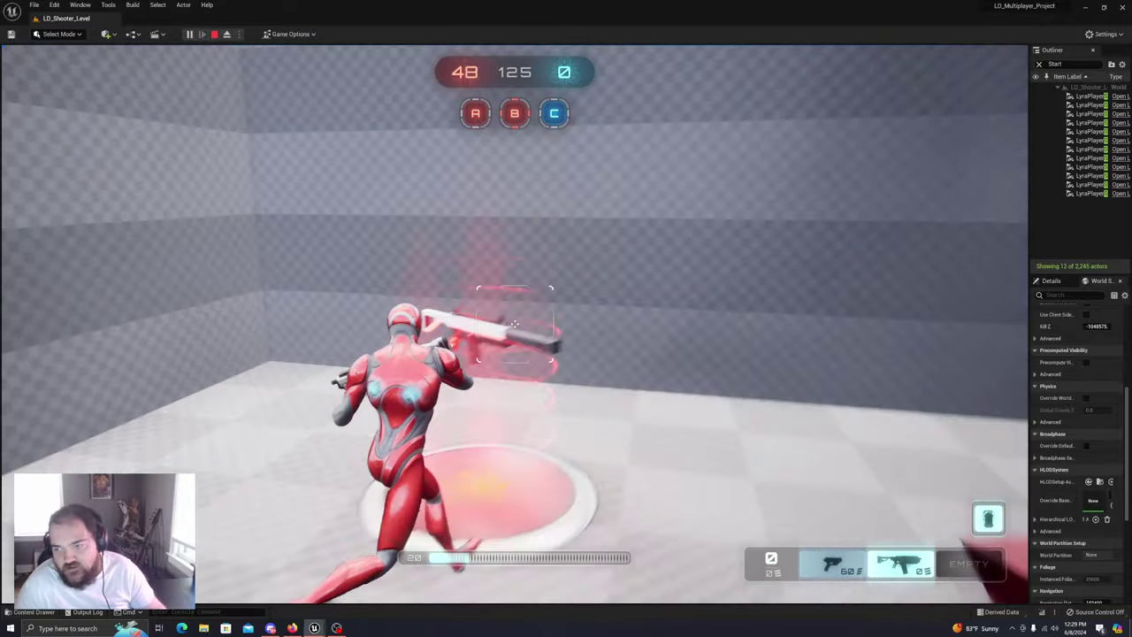
key("w")
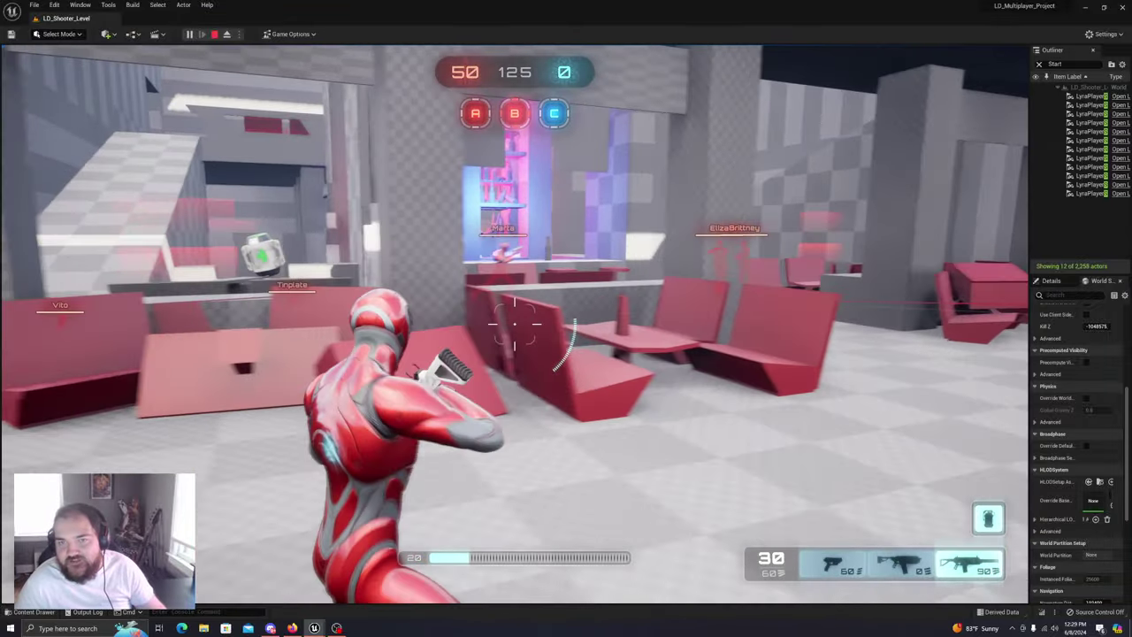
Carry the rifle past the red booths to the checkered wall and engage the blue team from there
key("w")
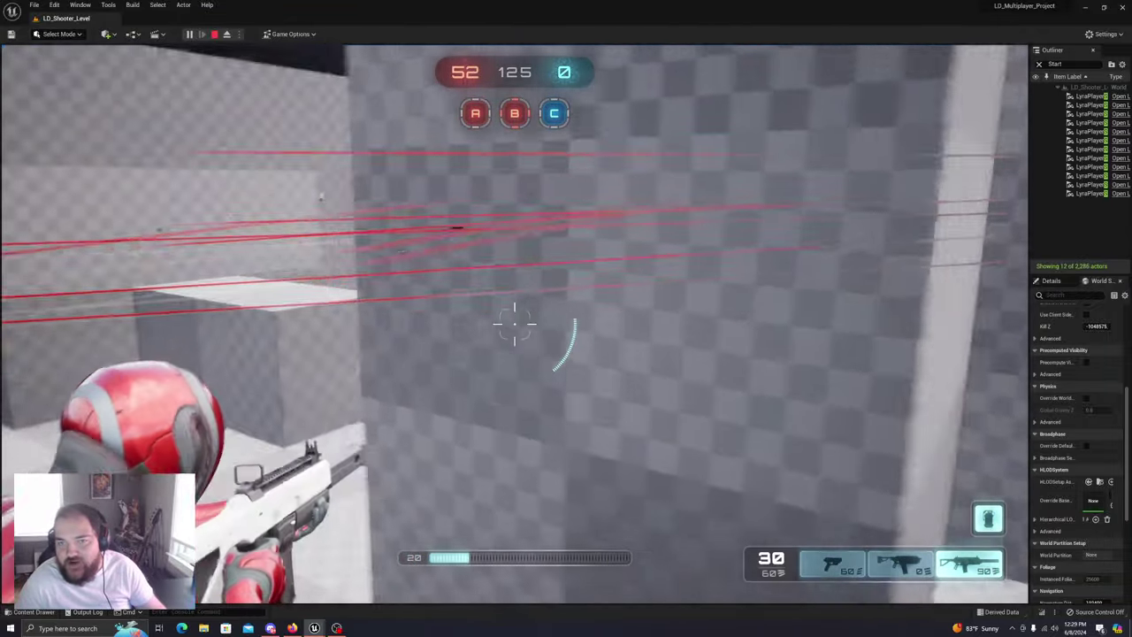
key("w")
left_click(514, 324)
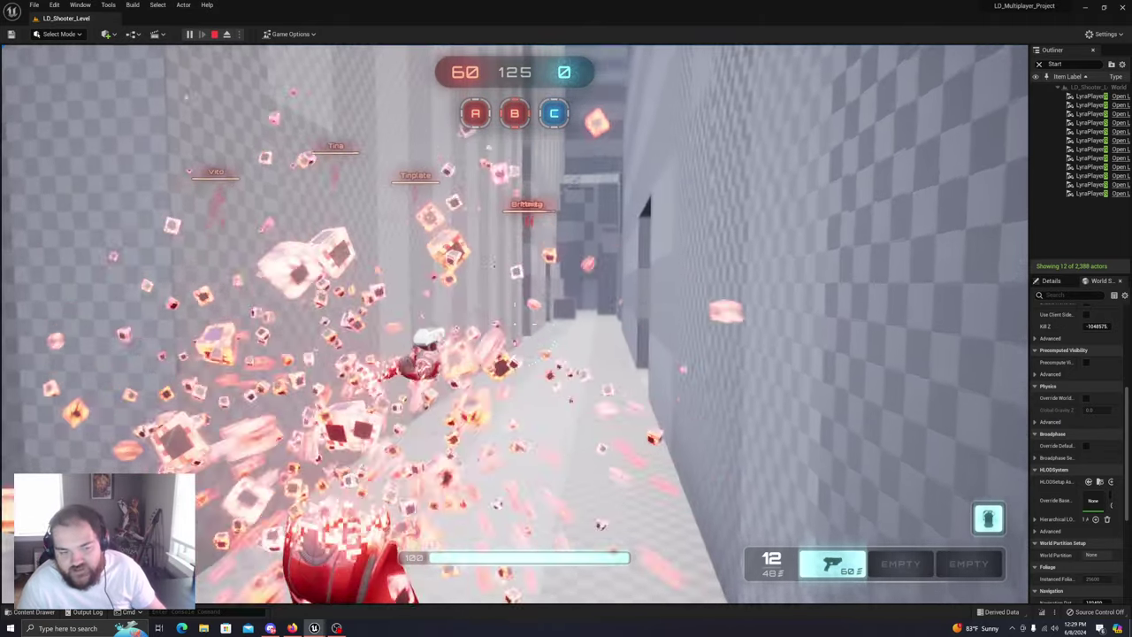
Run from the respawn point through the corridors and the room with the low block to the slatted wall, checking the spawn route
key("w")
key("w")
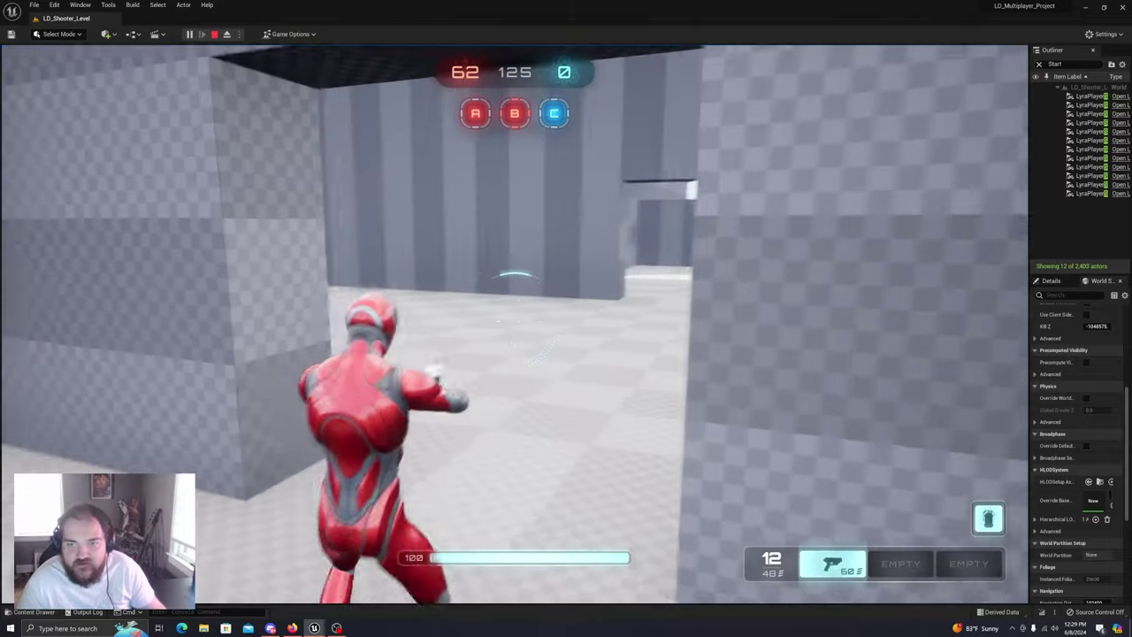
key("w")
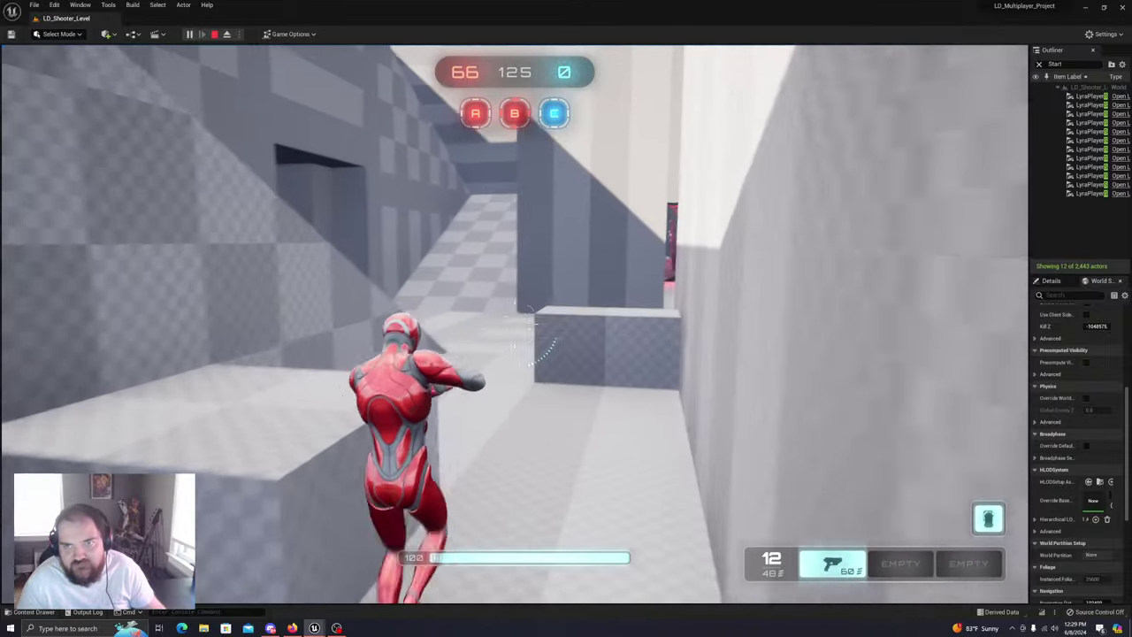
key("w")
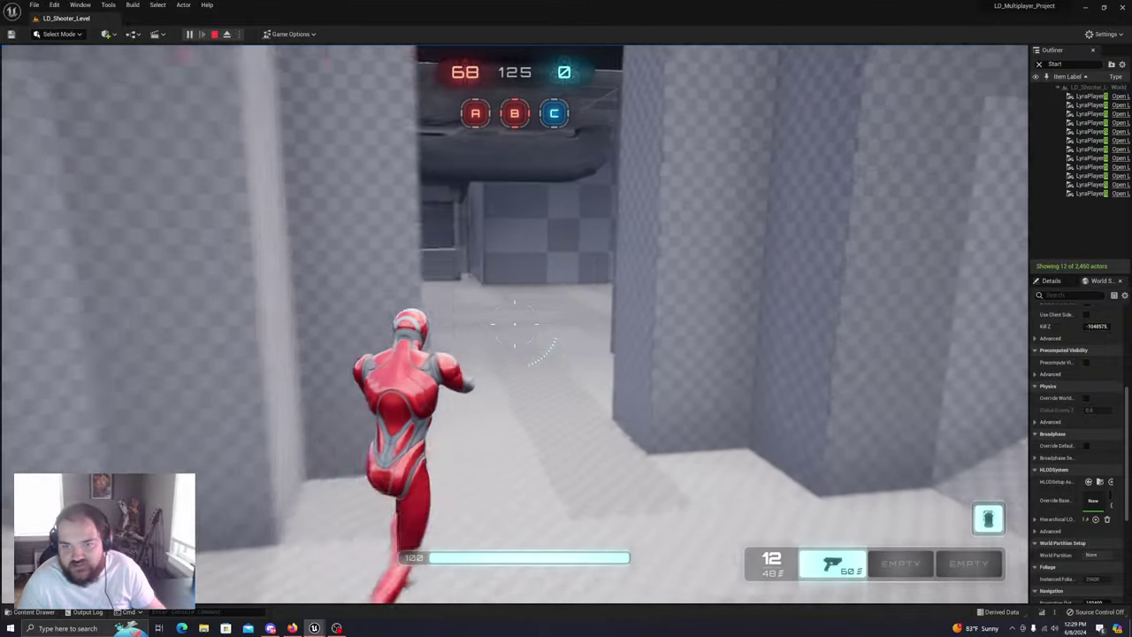
key("w")
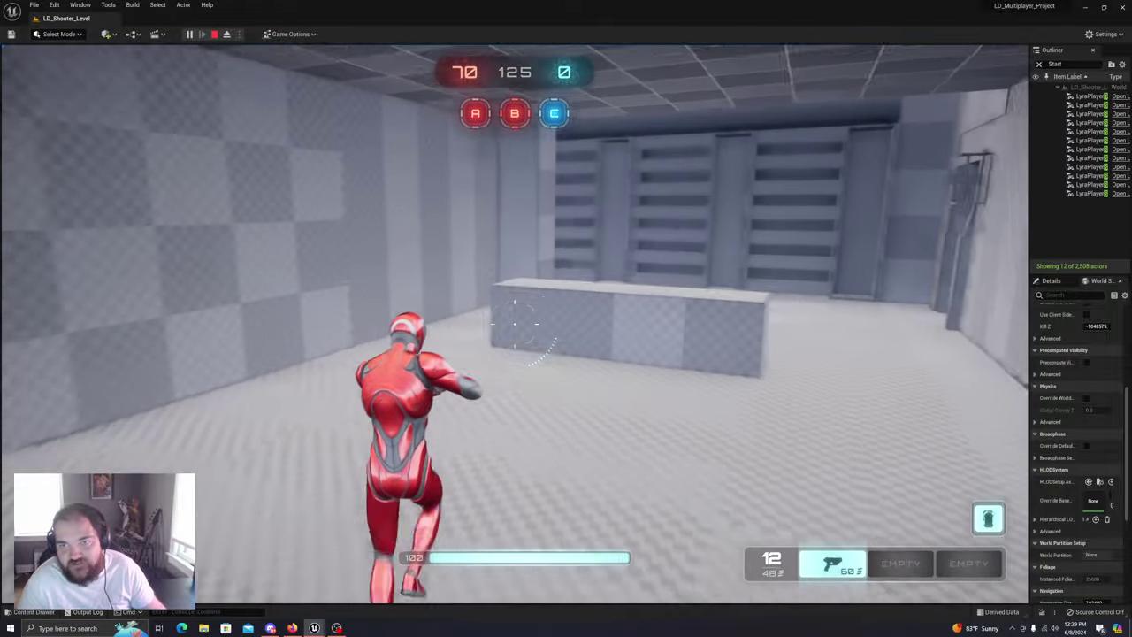
key("w")
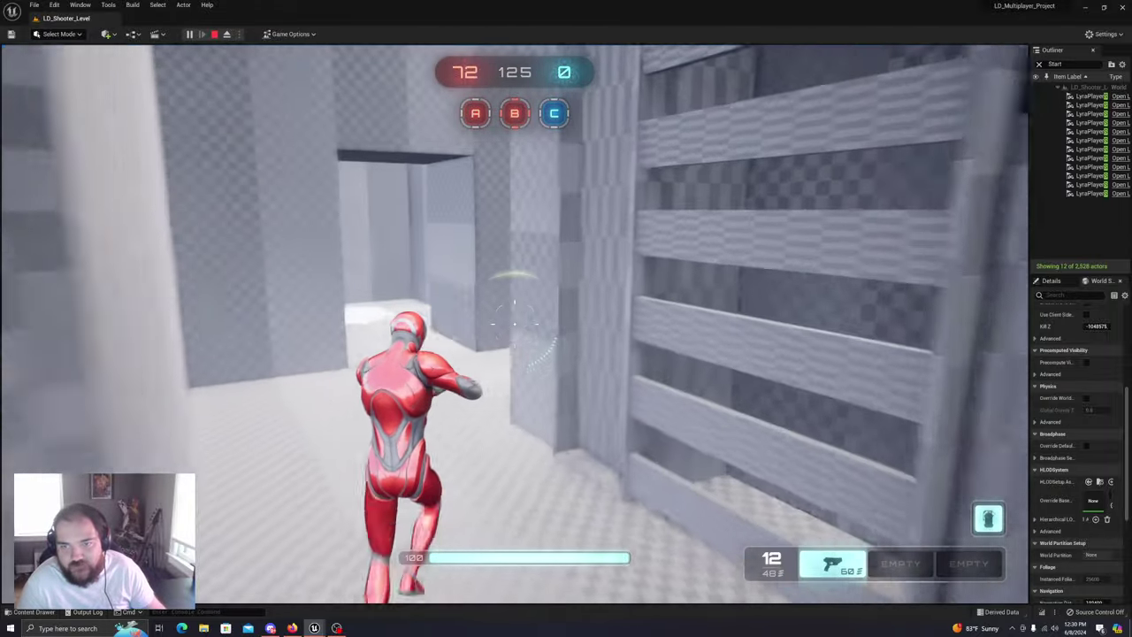
Continue past the slatted wall and the green health pad, over the cover blocks, to the ledge overlooking the bar
key("w")
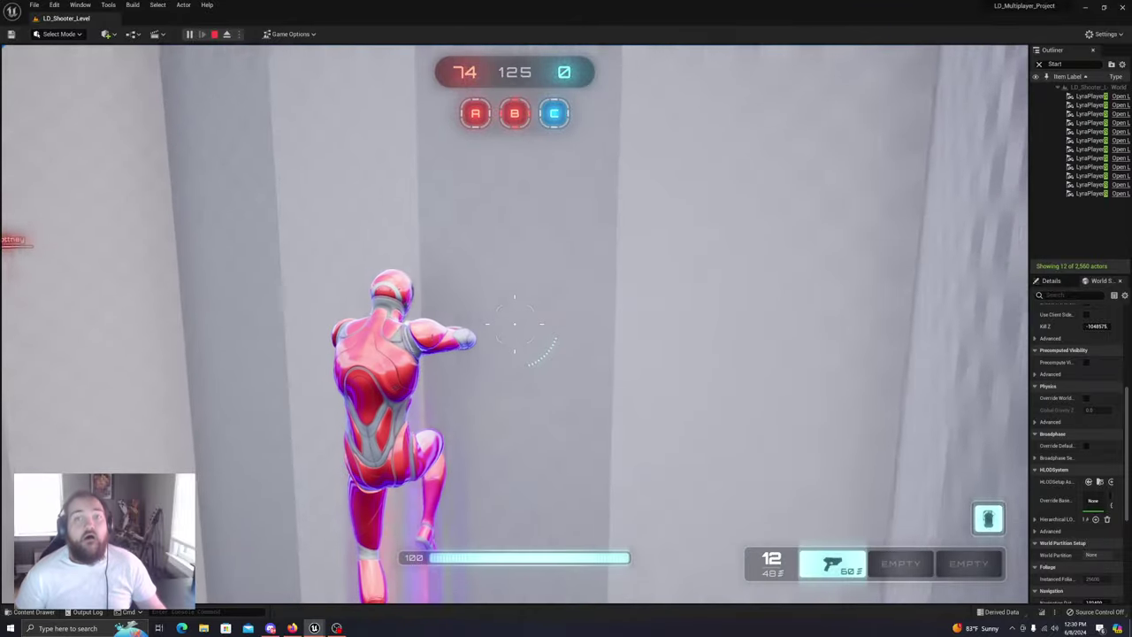
key("w")
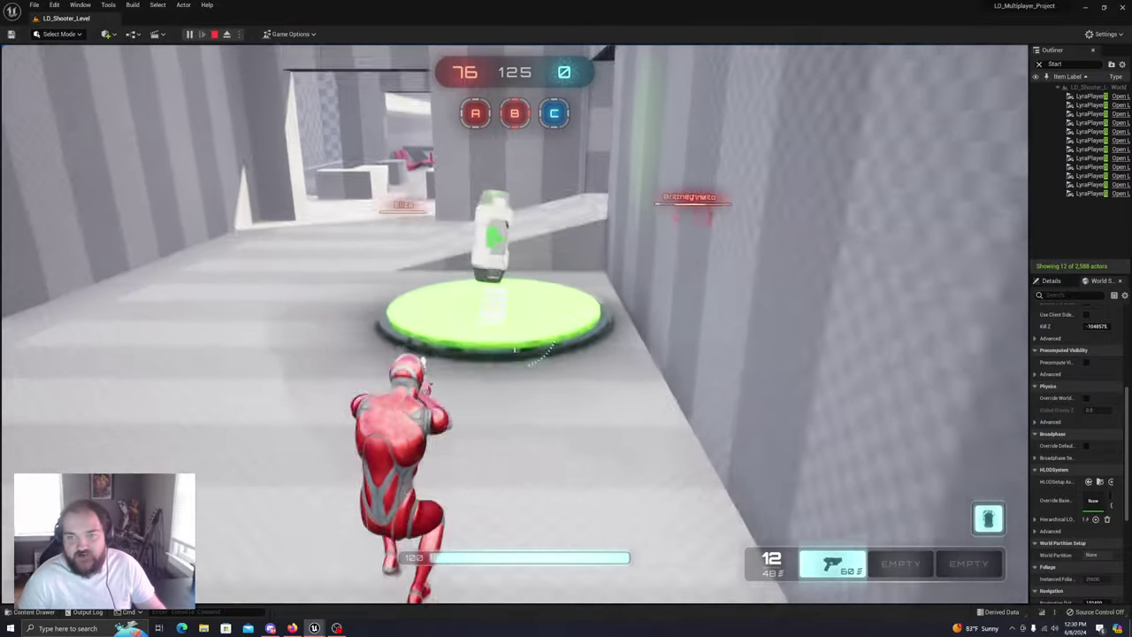
key("w")
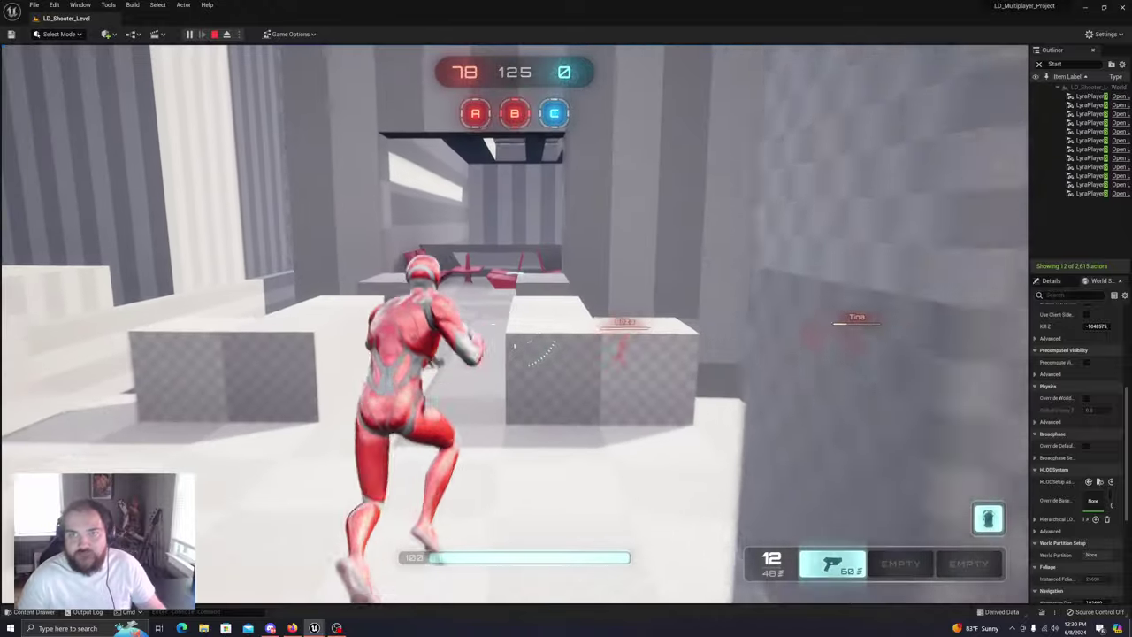
key("w")
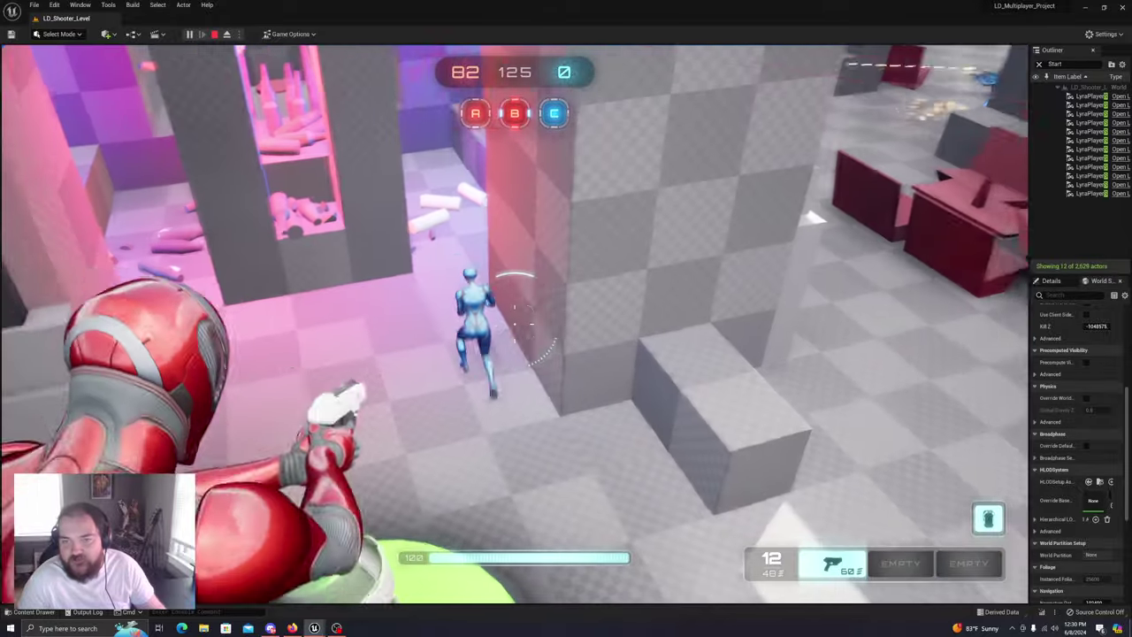
Shoot the blue player beside the bar shelves with the pistol from the ledge and back away from the return fire
left_click(515, 325)
left_click(514, 325)
left_click(515, 325)
left_click(515, 325)
left_click(515, 325)
left_click(515, 324)
left_click(514, 327)
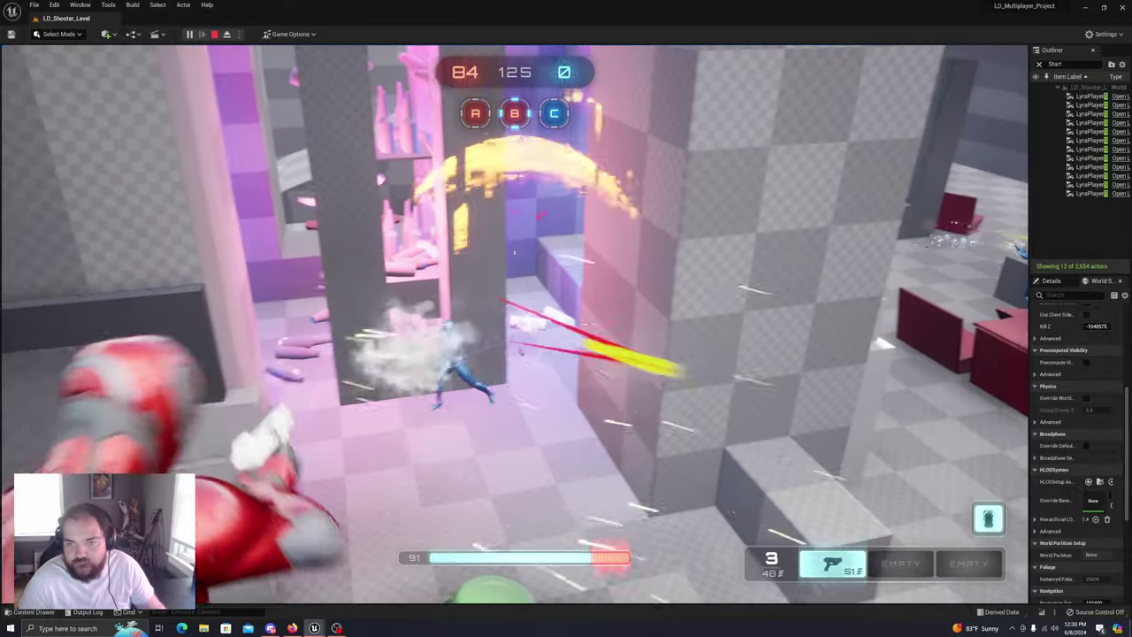
key("s")
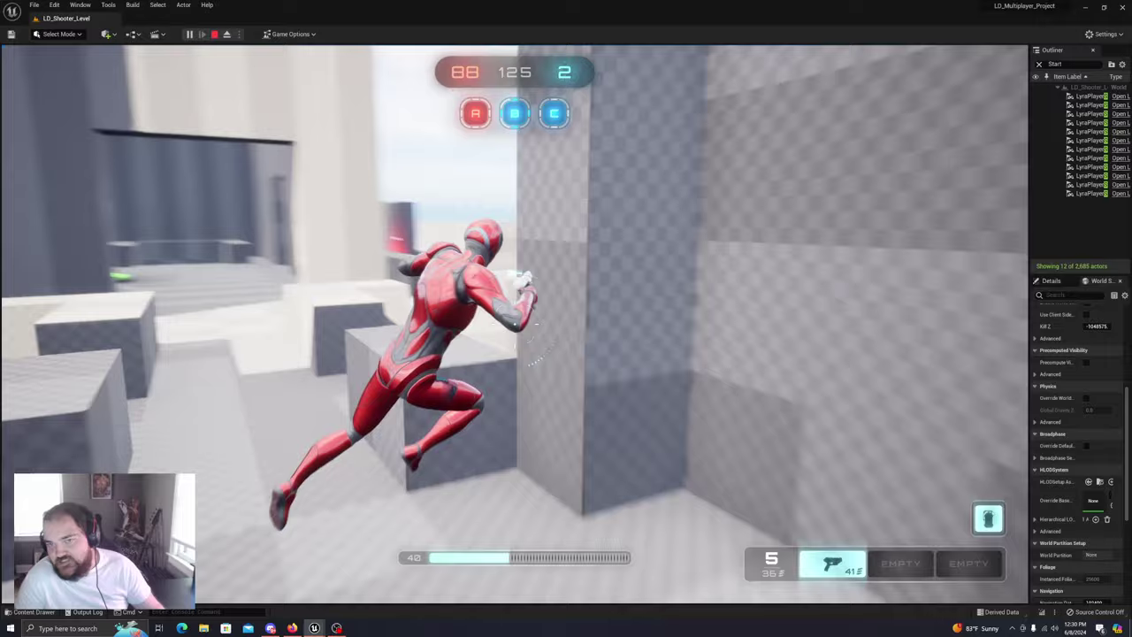
Run through the outdoor area to collect the rifle from the red weapon pad and restore health at the nearby green pad
key("w")
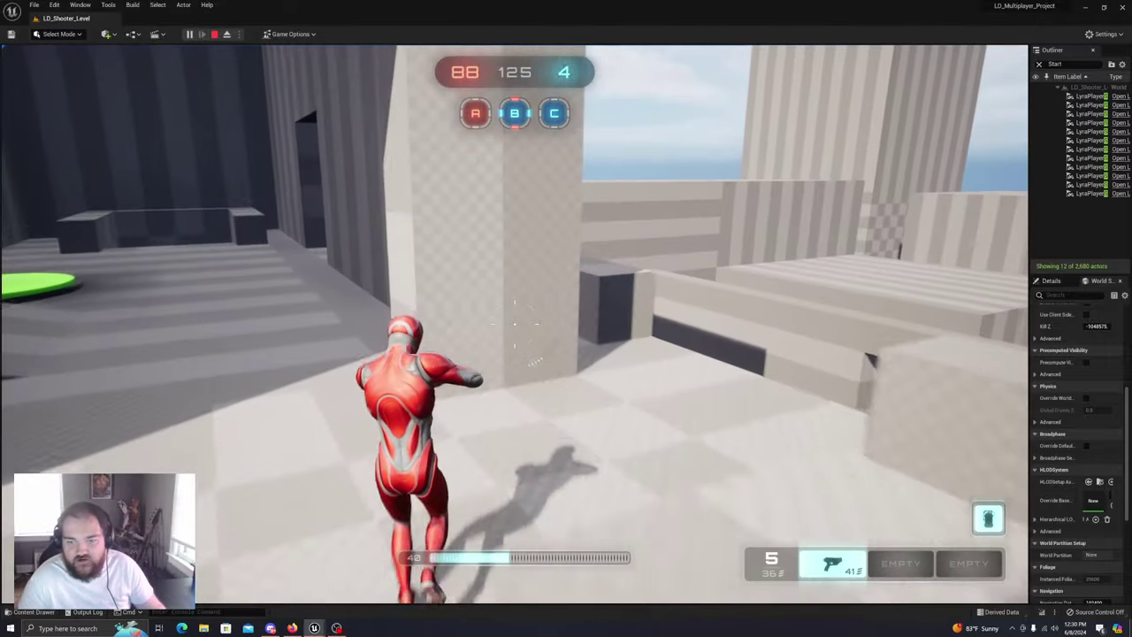
key("w")
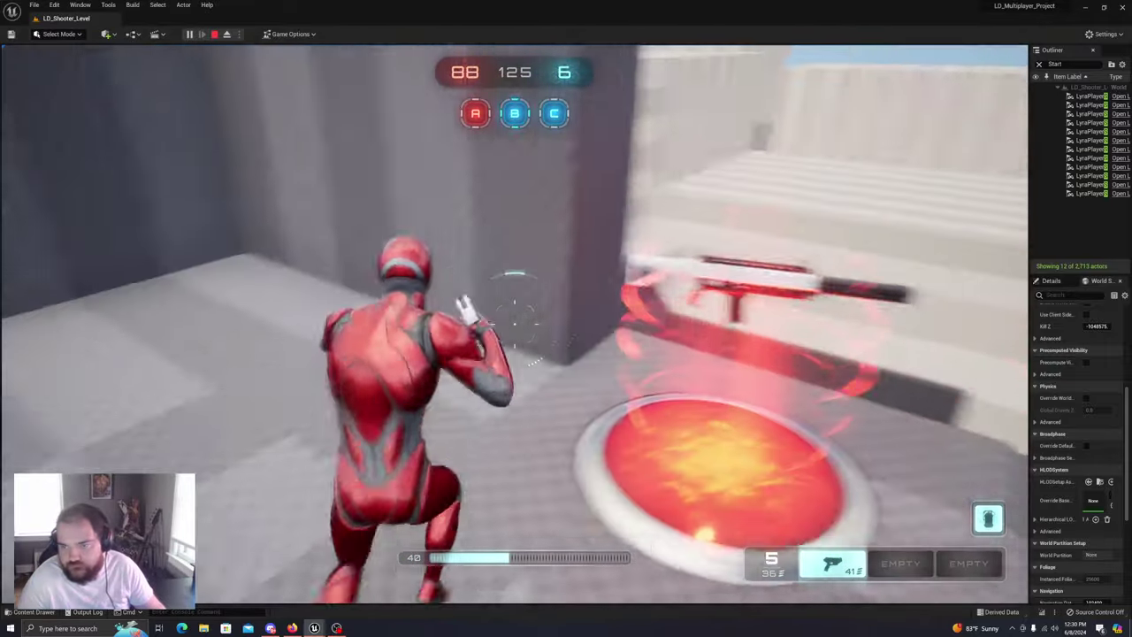
key("w")
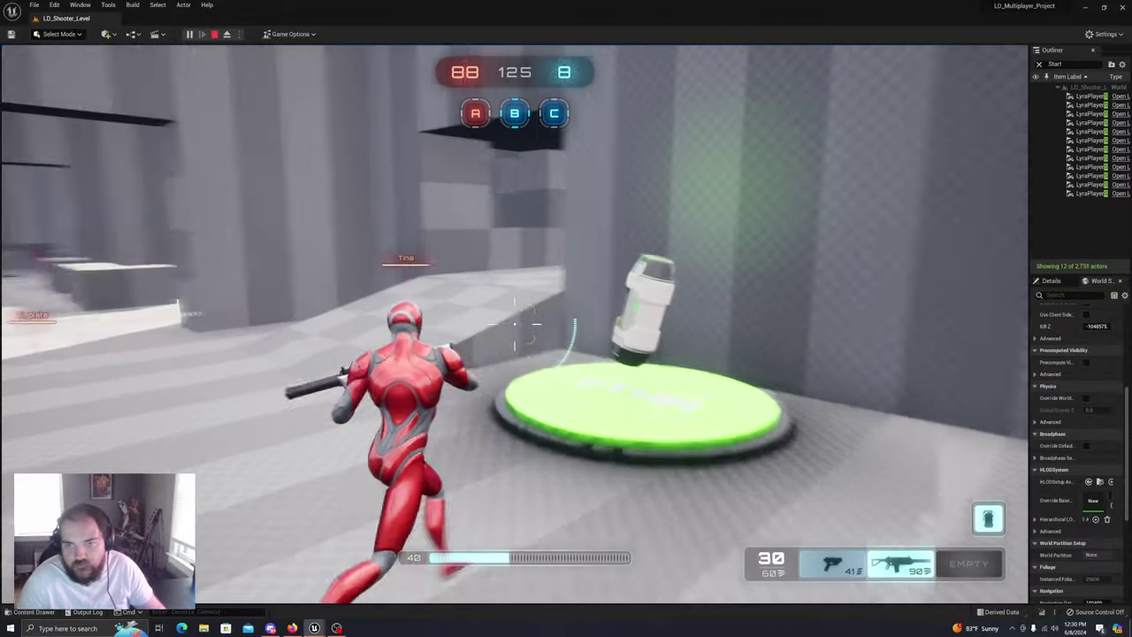
key("w")
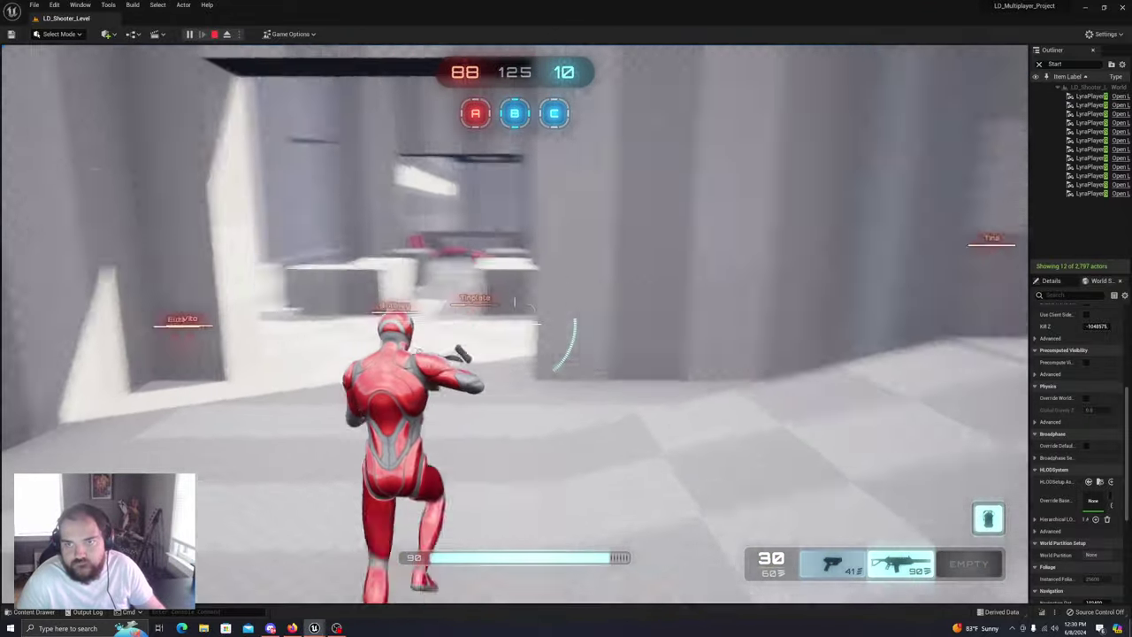
Return over the ledge to the bar's control point and fire the rifle at the blue players near the charging pad
key("w")
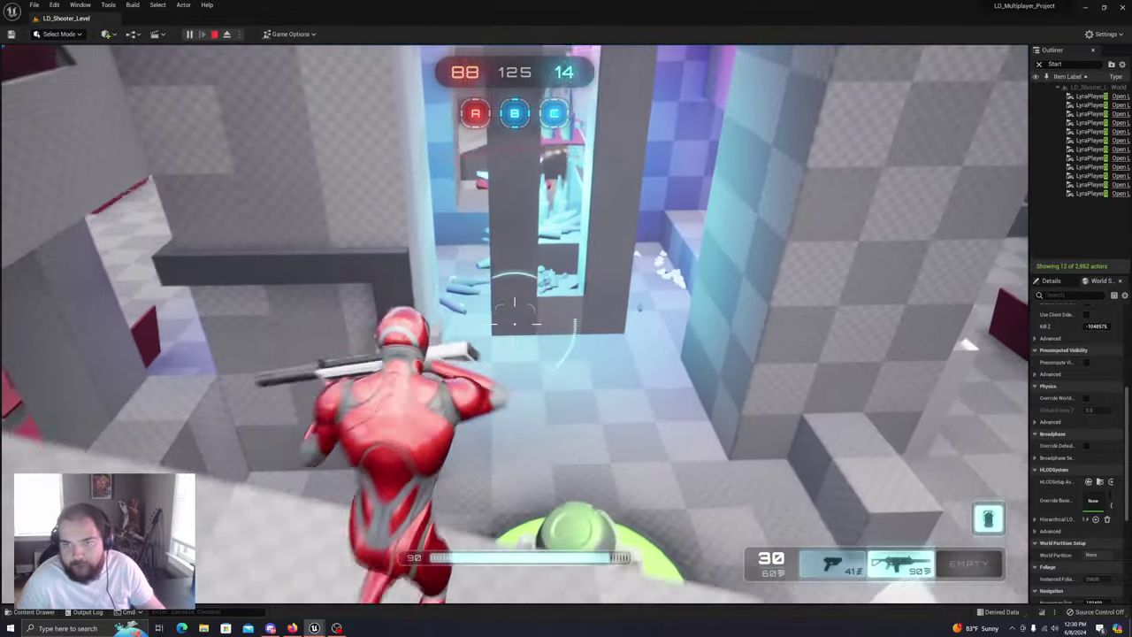
key("w")
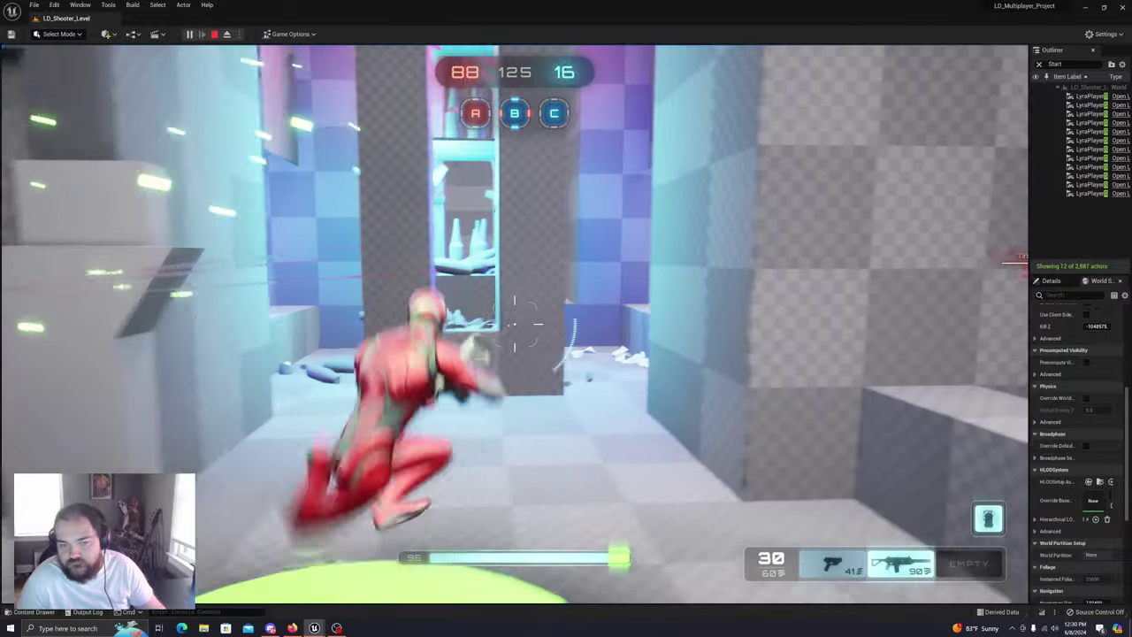
key("w")
left_click(515, 324)
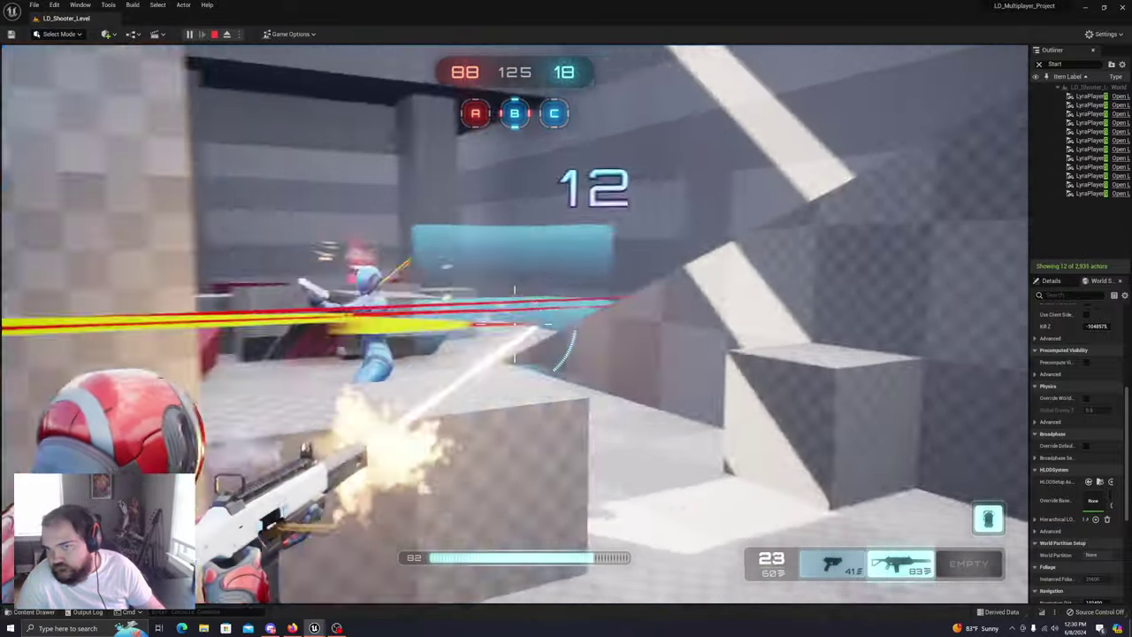
left_click(515, 324)
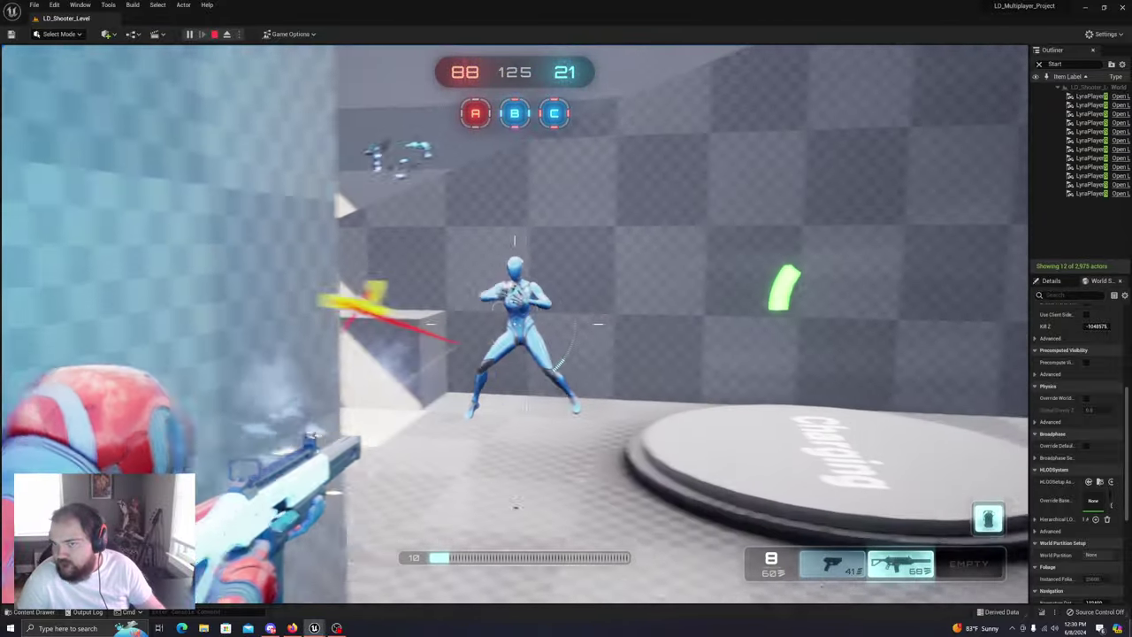
left_click_drag(514, 324, 514, 324)
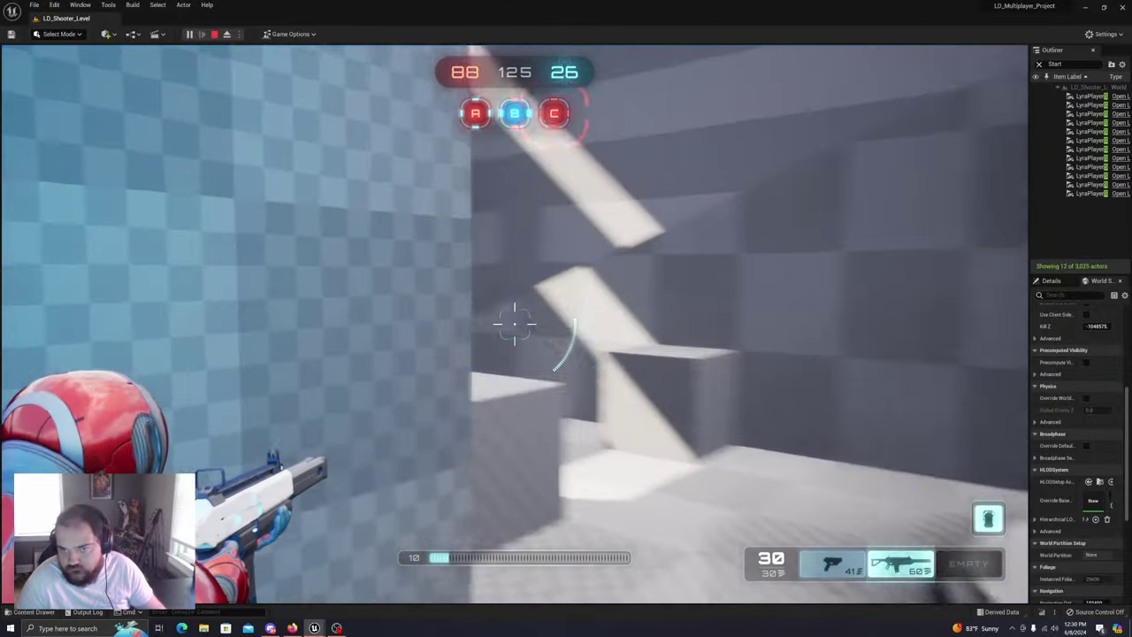
Move around the bar's corner wall and fire the rifle at the blue team contesting the booth area
key("w")
key("d")
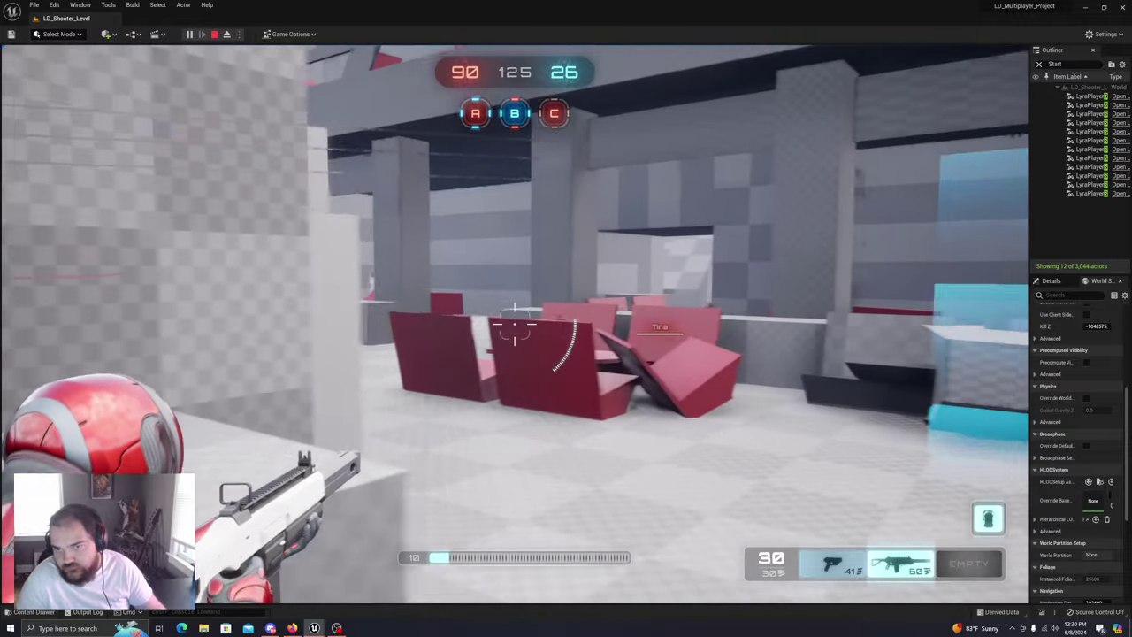
left_click_drag(514, 324, 514, 324)
key("a")
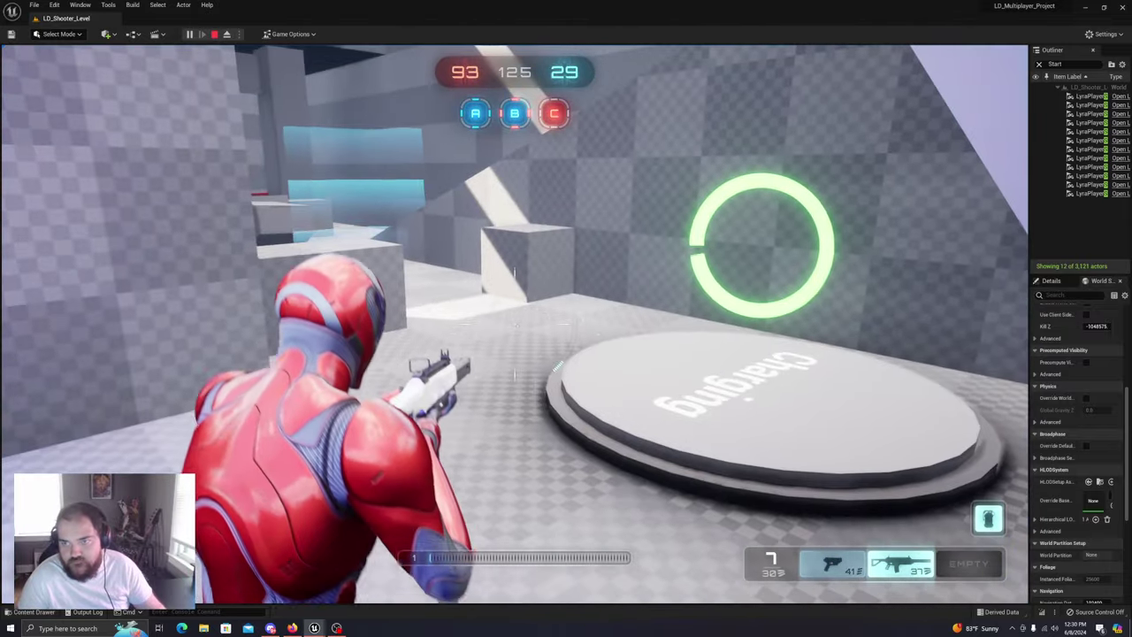
Take cover behind the bar counter and shoot at the blue players in the doorway beyond the booths
key("d")
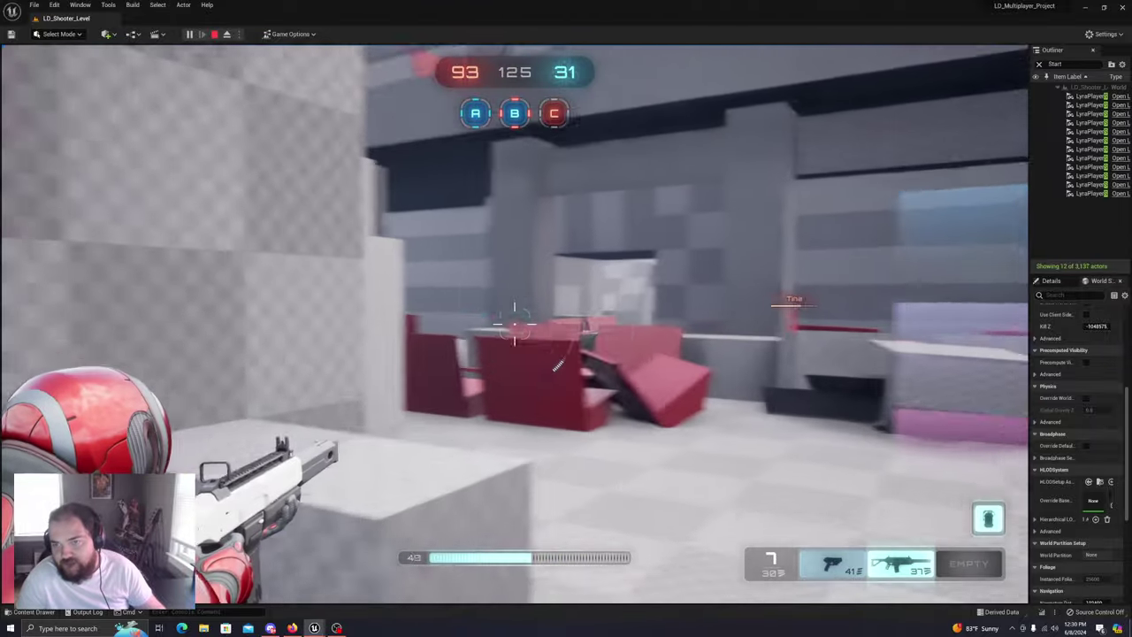
key("w")
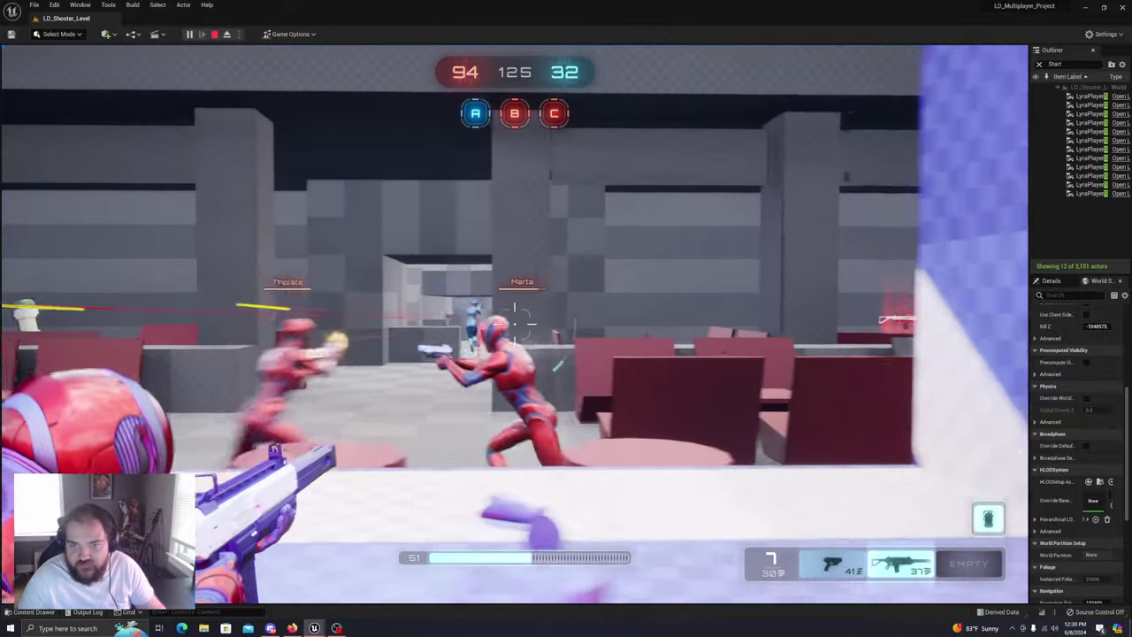
left_click_drag(514, 324, 514, 324)
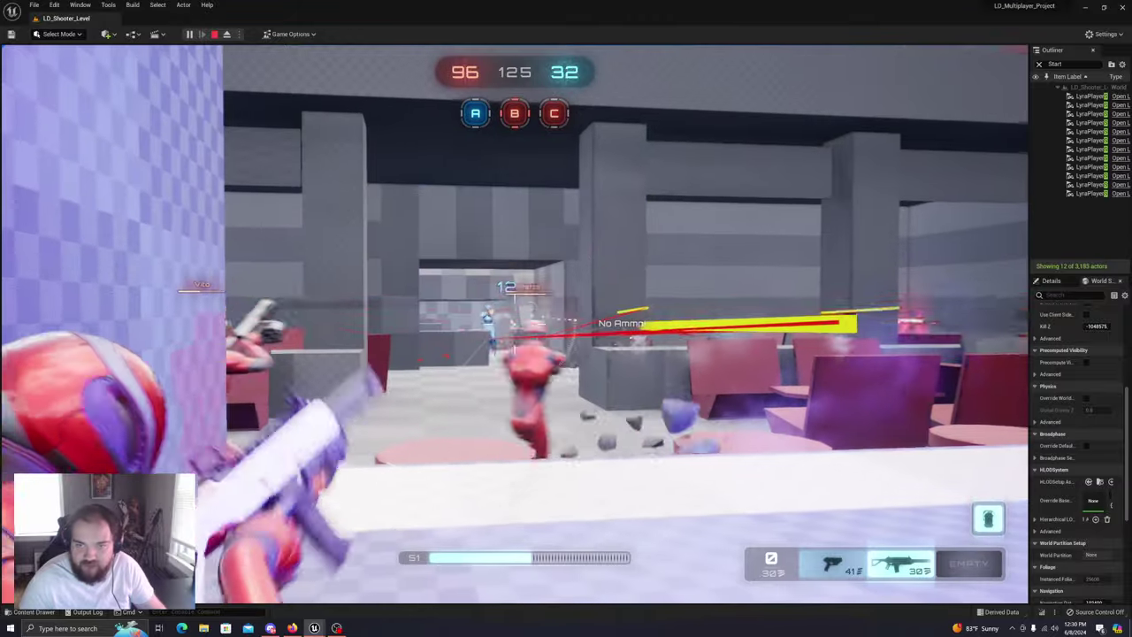
key("d")
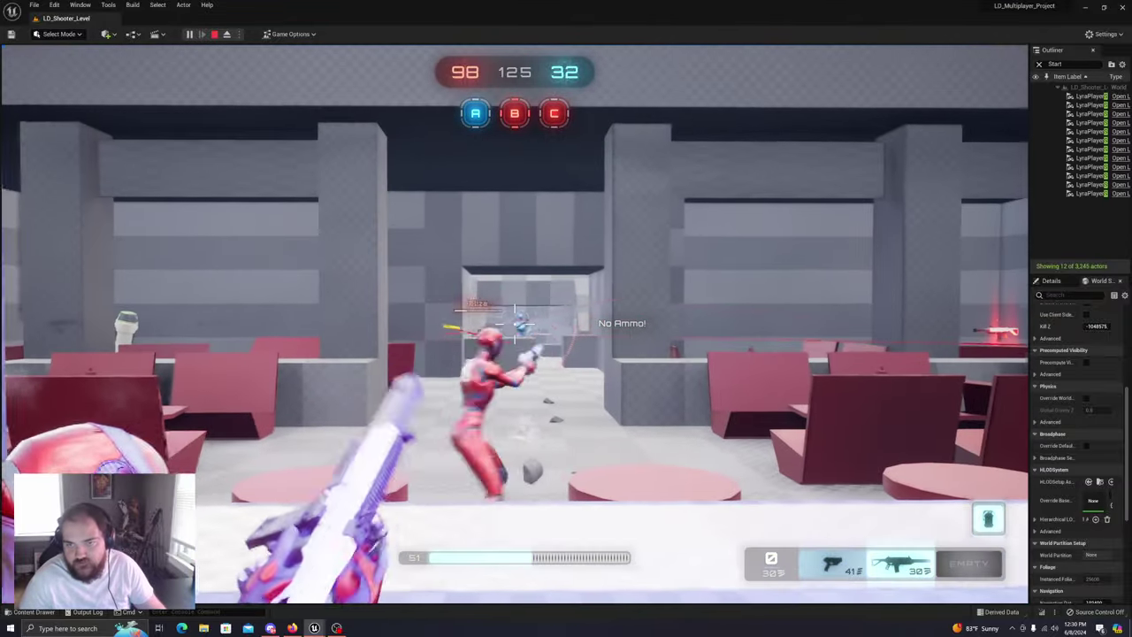
left_click(514, 324)
left_click_drag(514, 324, 514, 324)
Run from the bar counter past the charging pad and along the booth wall to collect rifle ammo at the red weapon pad
key("w")
key("w")
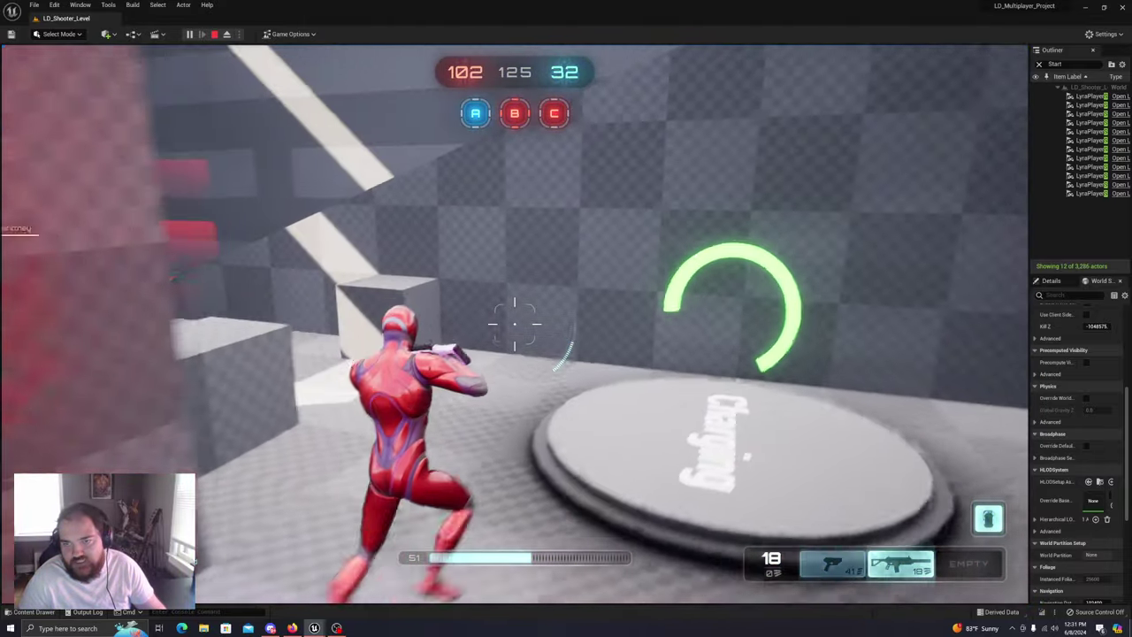
key("w")
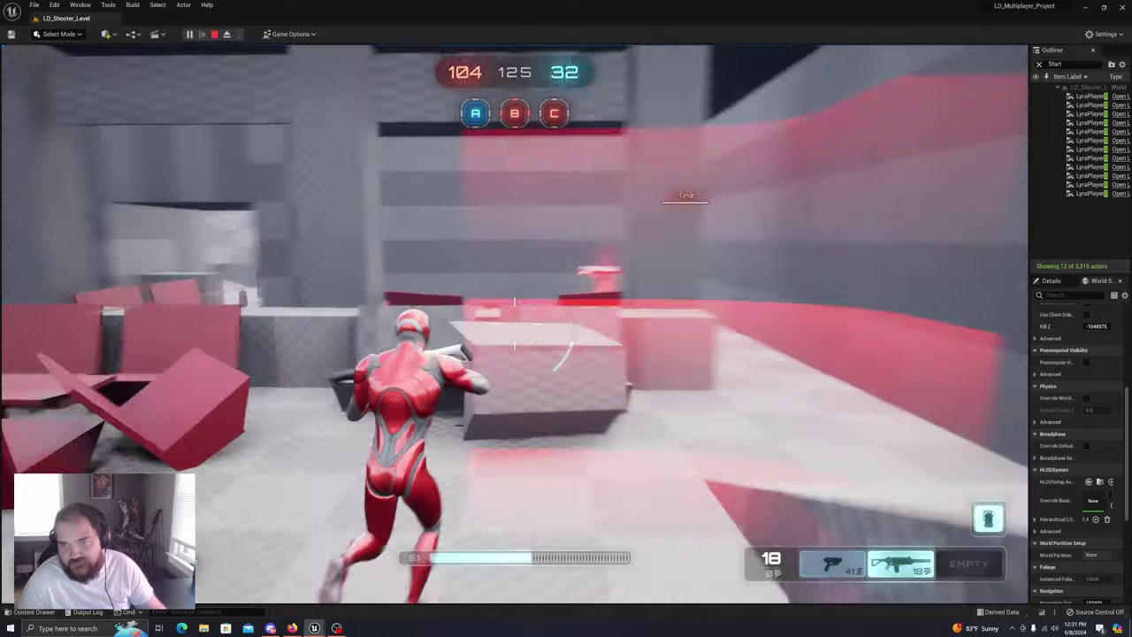
key("w")
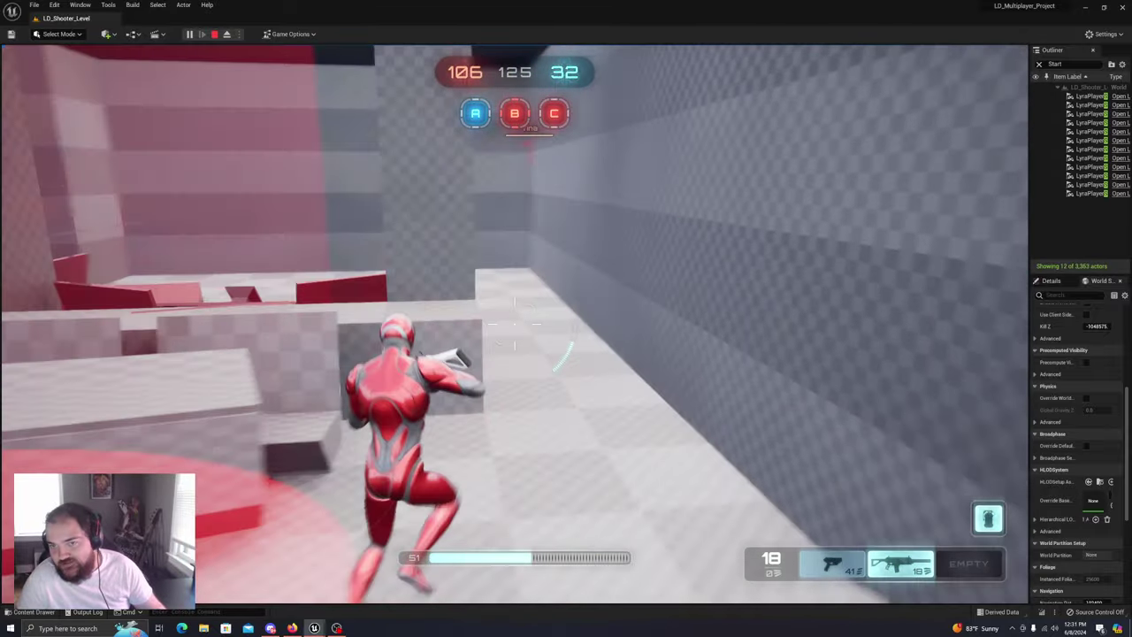
key("w")
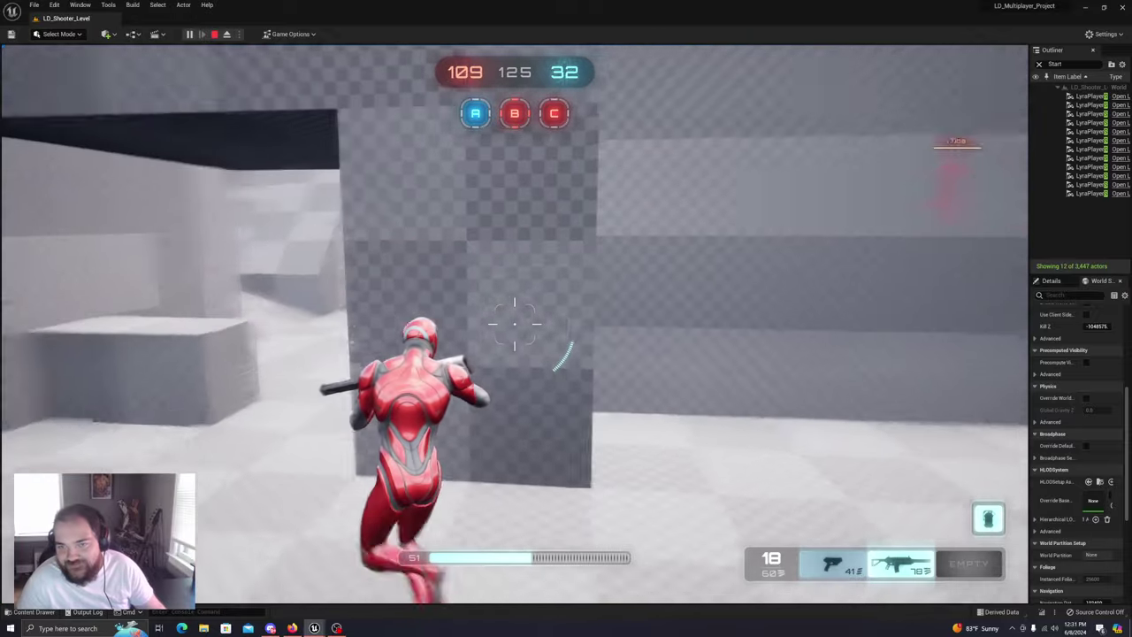
Run around the wall to the green health pad near the booths and restore the character's health
right_click(515, 324)
key("w")
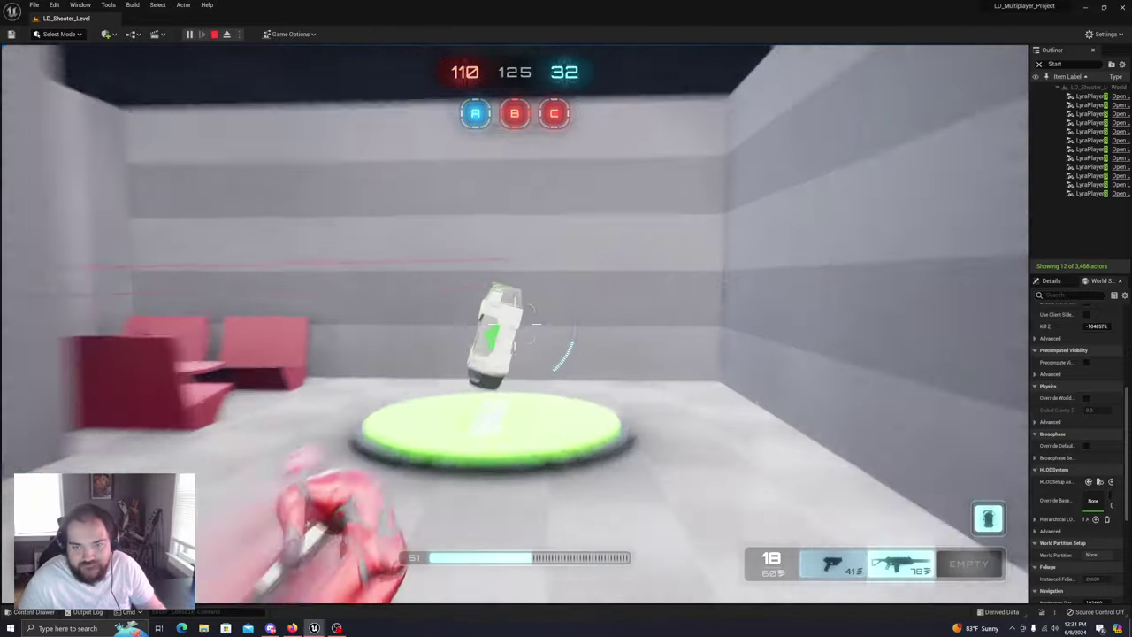
key("w")
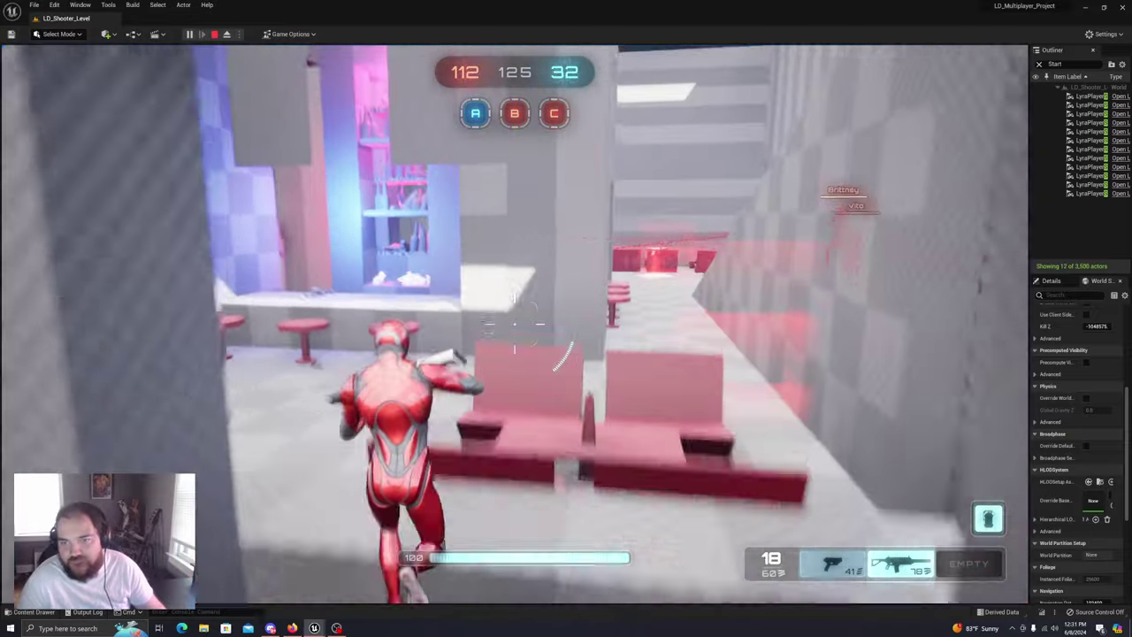
Return through the bar room and fire the rifle at the blue players in the far doorway, backing toward the wall for cover
key("w")
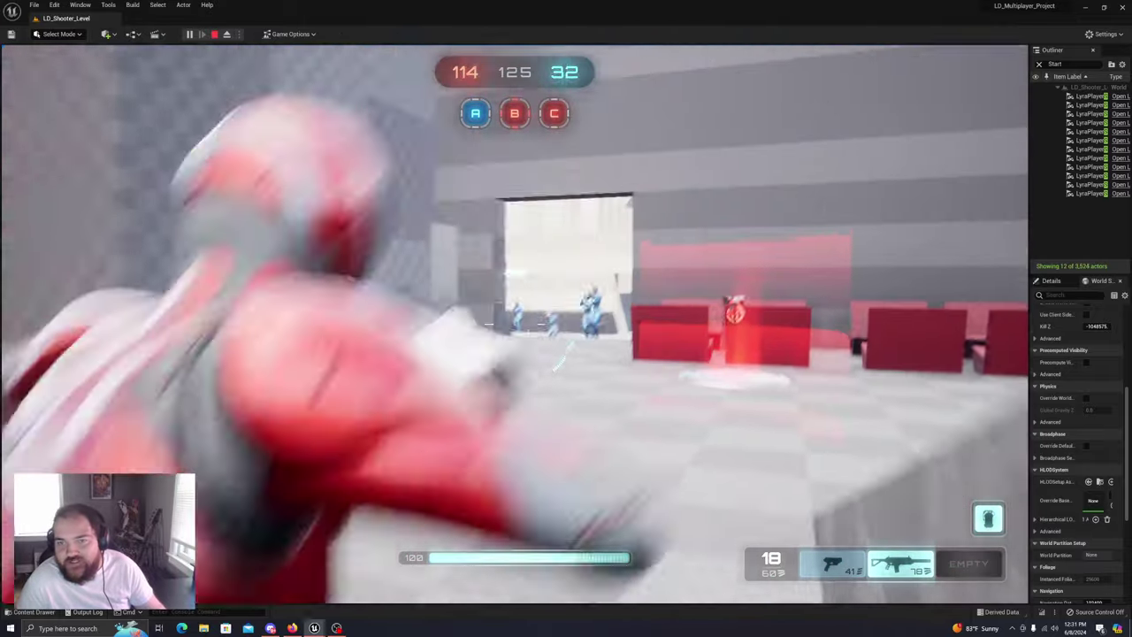
left_click(515, 324)
left_click(515, 324)
key("s")
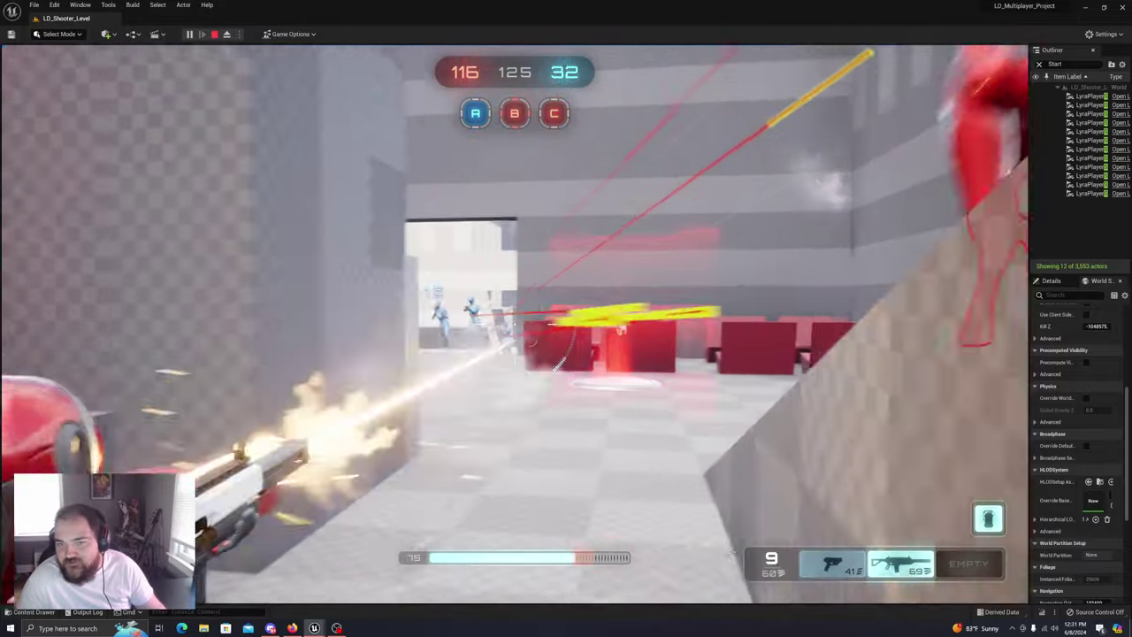
key("a")
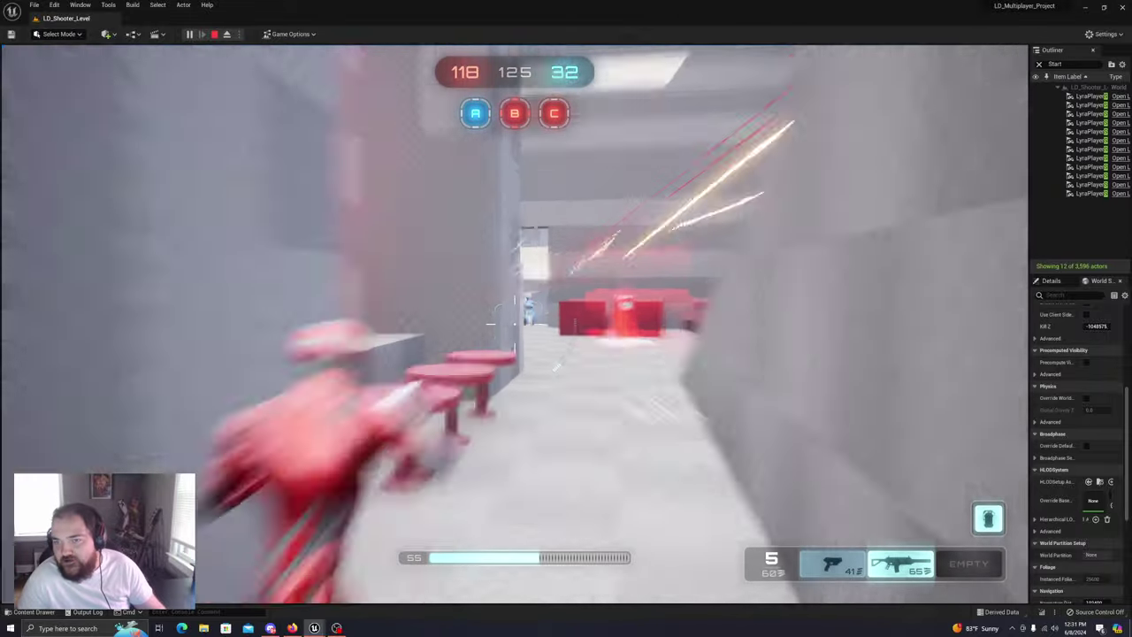
Strafe in and out of cover beside the bar stools, emptying and reloading the rifle against the blue players at the doorway
key("d")
left_click(515, 324)
left_click(515, 323)
key("a")
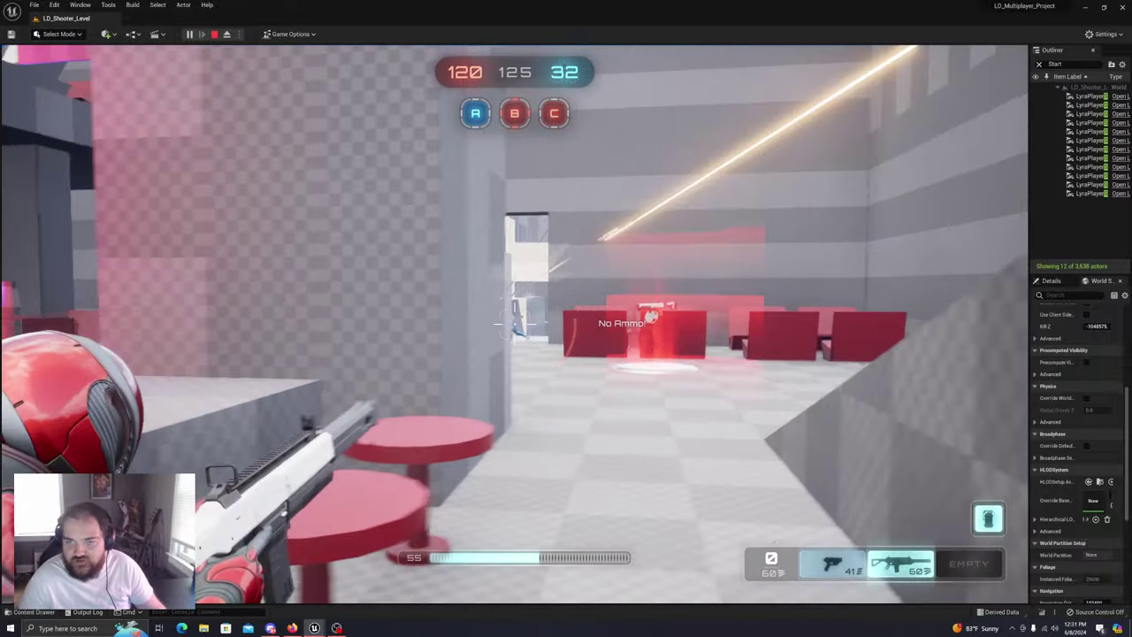
key("d")
left_click(515, 323)
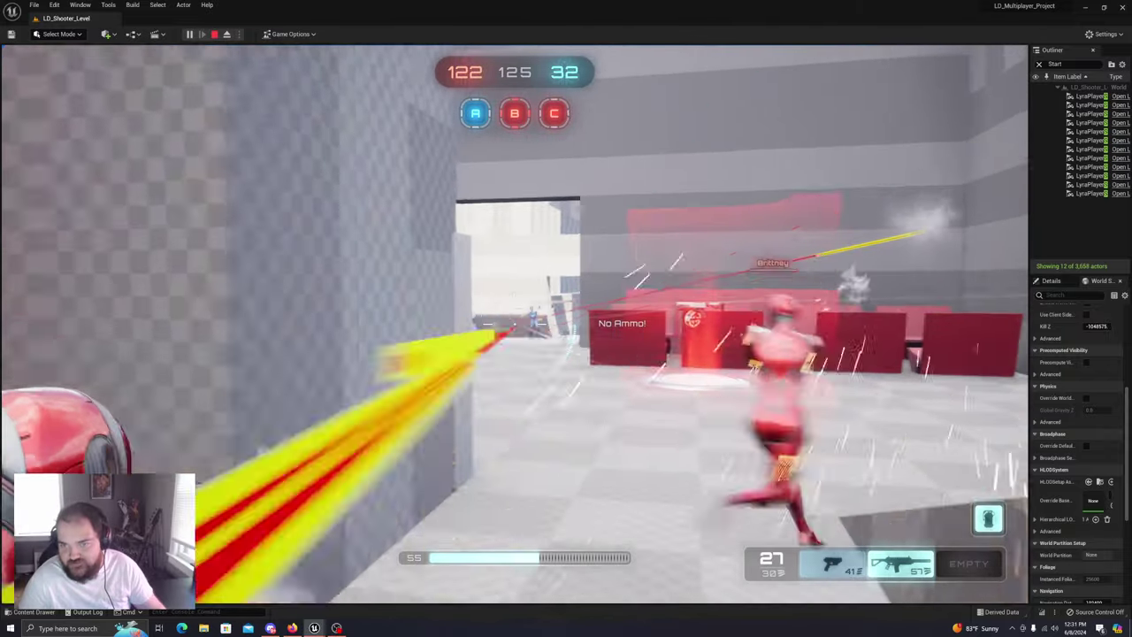
key("d")
key("w")
left_click(514, 323)
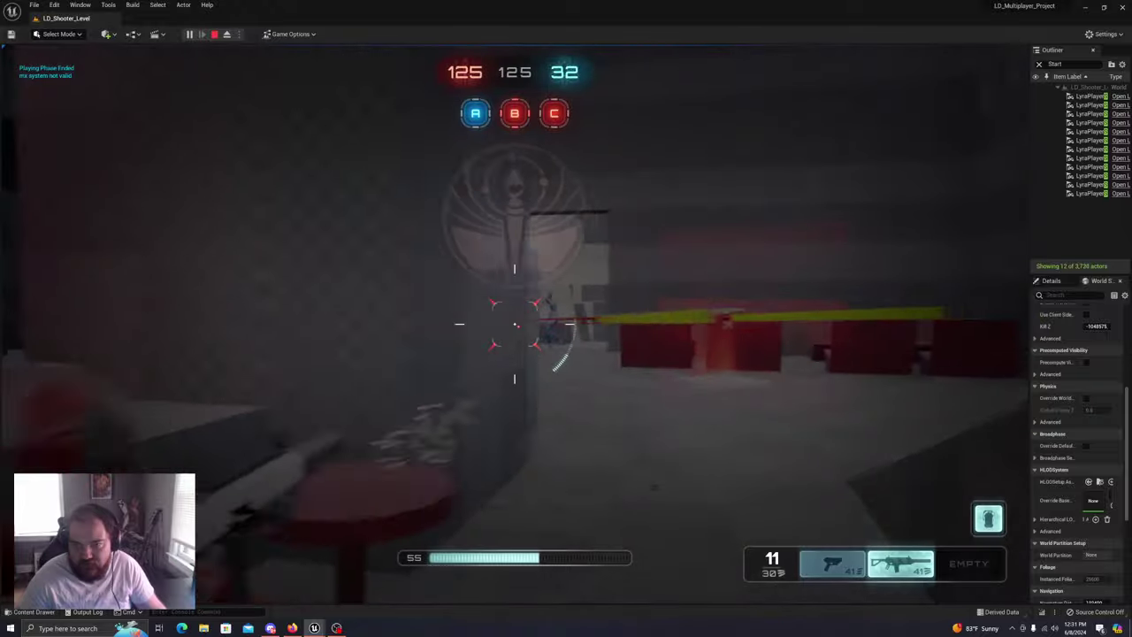
Keep moving and firing along the bar corridor through the end of the match to check the victory sequence and level restart
left_click(515, 323)
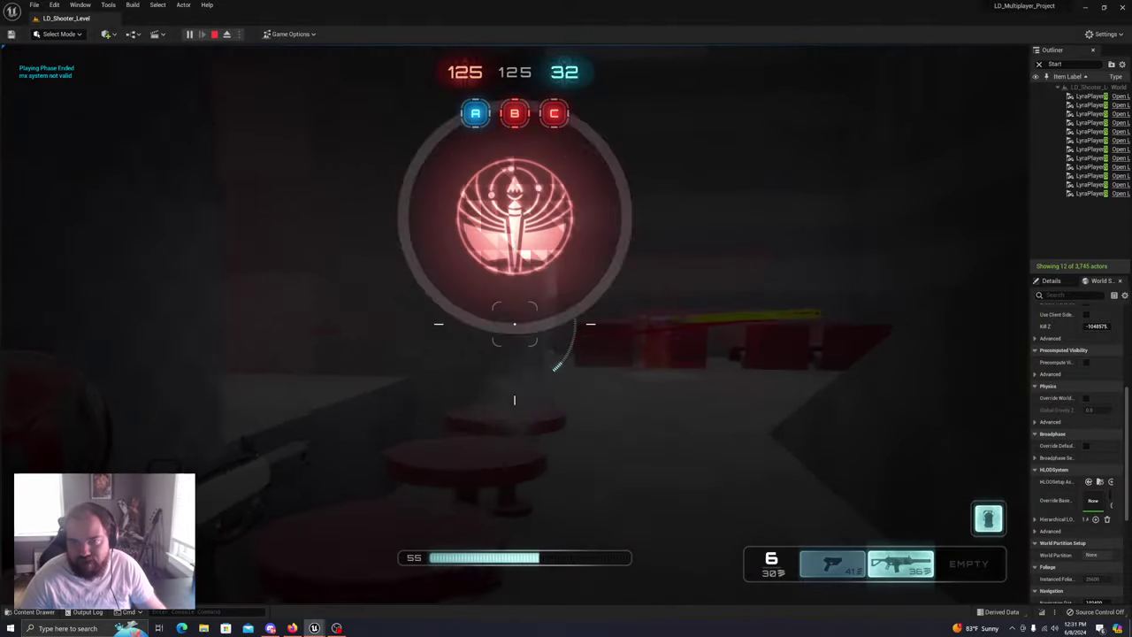
key("w")
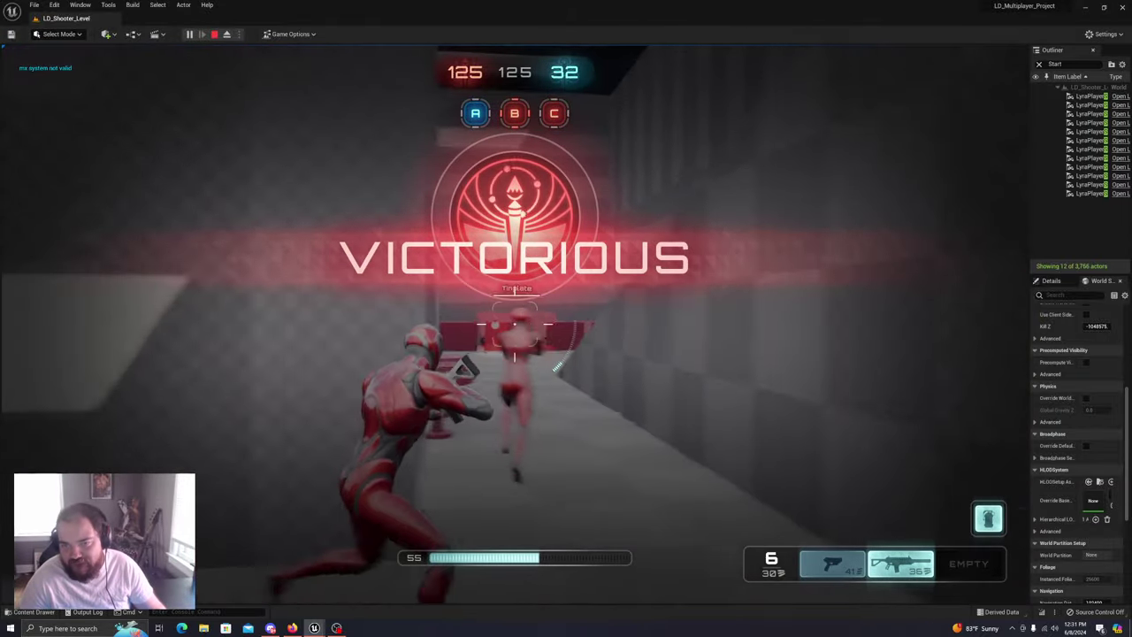
left_click(514, 323)
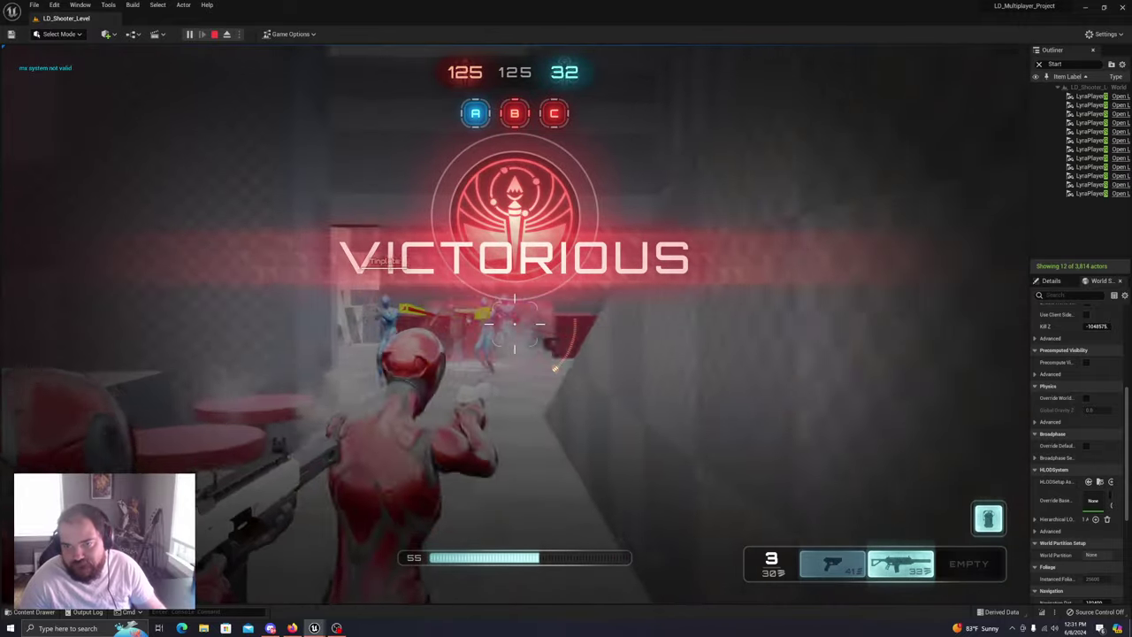
key("a")
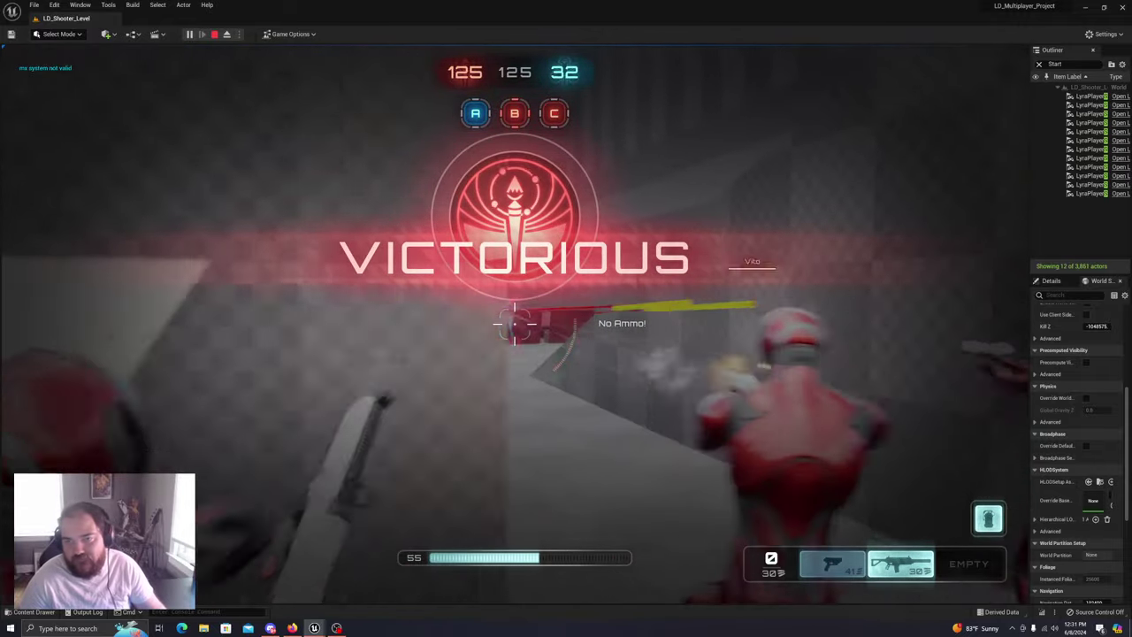
key("d")
left_click(515, 323)
left_click(515, 323)
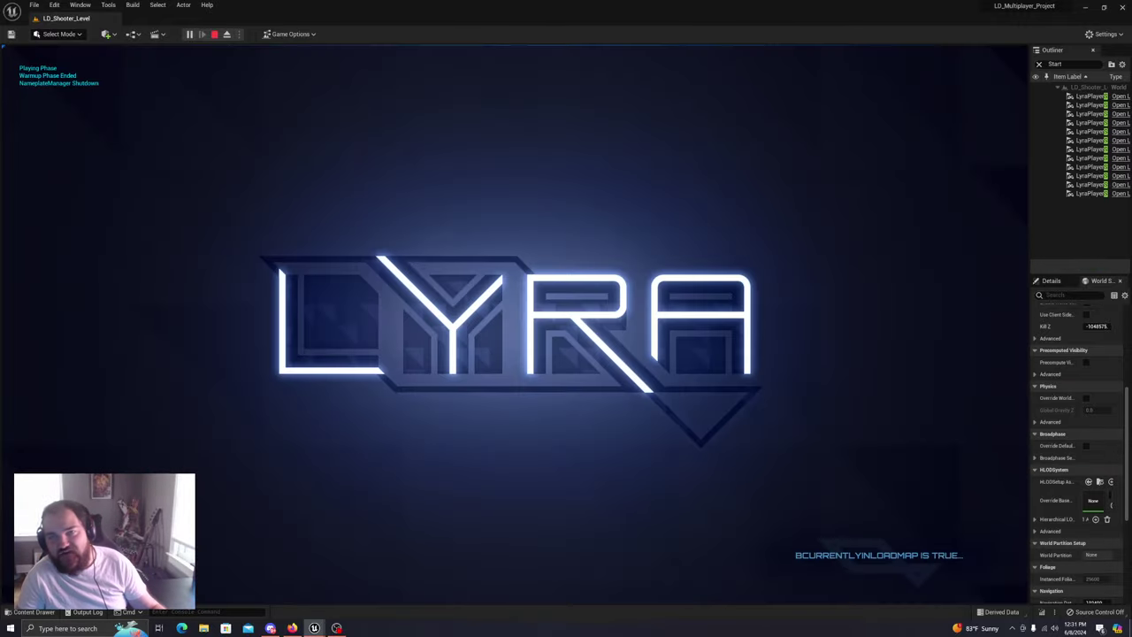
Stop the play-in-editor session and close the Message Log
key("Escape")
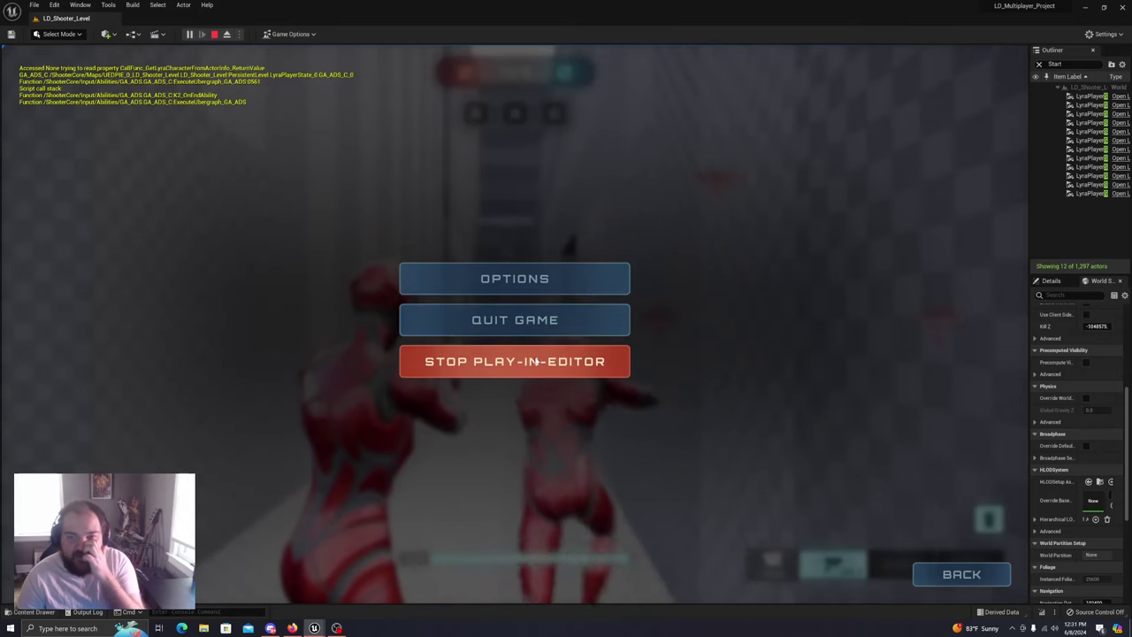
left_click(537, 361)
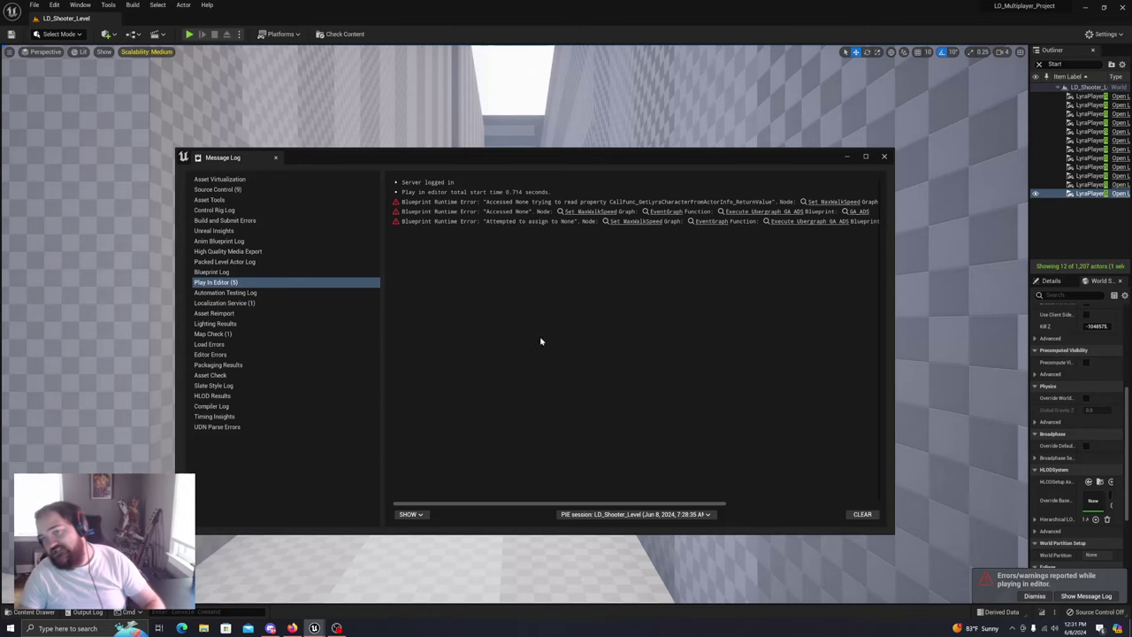
left_click(884, 156)
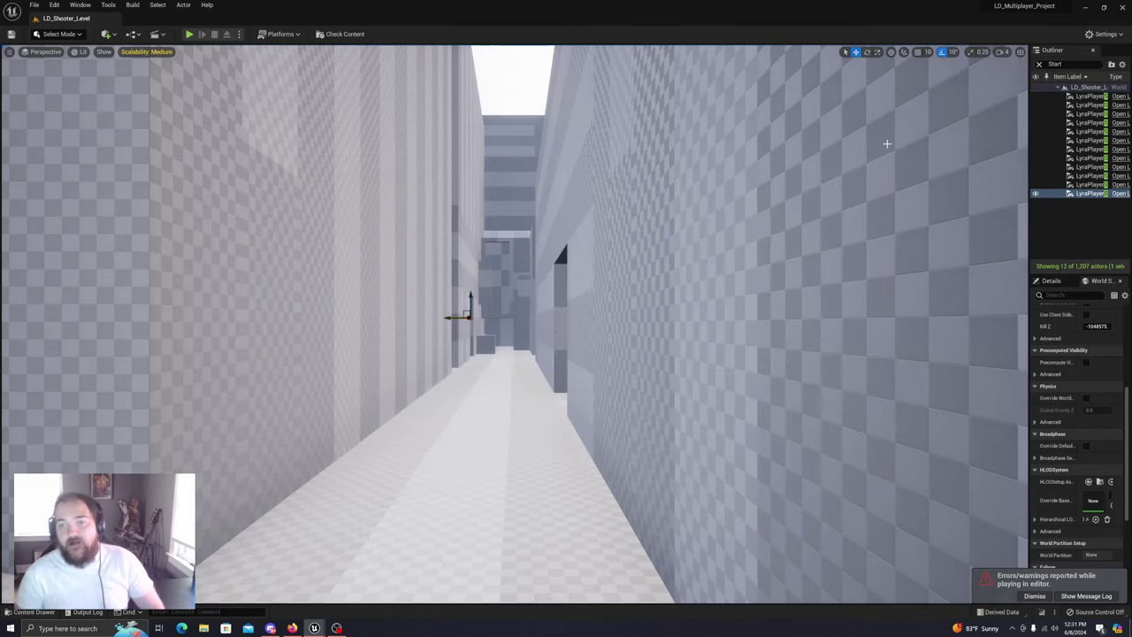